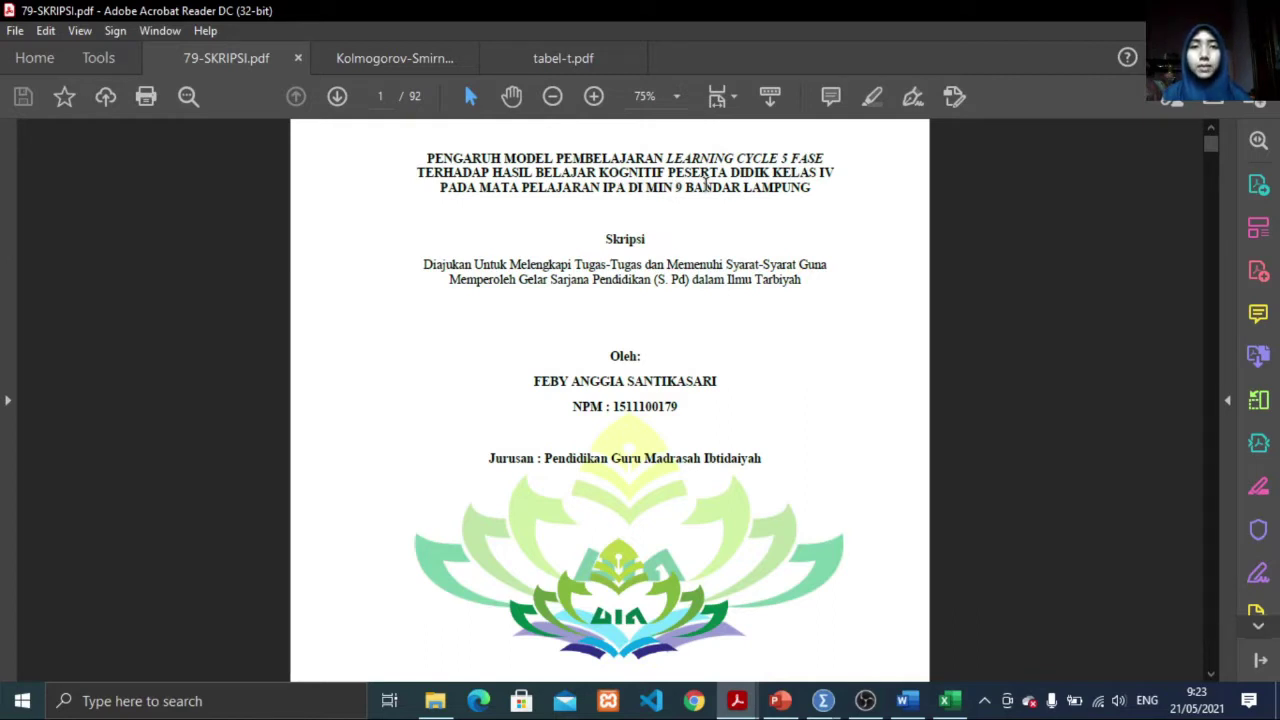
Step: Go to page 79 of the thesis PDF and examine Tabel 4.1 with the experimental class pretest and posttest scores
left_click(370, 100)
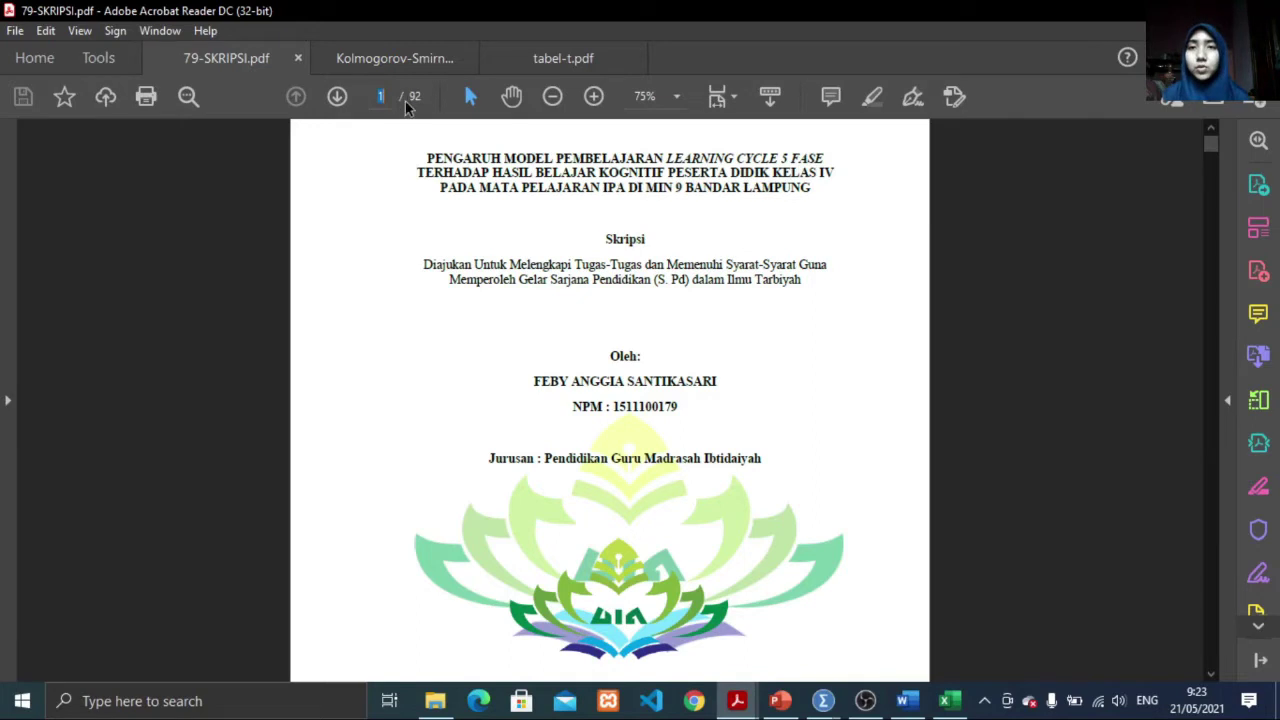
type("79")
key("Return")
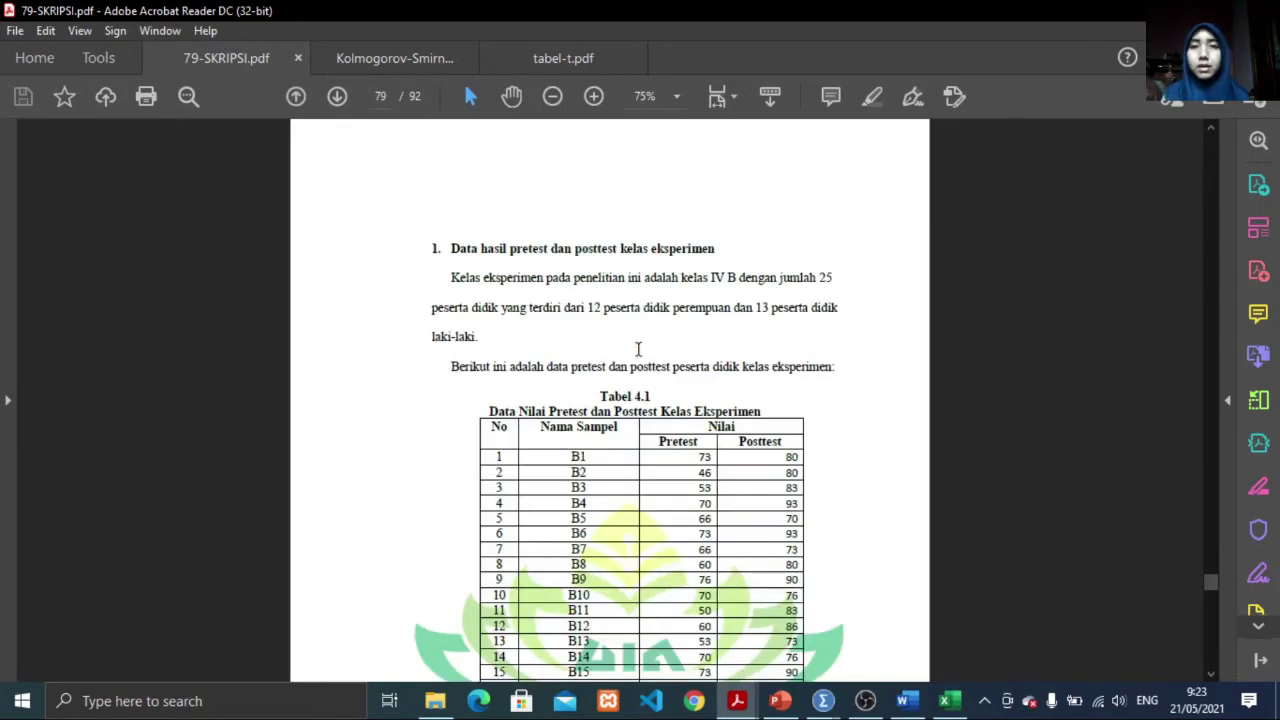
scroll(640, 350, "down", 1)
scroll(640, 351, "down", 1)
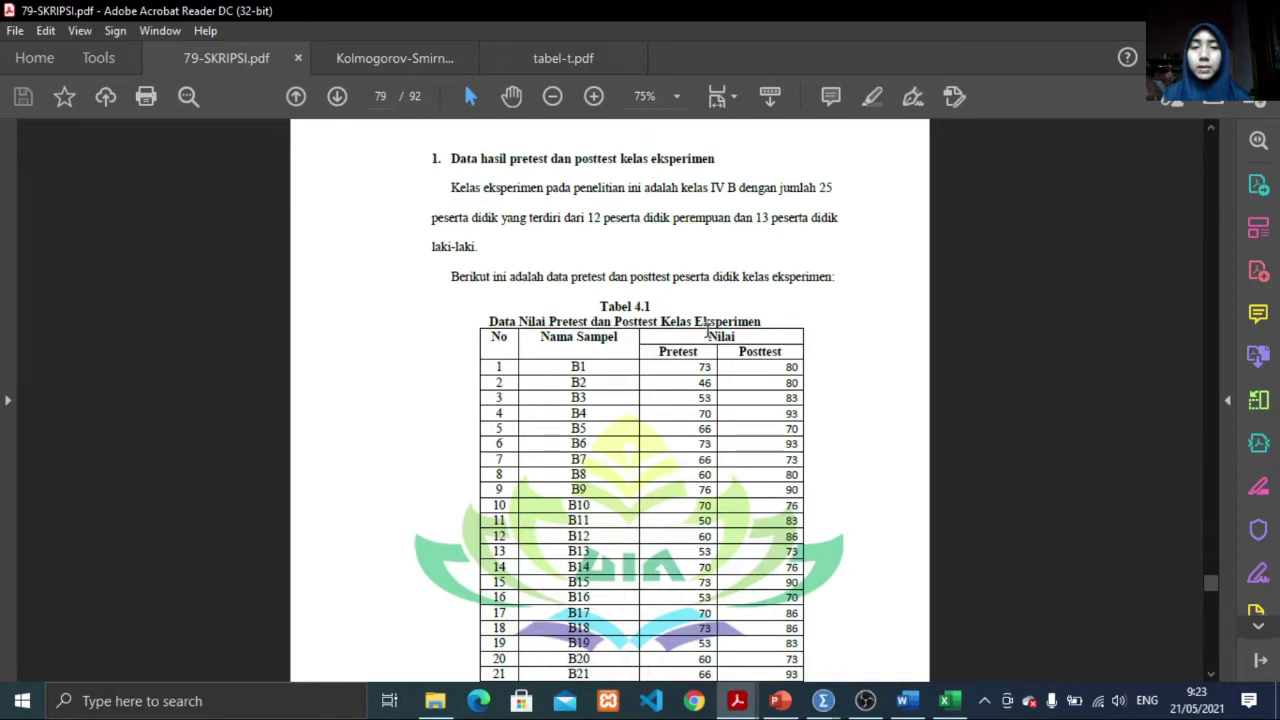
scroll(707, 333, "down", 2)
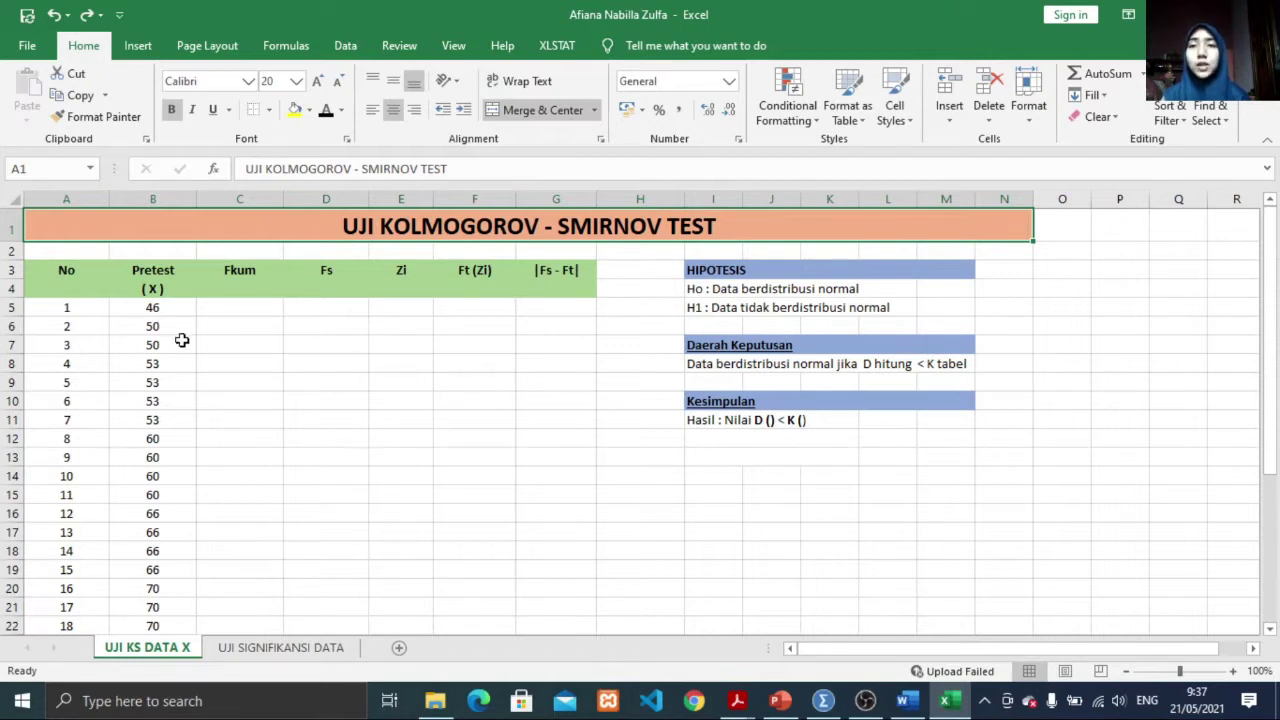
Step: In the Excel sheet UJI KS DATA X, sort the pretest scores B5:B29 in ascending order, continuing with the current selection only
scroll(182, 340, "down", 5)
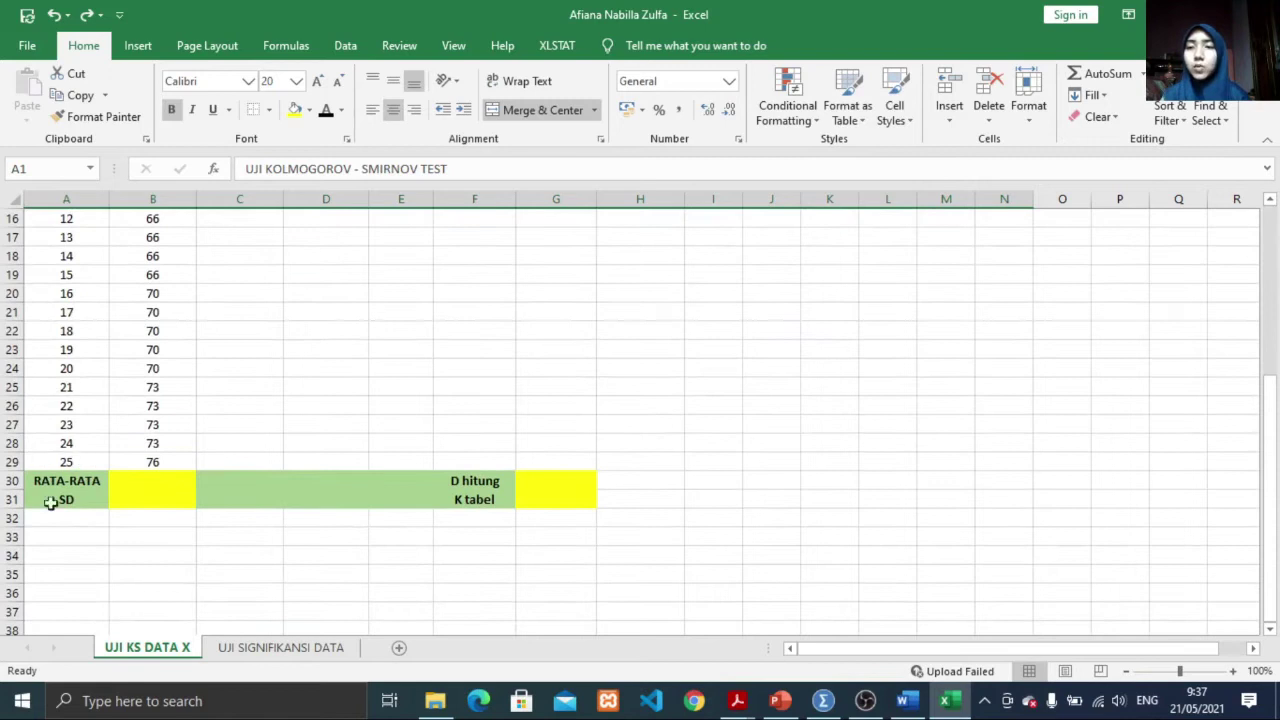
scroll(170, 466, "up", 5)
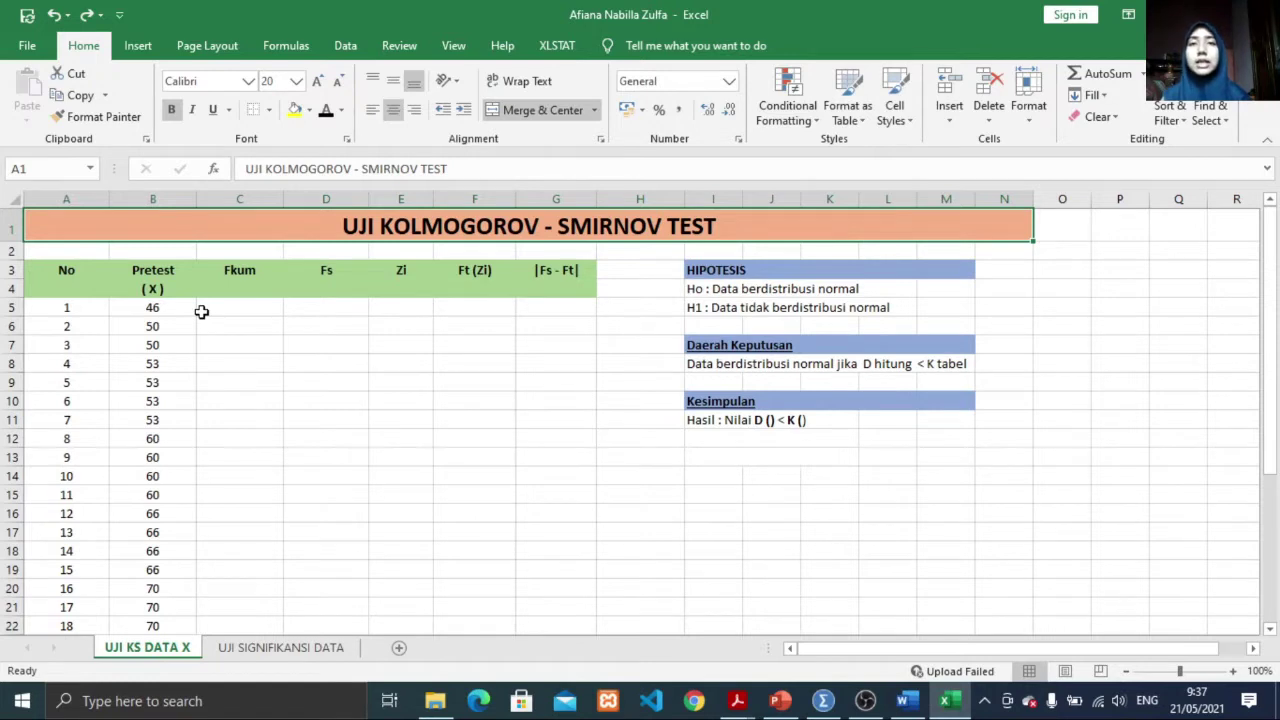
left_click_drag(177, 307, 174, 583)
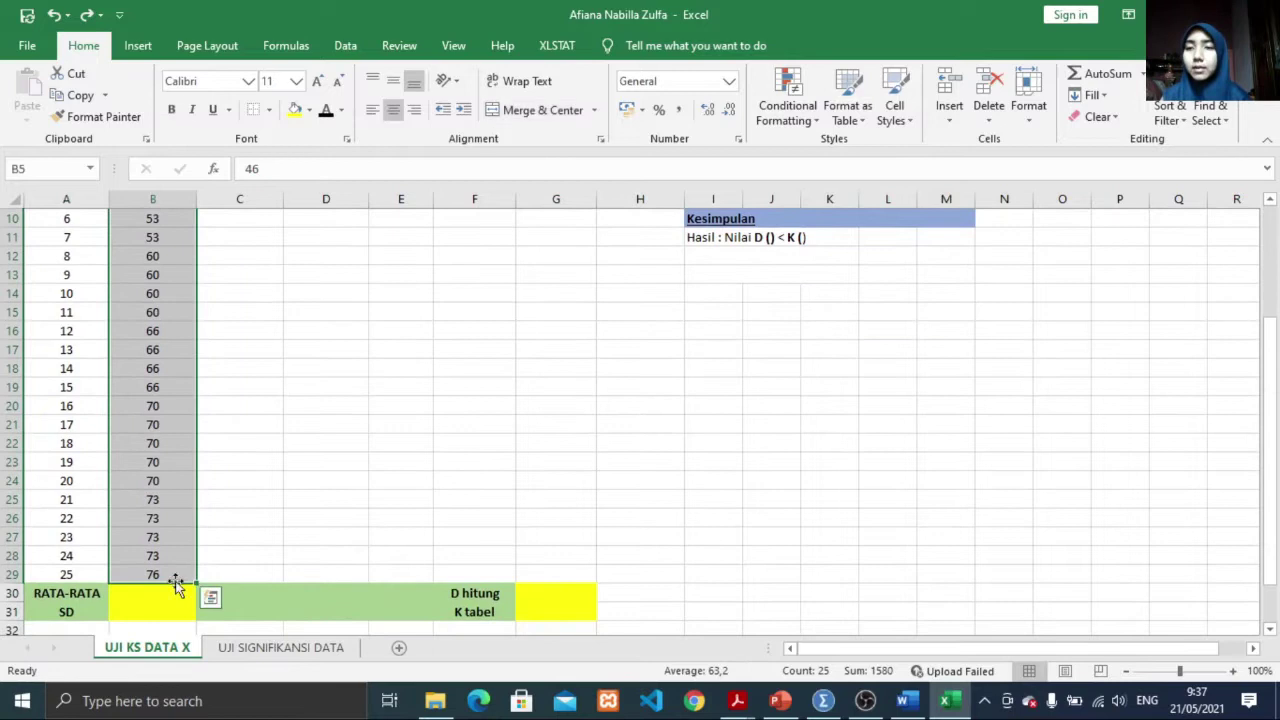
left_click(356, 49)
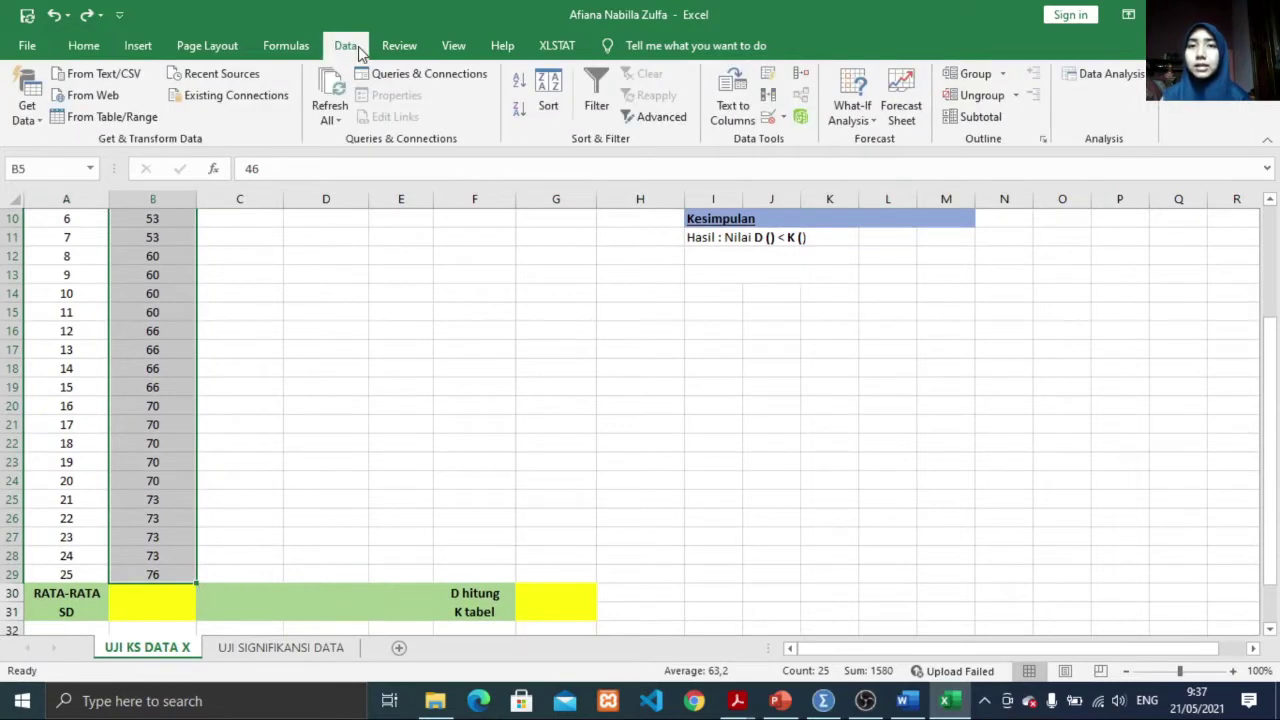
left_click(519, 88)
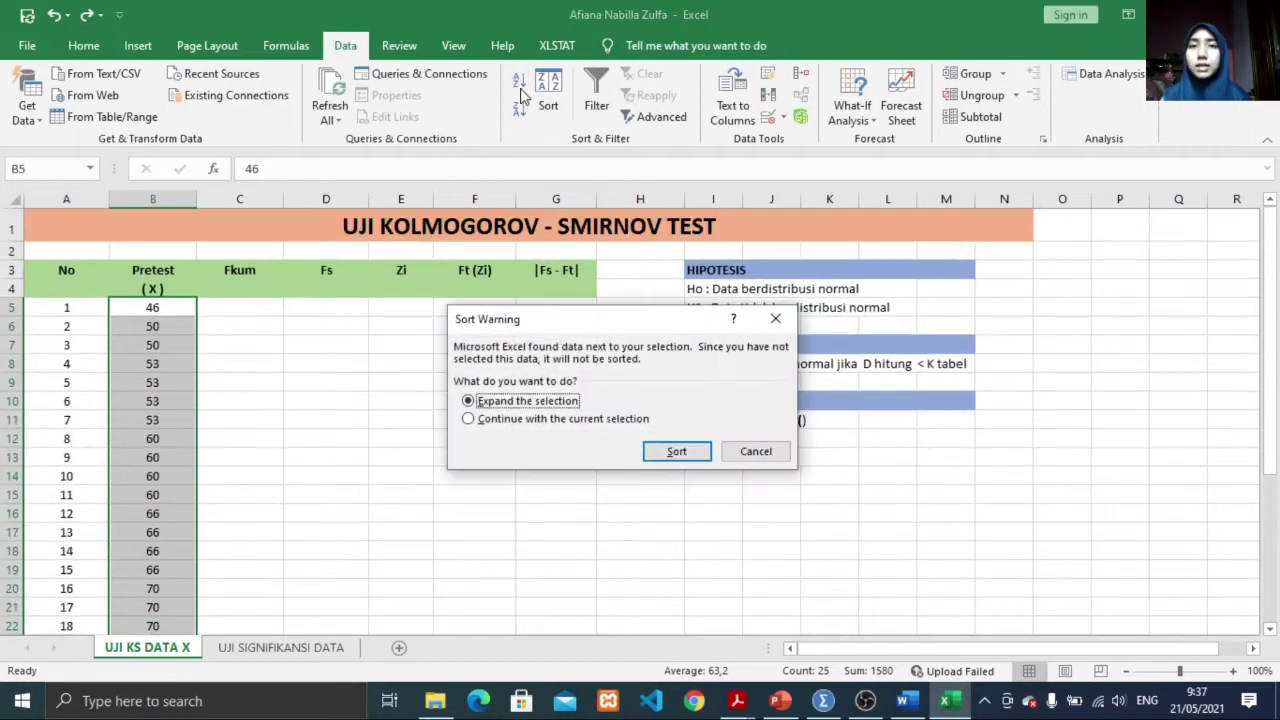
left_click(509, 422)
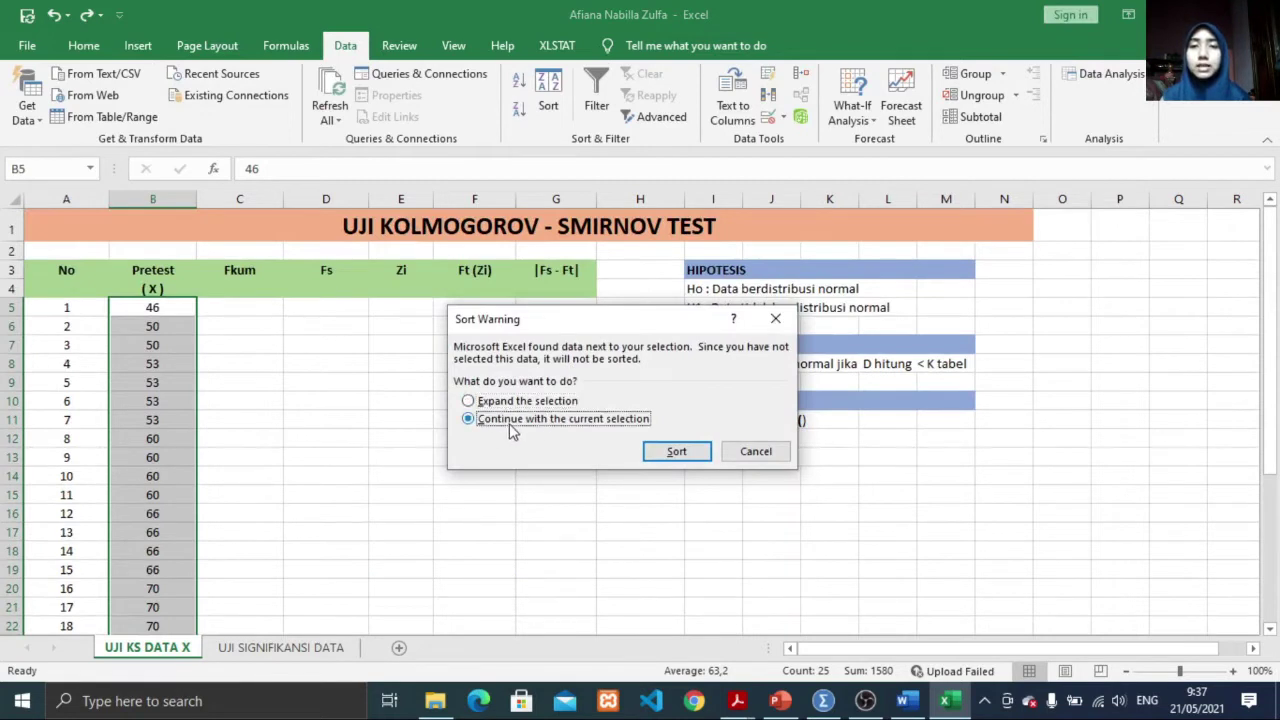
left_click(676, 453)
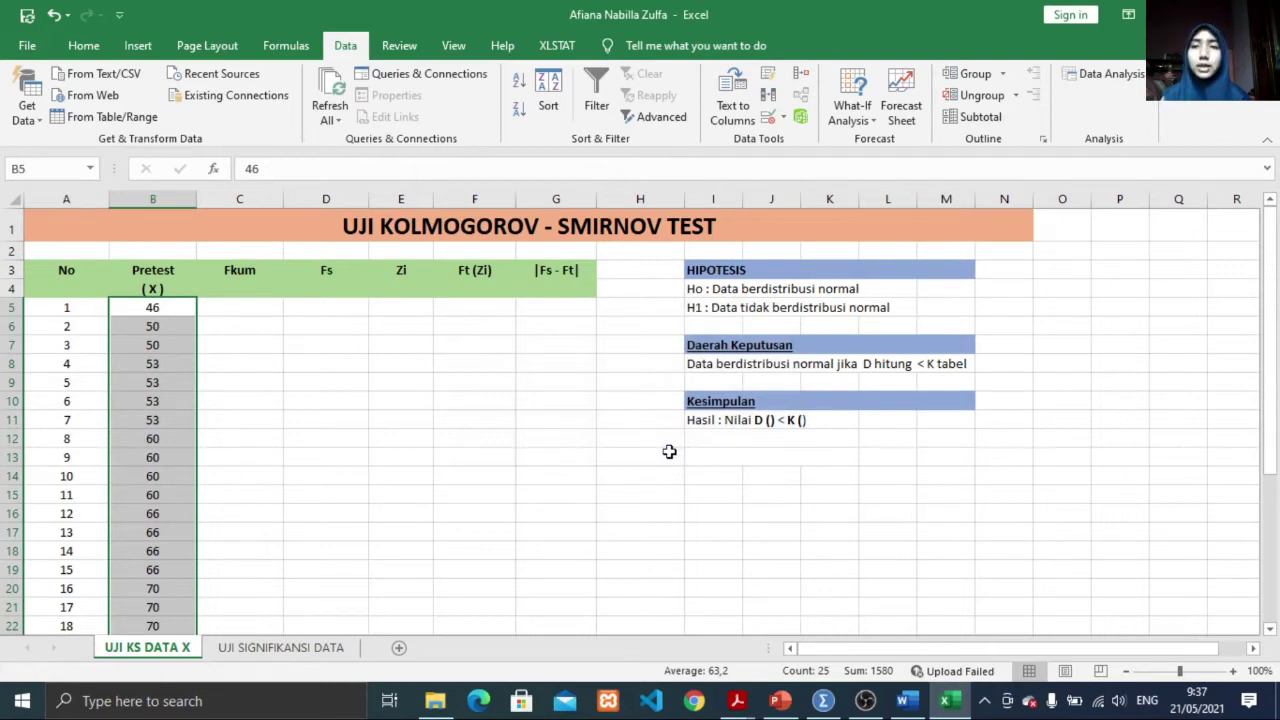
Step: Calculate the mean of the pretest scores in the RATA-RATA cell B30 with =AVERAGE(B5:B29)
scroll(256, 478, "down", 3)
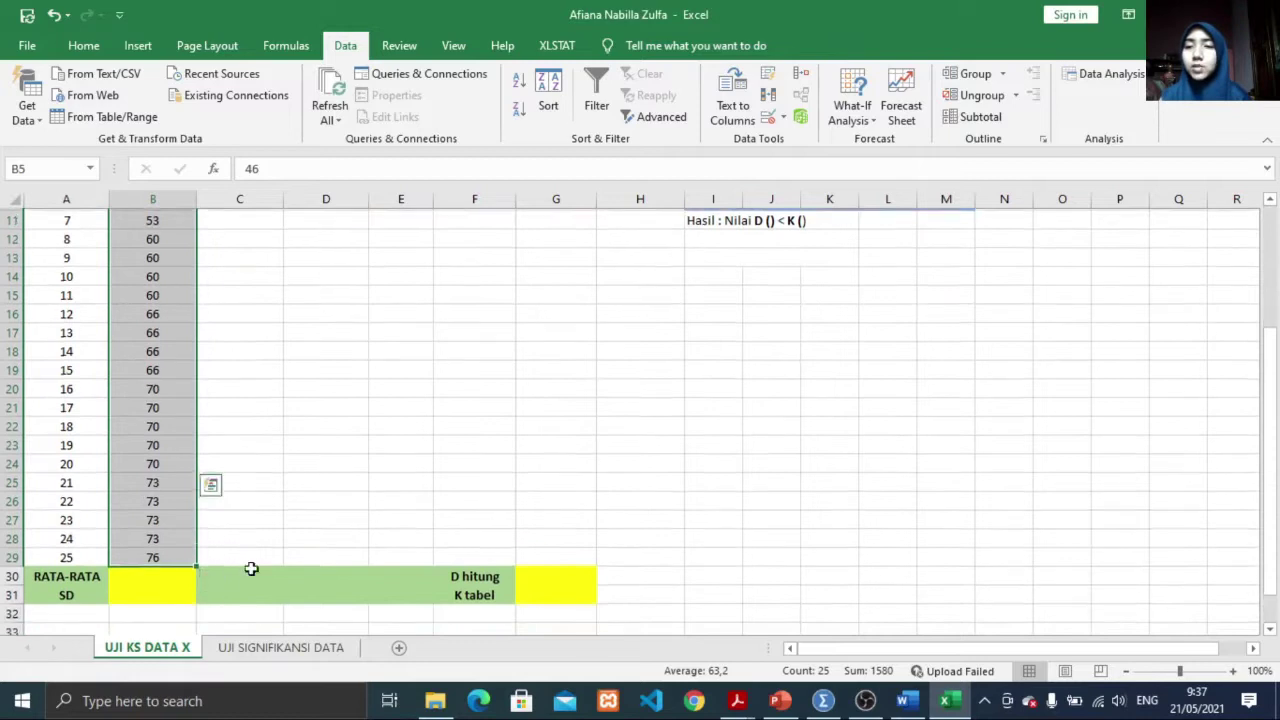
scroll(251, 568, "down", 2)
left_click(190, 485)
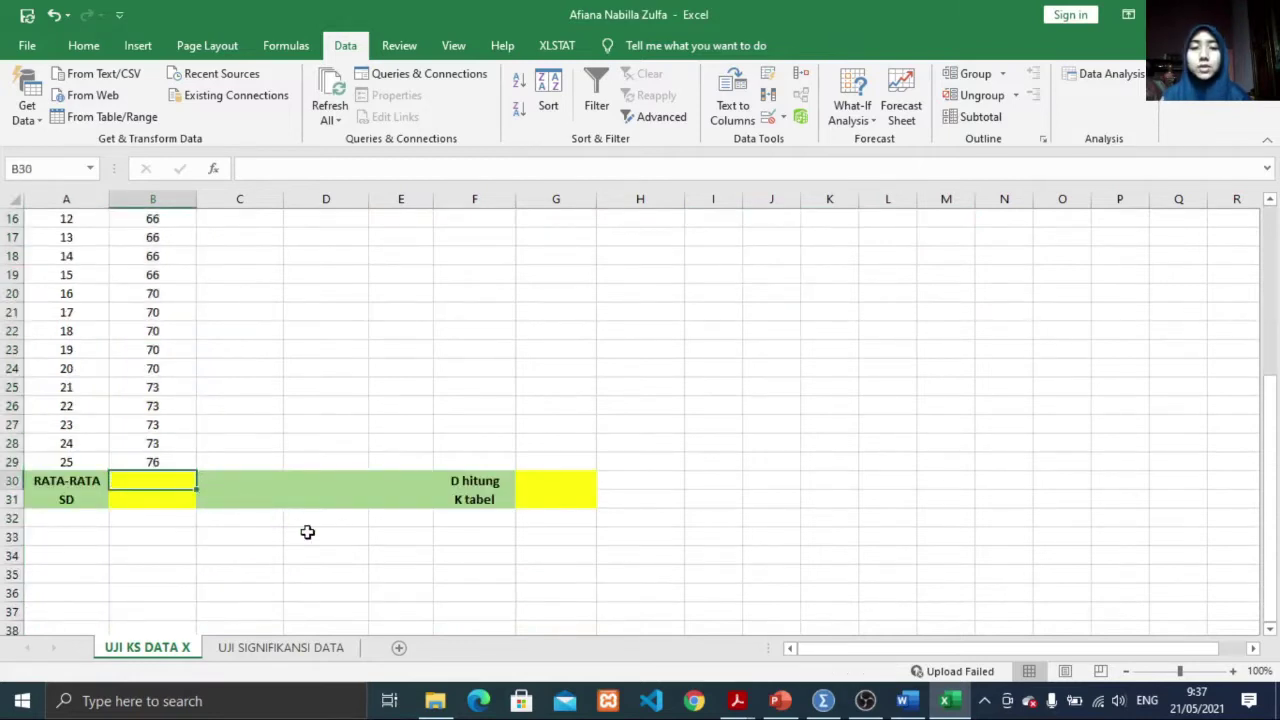
type("=AVERA")
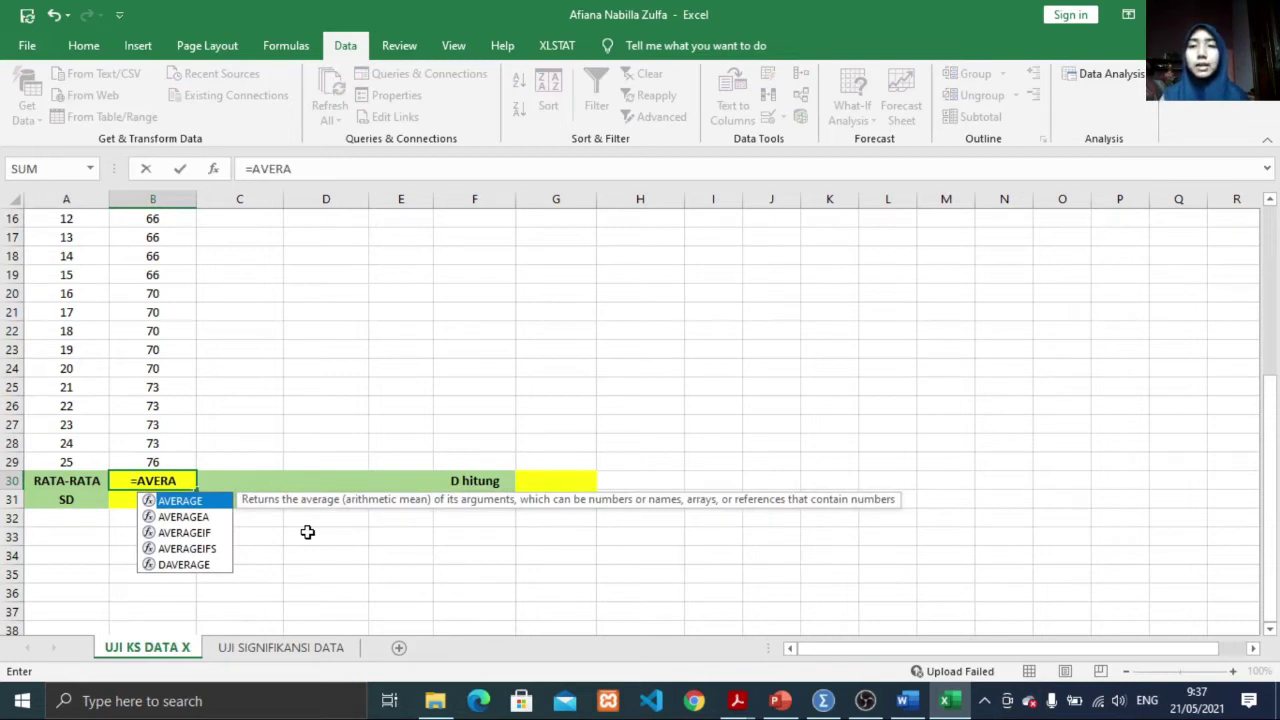
key("Tab")
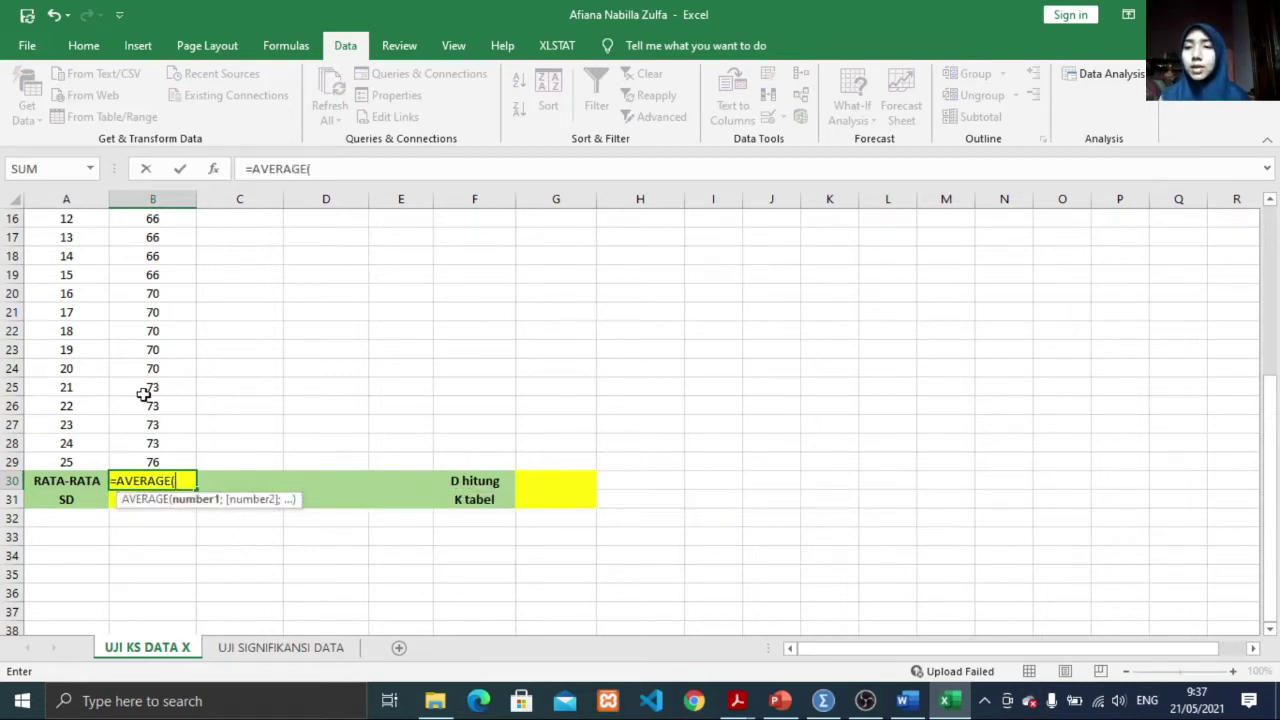
scroll(180, 333, "up", 5)
left_click_drag(186, 306, 175, 591)
type(")")
key("Return")
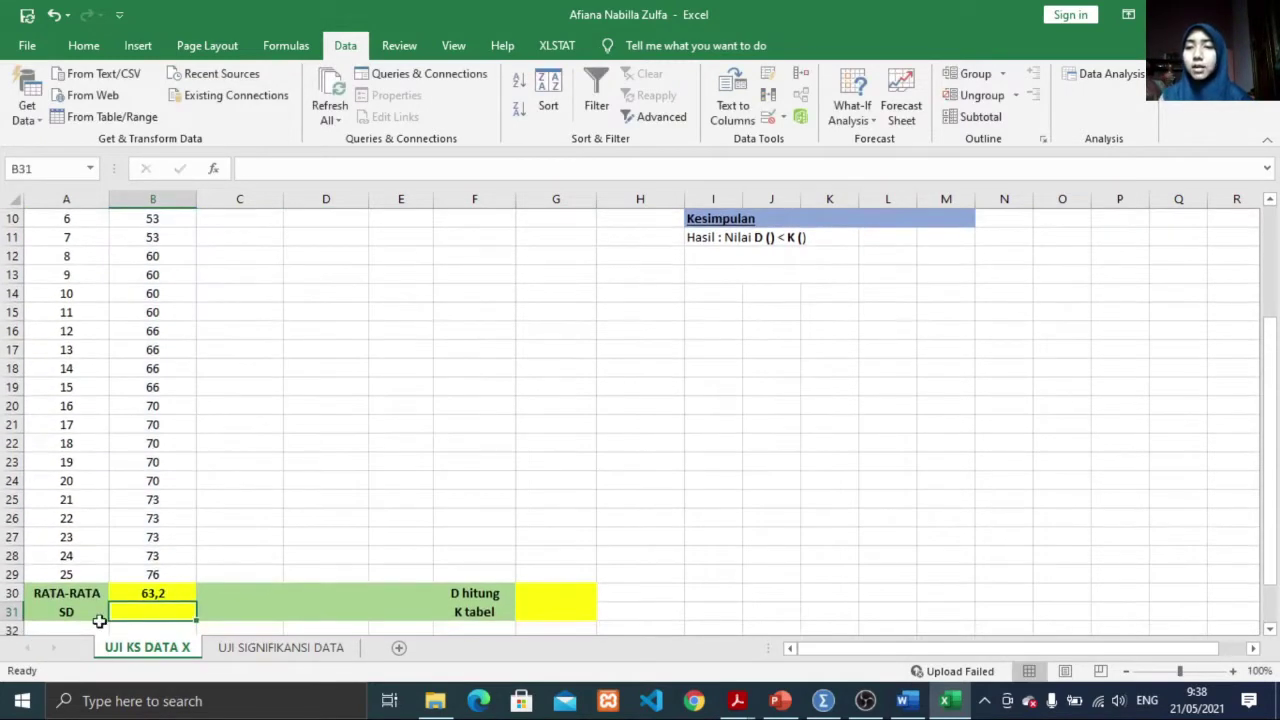
Step: Calculate the standard deviation of the pretest scores in the SD cell B31 with =STDEV(B5:B29)
scroll(105, 615, "down", 2)
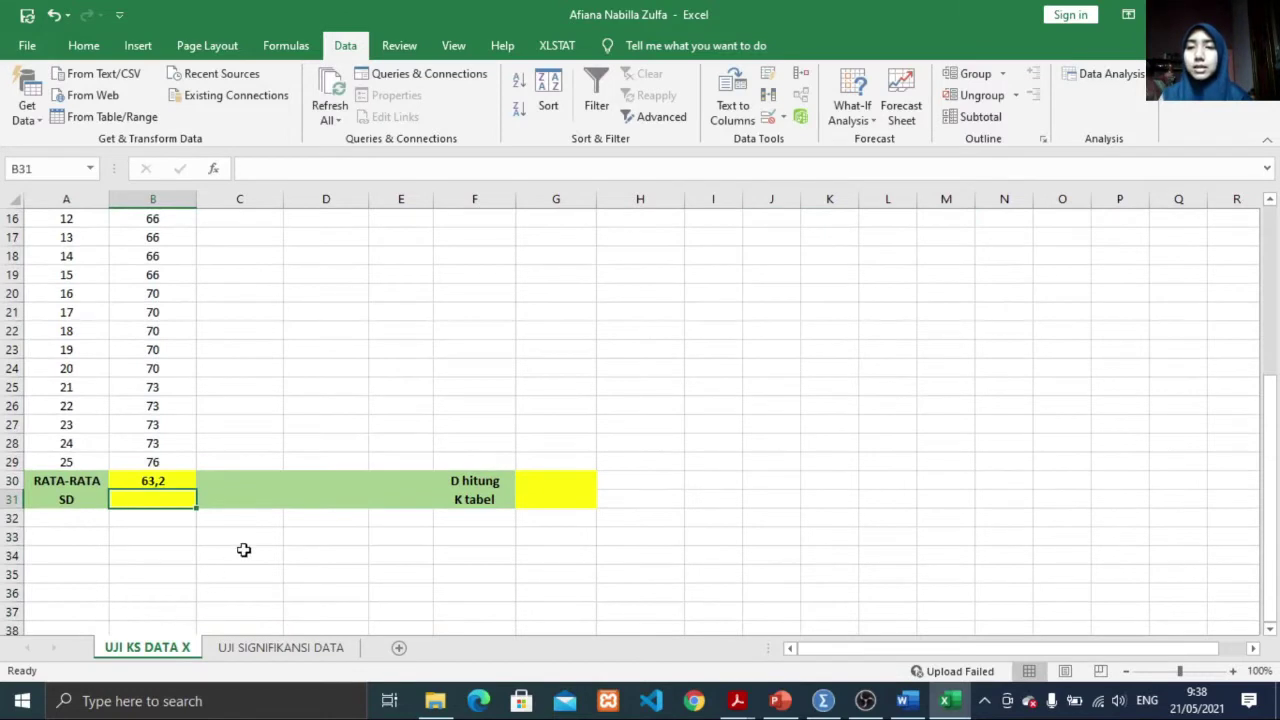
type("=")
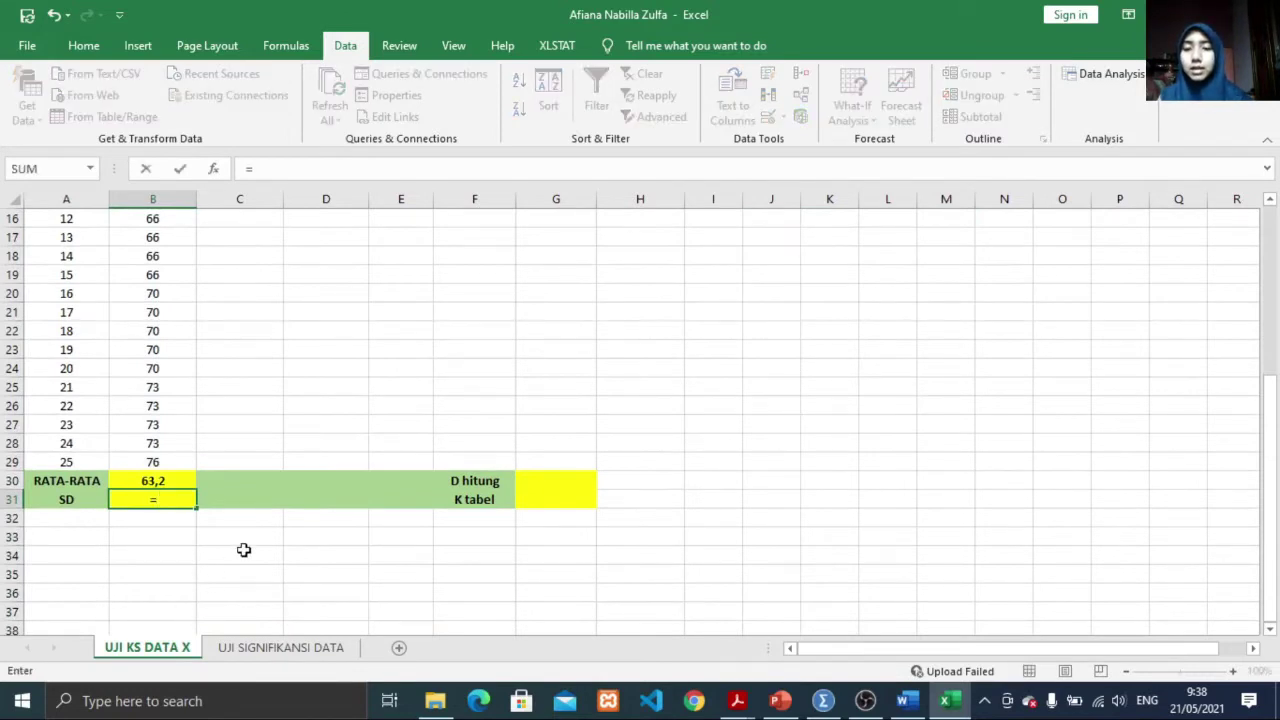
type("STDEV")
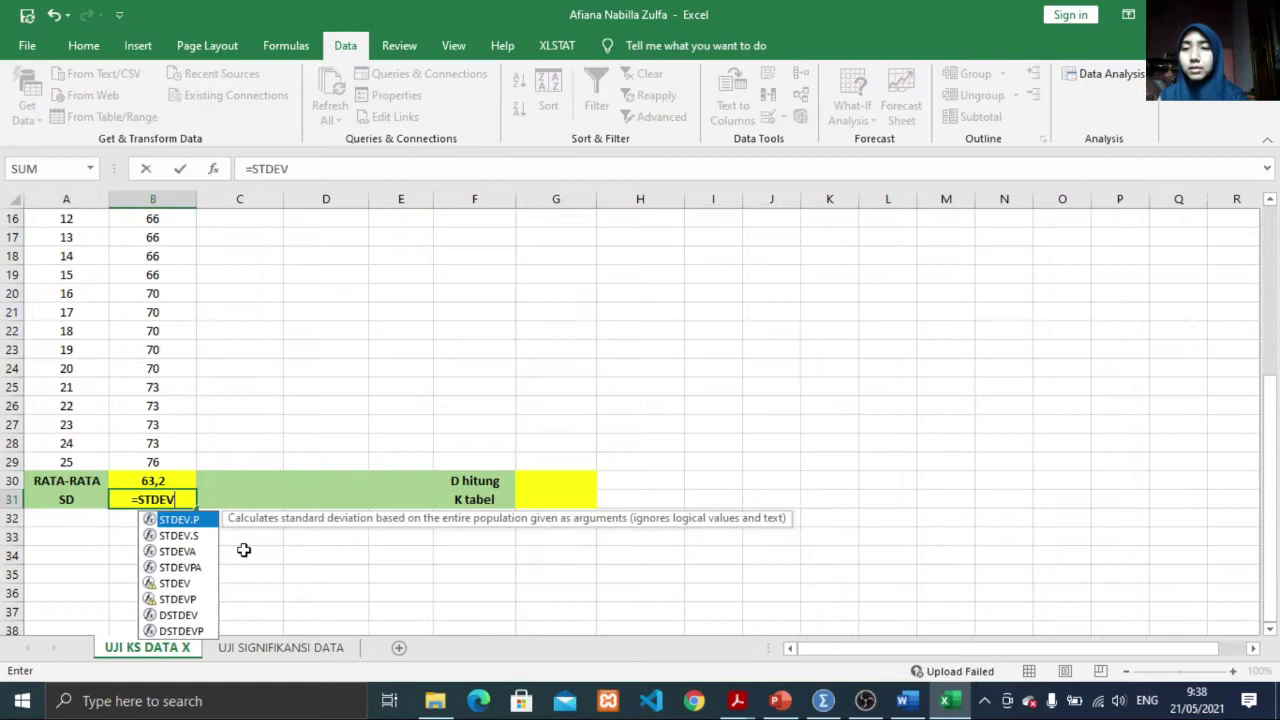
key("Down")
key("Down")
key("Down")
key("Down")
key("Tab")
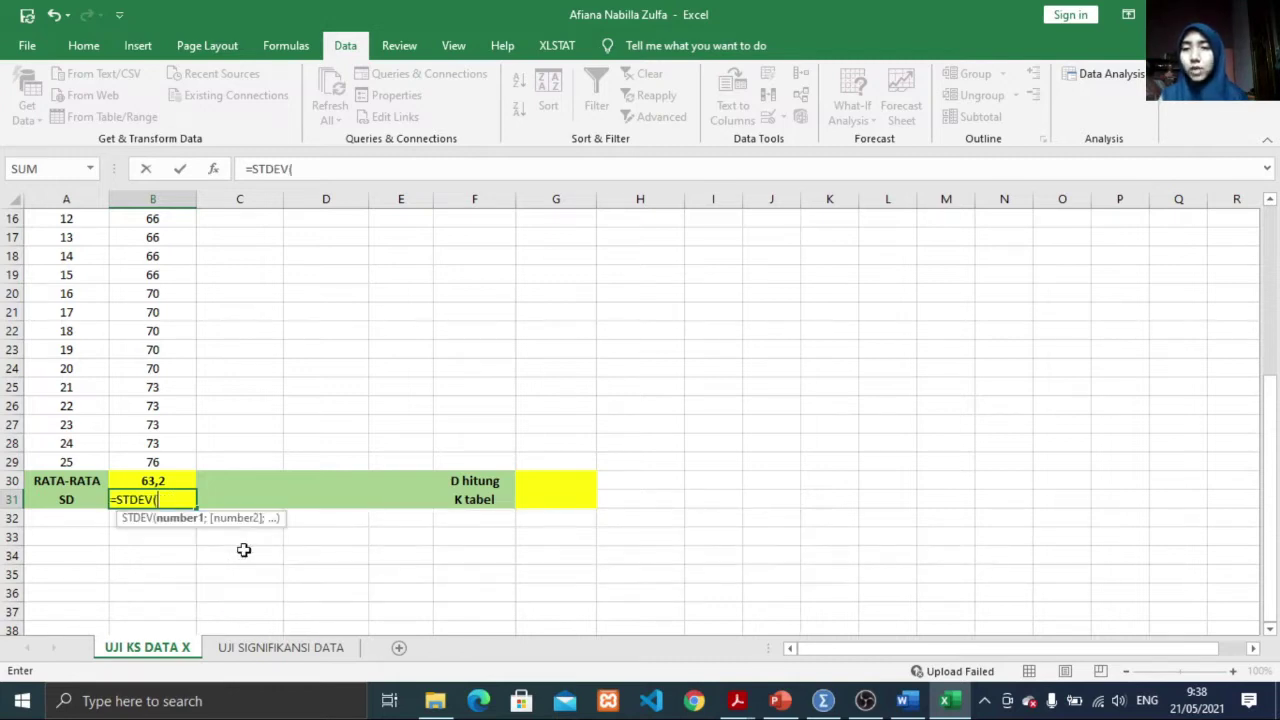
scroll(237, 389, "up", 5)
left_click_drag(177, 308, 169, 563)
type(")")
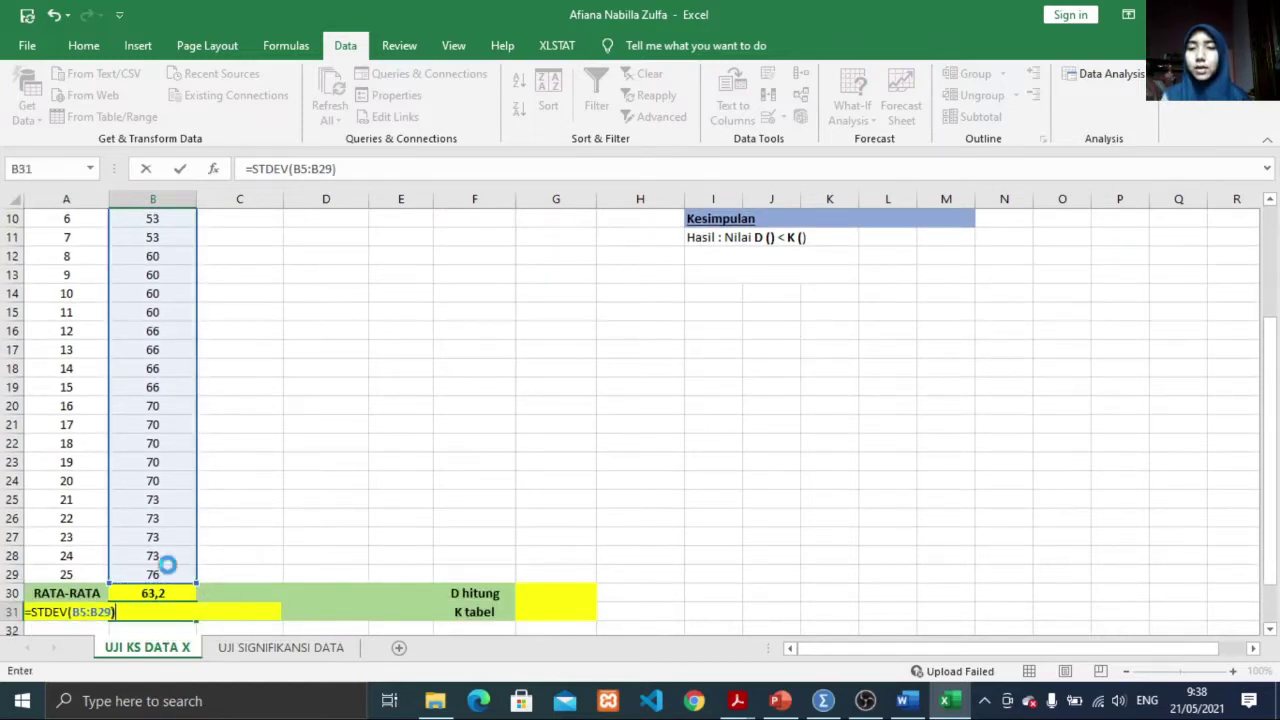
key("Return")
Step: Enter 1 and 2 at the start of the Fkum column and continue the series to 25 in C29
scroll(221, 552, "up", 4)
left_click(276, 309)
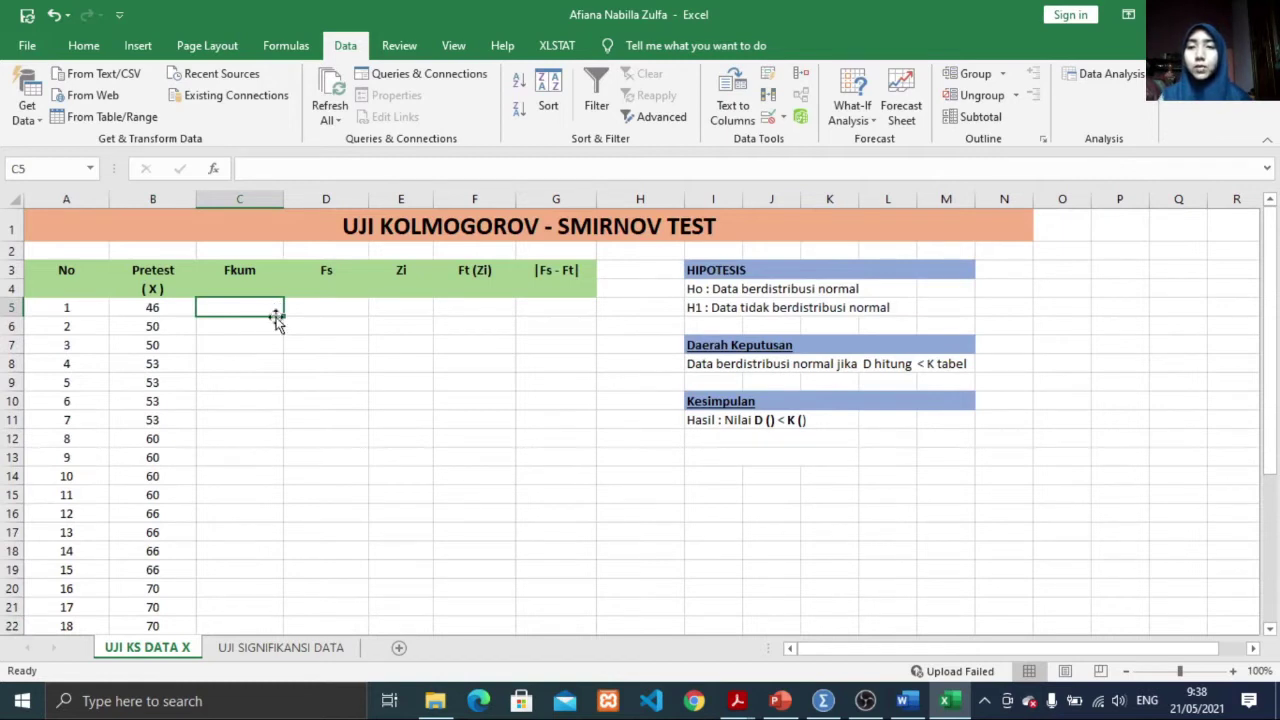
type("1")
key("Return")
type("2")
key("Return")
key("Return")
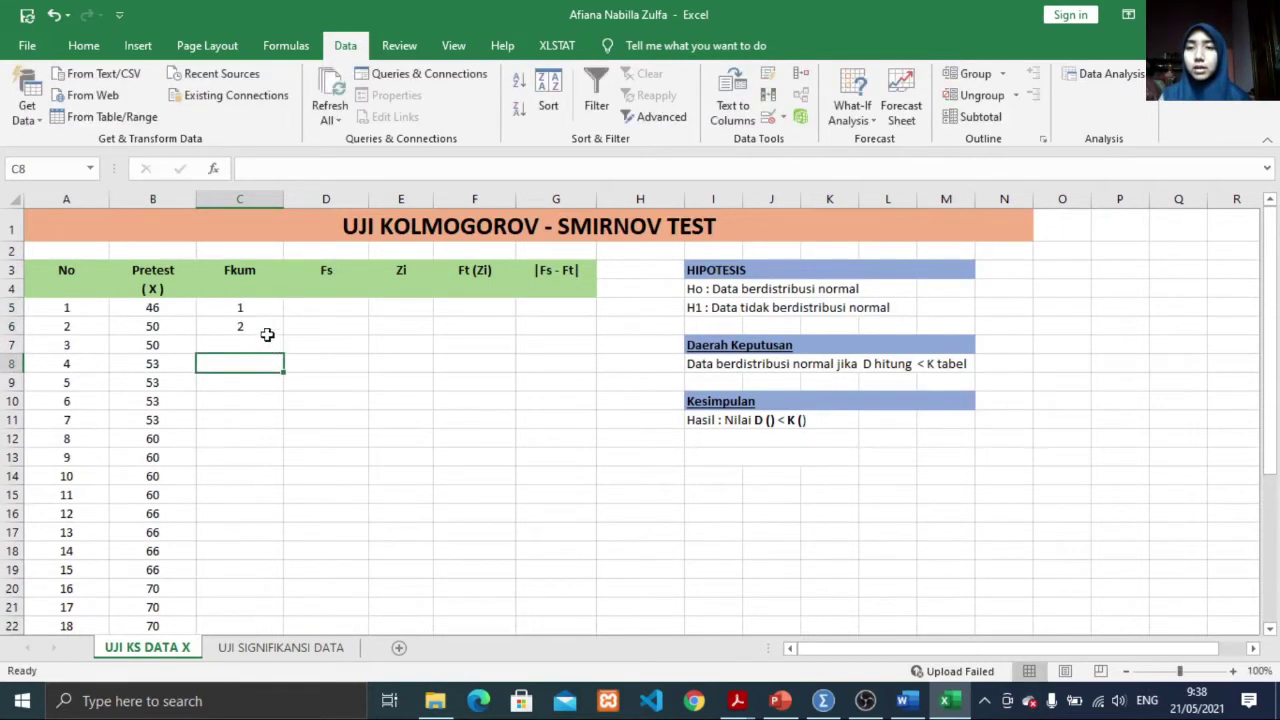
left_click_drag(266, 307, 226, 594)
scroll(255, 508, "up", 3)
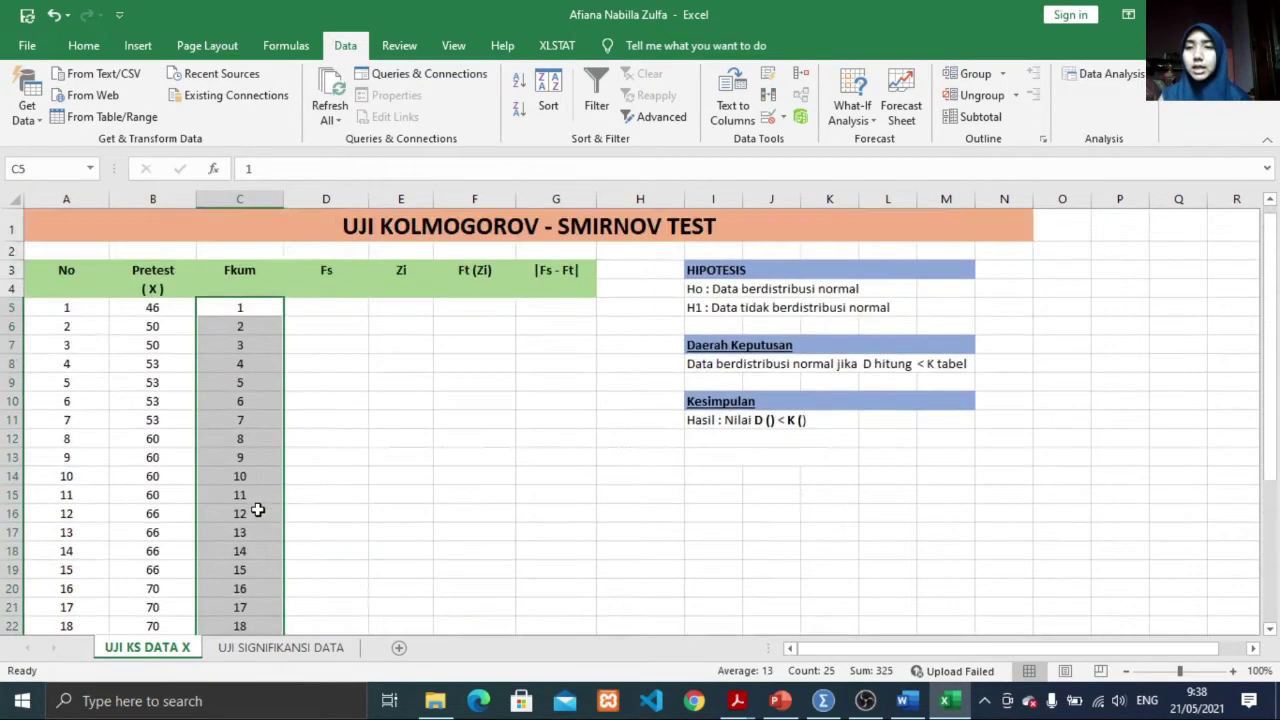
left_click(264, 305)
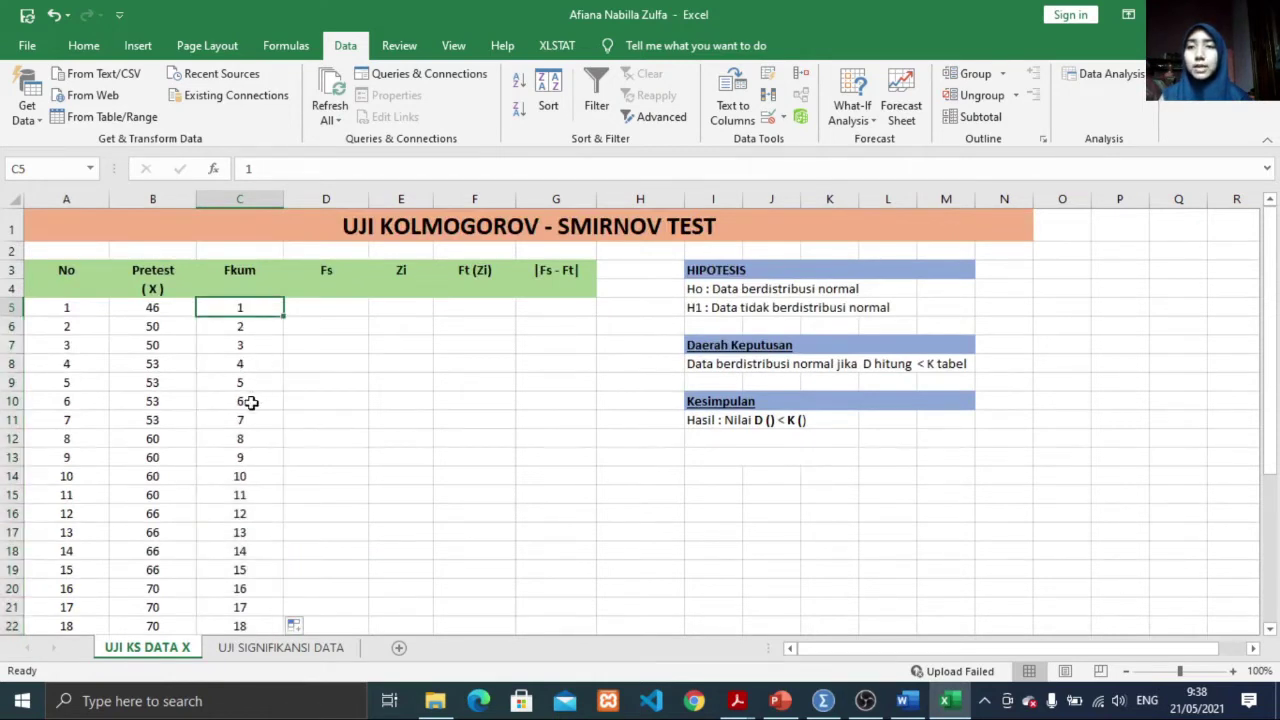
scroll(250, 410, "down", 4)
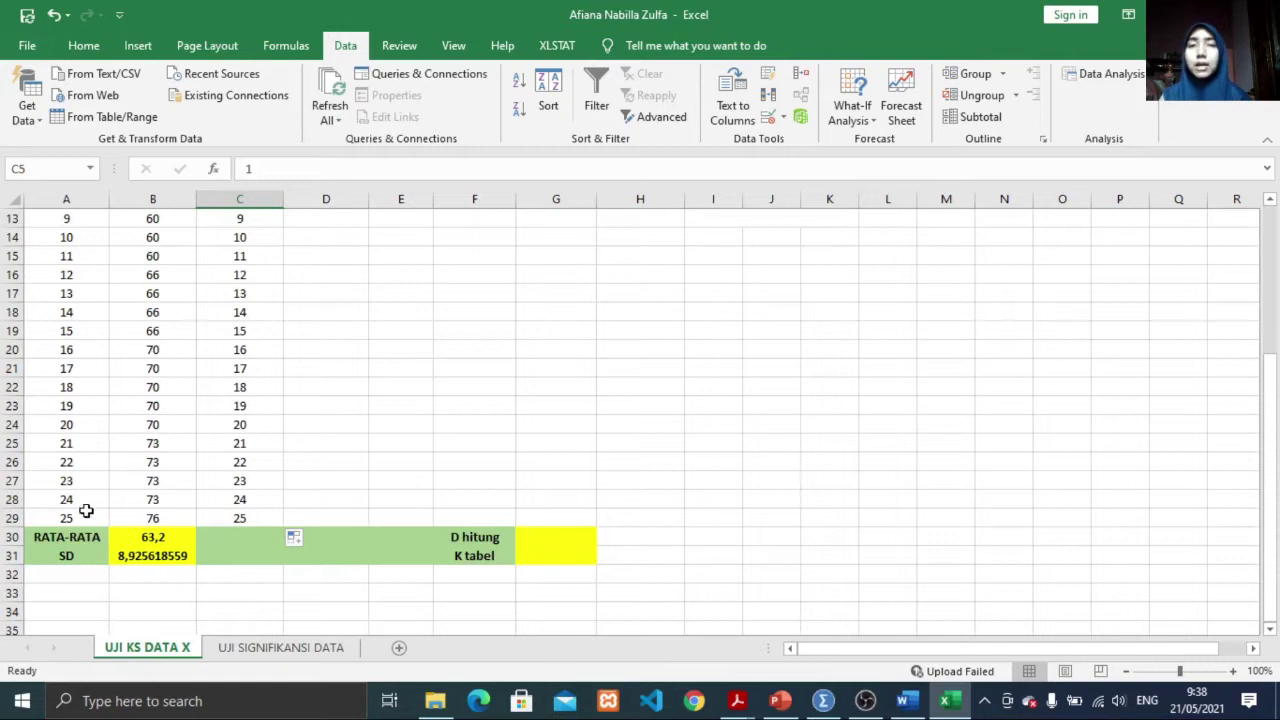
scroll(328, 523, "up", 4)
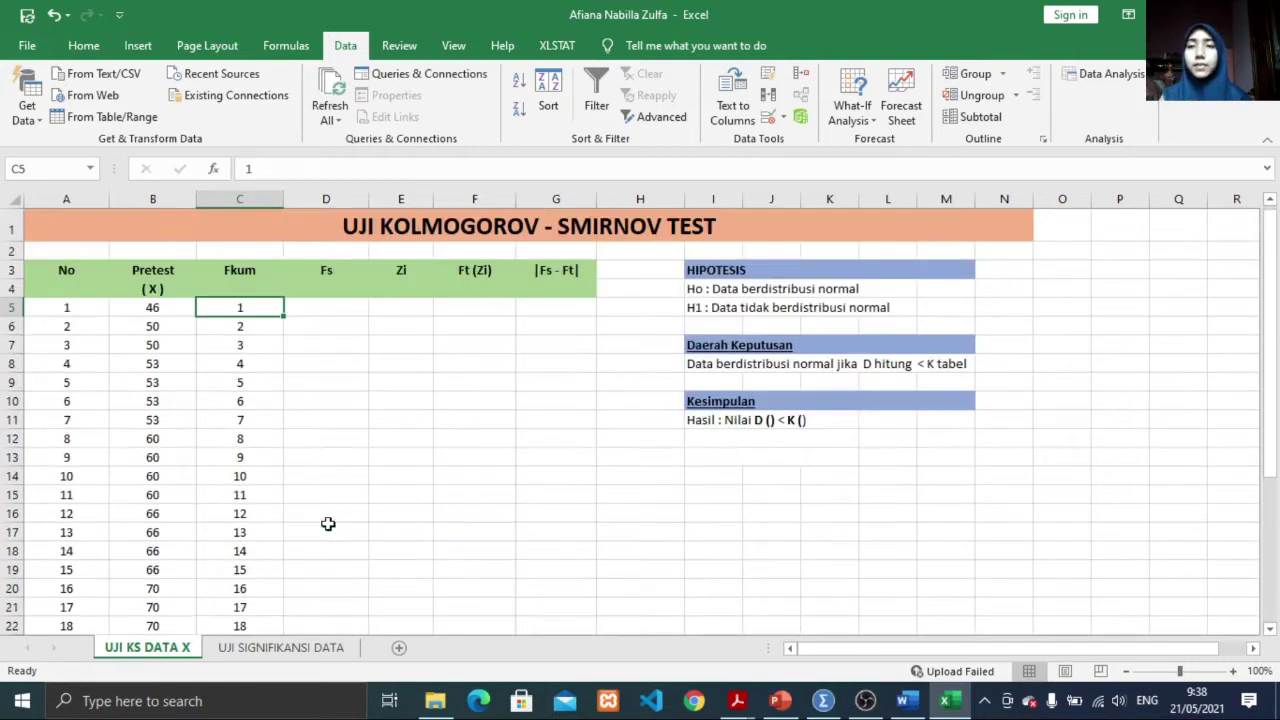
Step: Calculate Fs in D5 with =C5/$C$29 and fill the formula down to D29
left_click(335, 305)
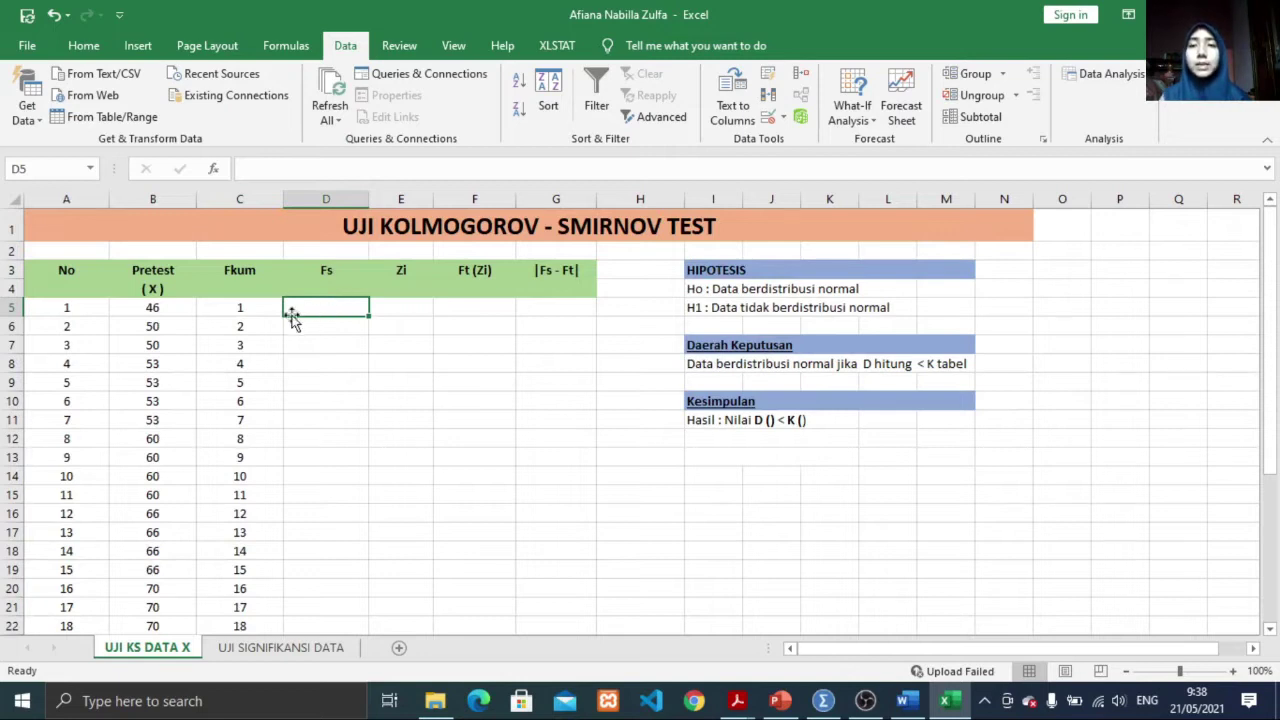
scroll(263, 318, "down", 4)
scroll(366, 477, "up", 4)
type("=")
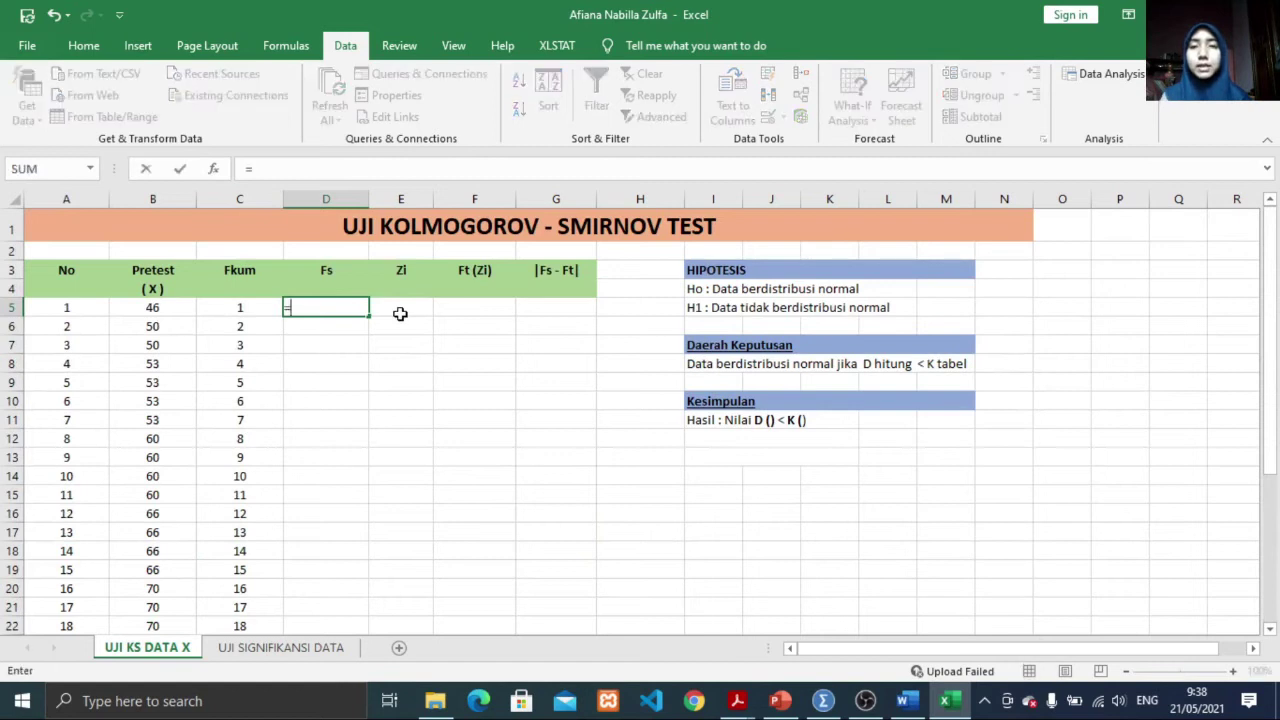
left_click(242, 310)
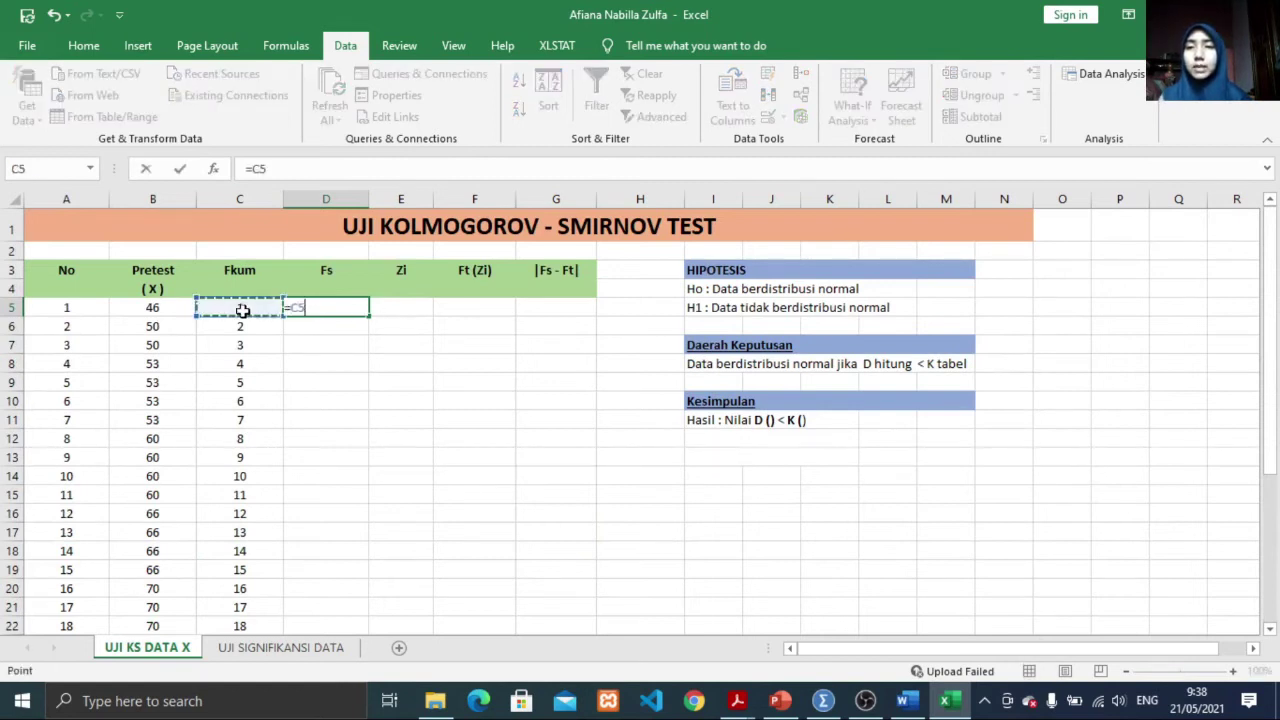
type("/")
scroll(242, 310, "down", 4)
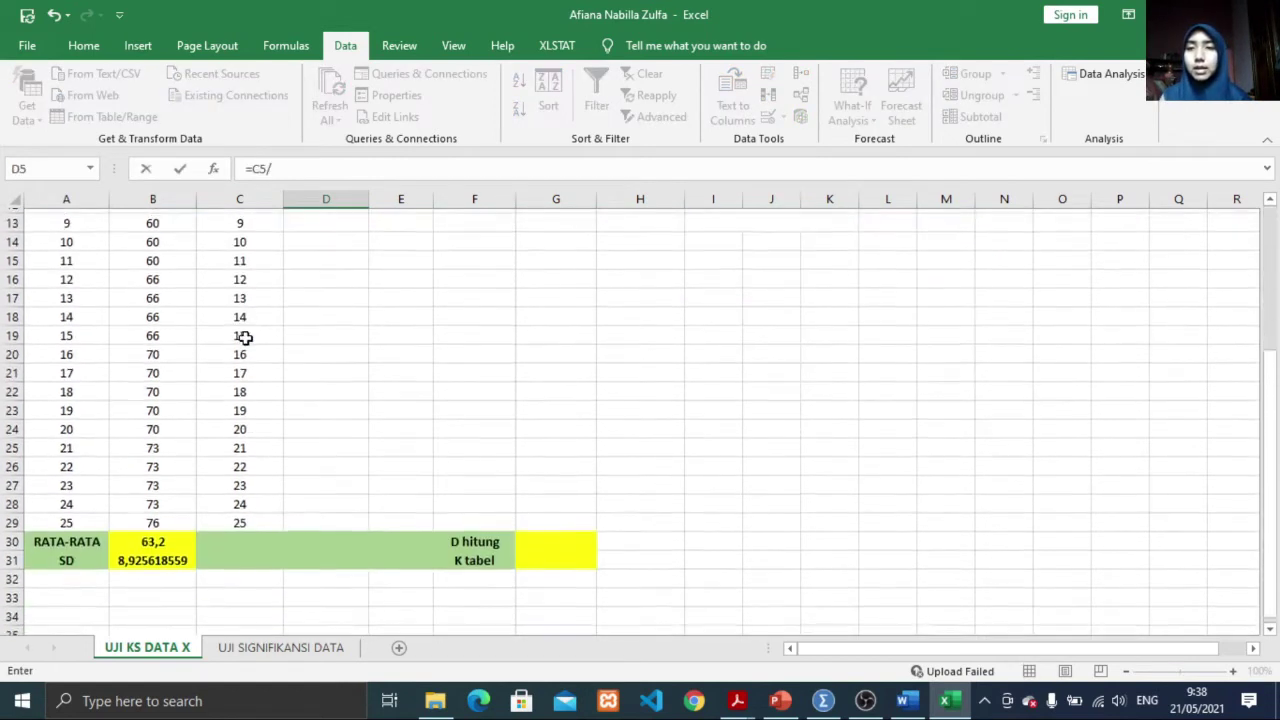
left_click(242, 518)
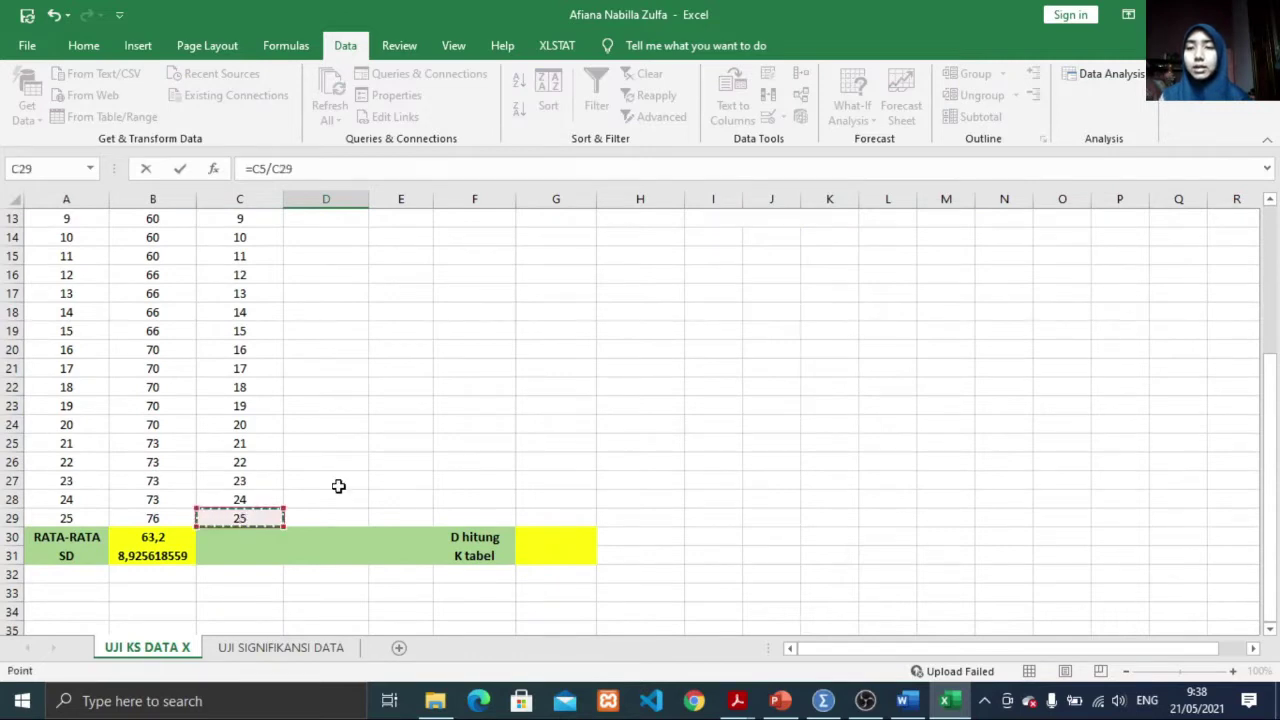
scroll(338, 486, "up", 4)
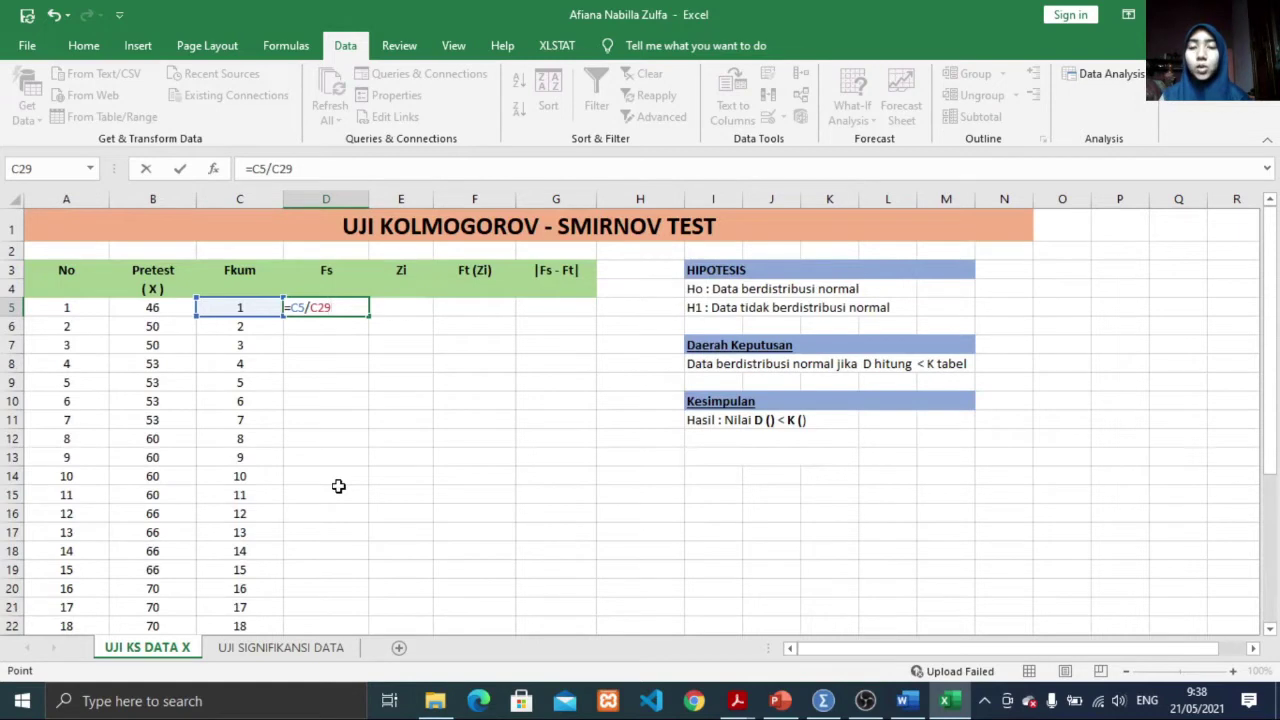
key("F4")
key("Return")
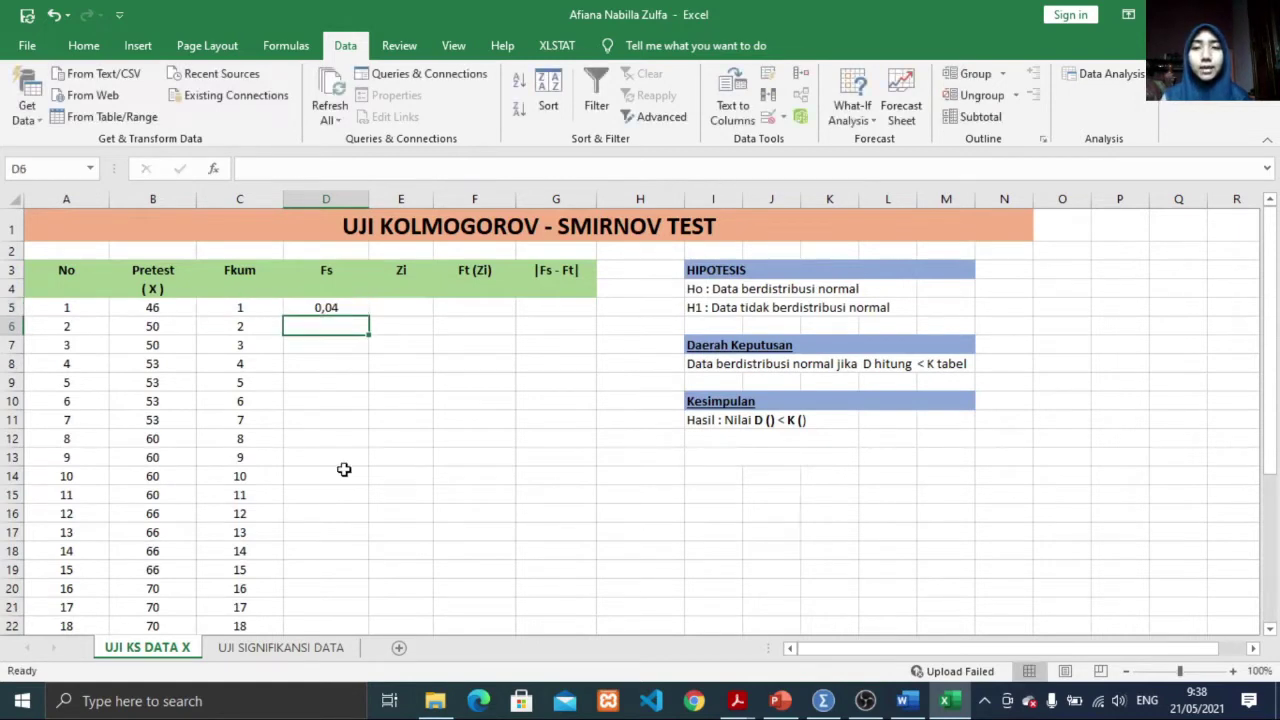
left_click(362, 311)
left_click_drag(367, 314, 323, 583)
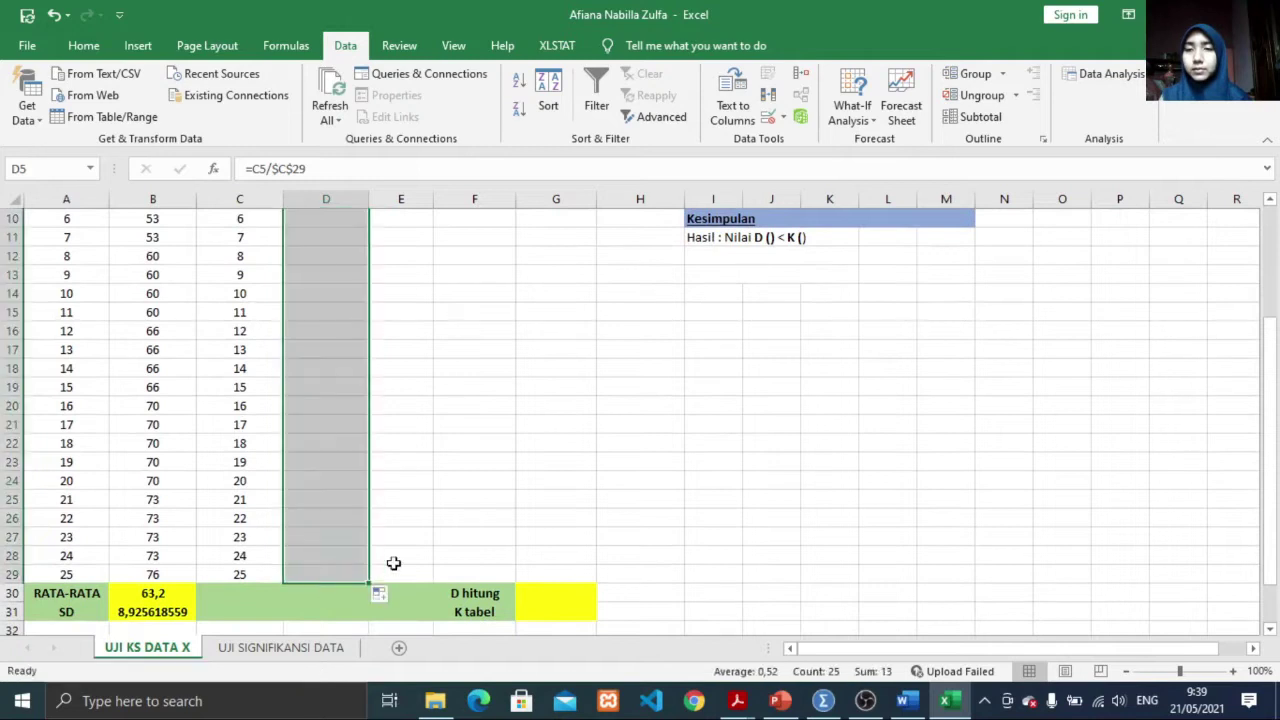
Step: Calculate the first Zi value in E5 with the formula =(B5-$B$30)/$B$31
scroll(388, 486, "up", 3)
left_click(84, 46)
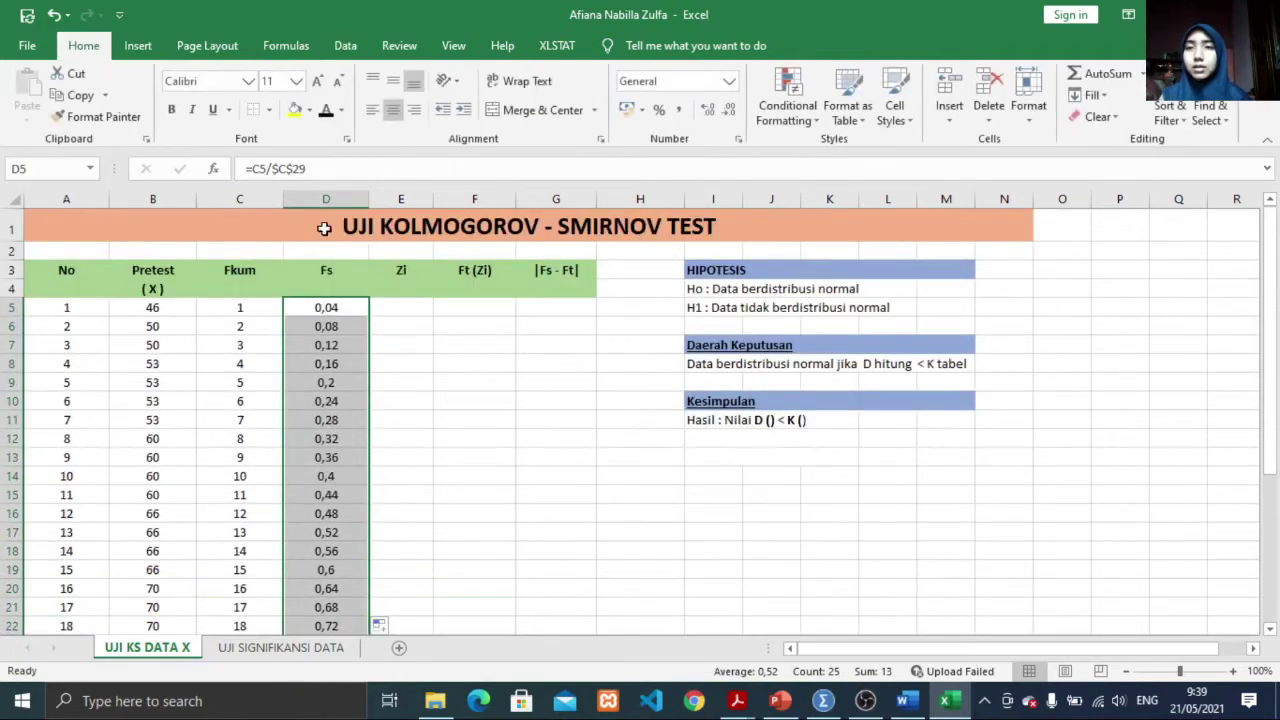
left_click(407, 305)
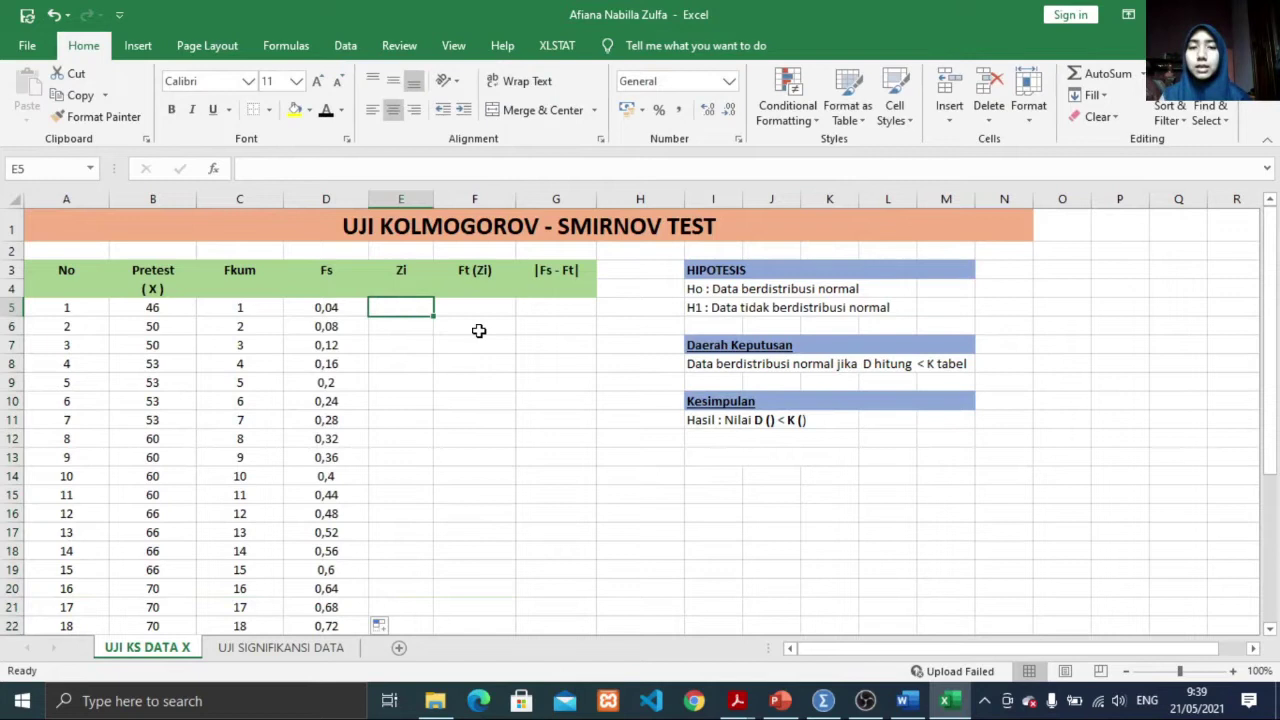
type("=")
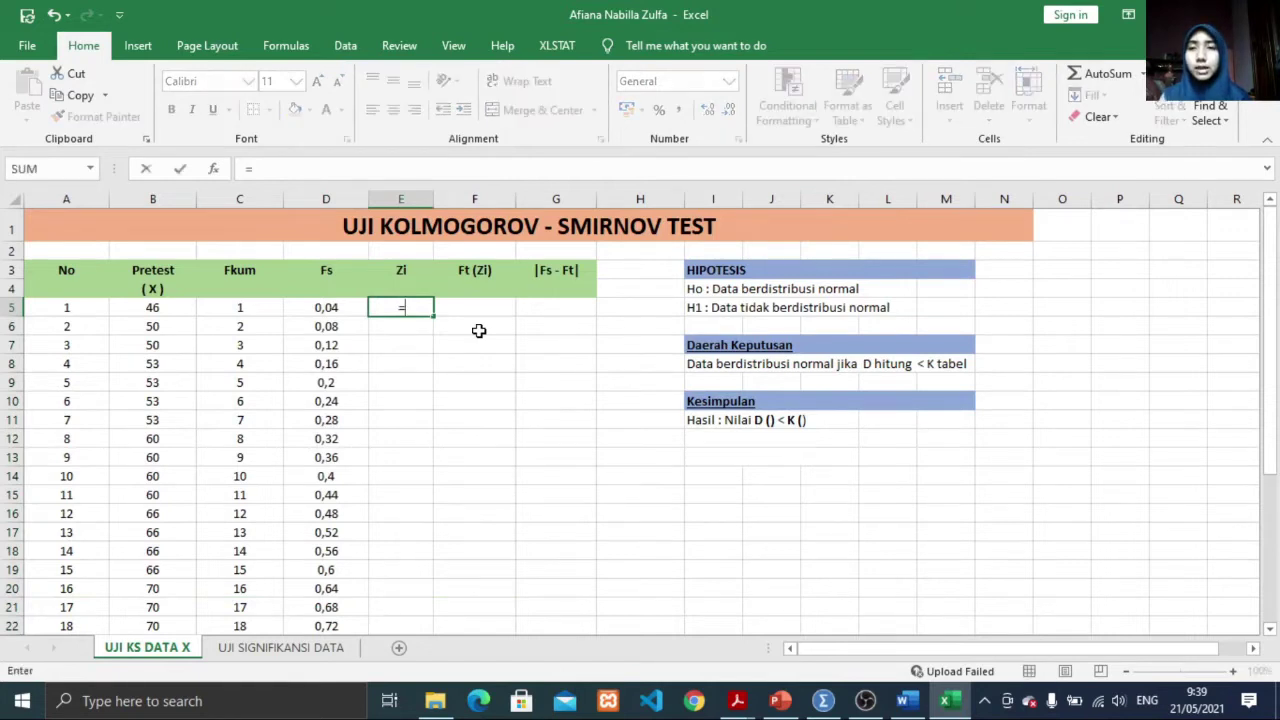
type("(")
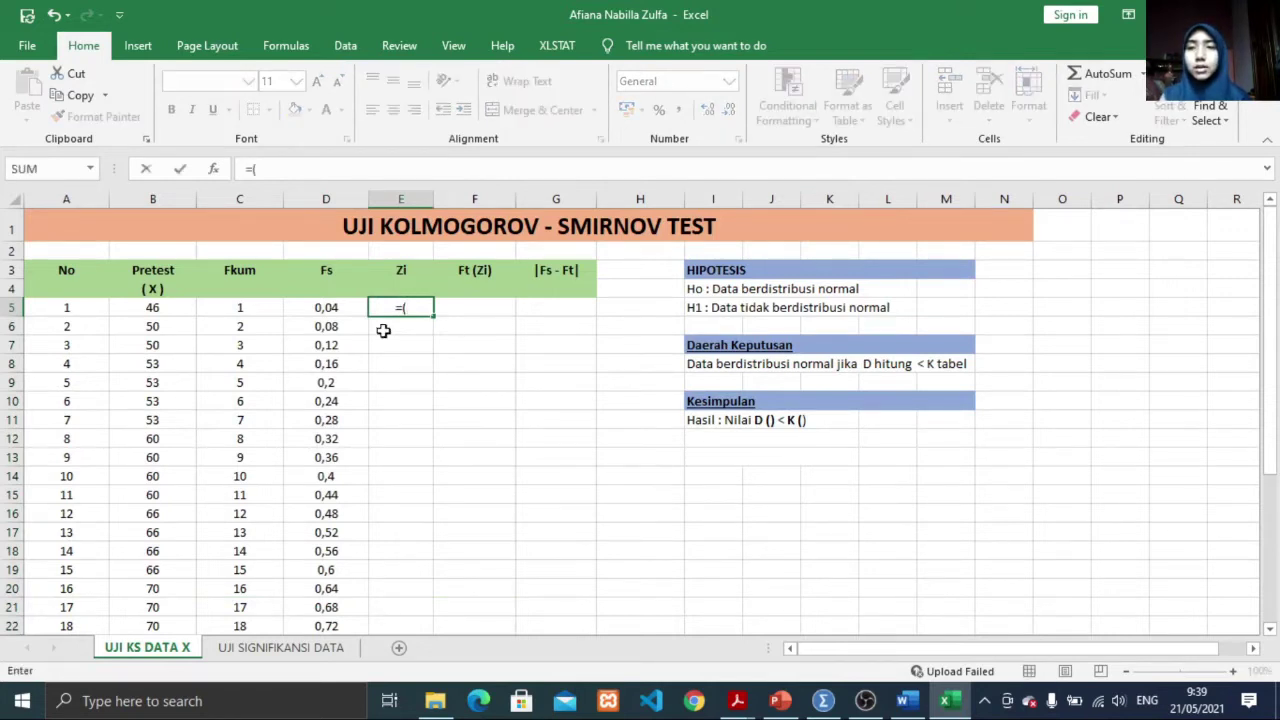
left_click(178, 309)
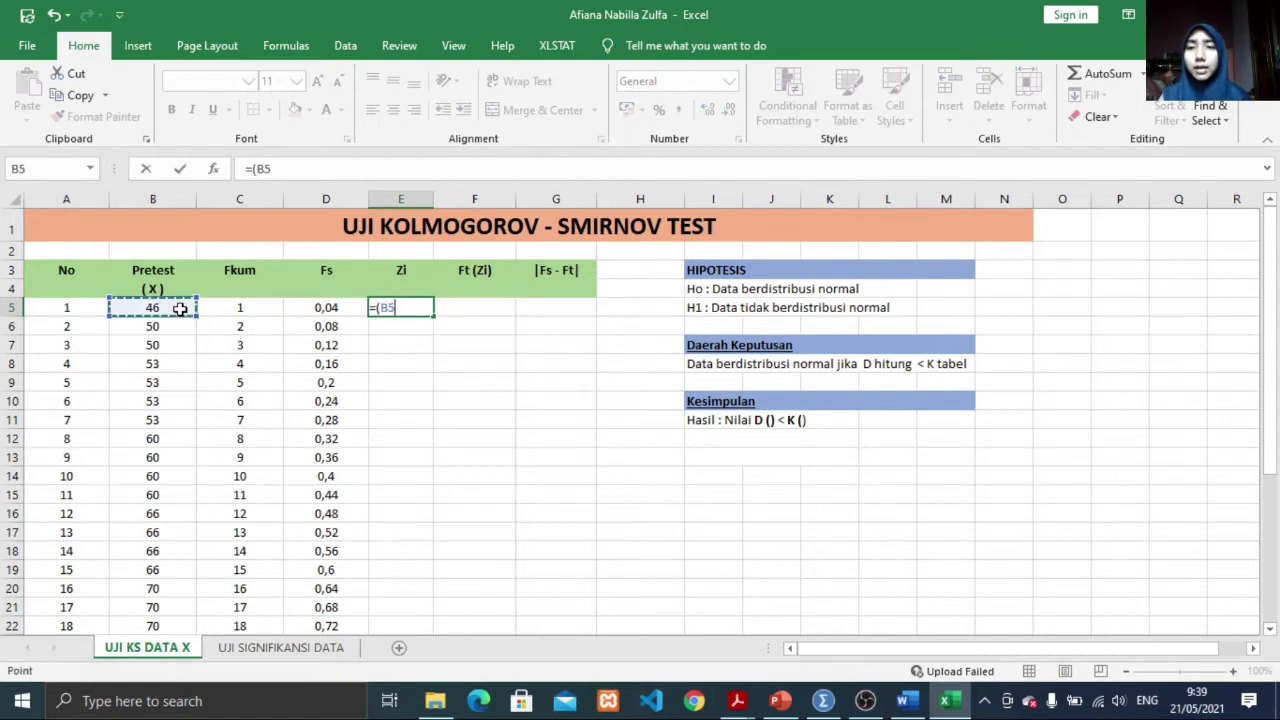
type("-")
scroll(205, 541, "down", 3)
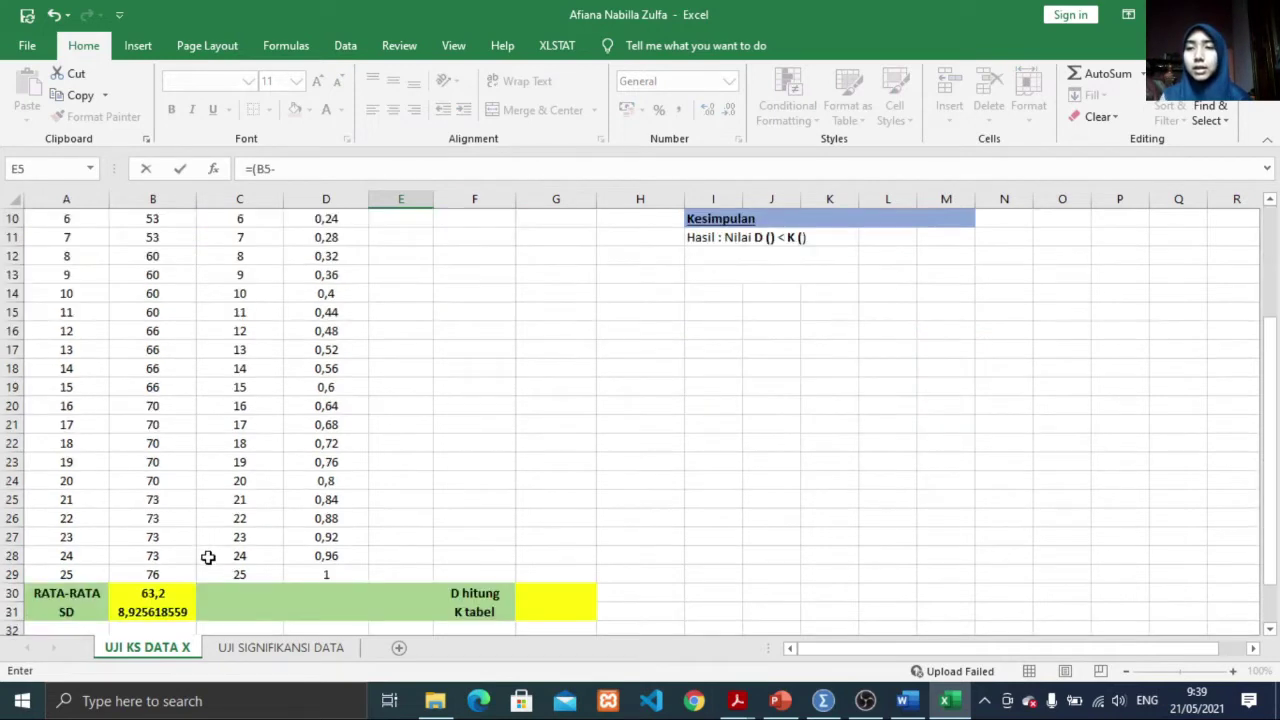
left_click(186, 596)
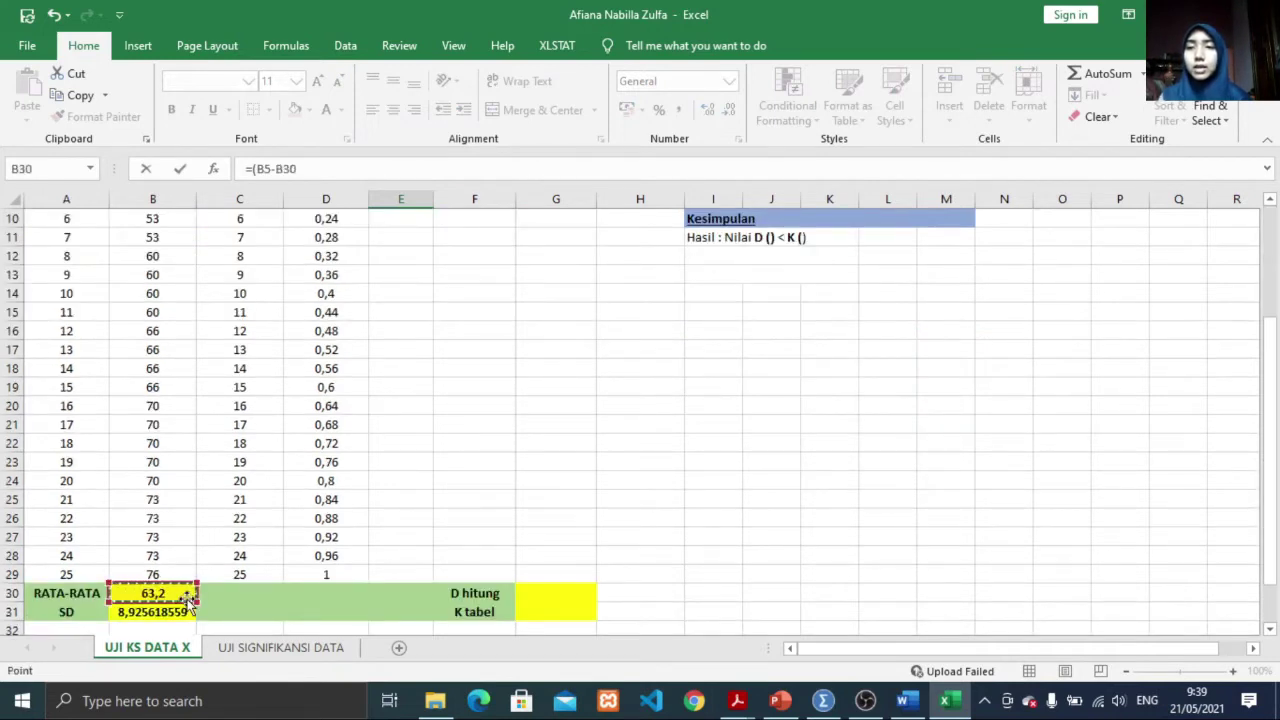
scroll(187, 598, "up", 3)
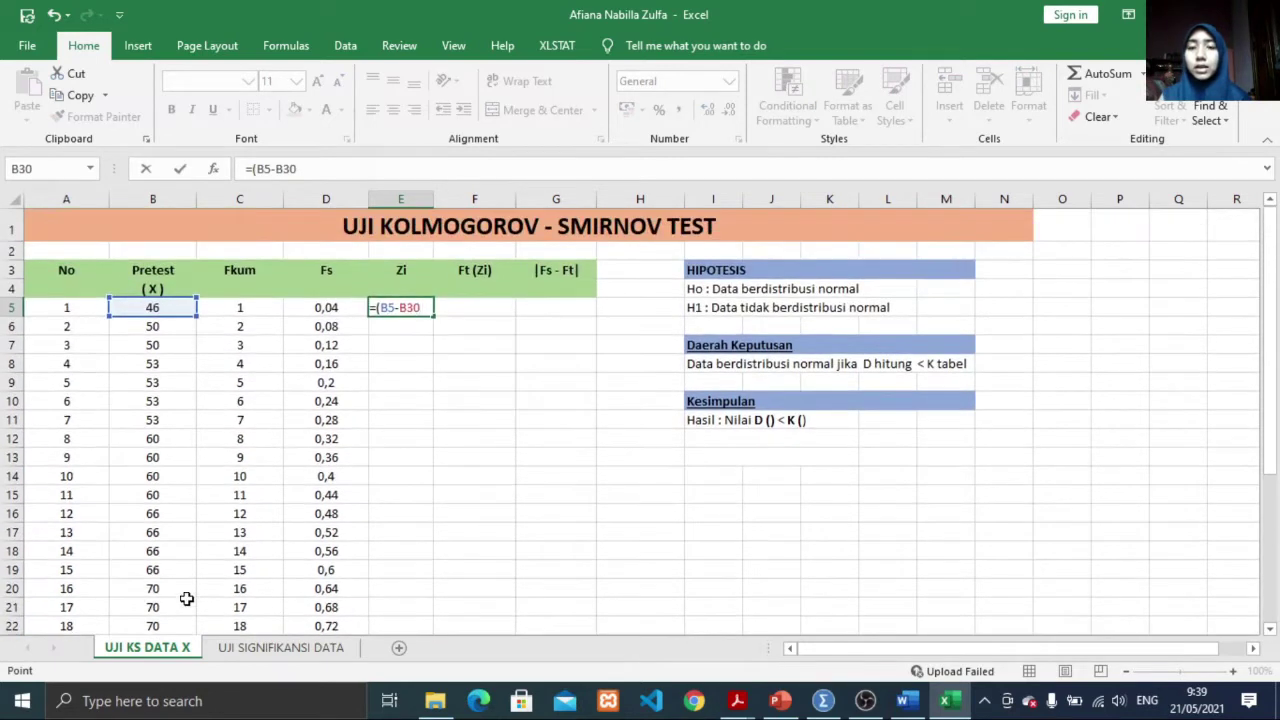
key("F4")
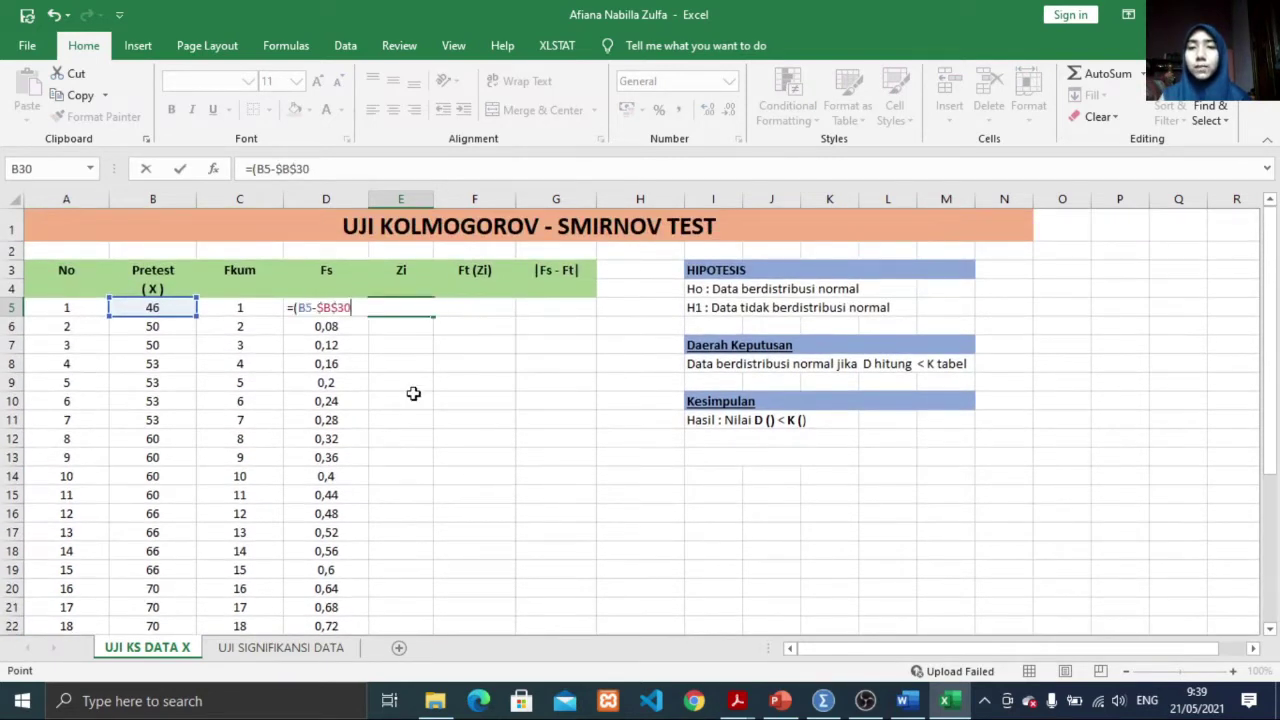
scroll(173, 454, "down", 5)
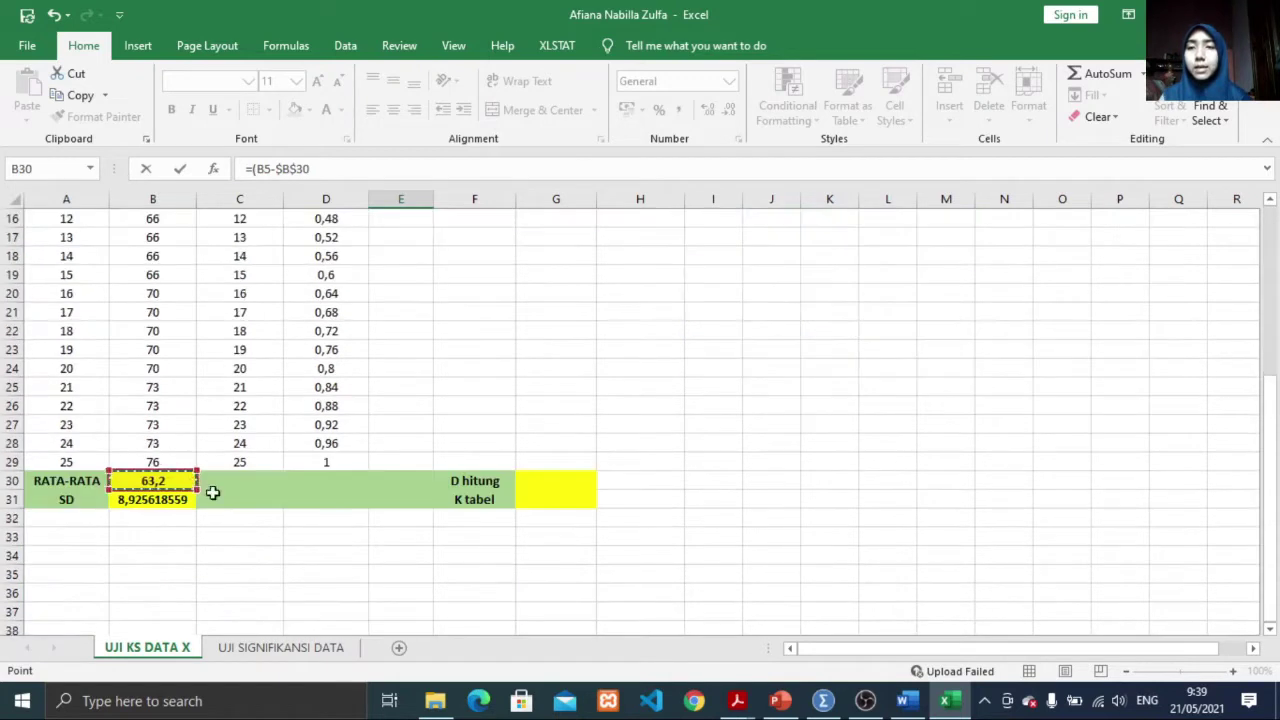
scroll(240, 500, "up", 5)
type(")/")
scroll(150, 445, "down", 4)
left_click(173, 557)
scroll(277, 566, "up", 4)
key("F4")
key("Return")
Step: Fill the Zi formula from E5 down to E29
left_click(420, 308)
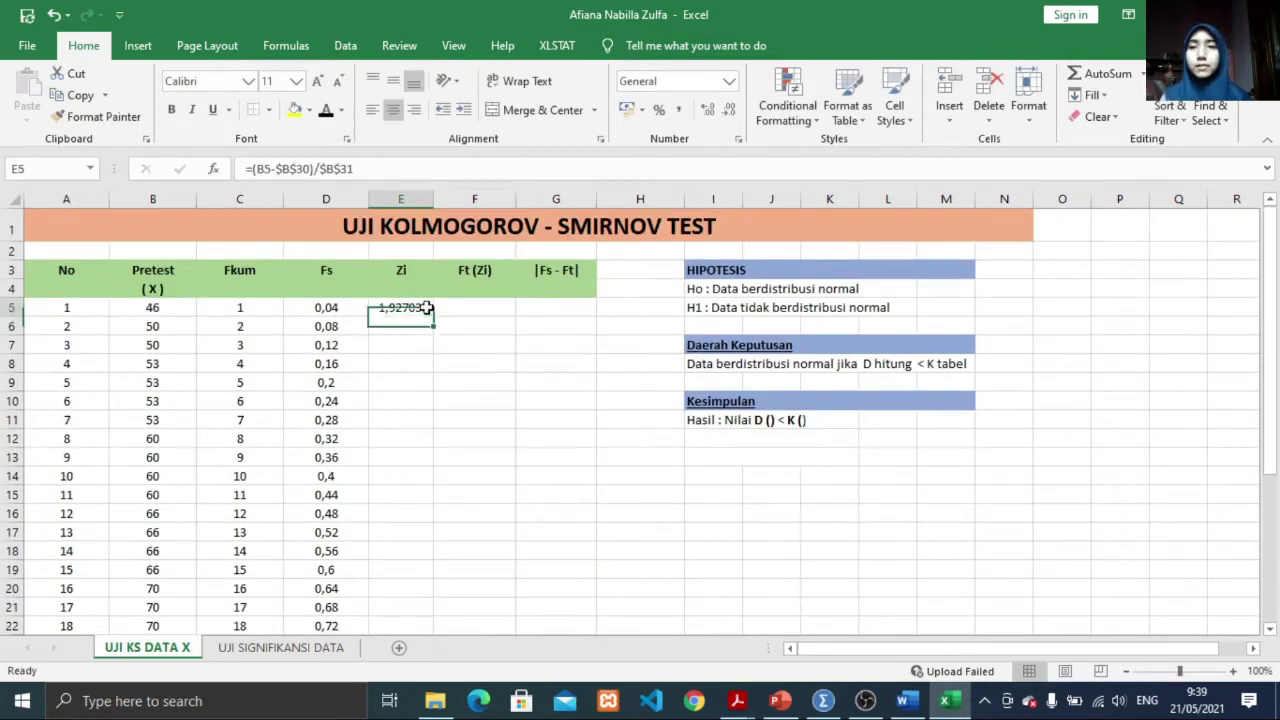
left_click_drag(433, 316, 392, 630)
scroll(410, 590, "down", 2)
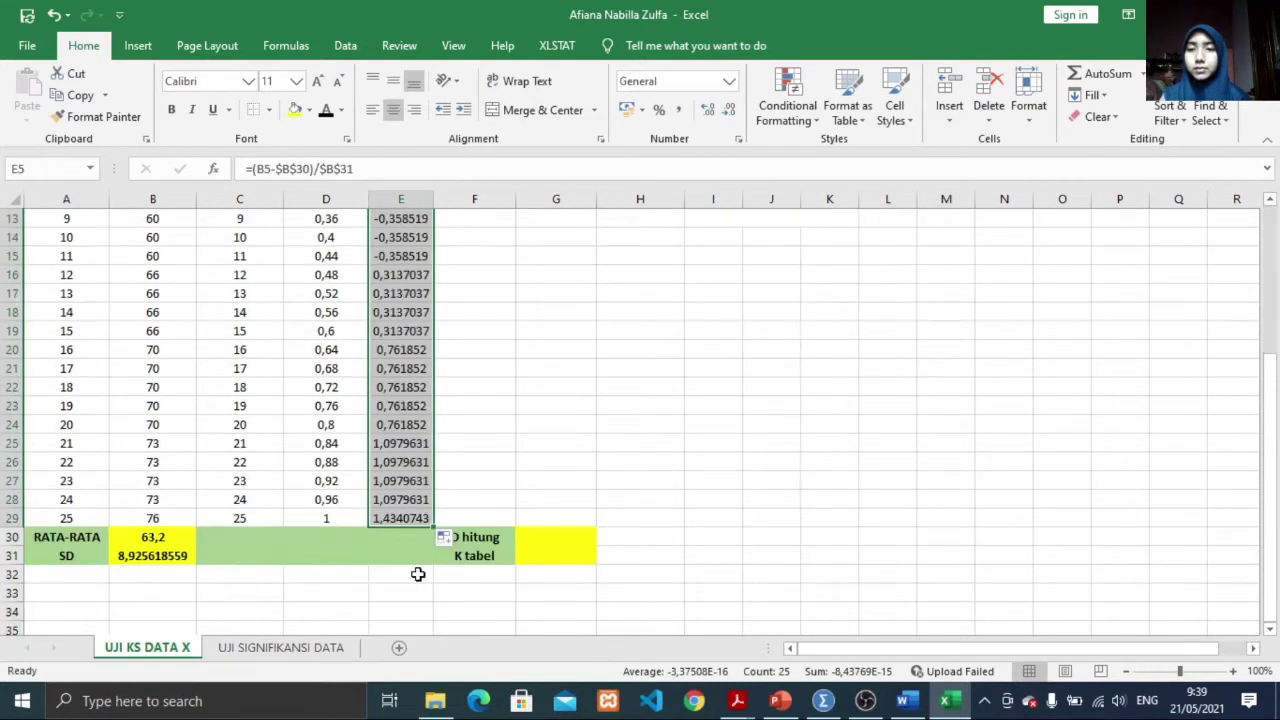
Step: Calculate Ft (Zi) in F5 with =NORMSDIST(E5) and fill the formula down to F29
scroll(418, 574, "up", 4)
left_click(488, 305)
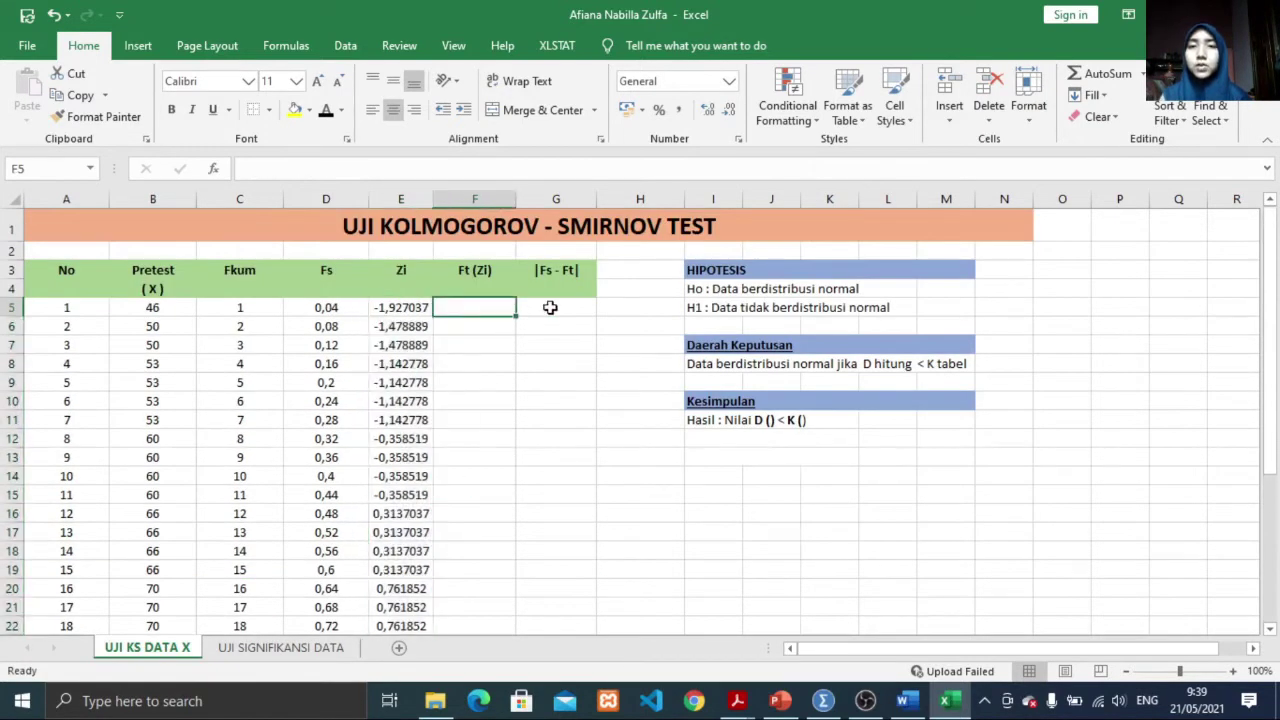
type("=")
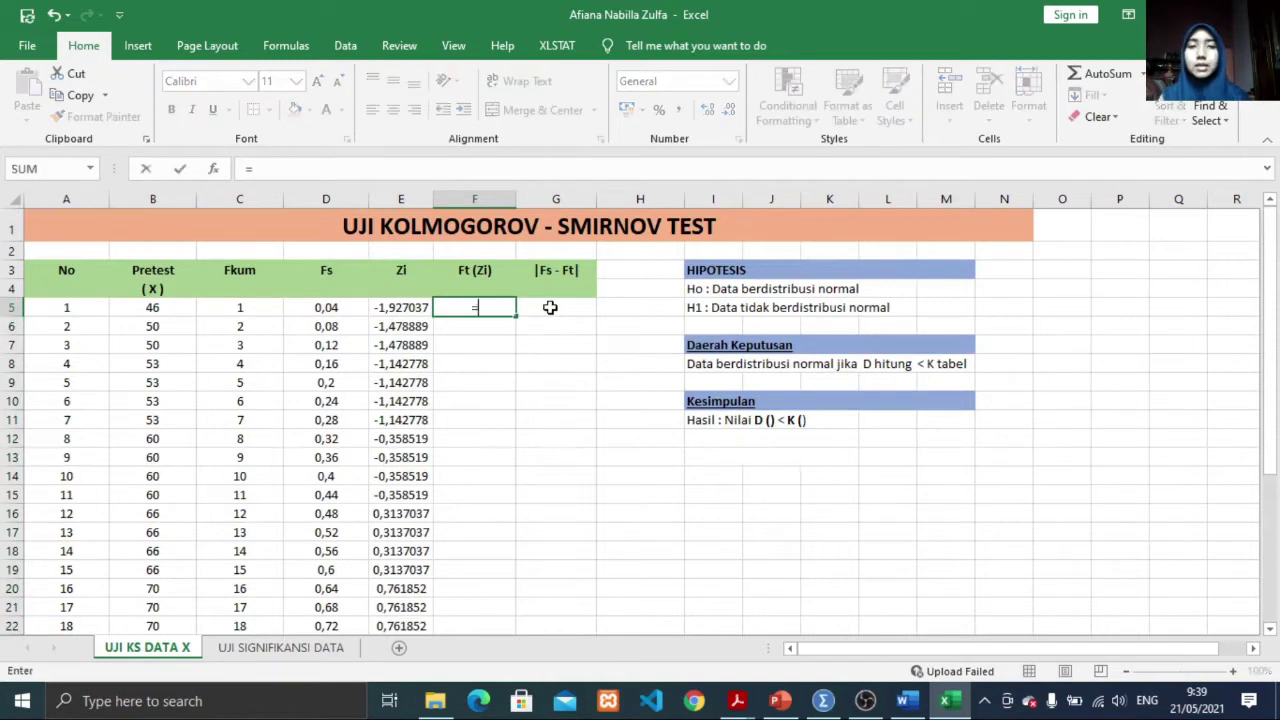
type("NORMS")
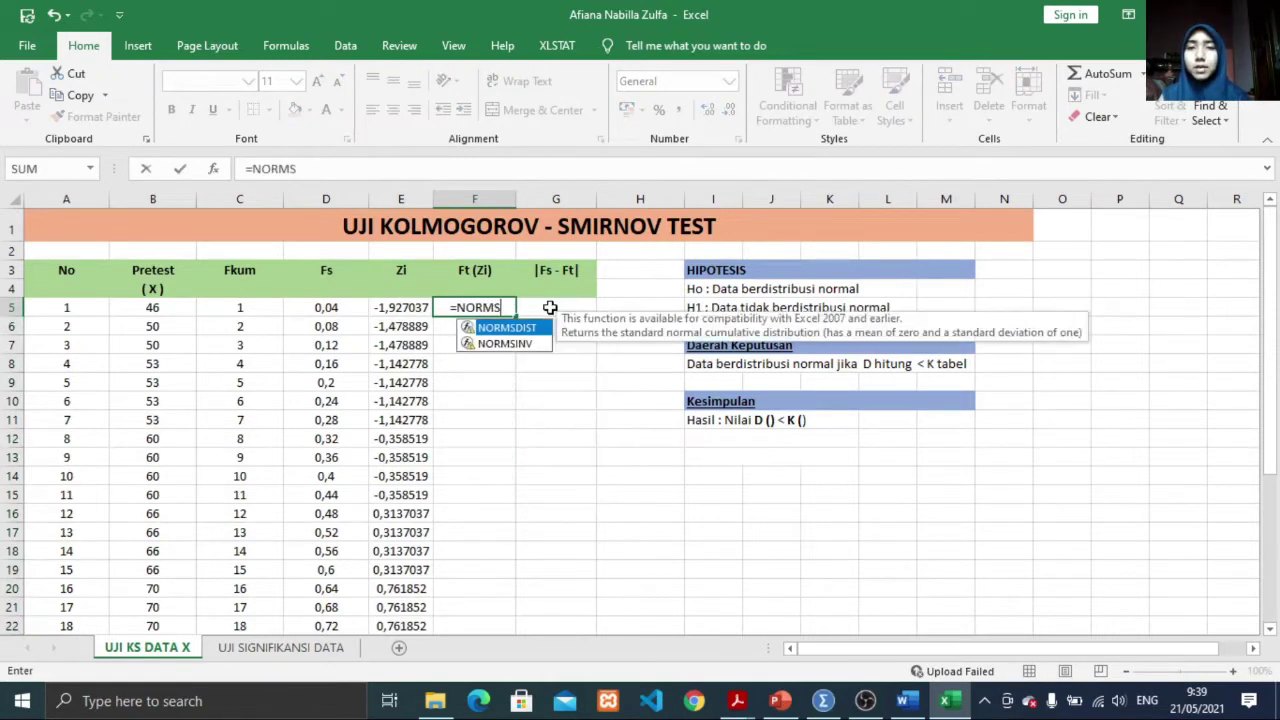
key("Tab")
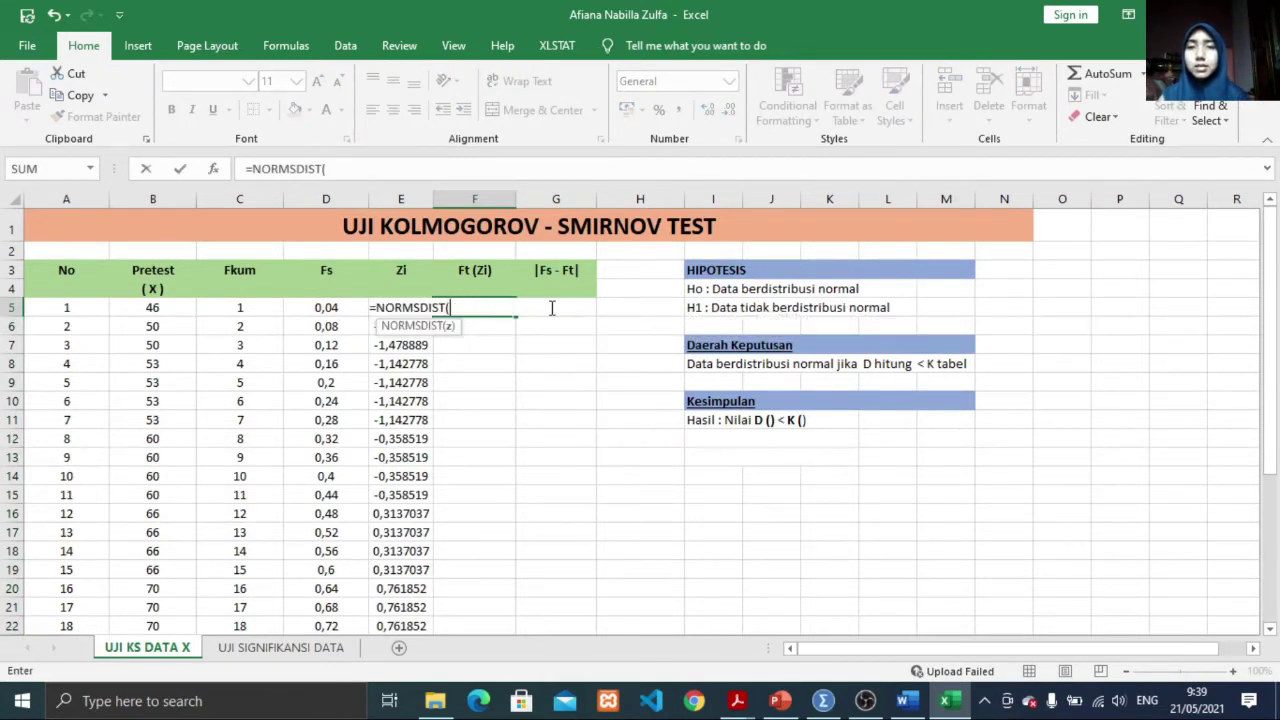
left_click(403, 307)
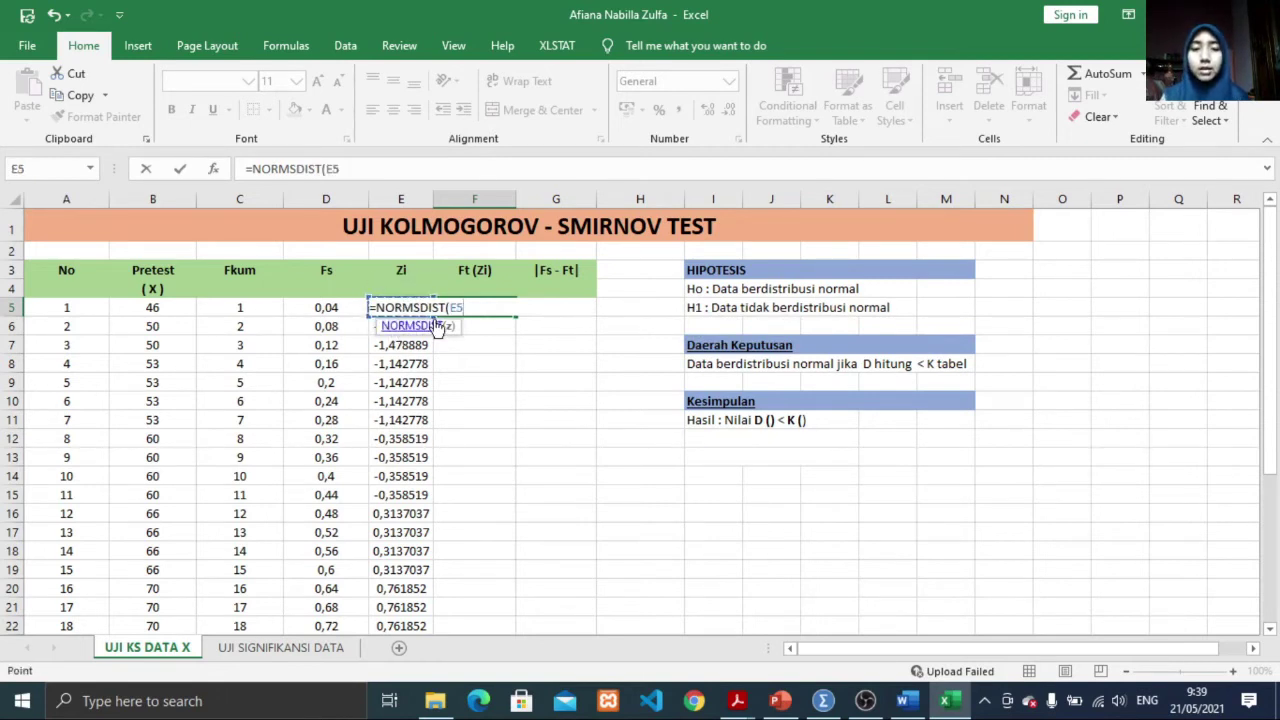
type(")")
key("Return")
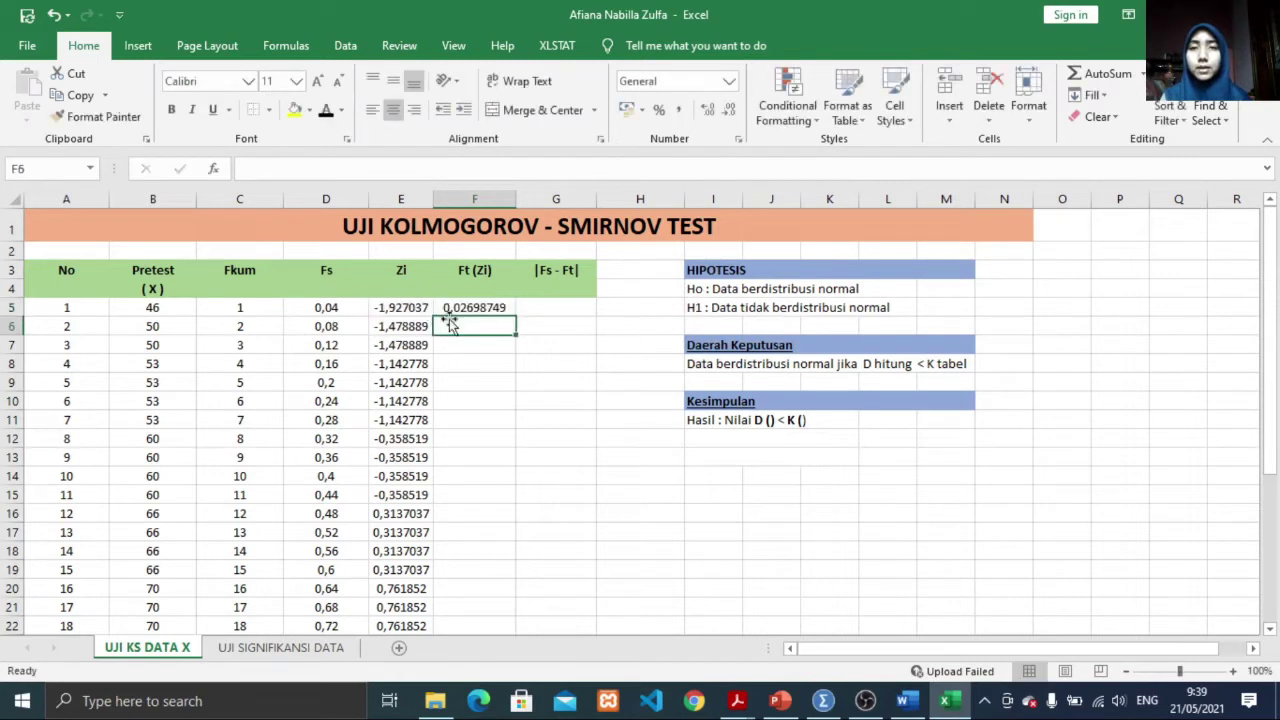
key("Up")
left_click_drag(517, 317, 517, 575)
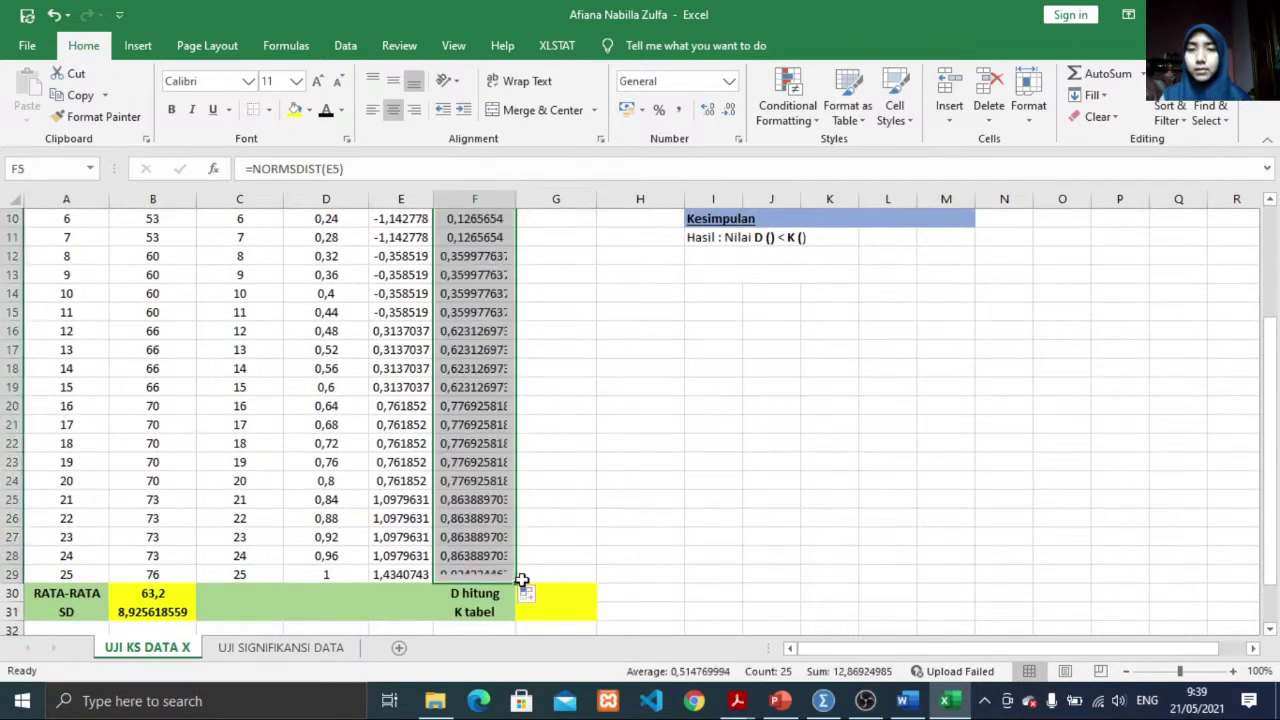
Step: Calculate |Fs - Ft| in G5 with =ABS(D5-F5) and fill the formula down to G29
scroll(517, 575, "up", 3)
left_click(572, 308)
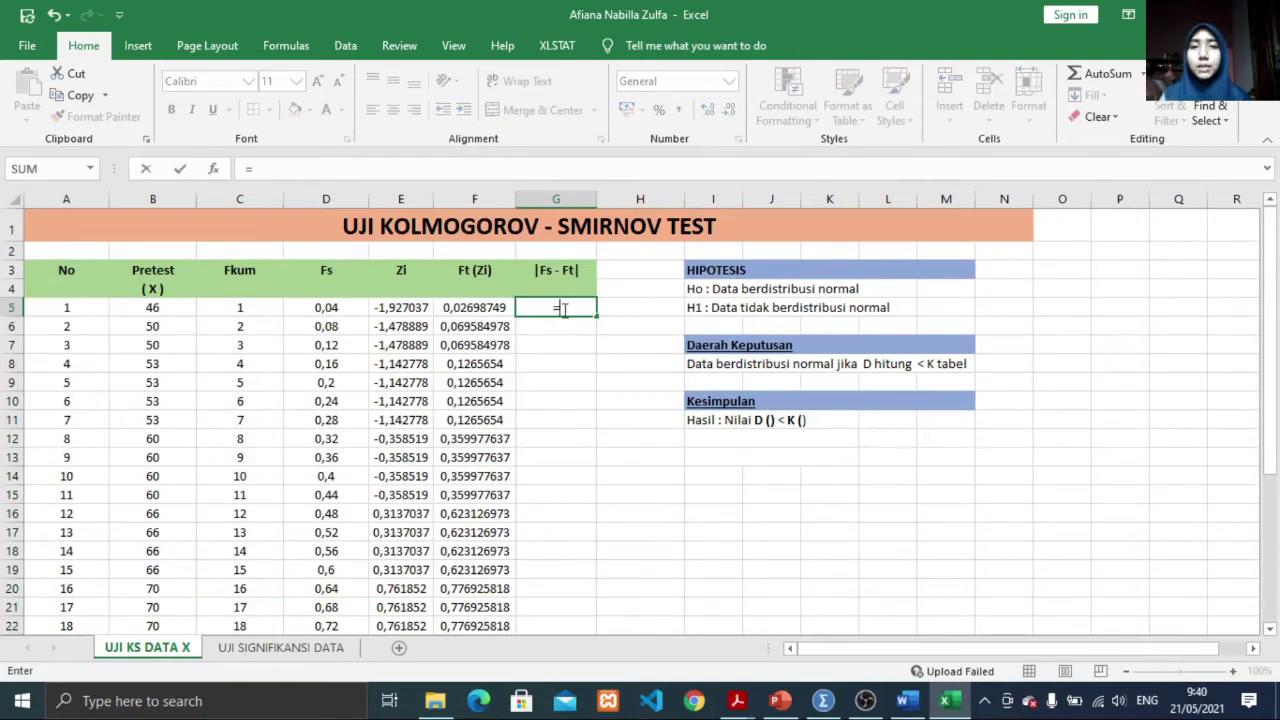
type("abs")
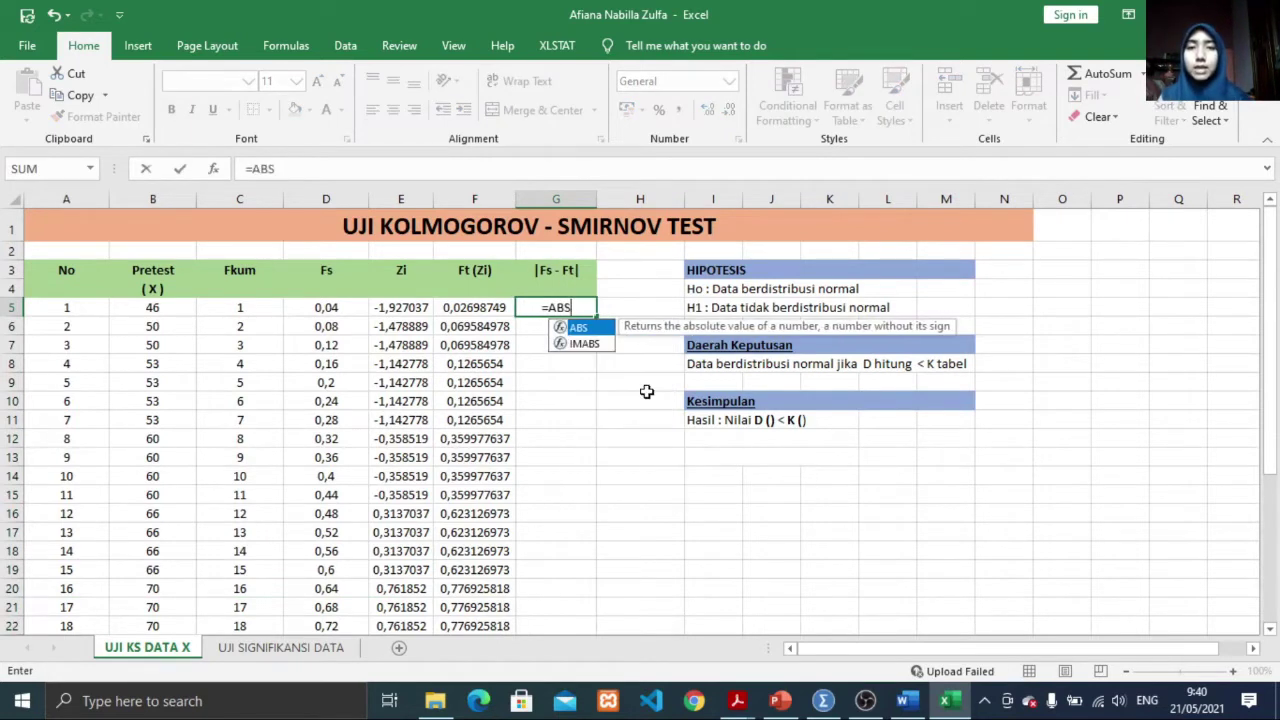
key("Tab")
left_click(349, 307)
type("-")
left_click(466, 309)
type(")")
key("Return")
left_click(560, 307)
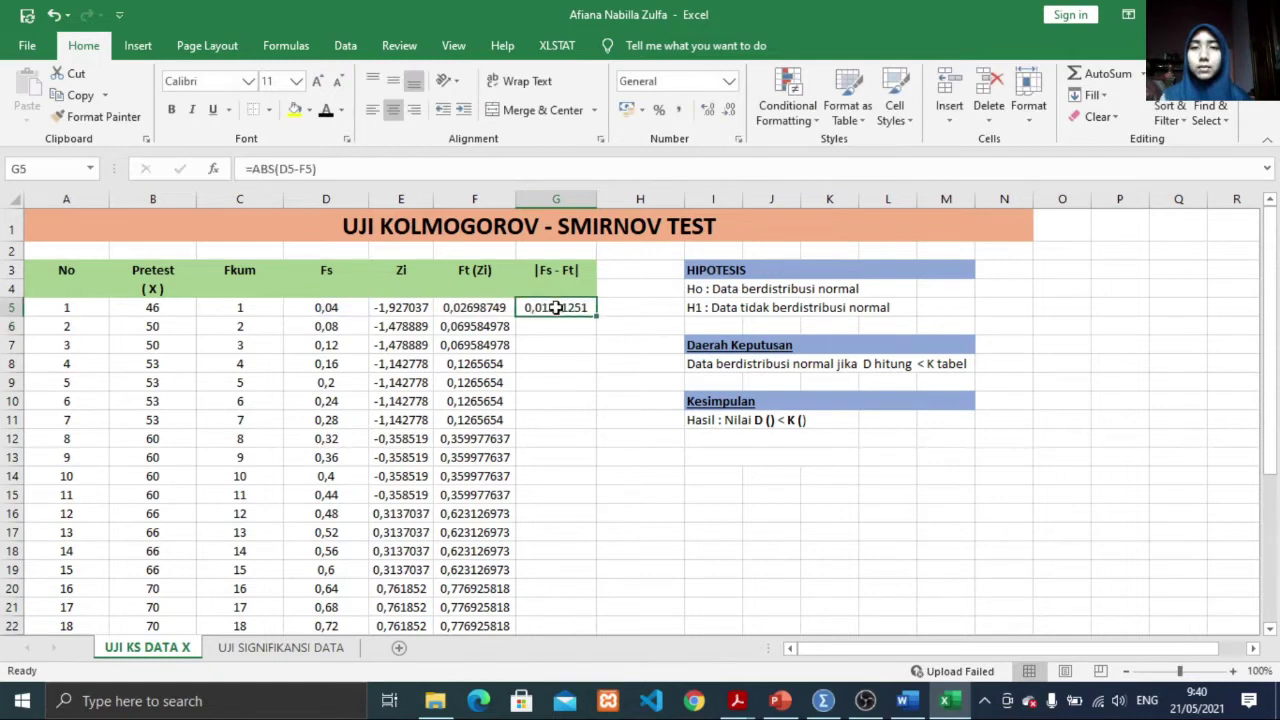
left_click_drag(595, 328, 592, 576)
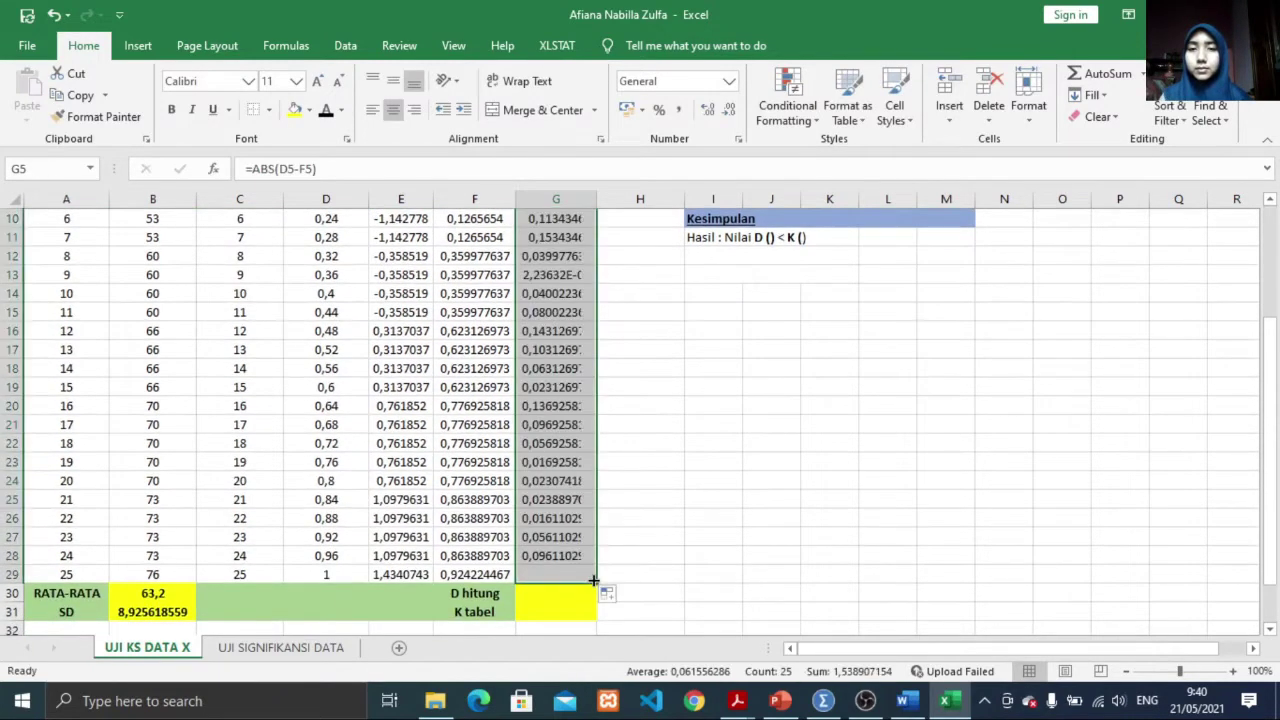
Step: Calculate the D hitung value in G30 as the largest |Fs - Ft| with =MAX(G5:G29)
scroll(590, 591, "down", 1)
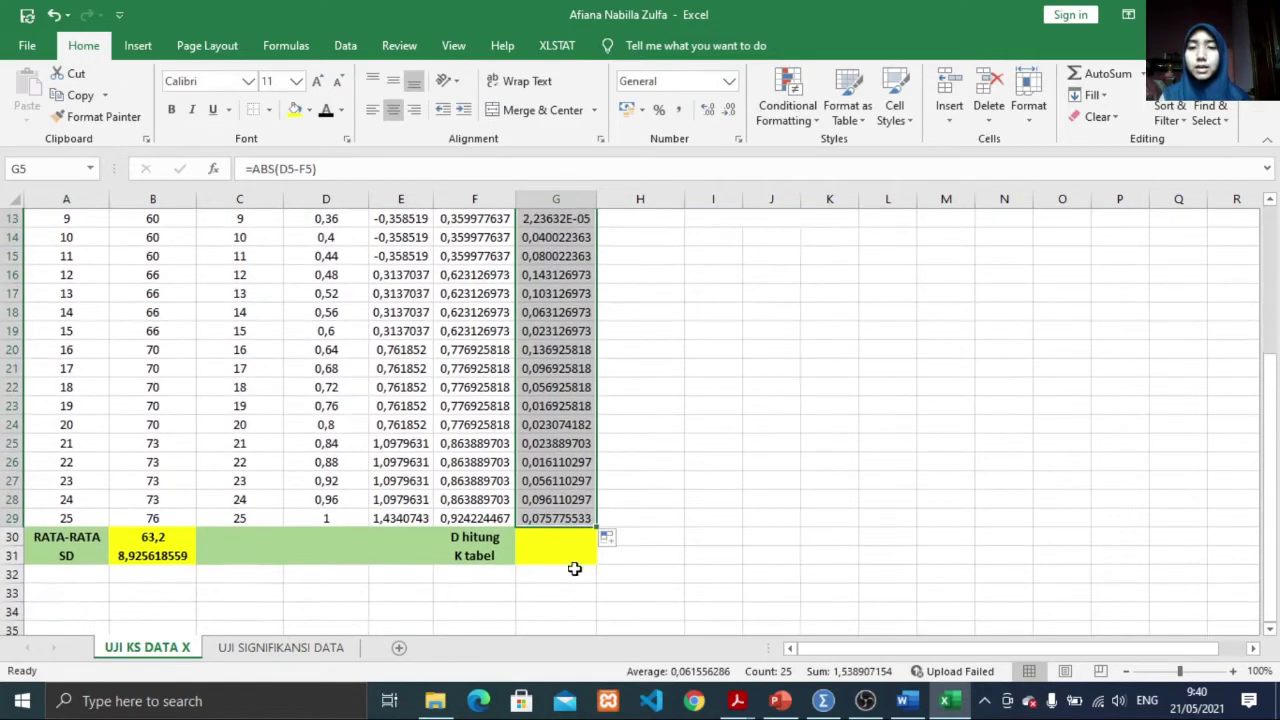
left_click(563, 537)
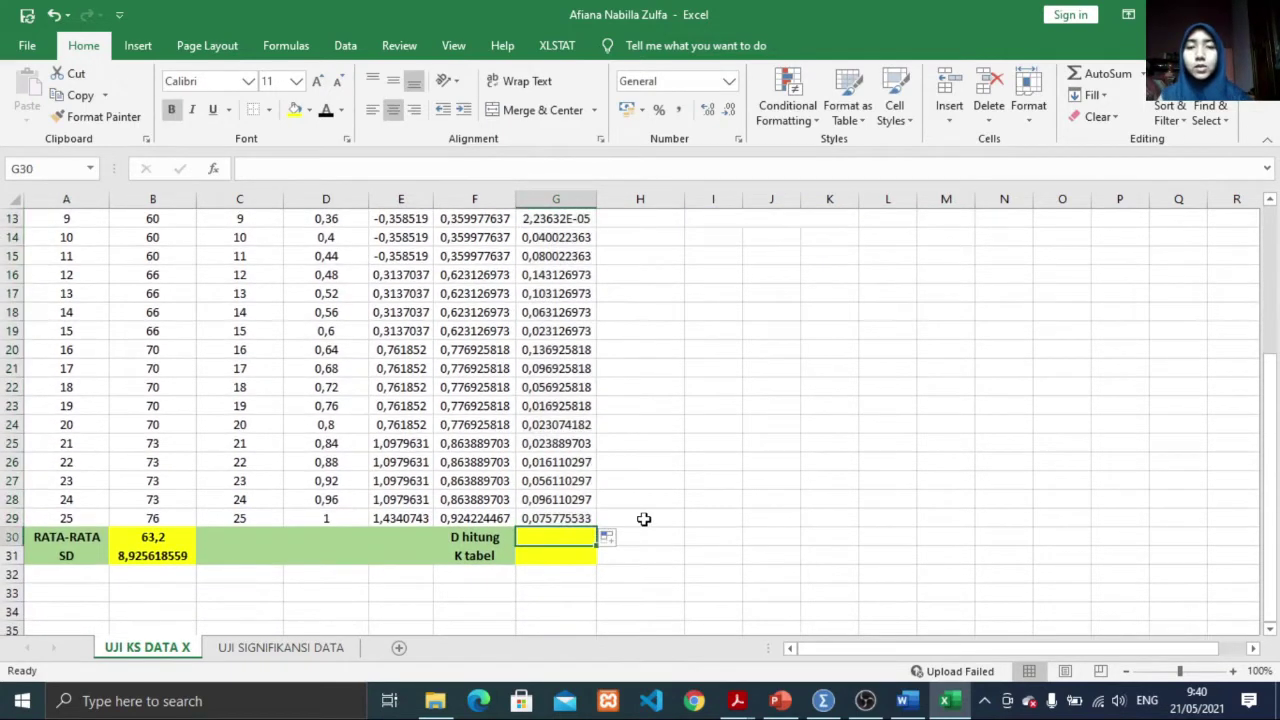
type("=MAX(")
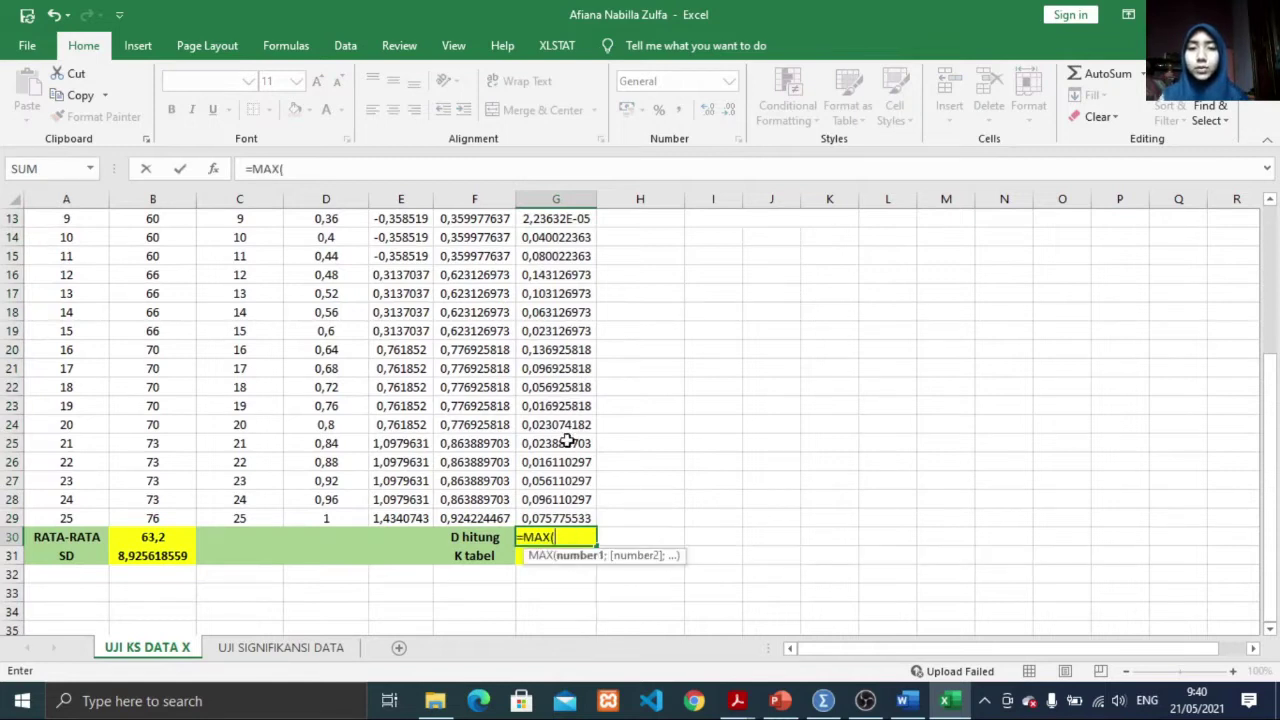
scroll(568, 441, "up", 4)
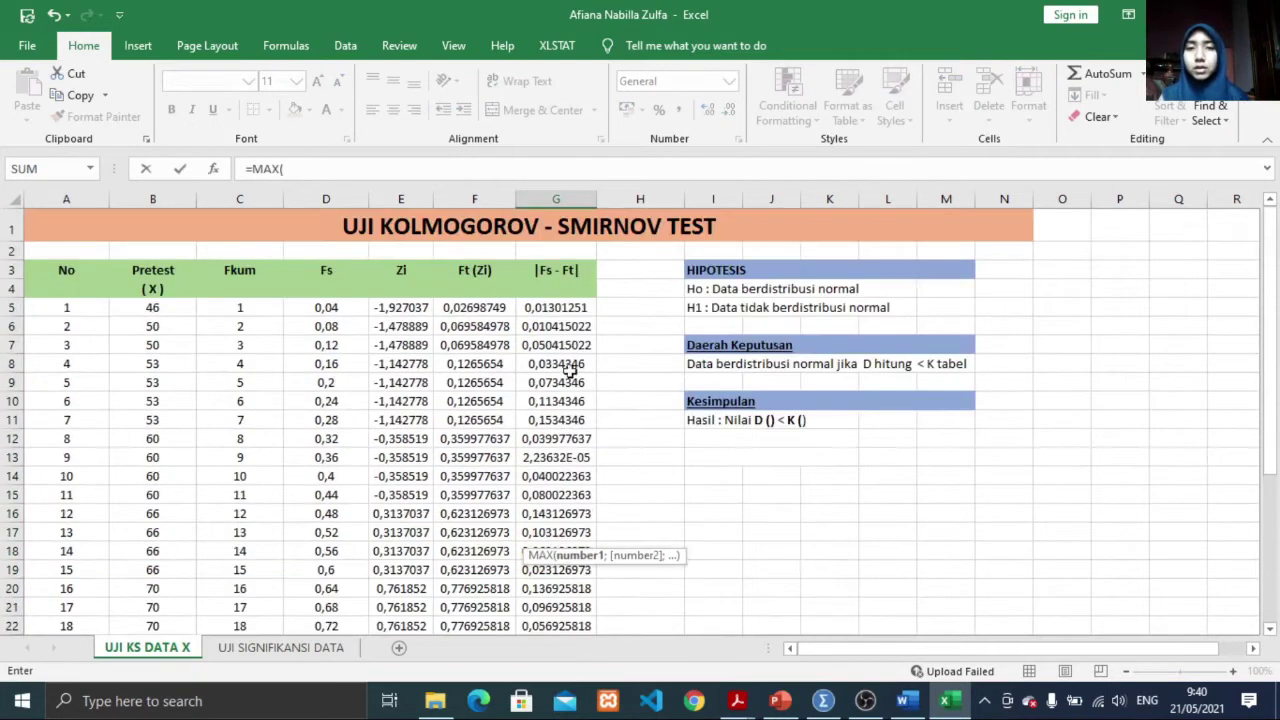
left_click_drag(580, 309, 572, 572)
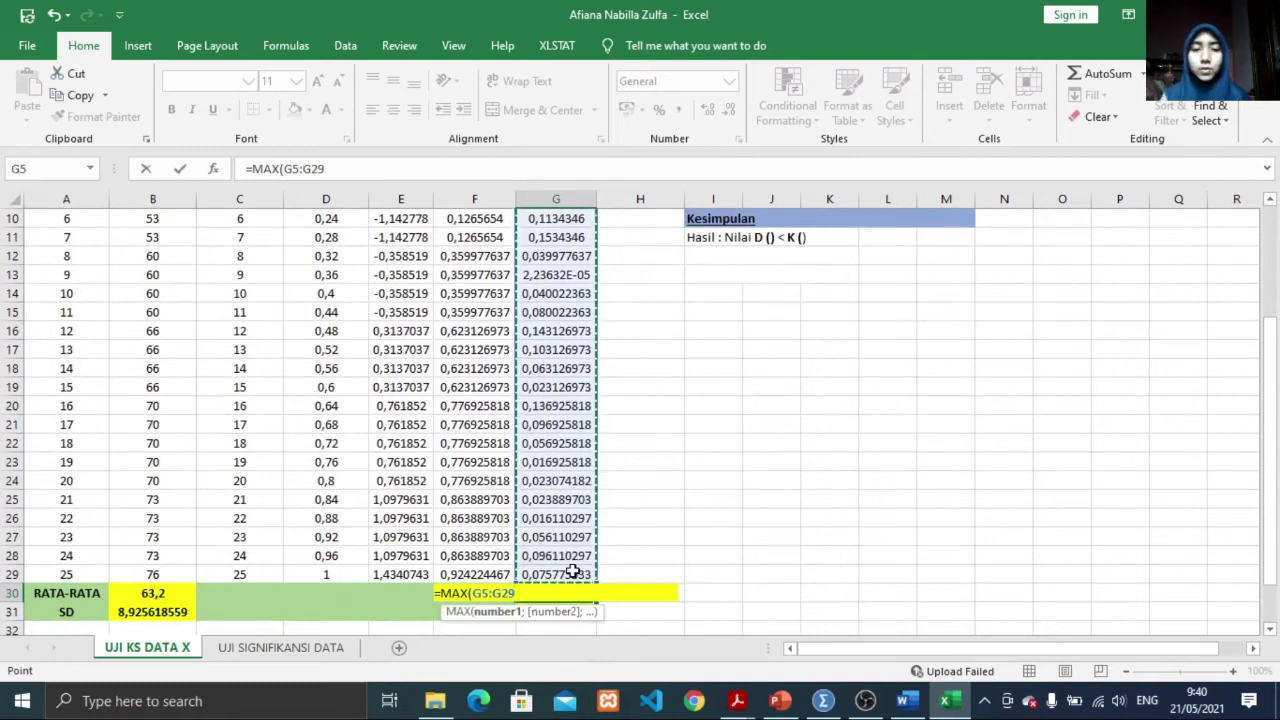
type(")")
key("Return")
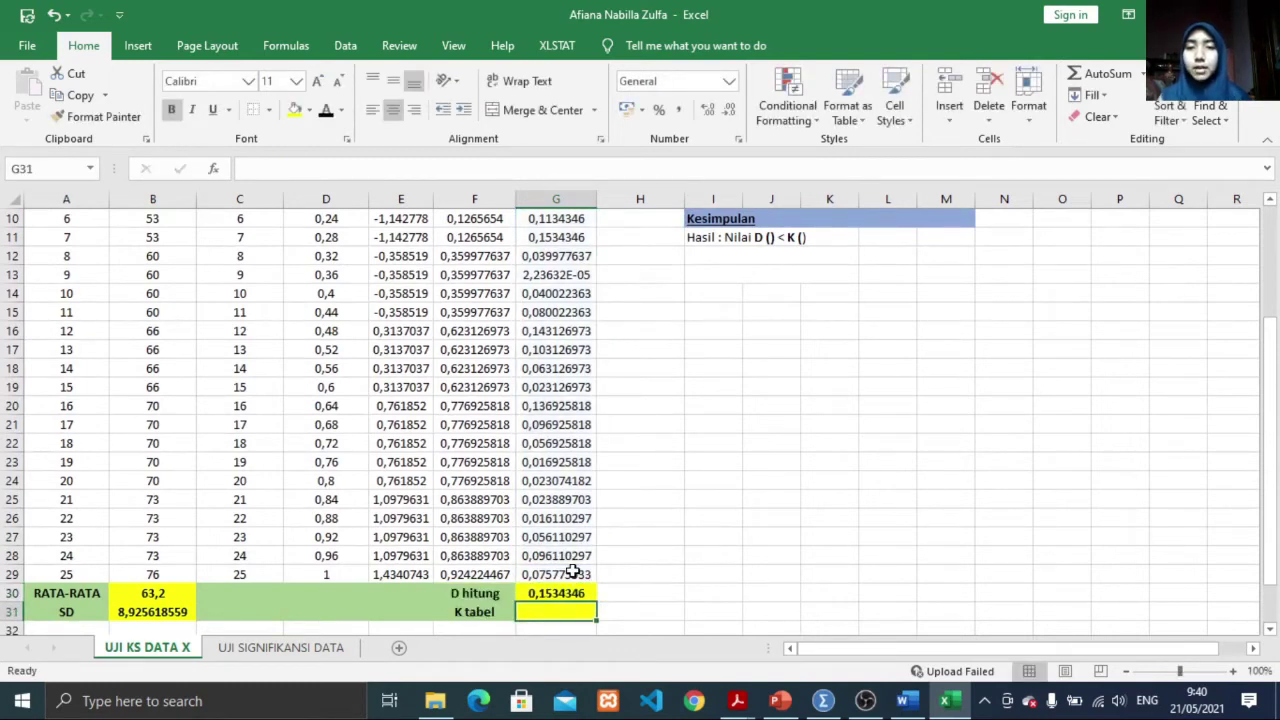
Step: Switch to Kolmogorov-SmirnovTable.pdf in Acrobat Reader and look up the critical value for n = 24 at α = 0,05
scroll(560, 572, "down", 1)
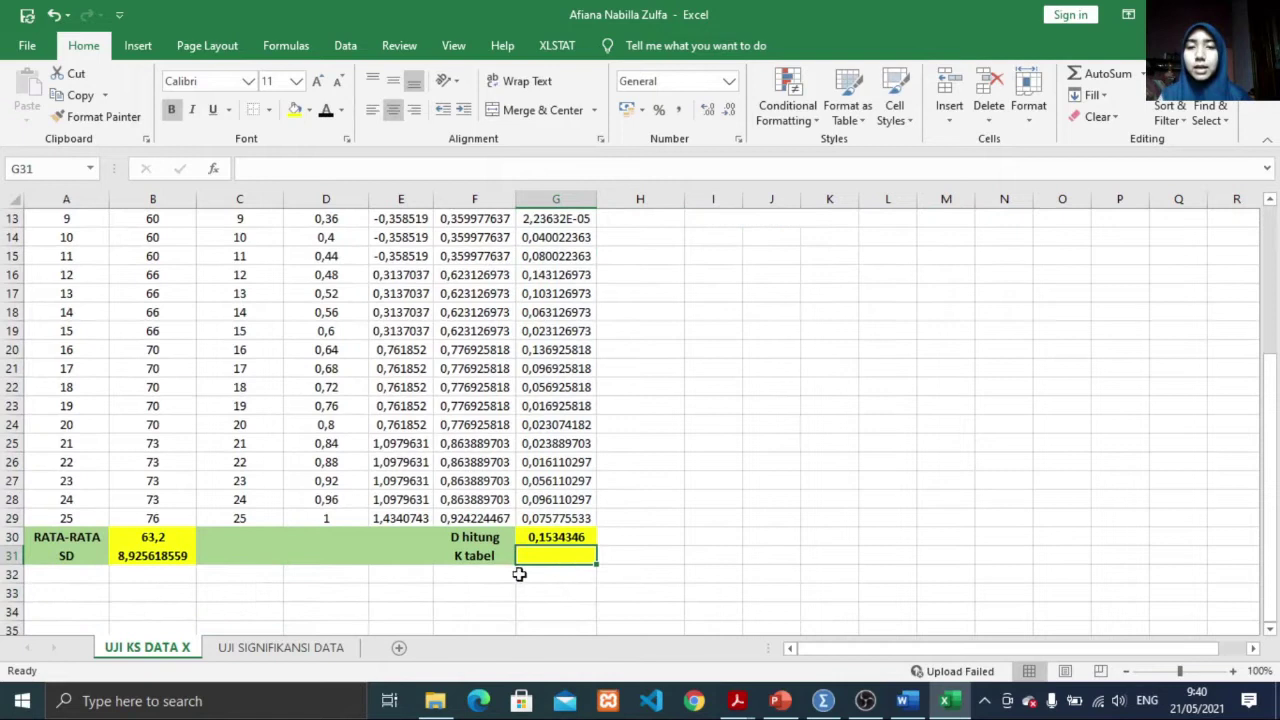
left_click(84, 502)
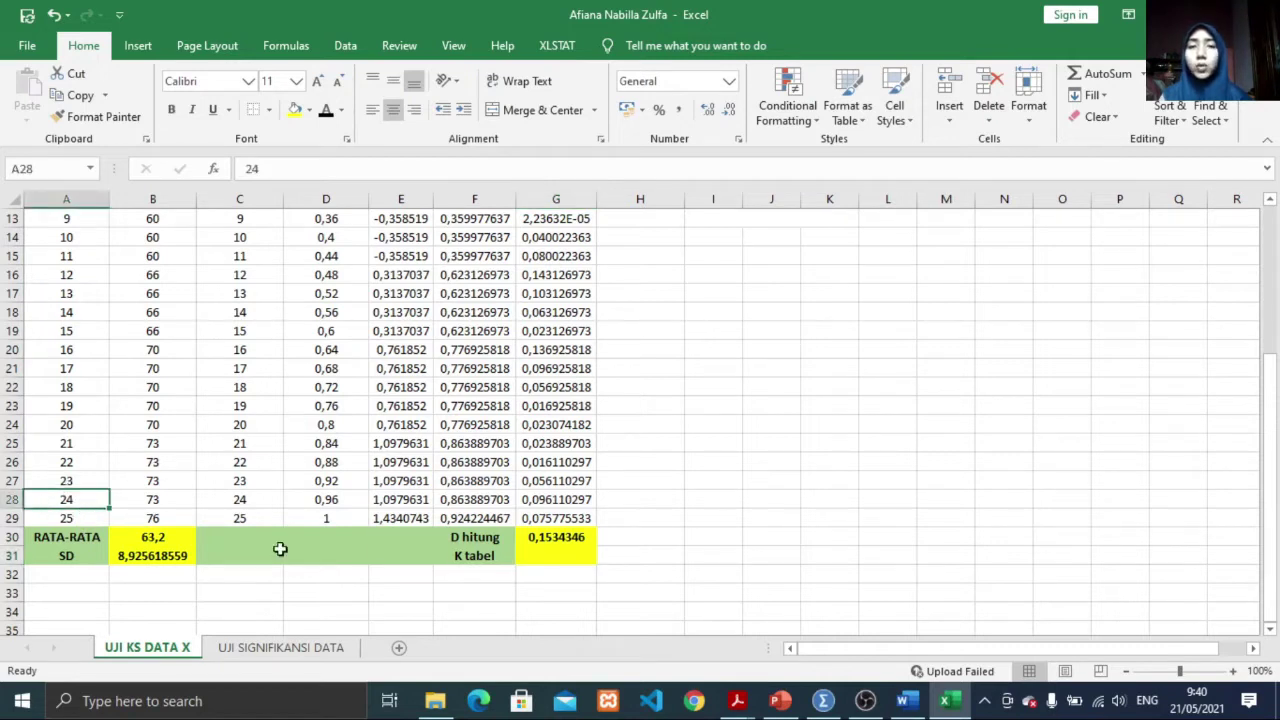
key("alt+Tab")
scroll(684, 616, "up", 1)
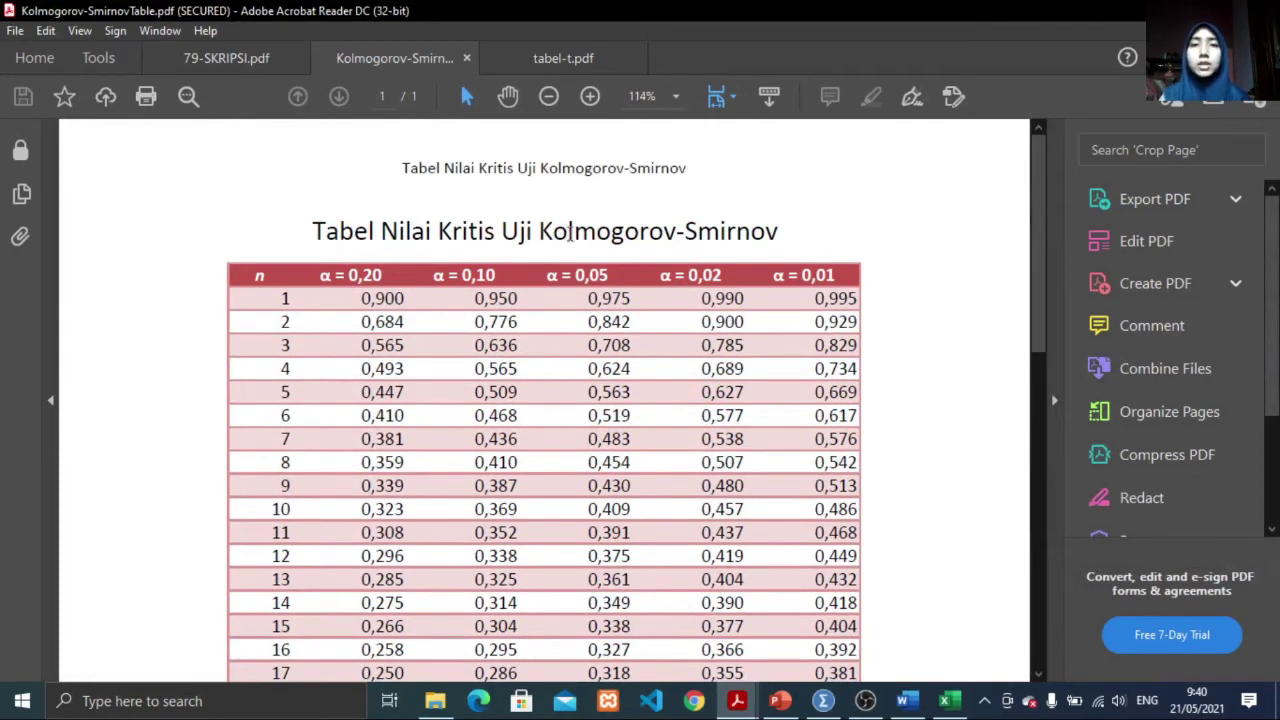
scroll(610, 487, "down", 5)
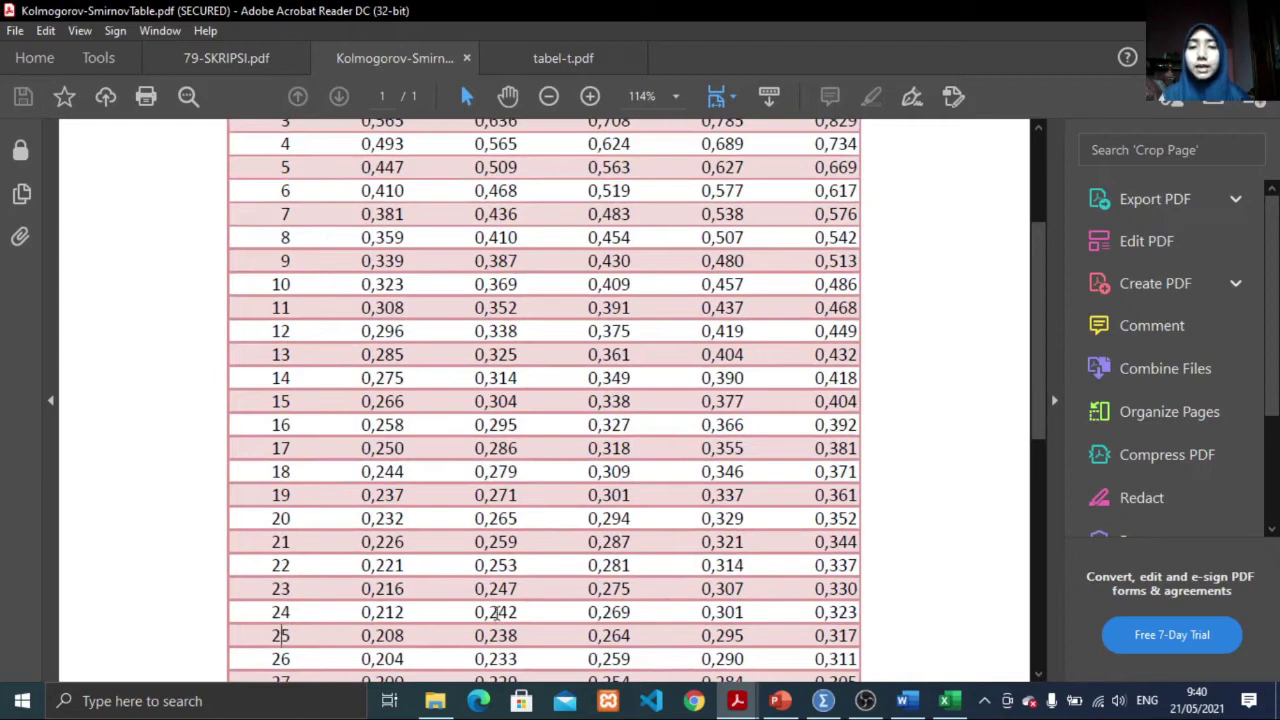
left_click_drag(590, 612, 630, 614)
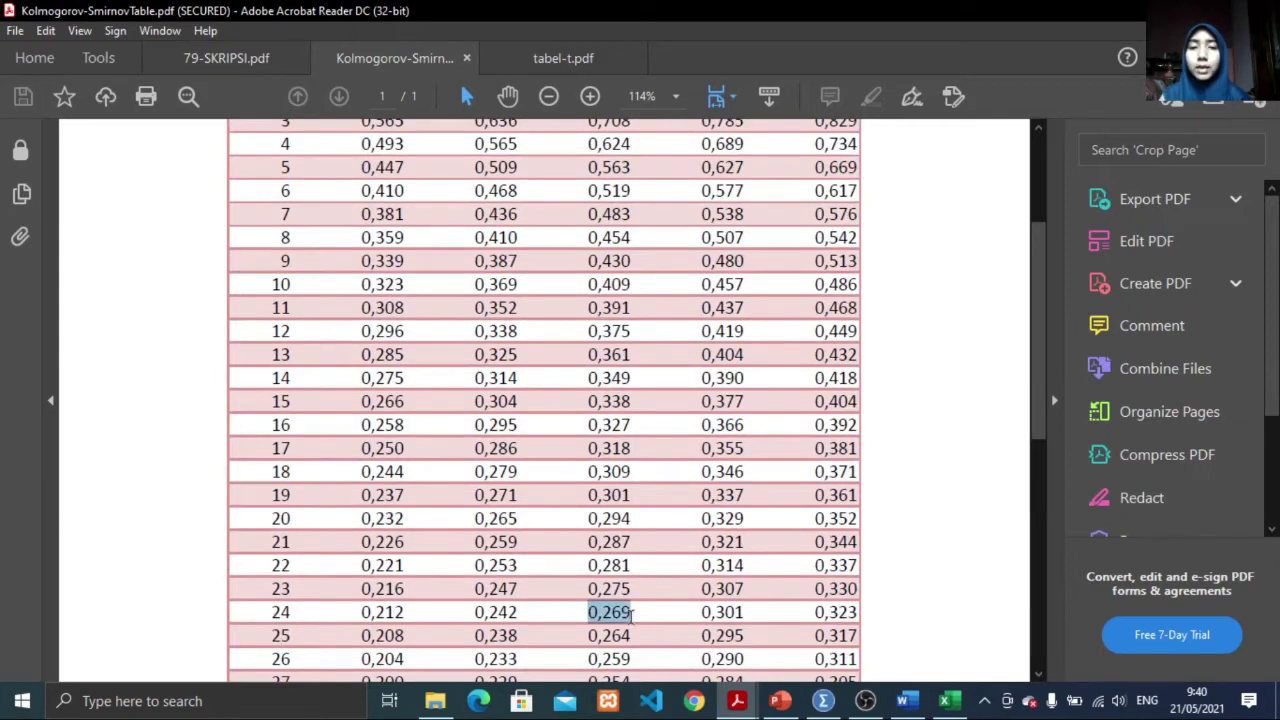
scroll(620, 578, "up", 5)
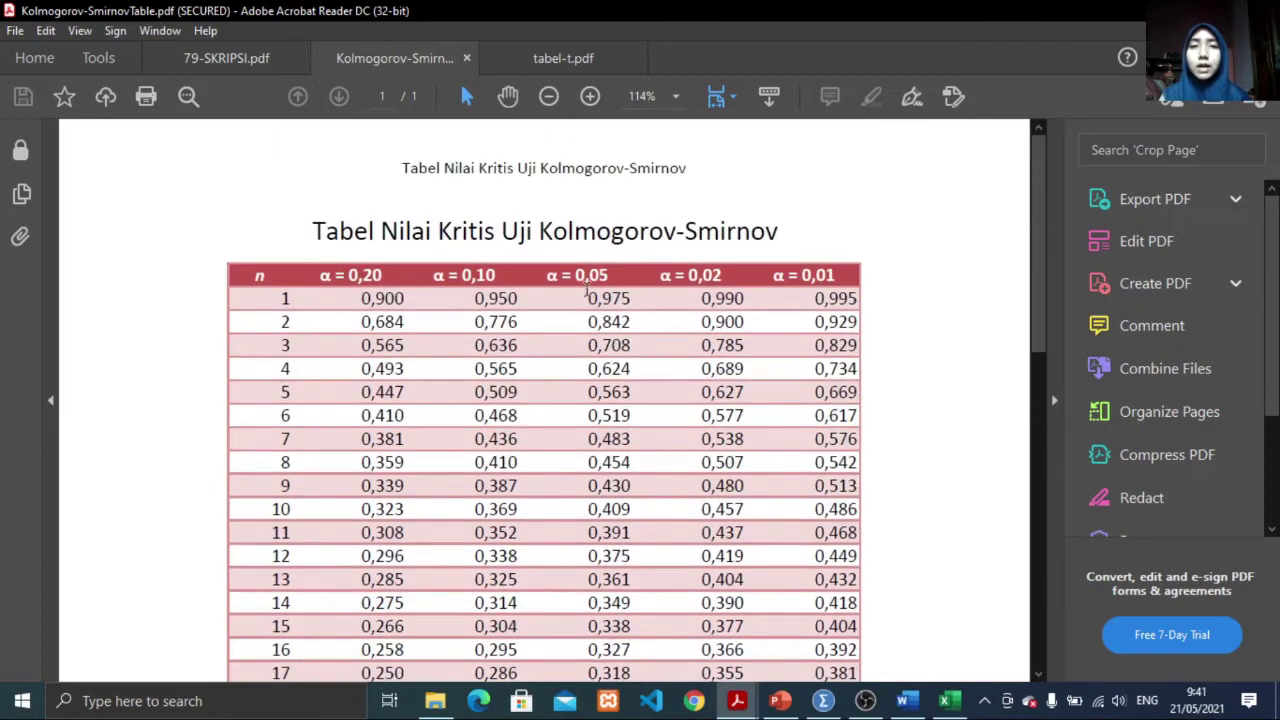
Step: Switch back to Excel and enter the critical value 0,269 for K tabel in G31
scroll(598, 580, "down", 6)
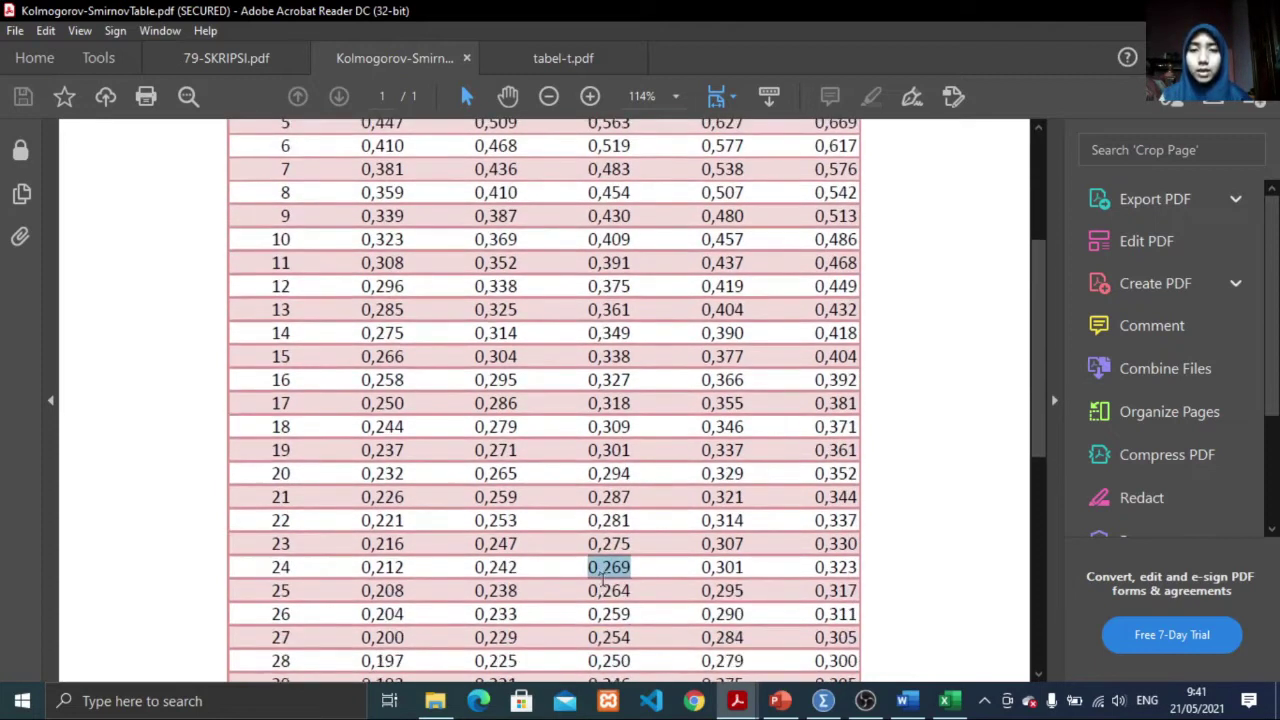
left_click(948, 701)
left_click(576, 557)
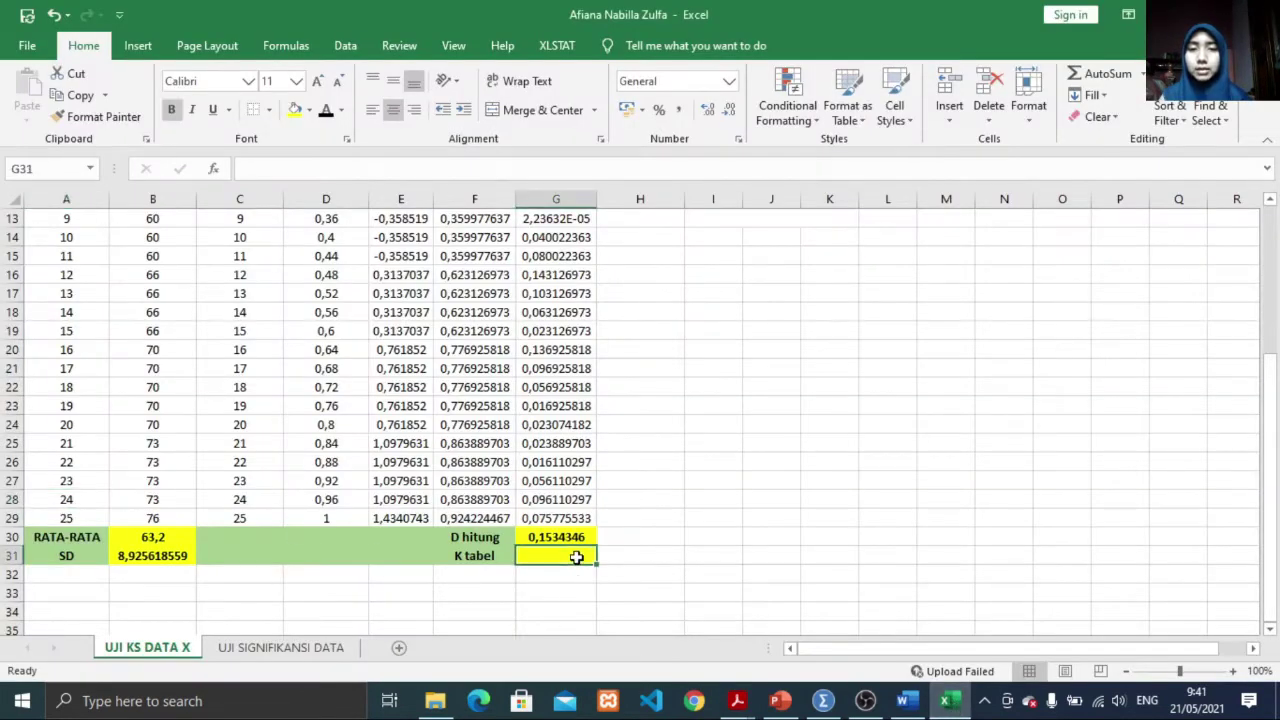
type("0,269")
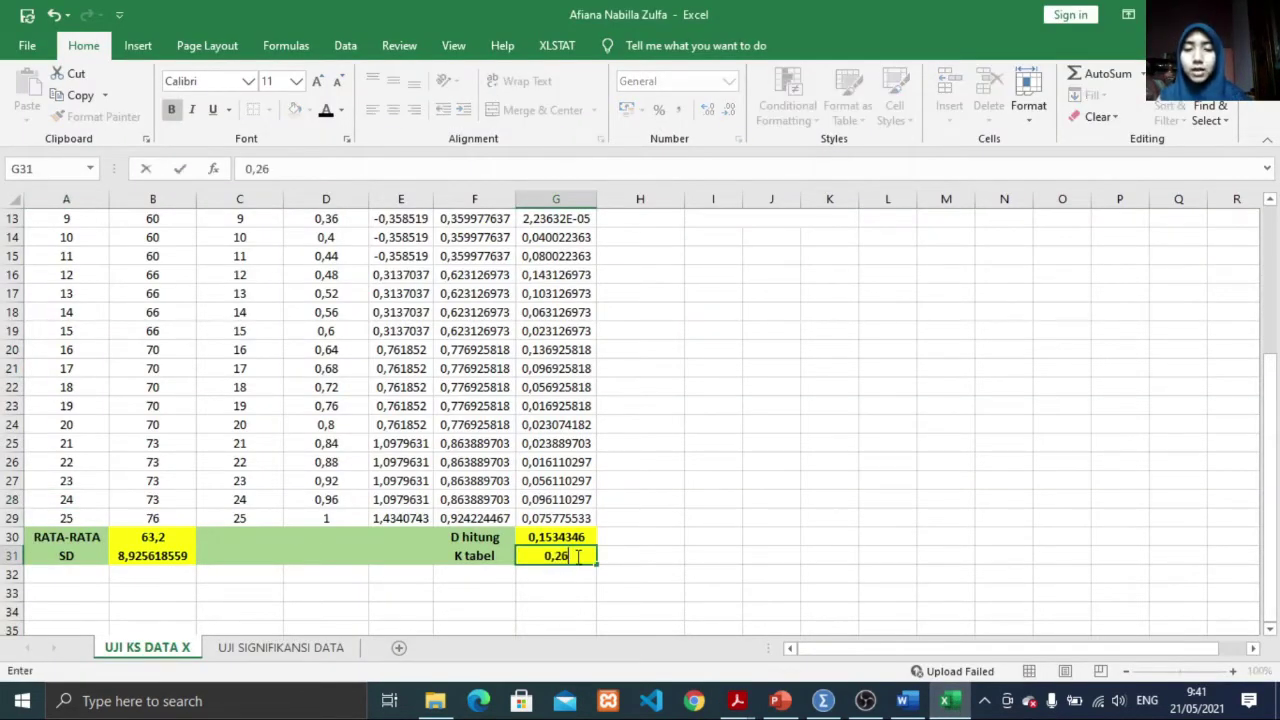
key("Return")
Step: Complete the Kesimpulan result in I11 as "Hasil : Nilai D (0,1534346) < K (0,269)"
scroll(576, 557, "up", 4)
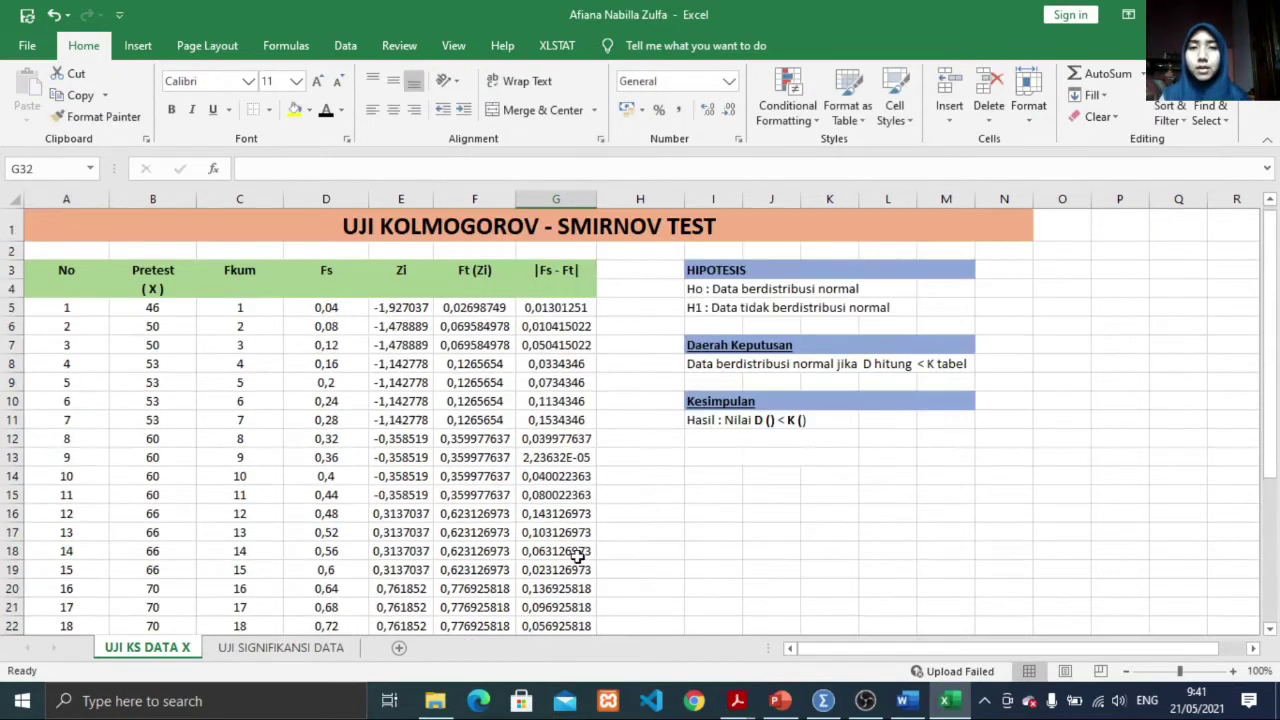
left_click(729, 267)
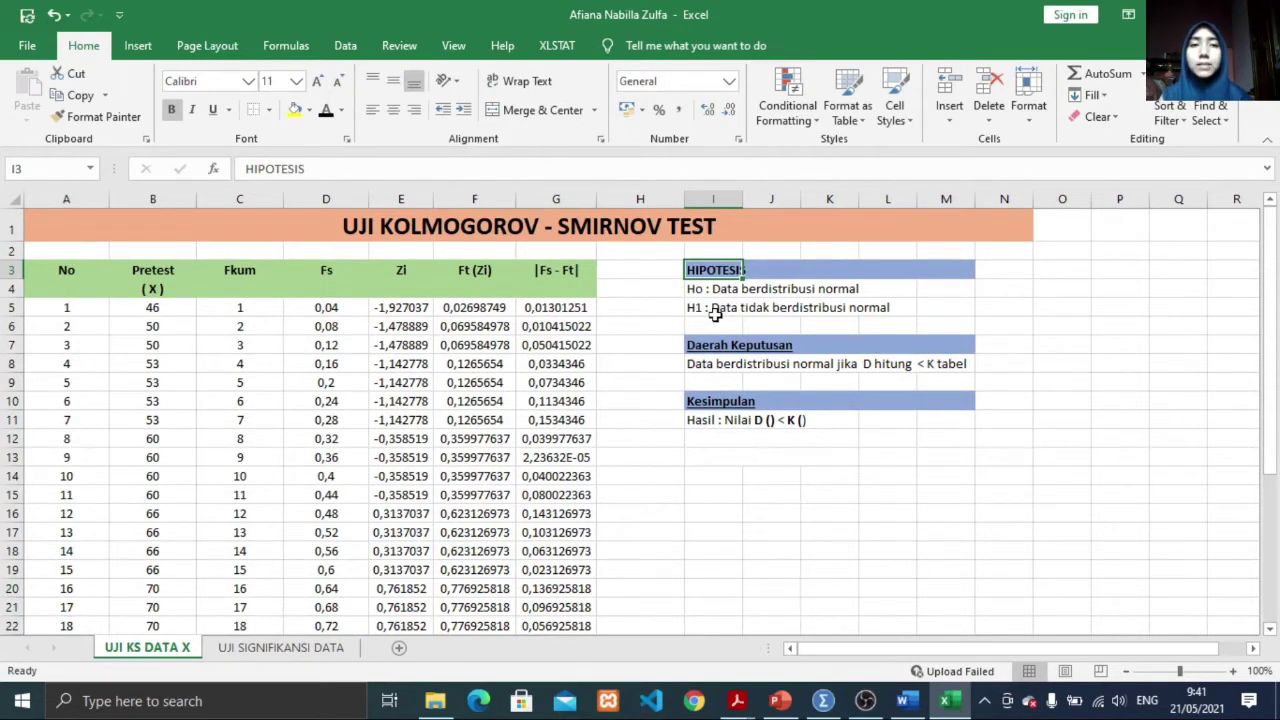
left_click(707, 422)
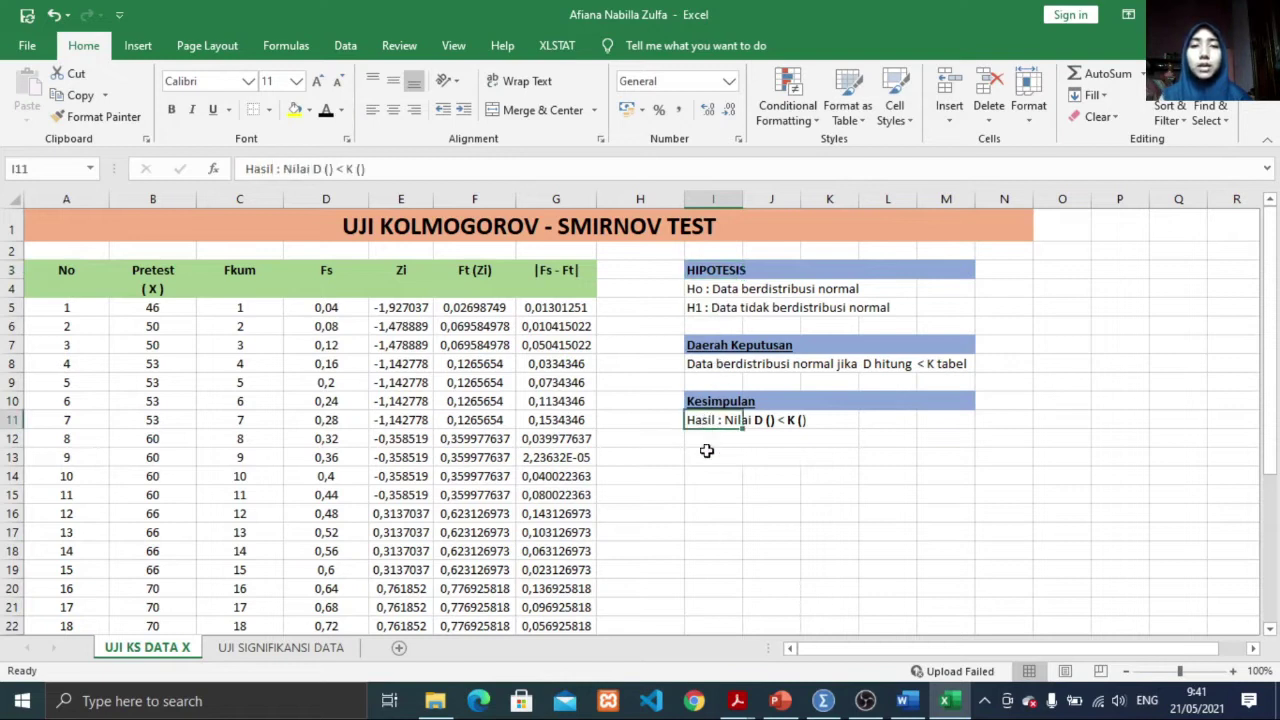
scroll(712, 479, "down", 1)
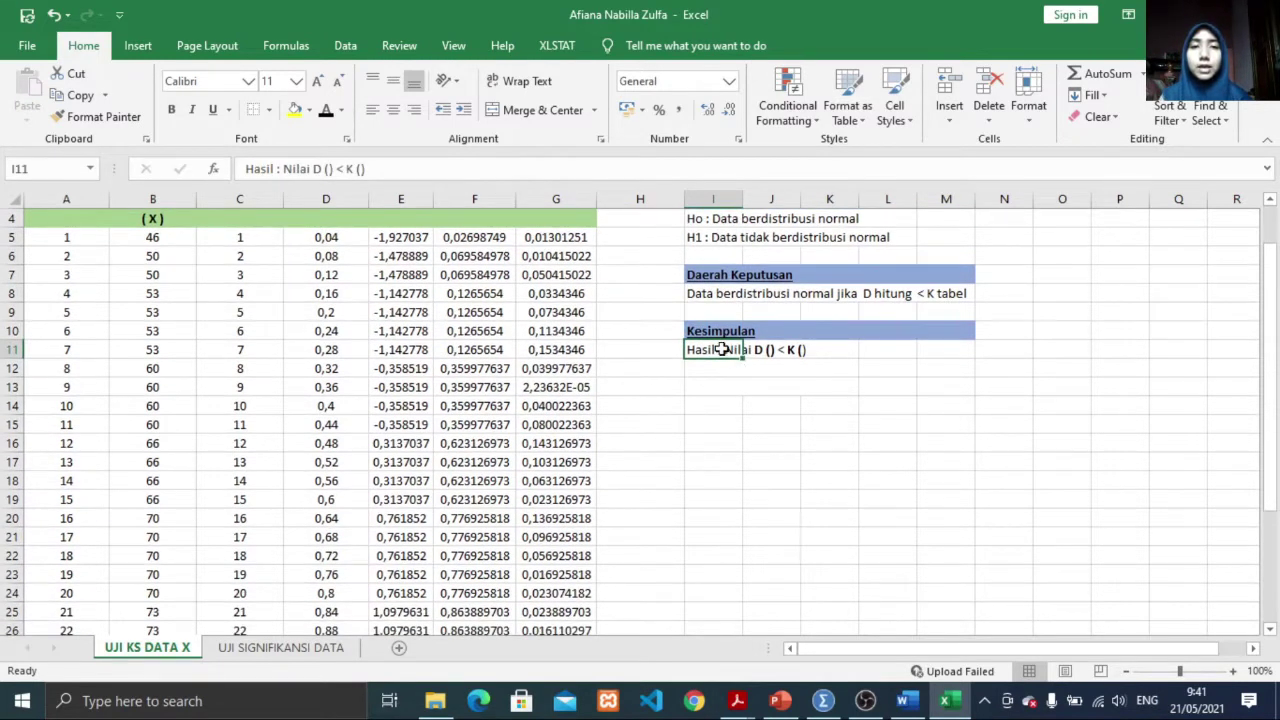
double_click(722, 349)
scroll(620, 535, "down", 4)
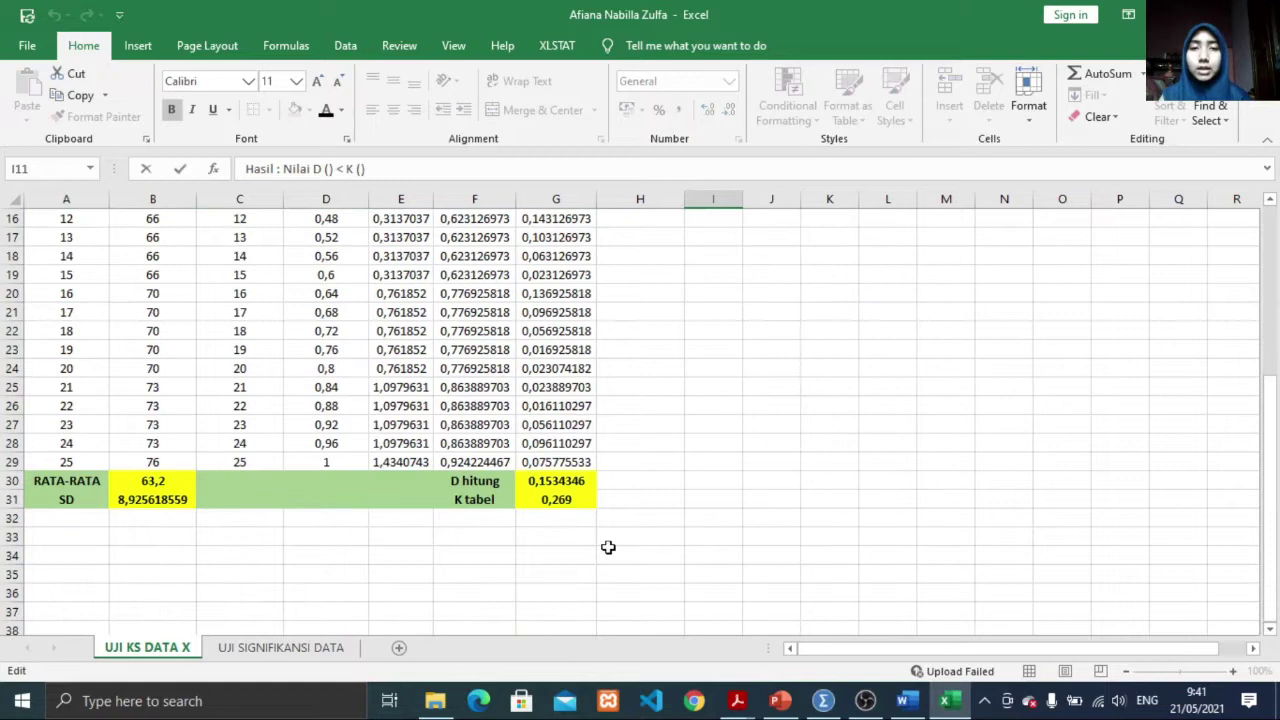
scroll(608, 547, "up", 2)
type("0,")
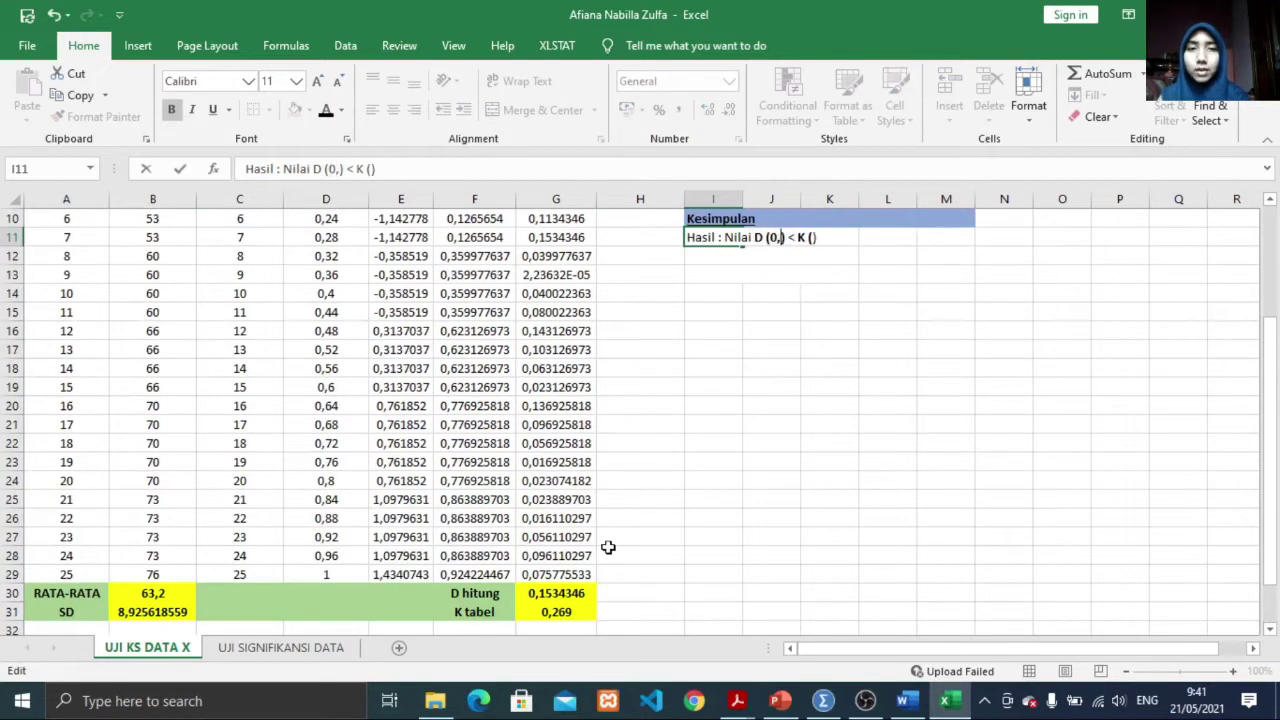
type("153")
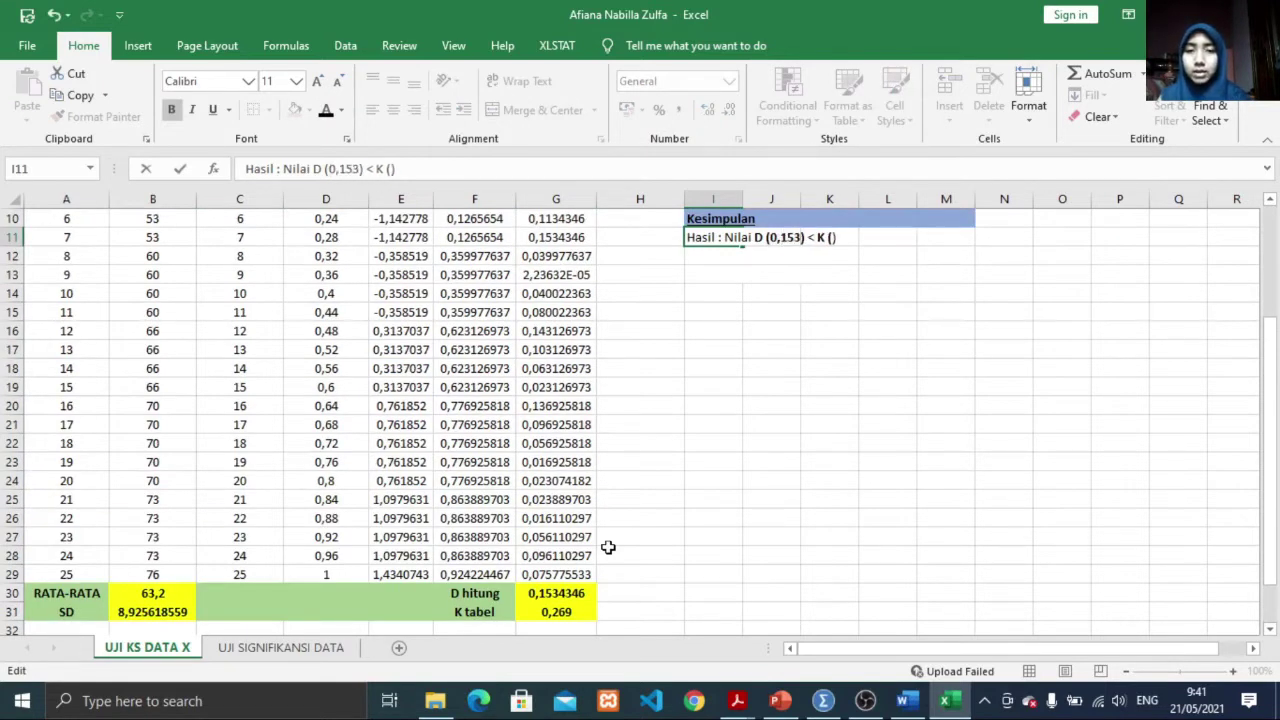
type("4346")
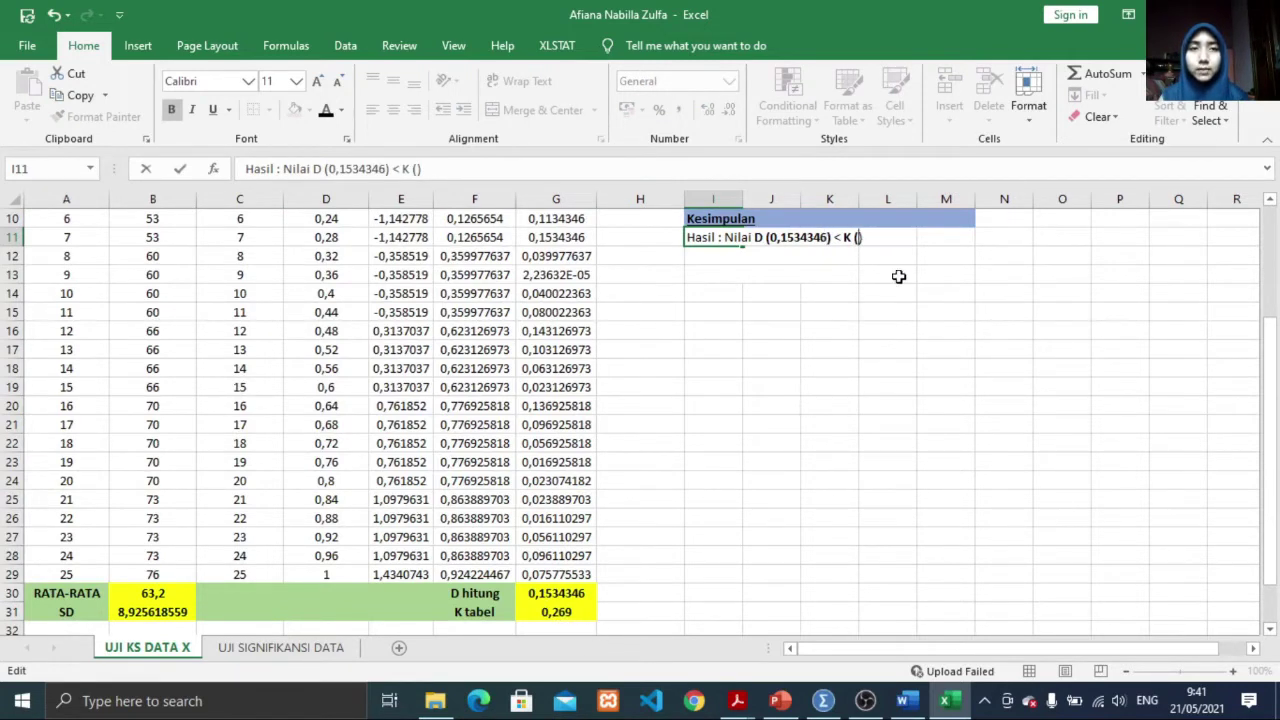
type("0,269")
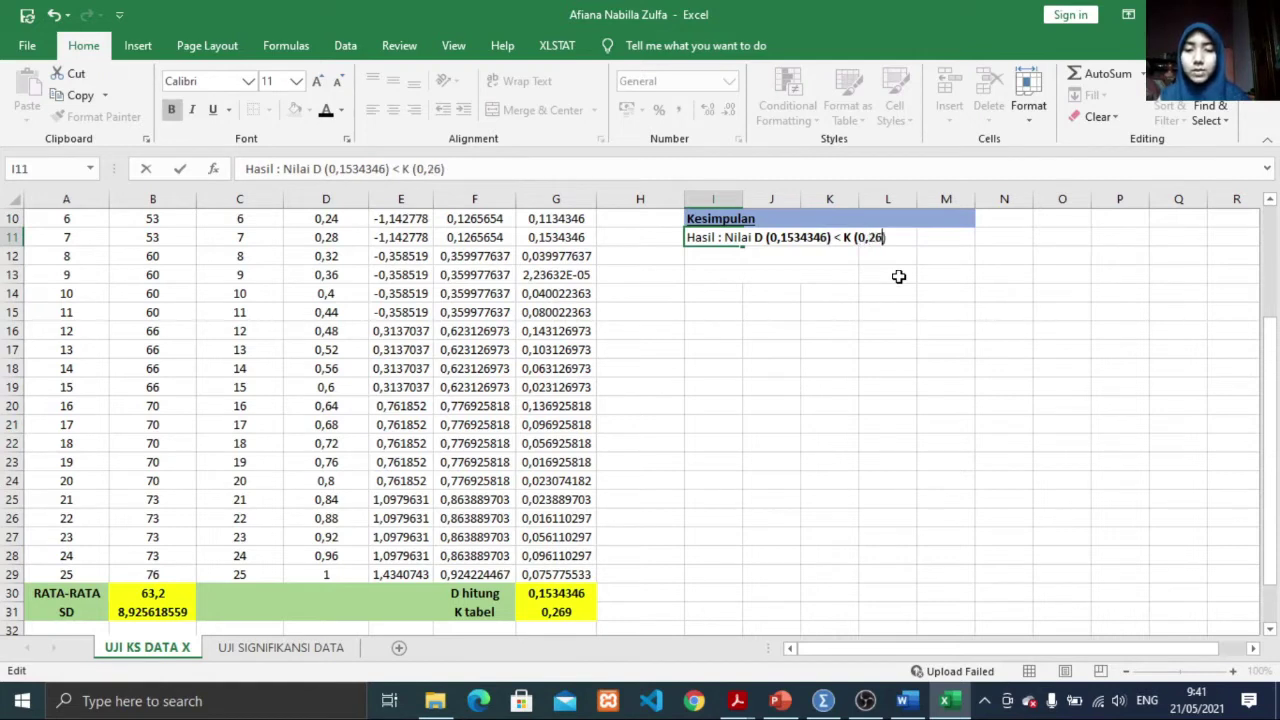
key("Return")
Step: Reveal the hidden conclusion text in I12:L12 with a black font colour and highlight the cells in yellow
scroll(862, 292, "up", 3)
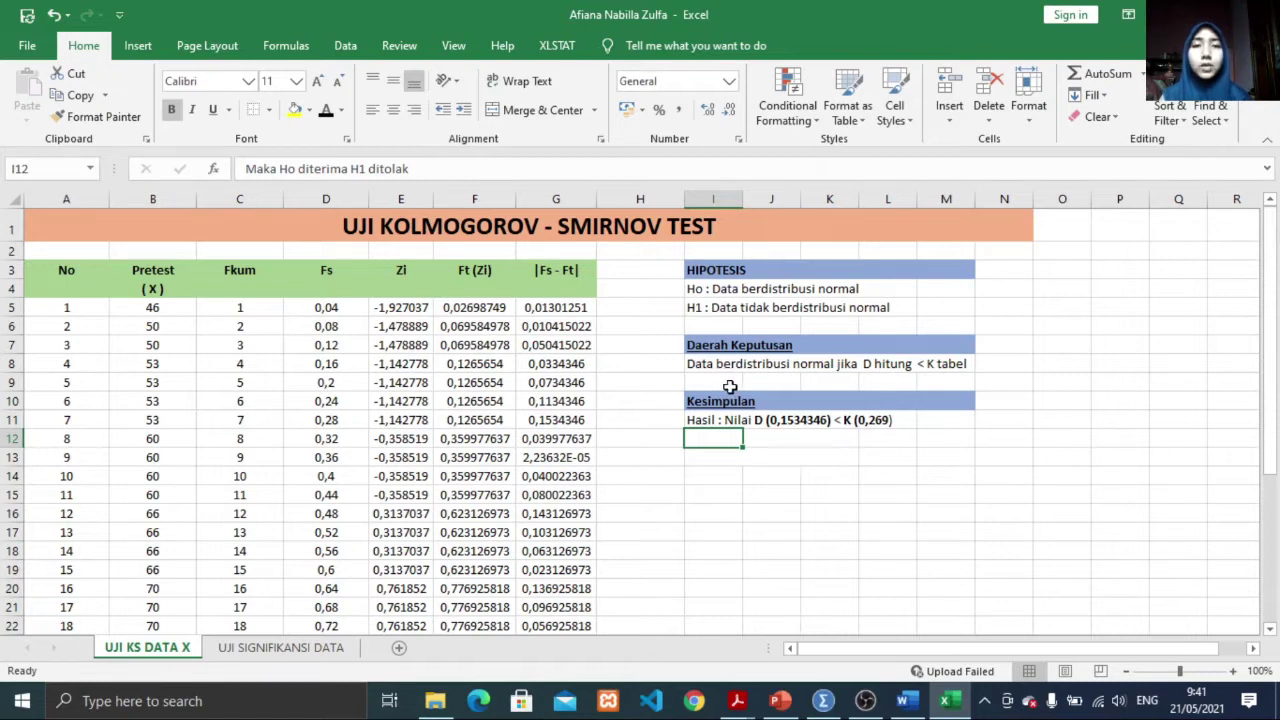
left_click_drag(714, 440, 902, 440)
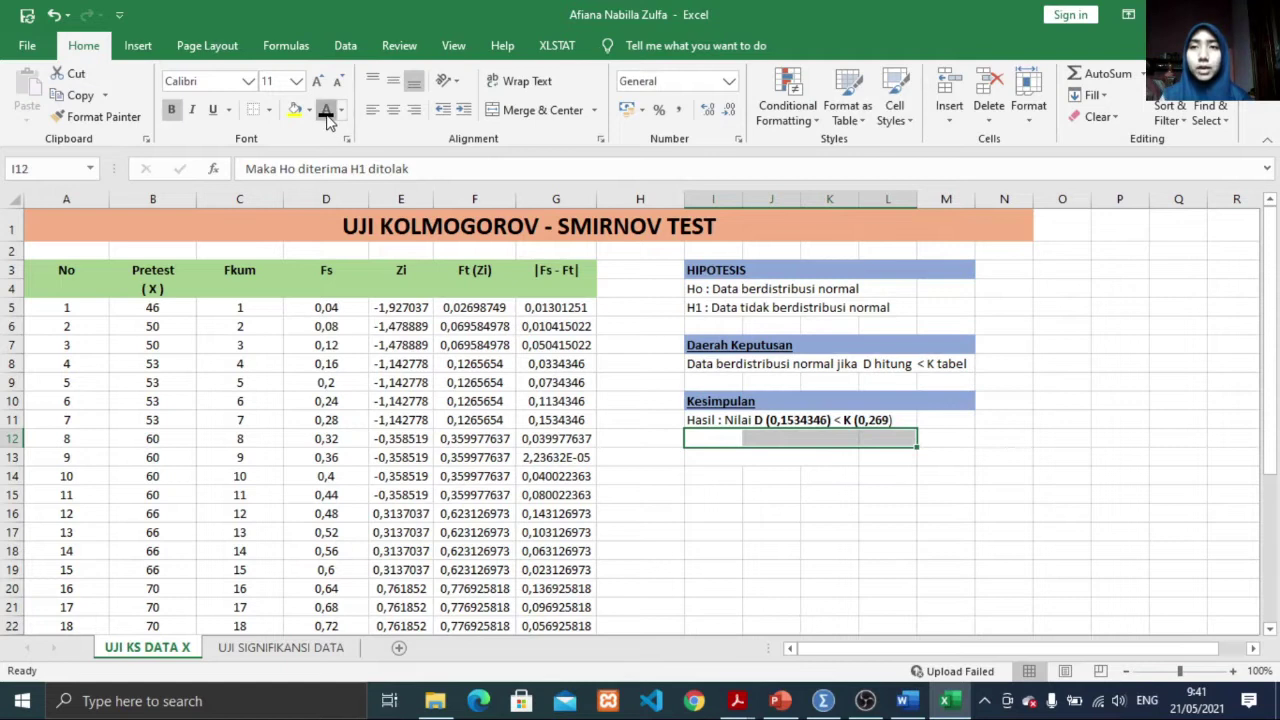
left_click(326, 112)
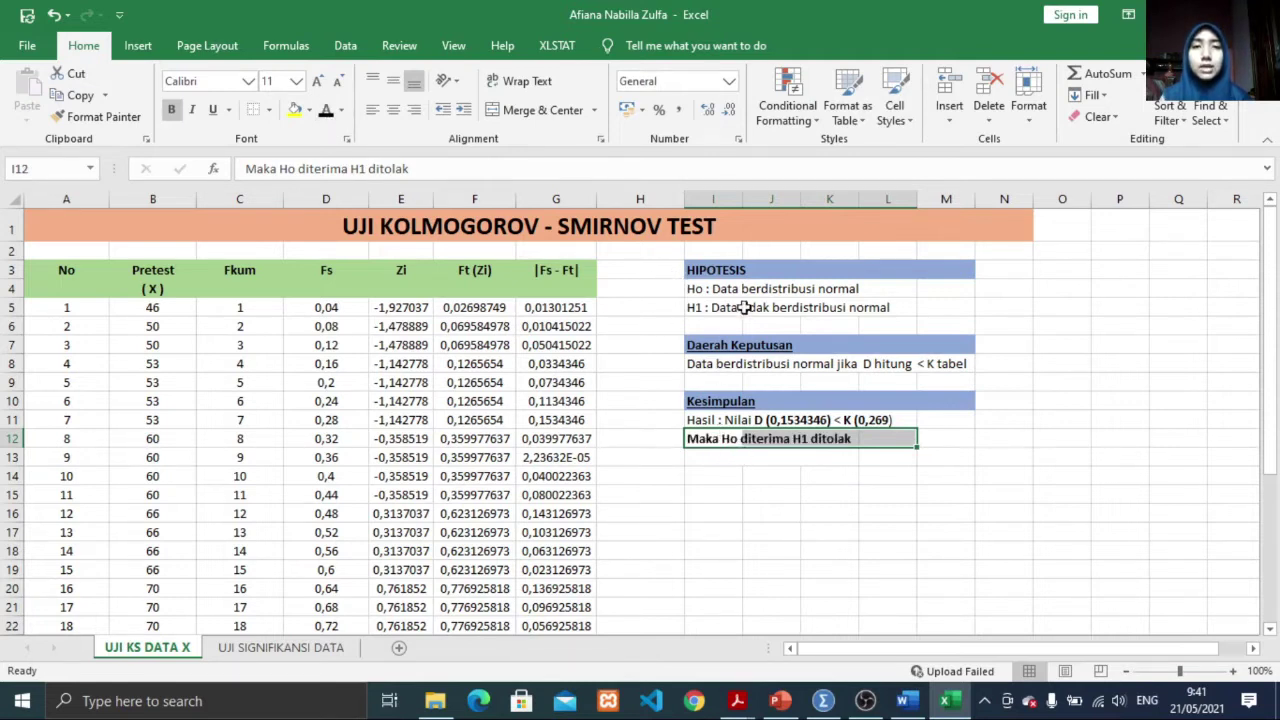
left_click(295, 110)
left_click(443, 220)
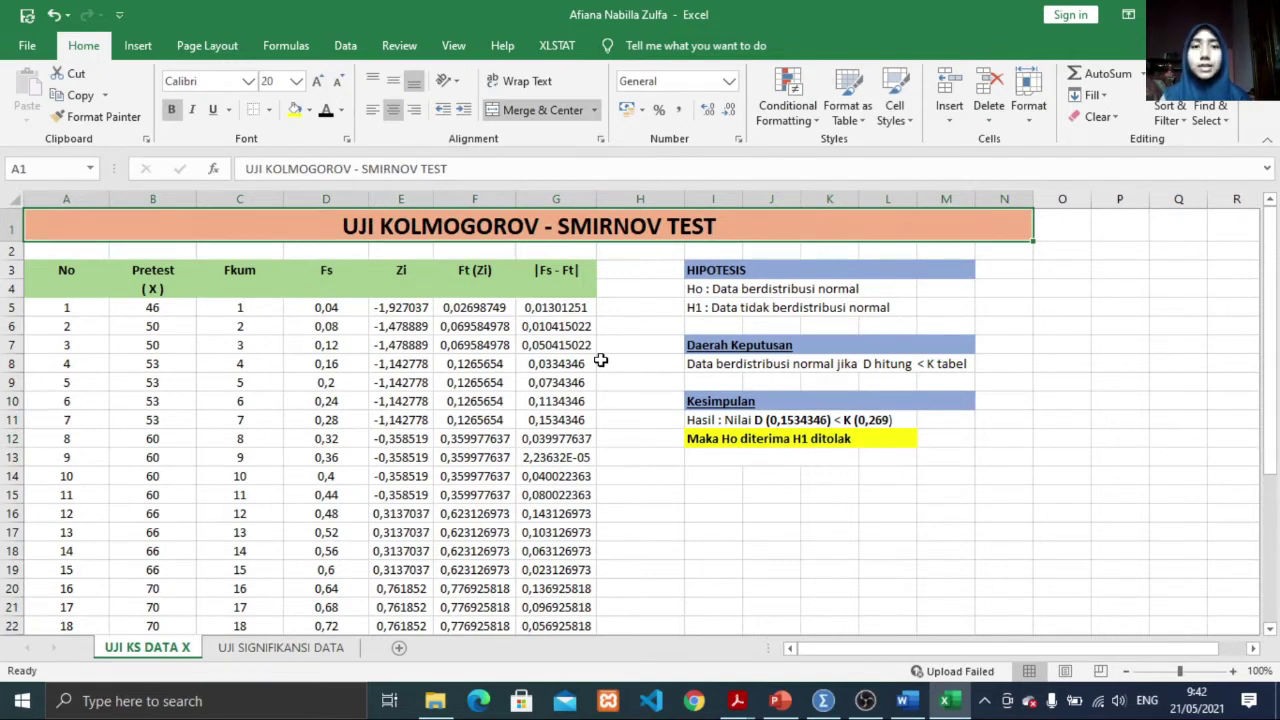
Step: Switch to the SPSS Data Editor and define a first variable named PRETEST
key("alt+Tab")
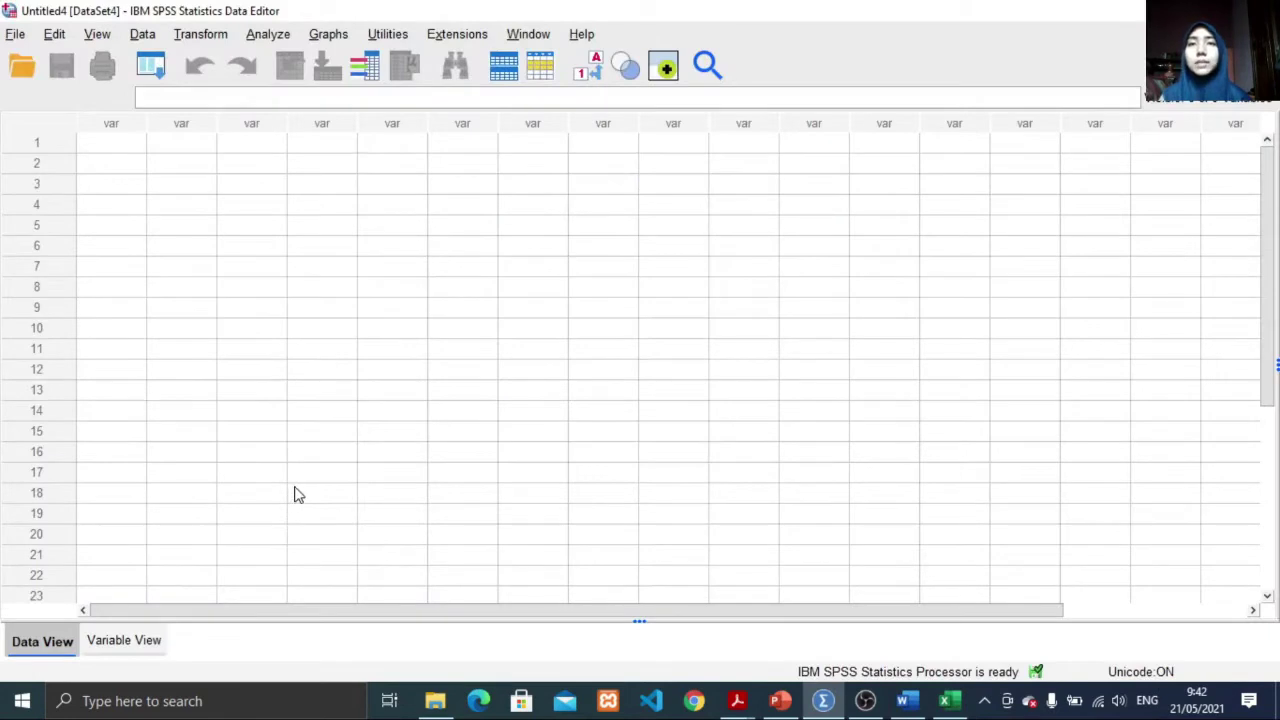
left_click(143, 651)
left_click(108, 115)
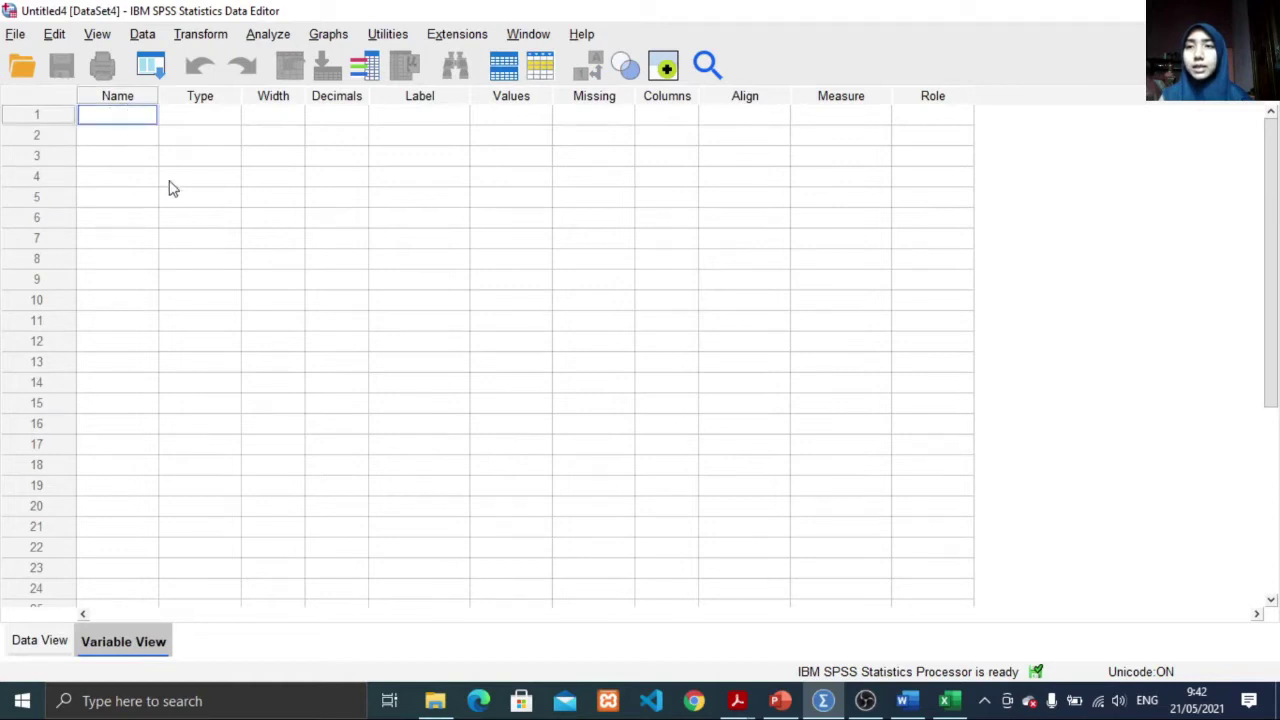
type("PRETEST")
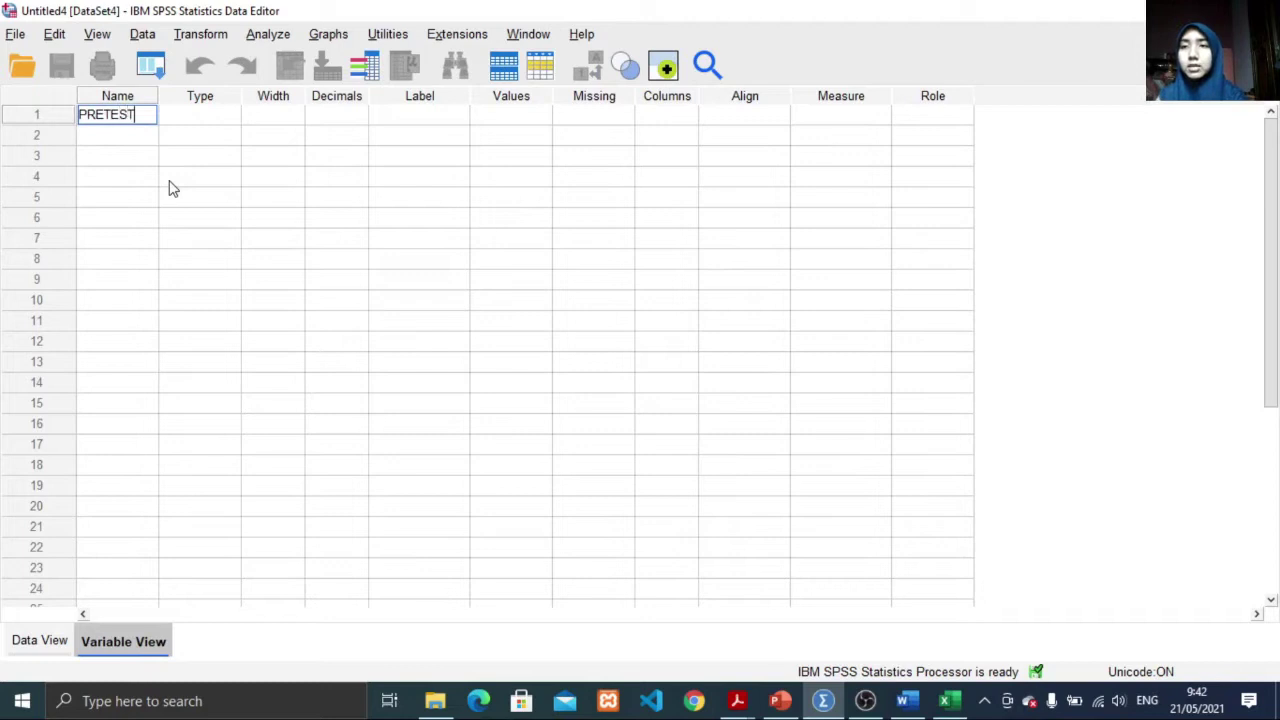
key("Tab")
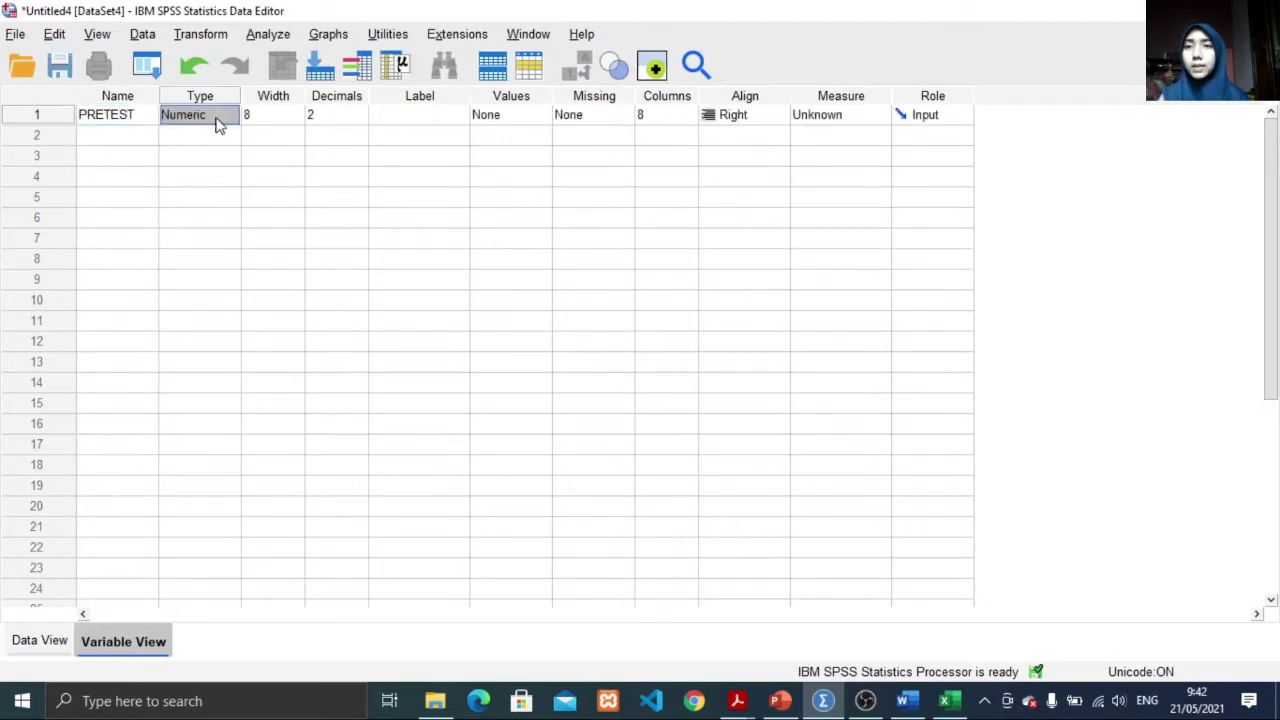
Step: Set the PRETEST variable's numeric type to a width of 2 with 0 decimal places
left_click(226, 120)
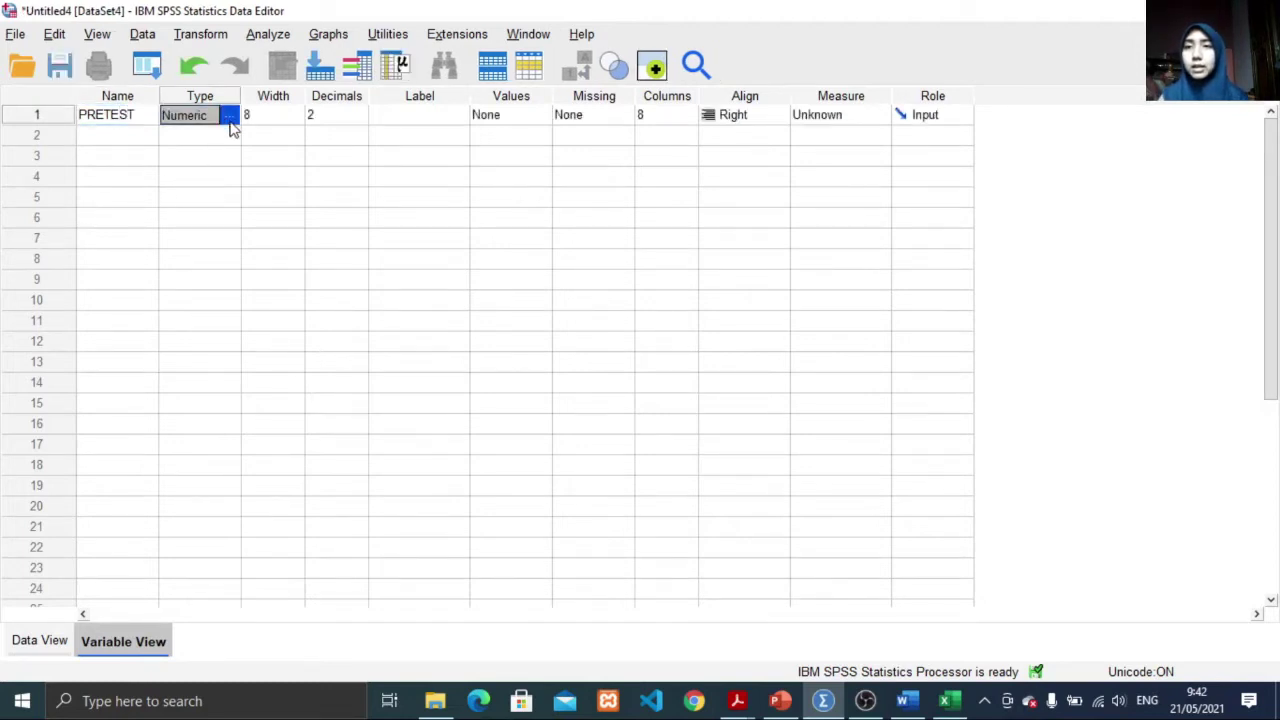
left_click(228, 117)
left_click(812, 252)
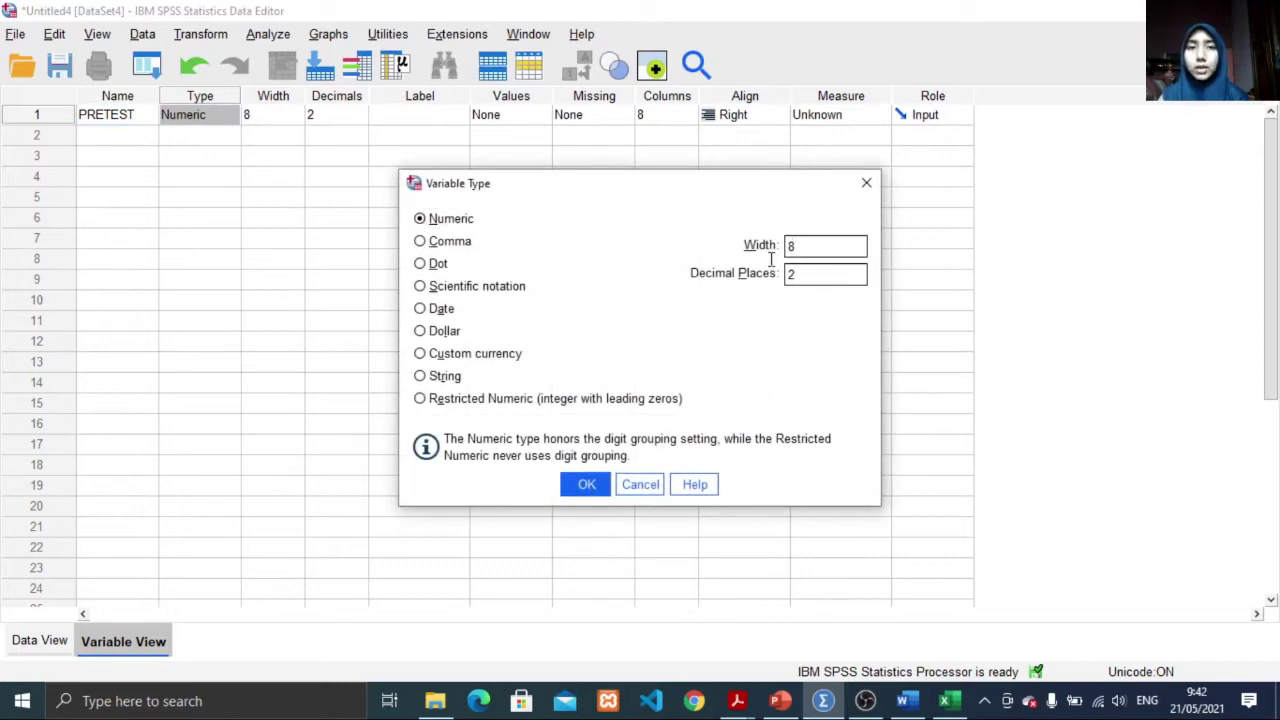
double_click(790, 247)
type("2")
double_click(791, 274)
type("0")
left_click(586, 484)
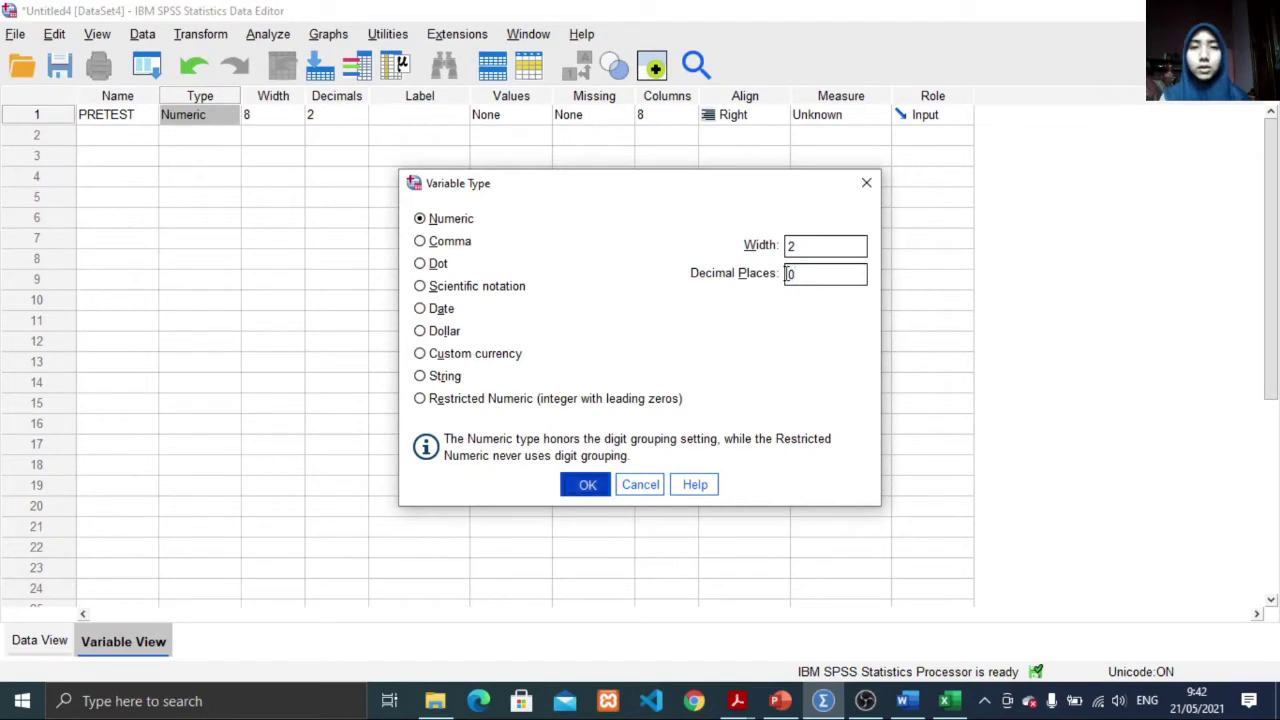
Step: Label the PRETEST variable PRETEST and set its measure to Scale
left_click(431, 115)
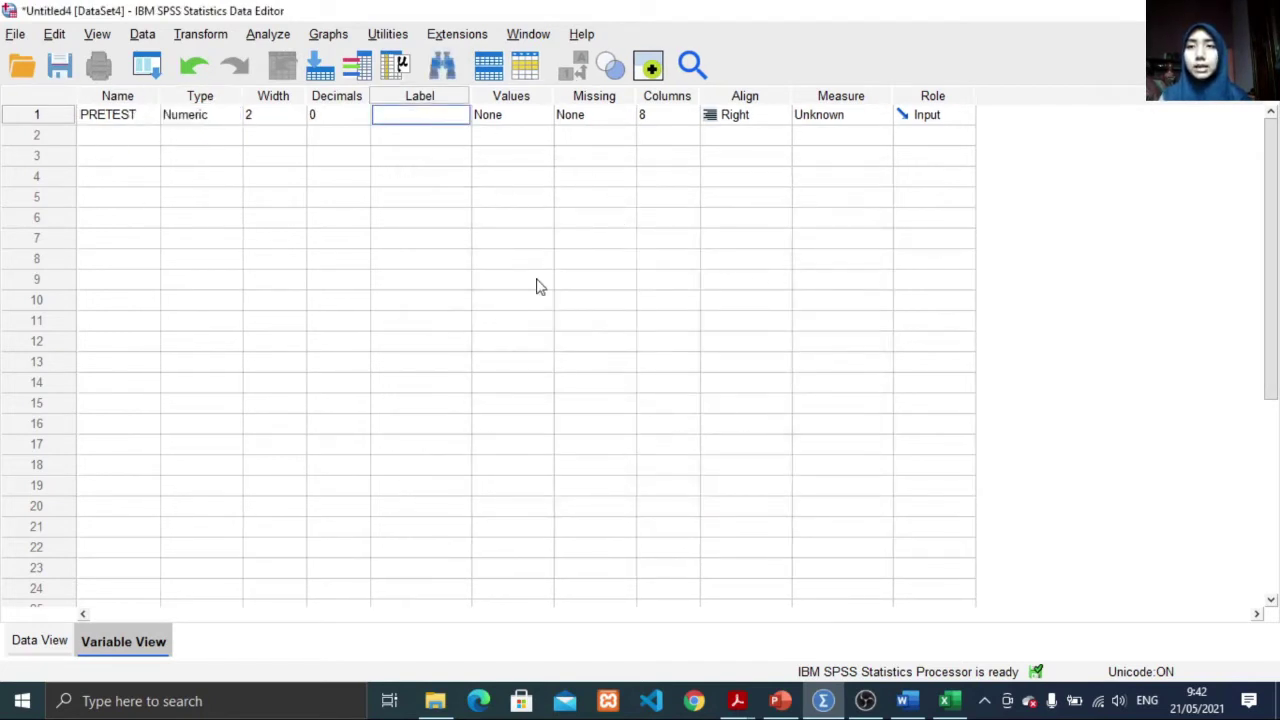
type("PRETEST")
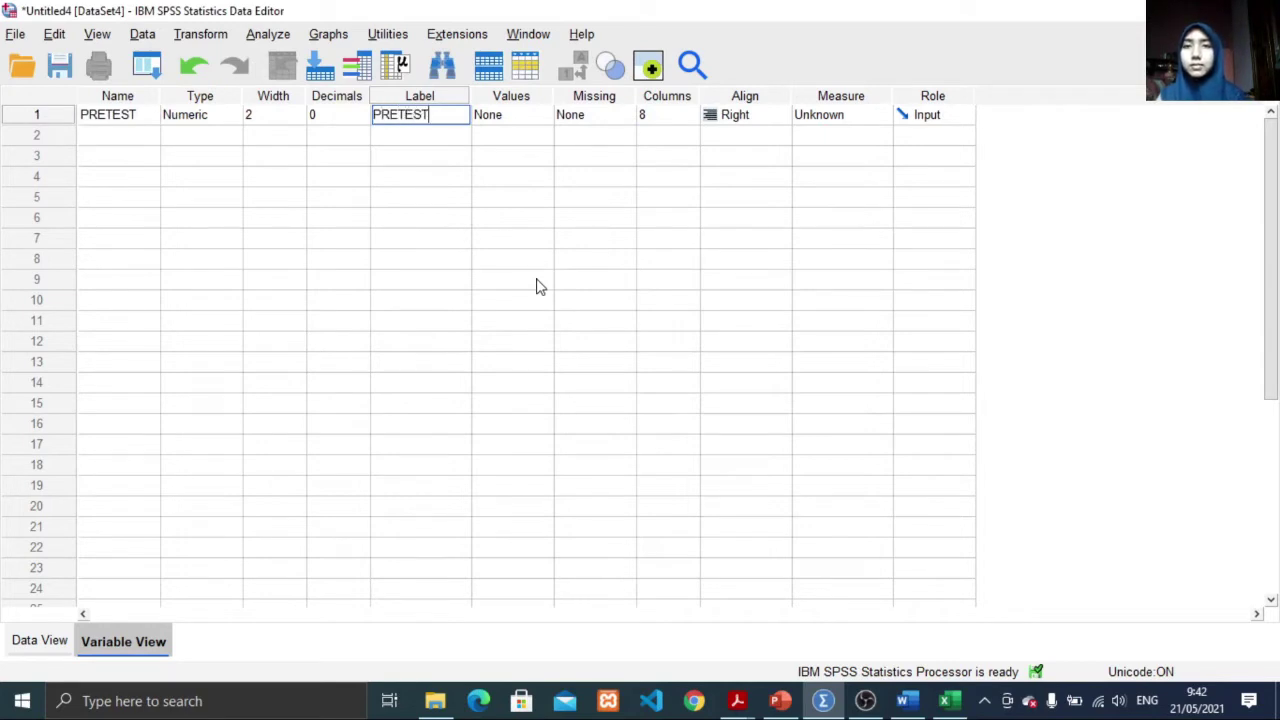
key("Tab")
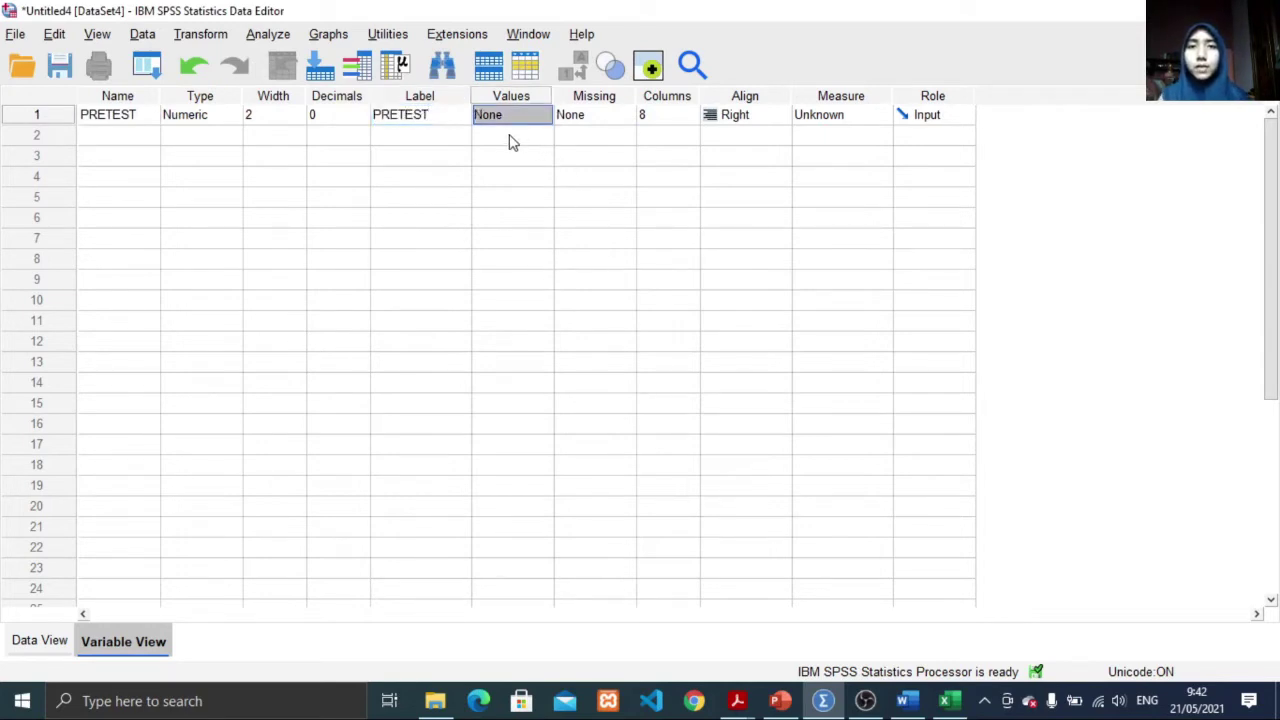
key("Tab")
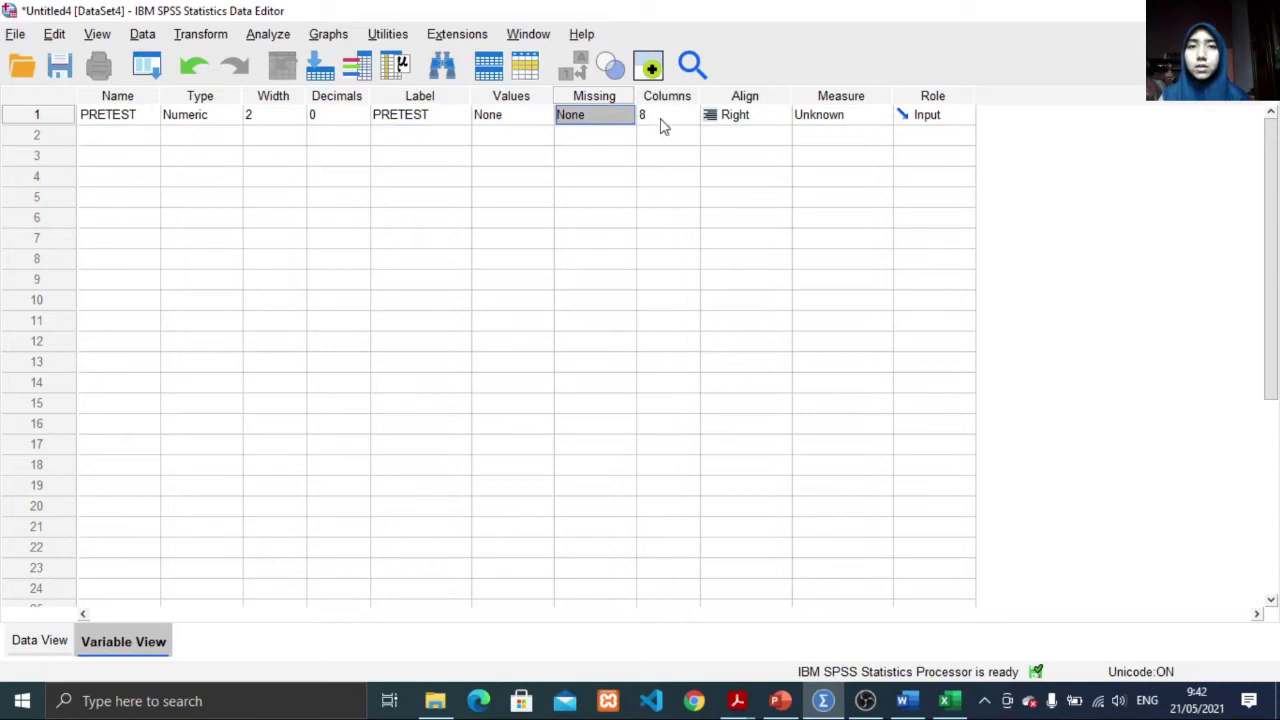
key("Tab")
key("Tab")
key("Tab")
left_click(831, 119)
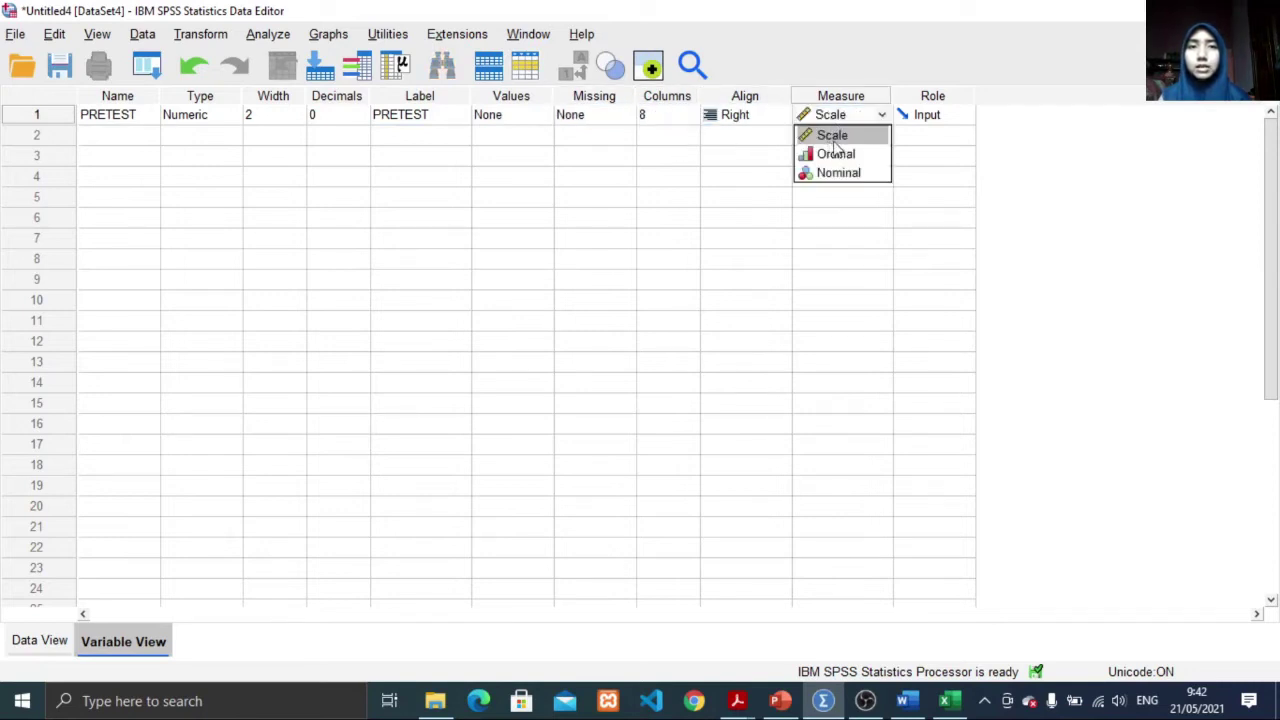
left_click(839, 140)
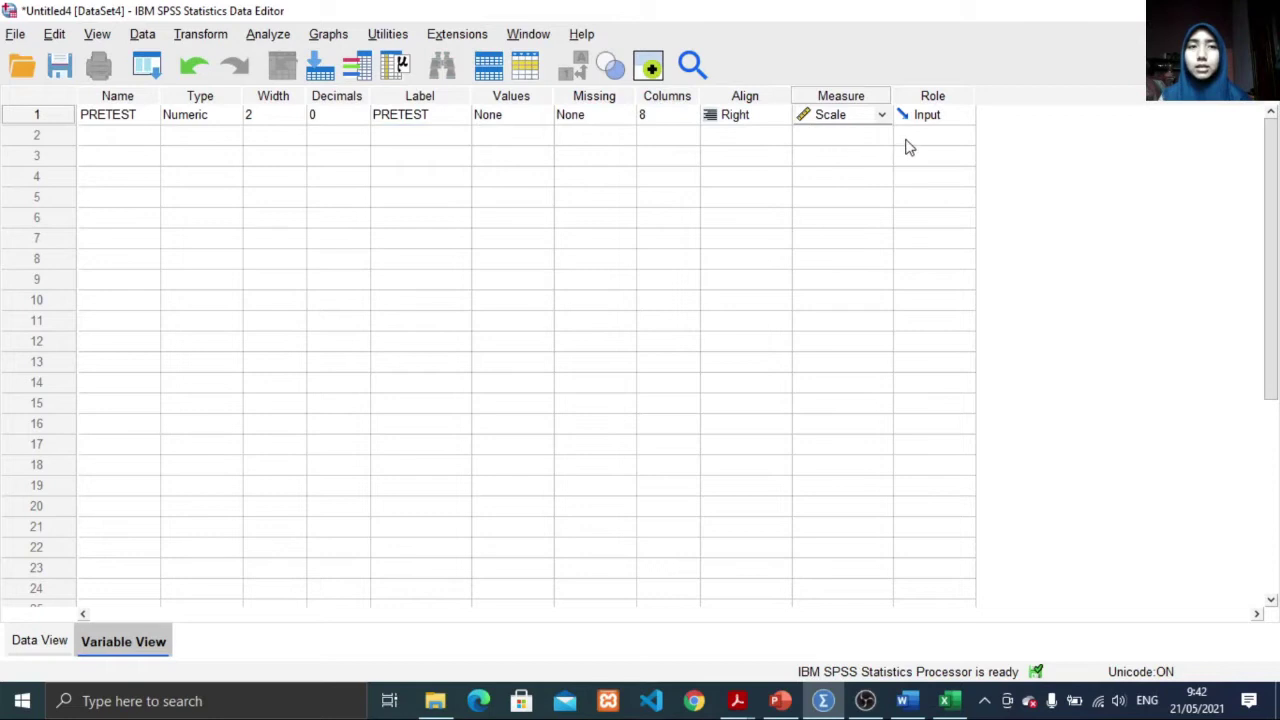
Step: Define a second variable named POSTTEST as numeric with a width of 2 and 0 decimal places
left_click(137, 135)
type("POSTTEST")
key("Tab")
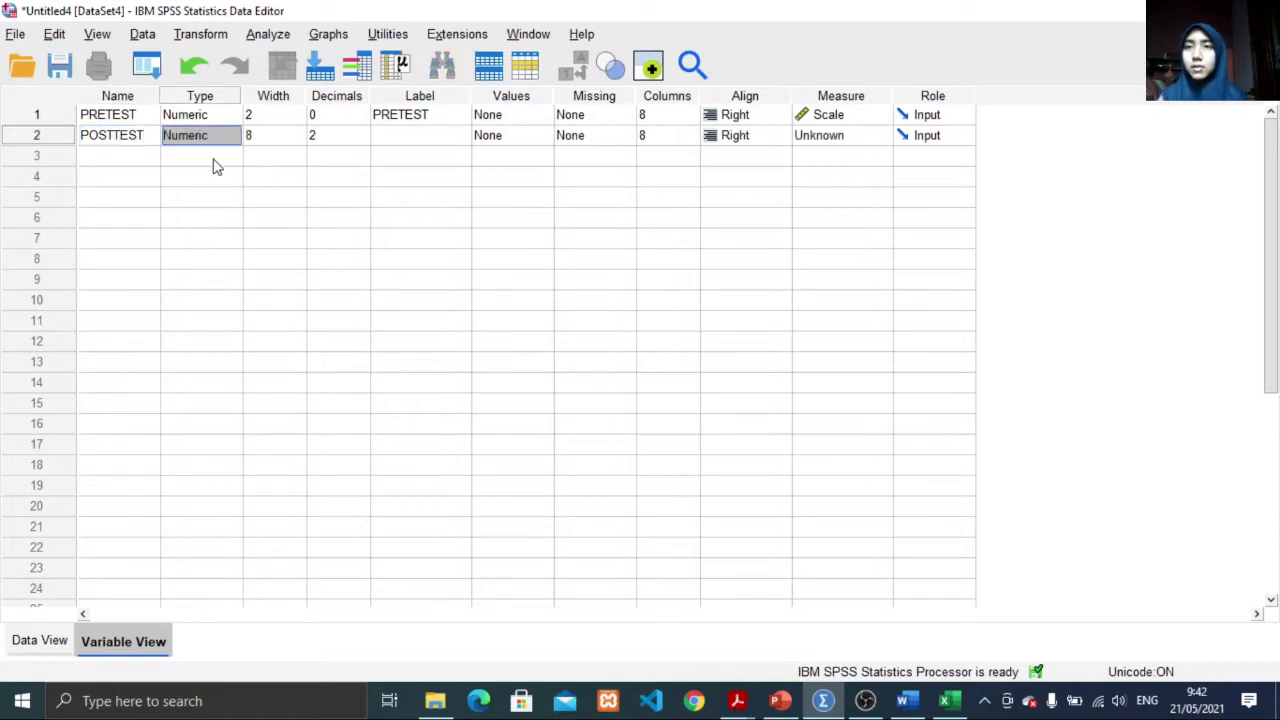
left_click(230, 138)
double_click(790, 245)
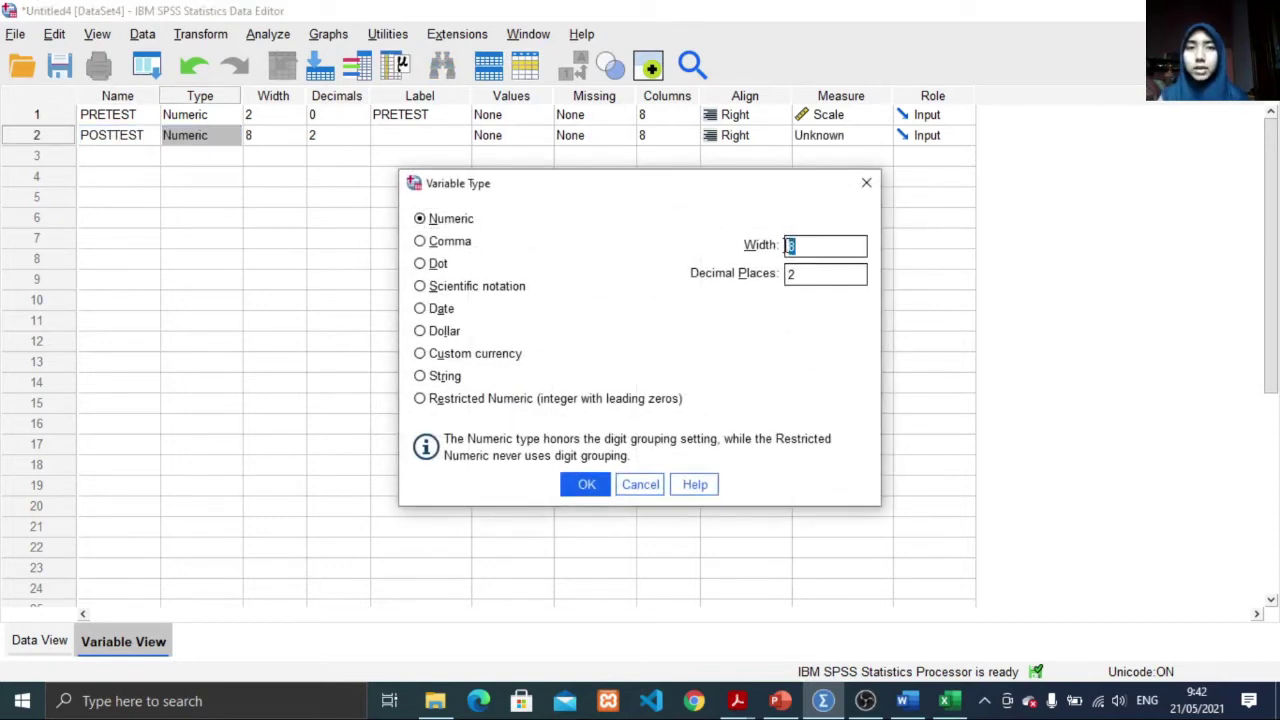
type("2")
double_click(788, 276)
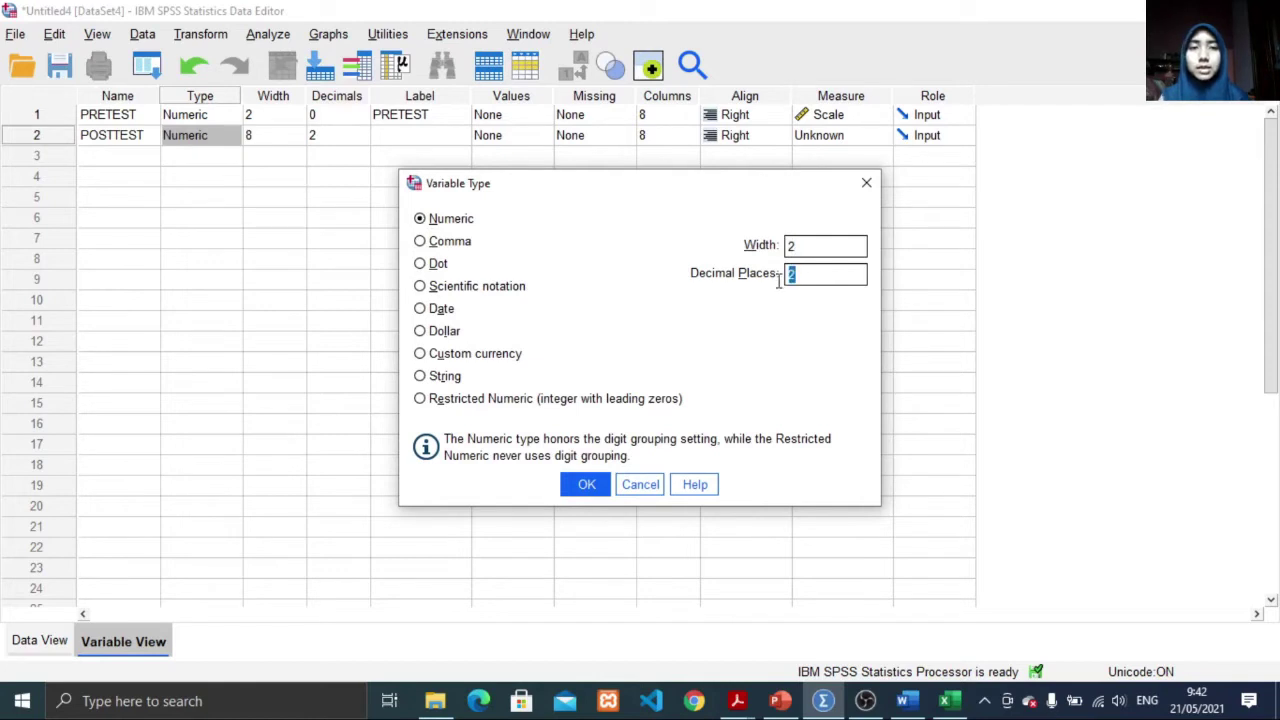
type("0")
key("Return")
Step: Give the POSTTEST variable the label POSTTEST
left_click(424, 139)
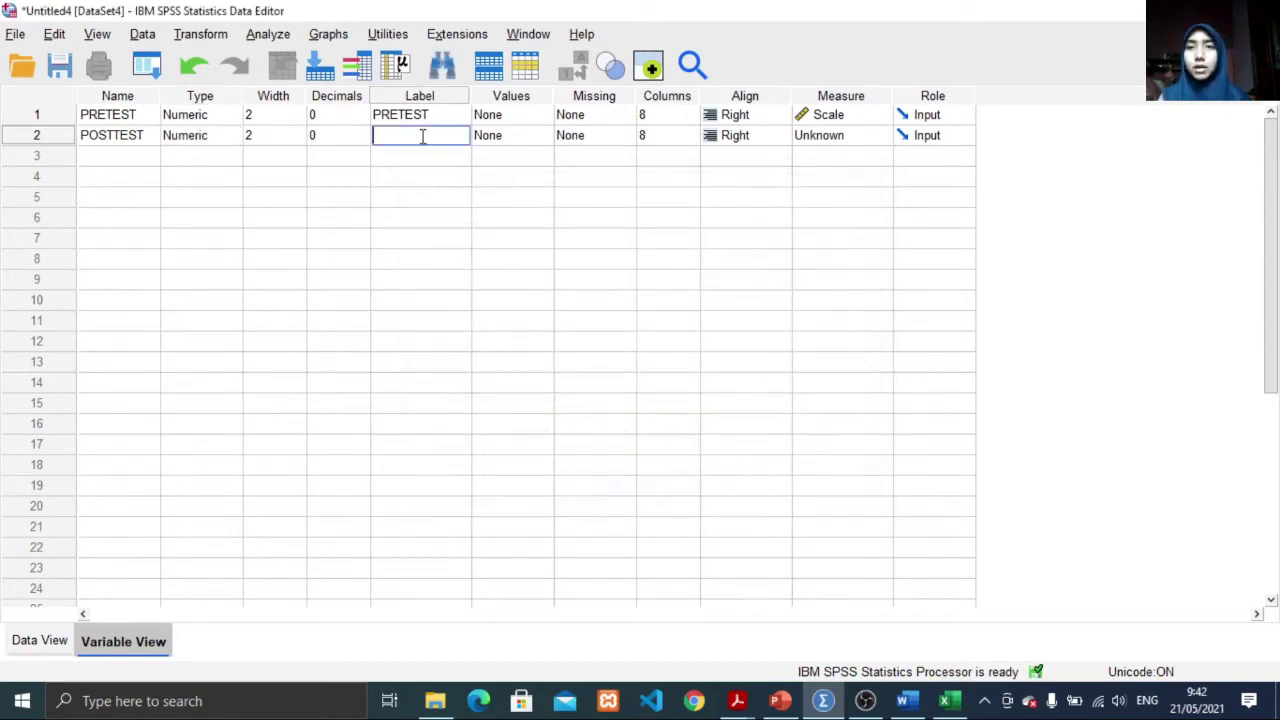
type("POSTTEST")
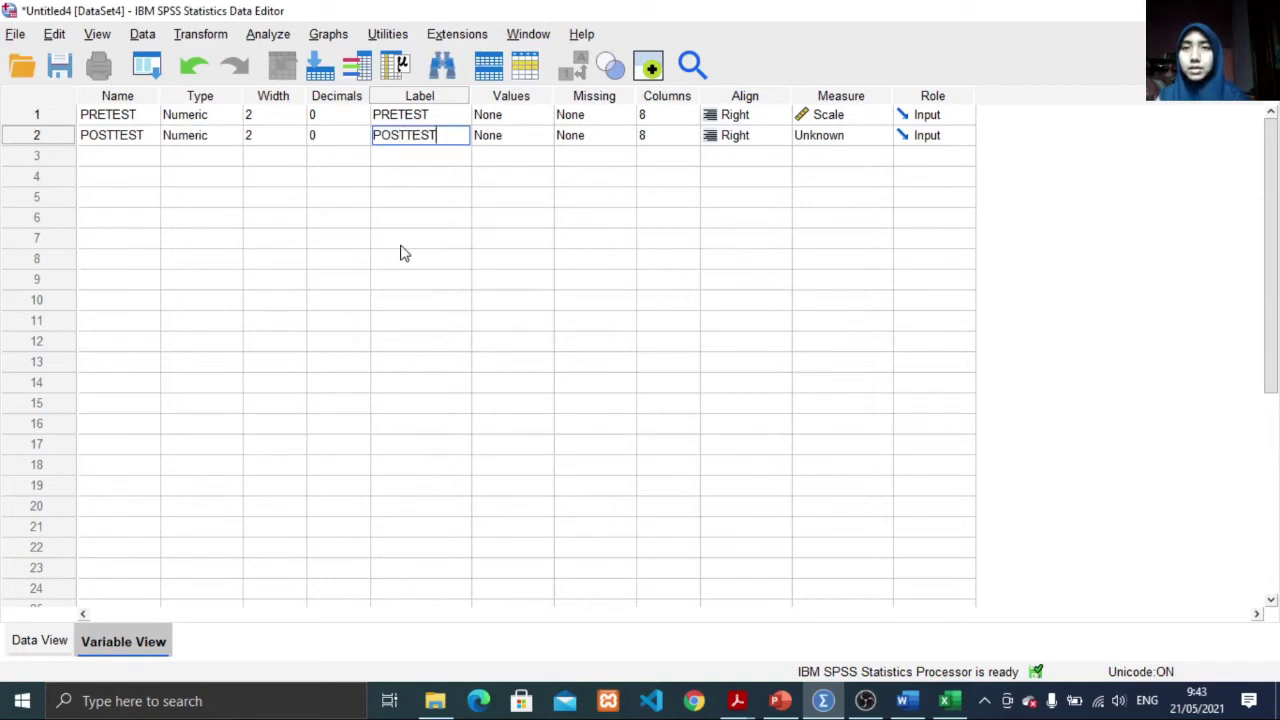
key("Tab")
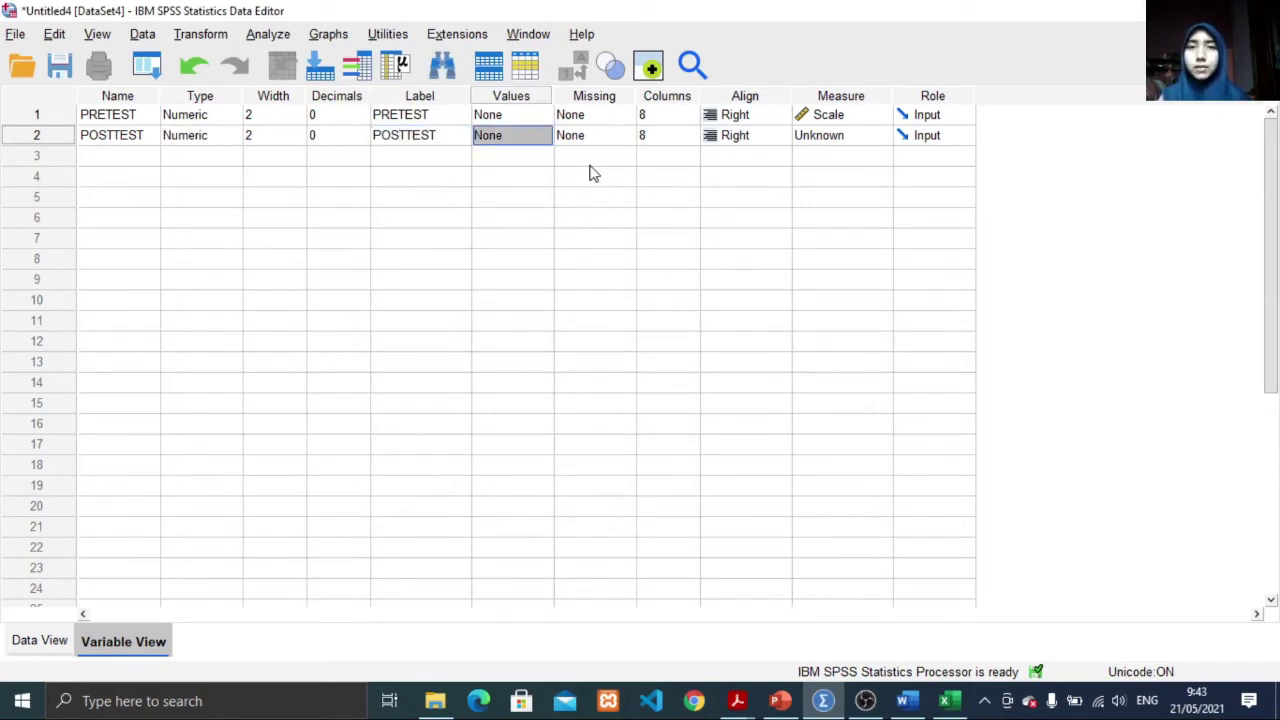
Step: Set the POSTTEST variable's measure to Scale
key("Tab")
key("Tab")
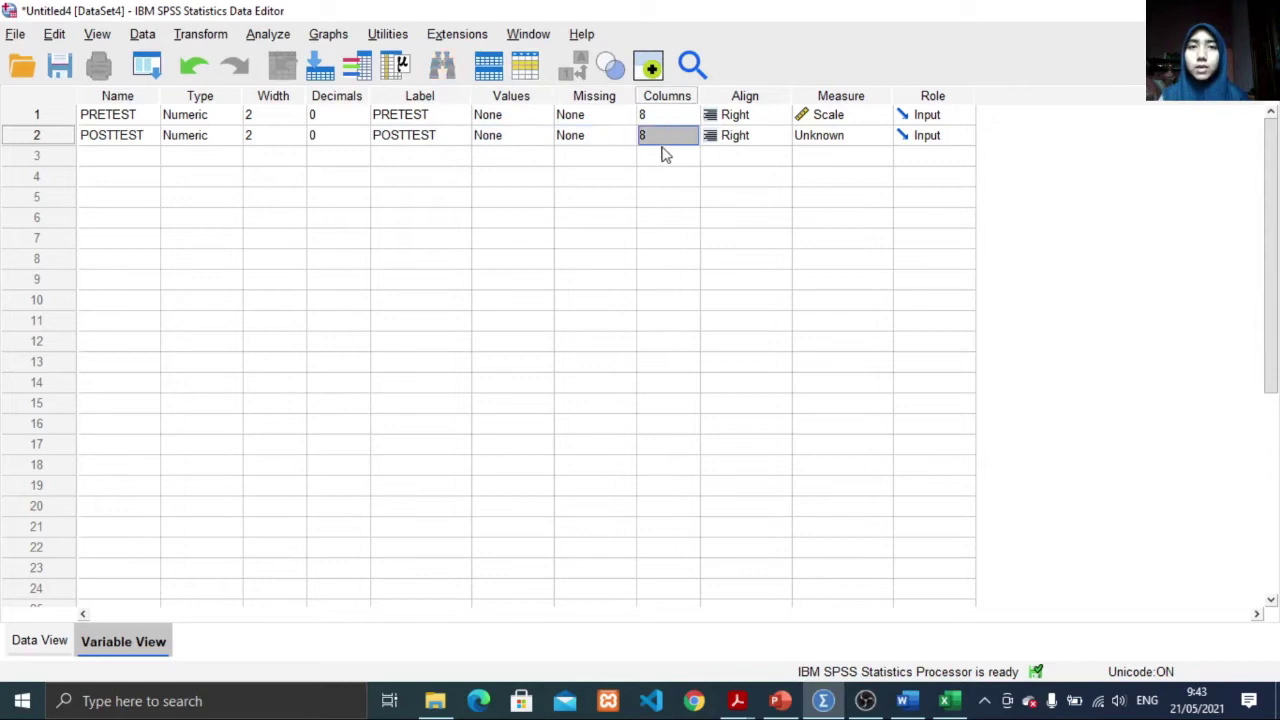
key("Tab")
left_click(826, 140)
left_click(828, 140)
left_click(832, 155)
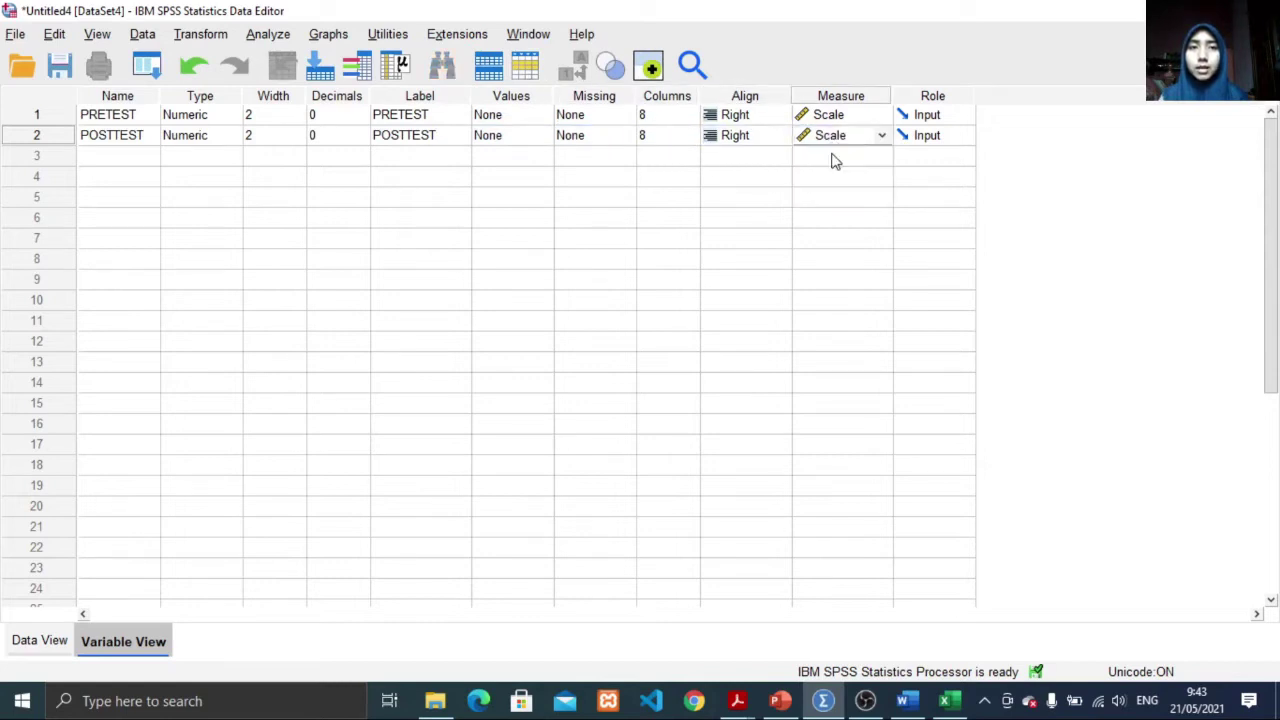
Step: Show the data grid and widen the PRETEST and POSTTEST columns so each variable name fits on one line
left_click(44, 648)
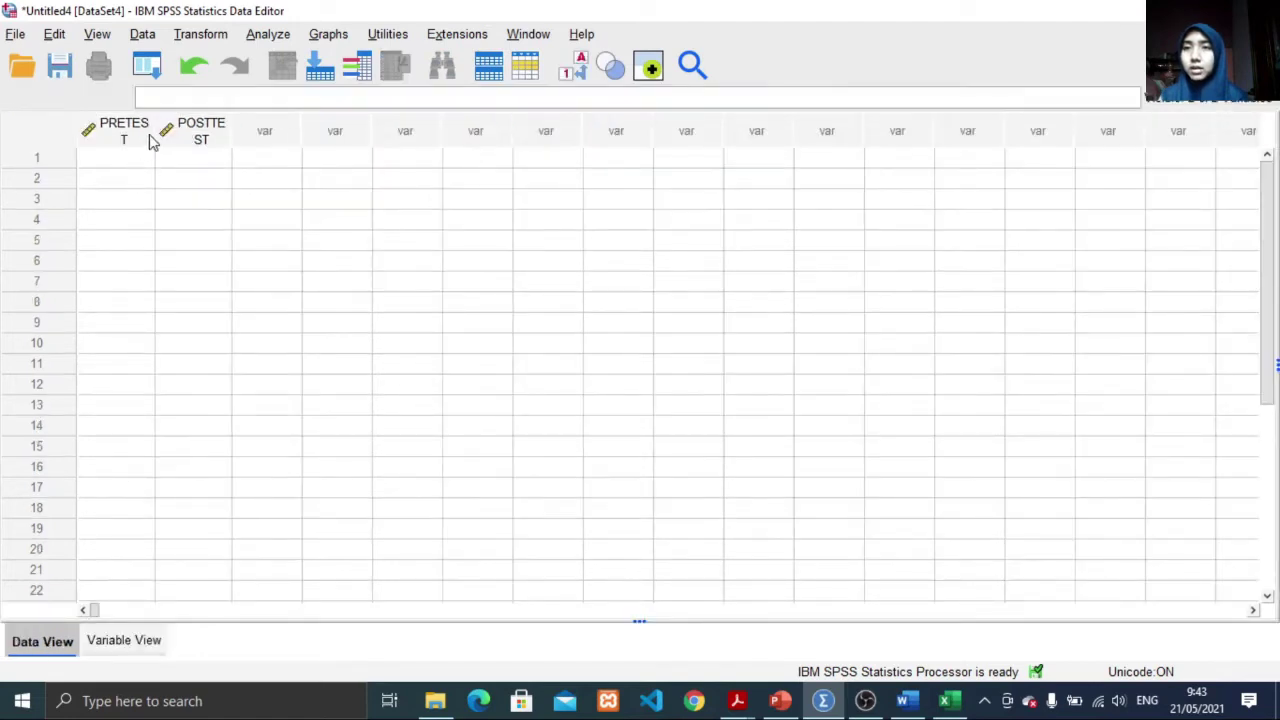
left_click_drag(157, 132, 174, 132)
left_click_drag(251, 131, 272, 131)
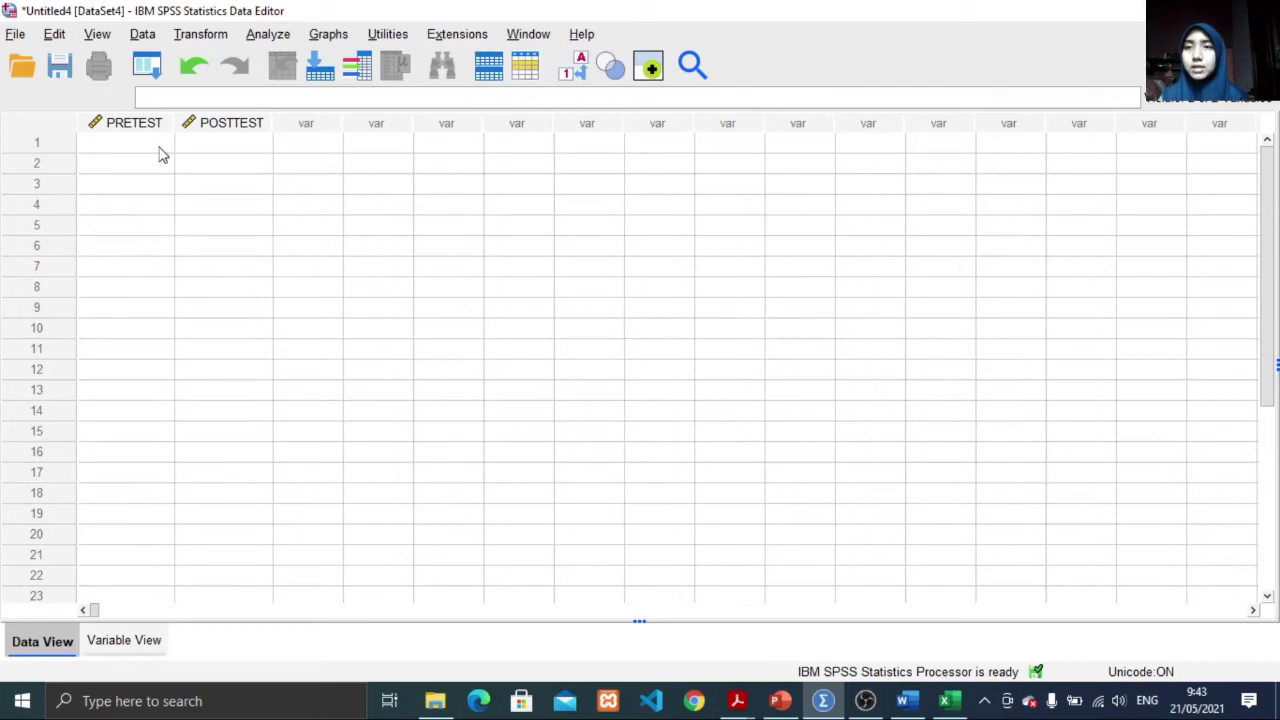
Step: Copy the pretest scores in B5:B29 of the Excel sheet UJI KS DATA X into the PRETEST column in SPSS, starting at row 1
left_click(937, 699)
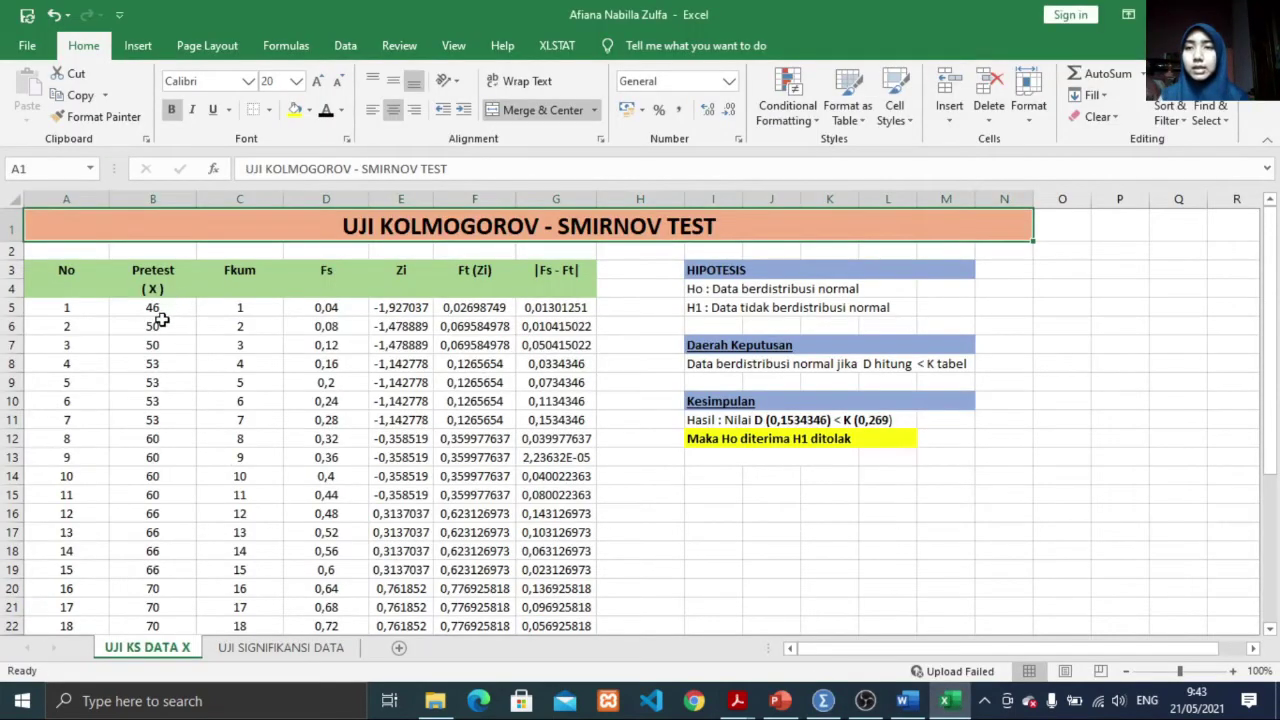
left_click_drag(170, 302, 157, 594)
key("ctrl+c")
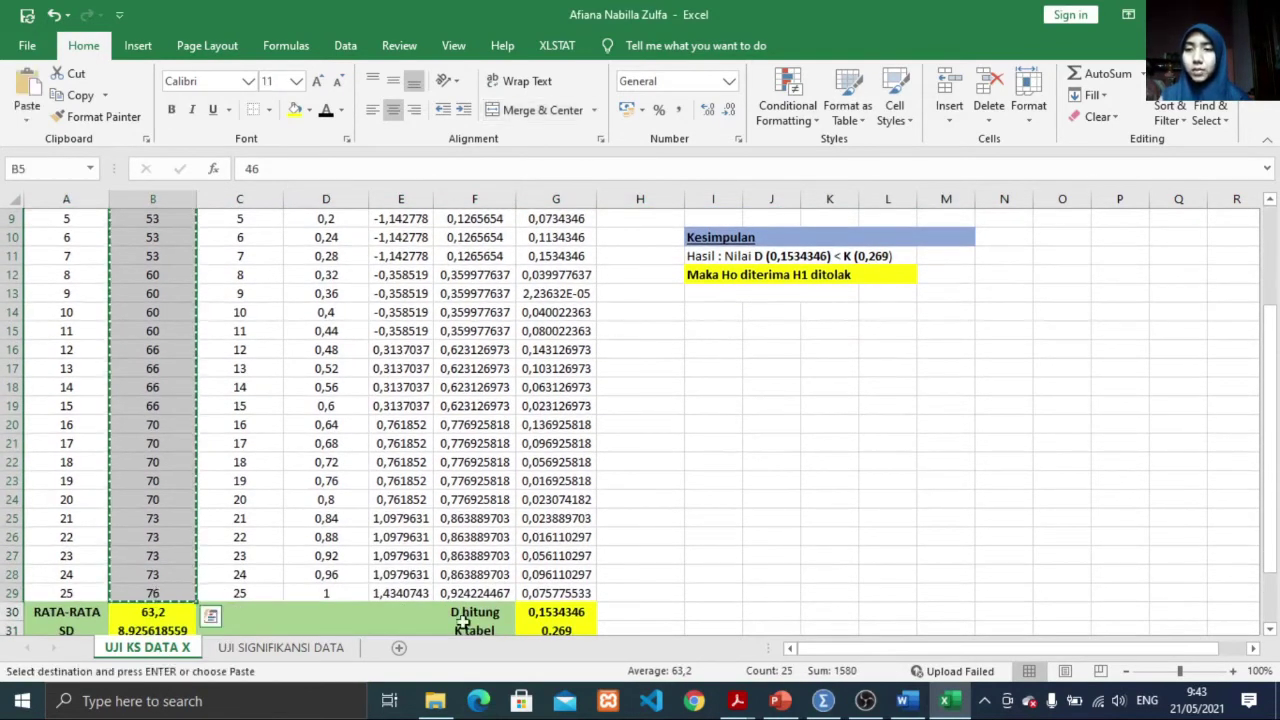
left_click(823, 700)
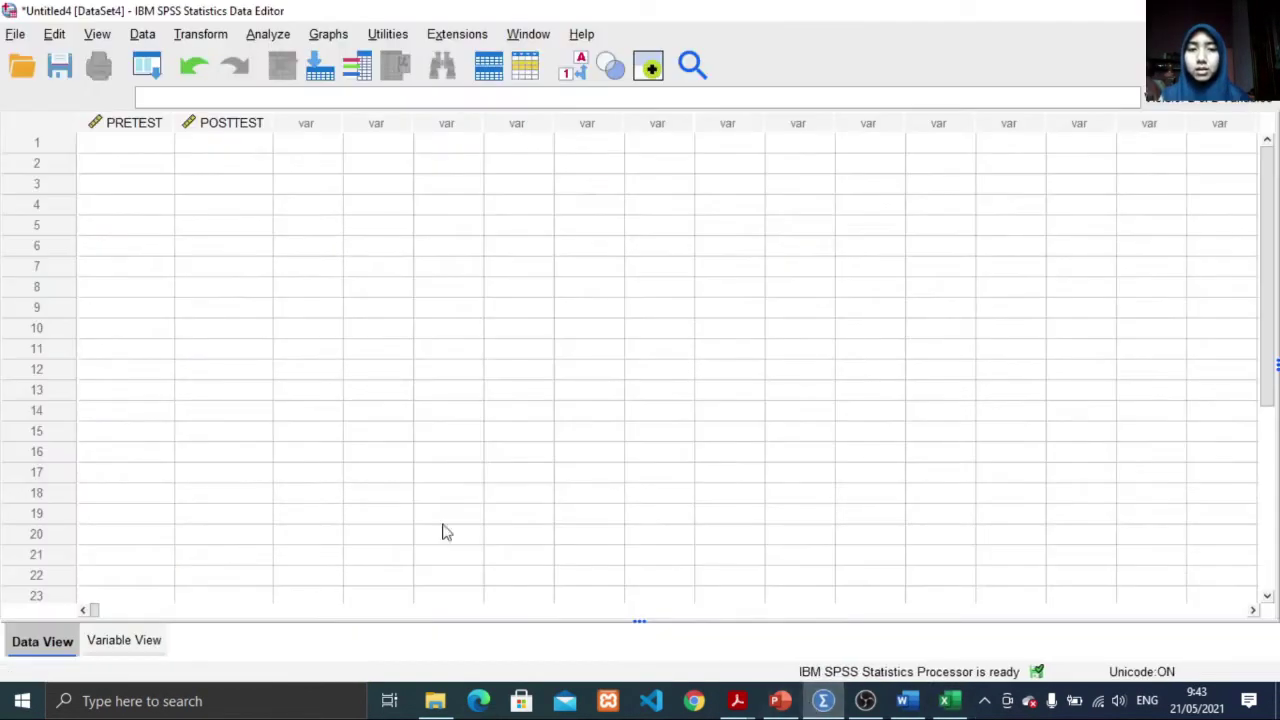
left_click(149, 146)
key("ctrl+v")
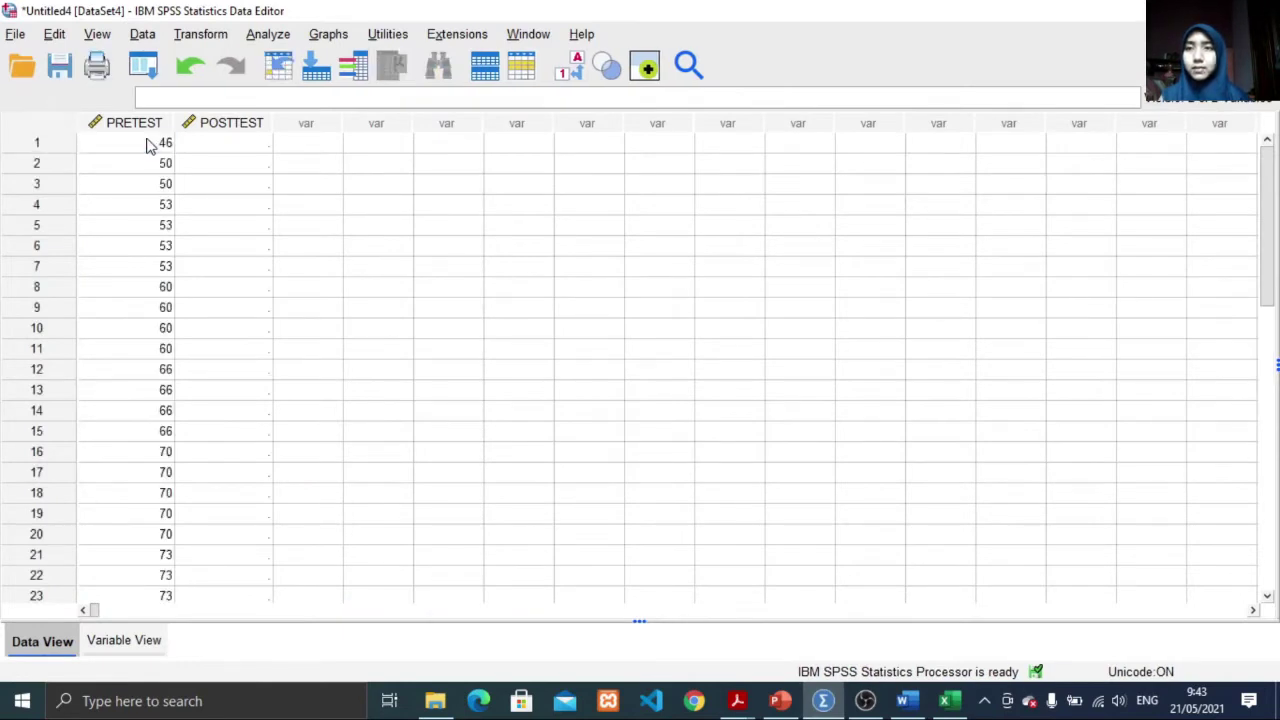
scroll(166, 357, "down", 2)
scroll(166, 357, "up", 2)
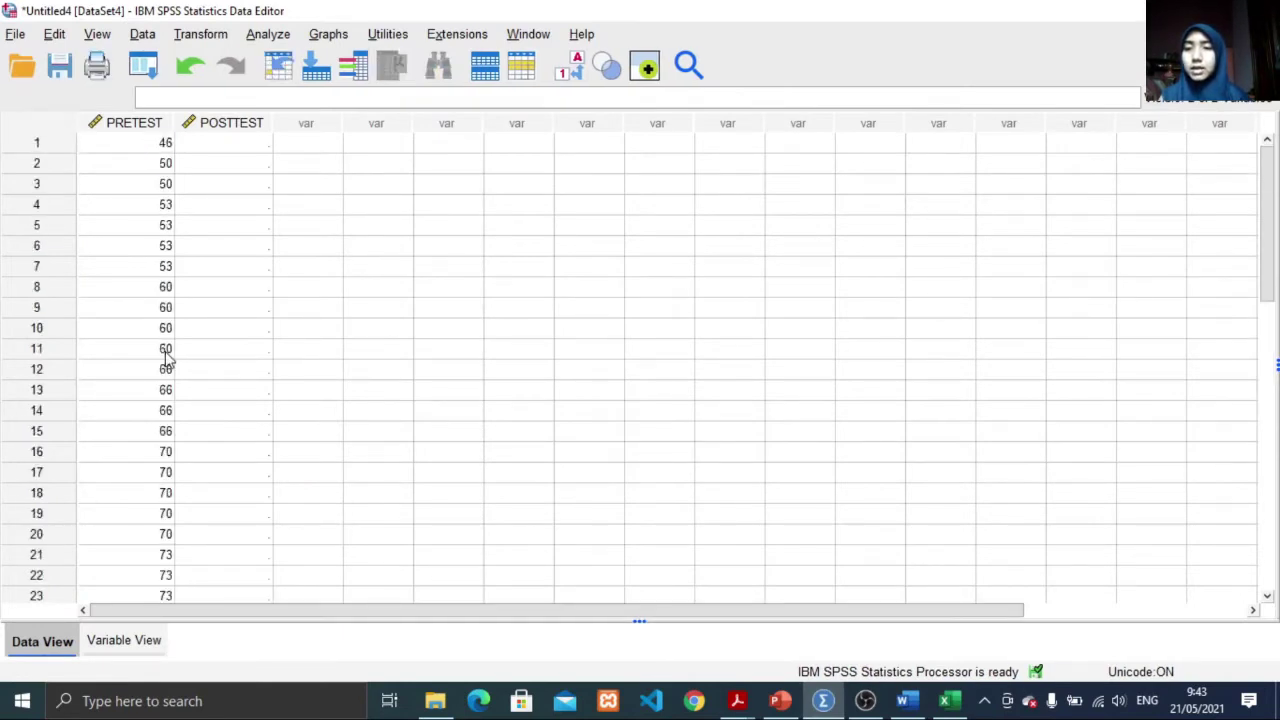
Step: Run the legacy nonparametric One-Sample Kolmogorov-Smirnov test on PRETEST against a Normal distribution using sample data
left_click(270, 34)
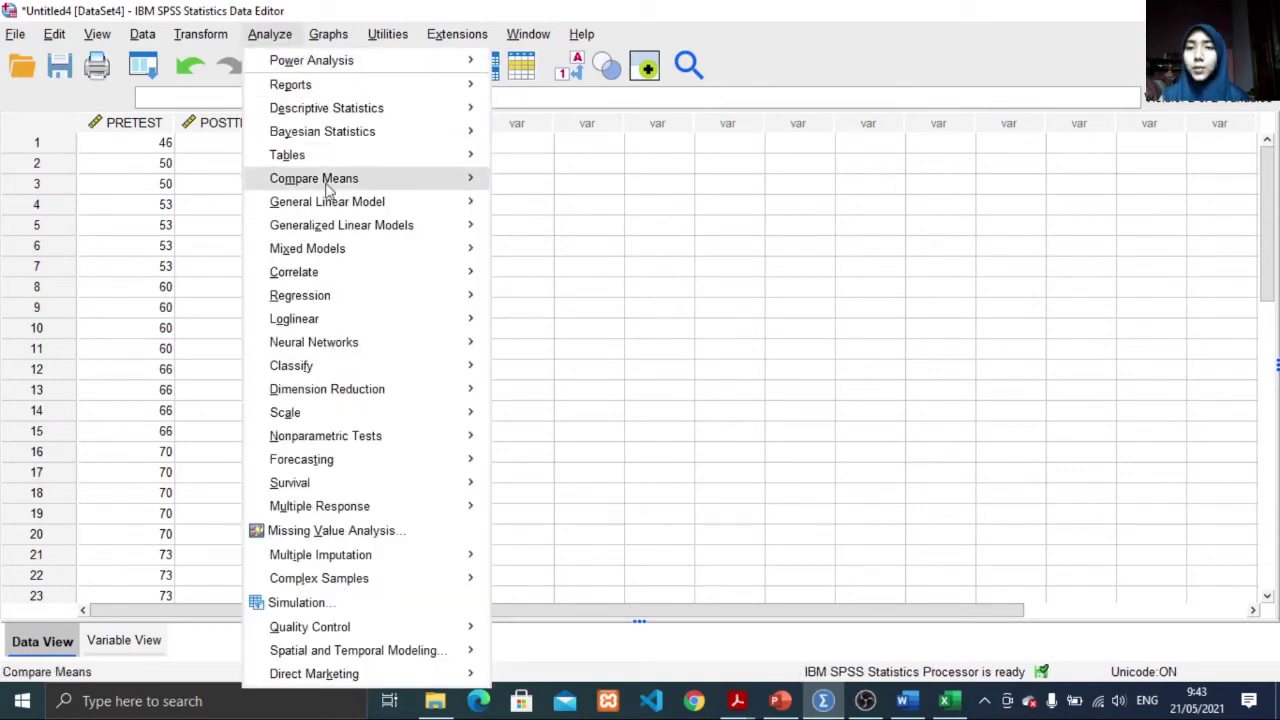
mouse_move(320, 445)
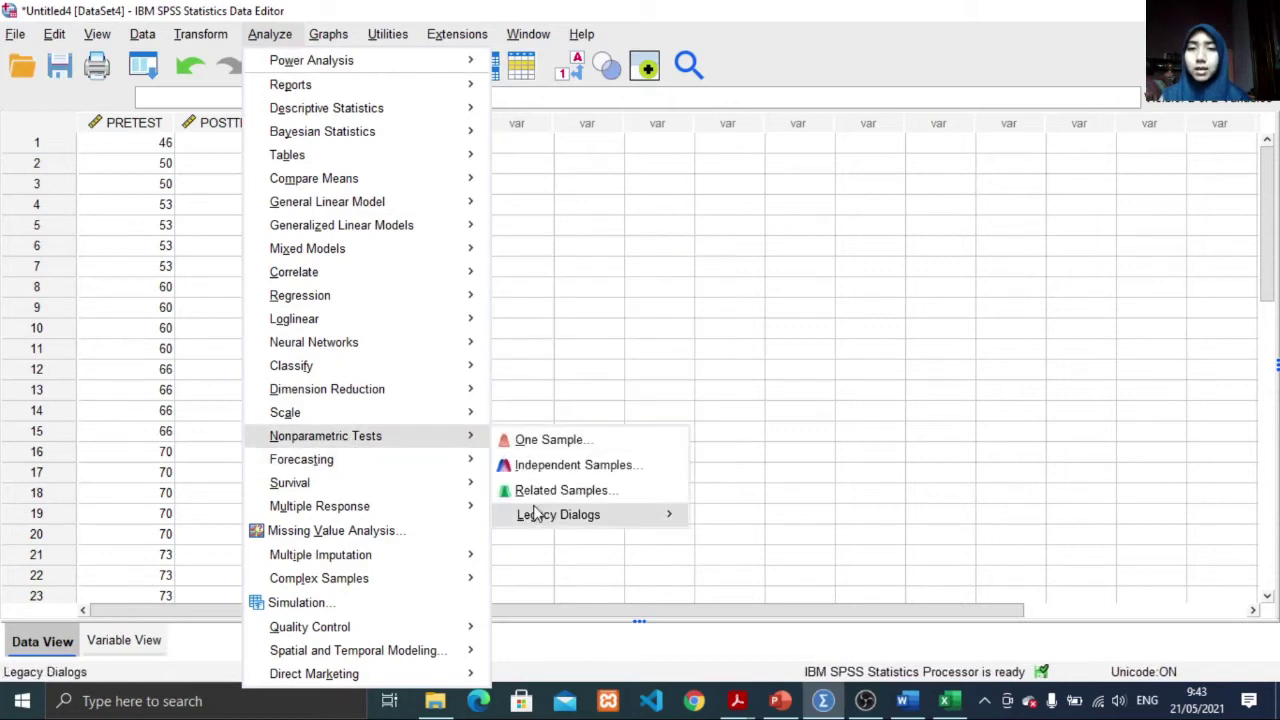
mouse_move(535, 525)
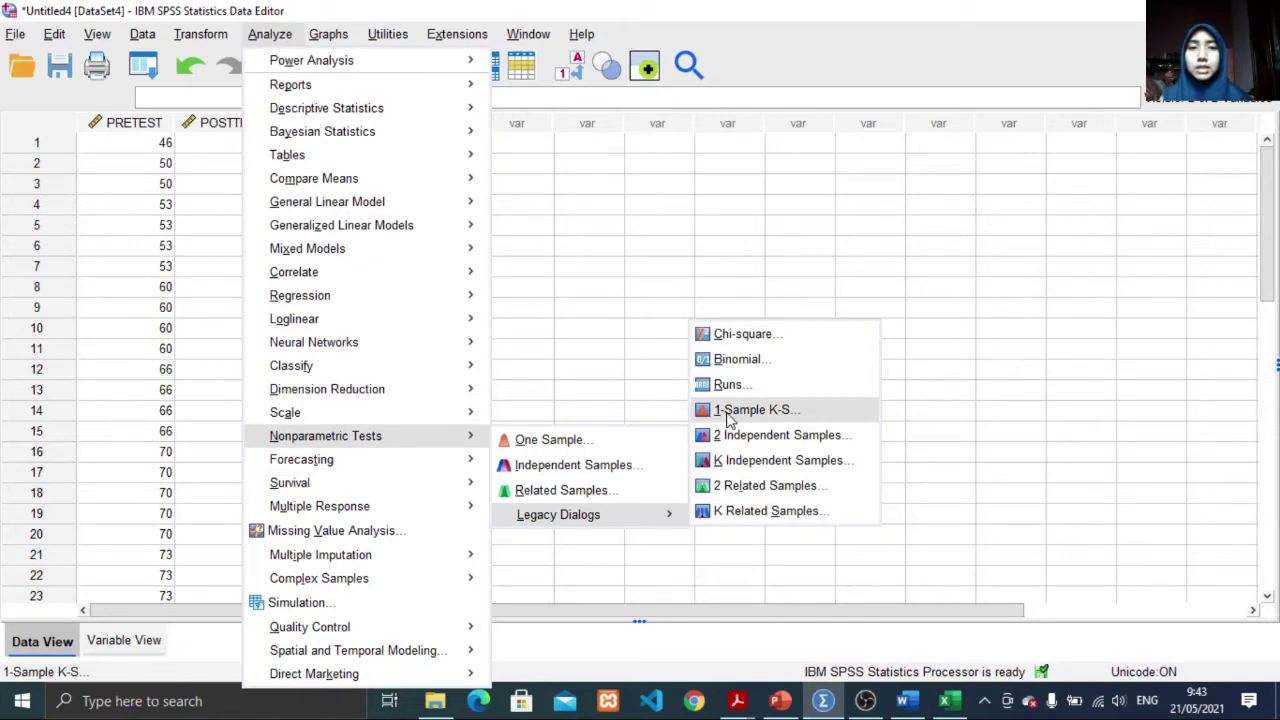
left_click(730, 418)
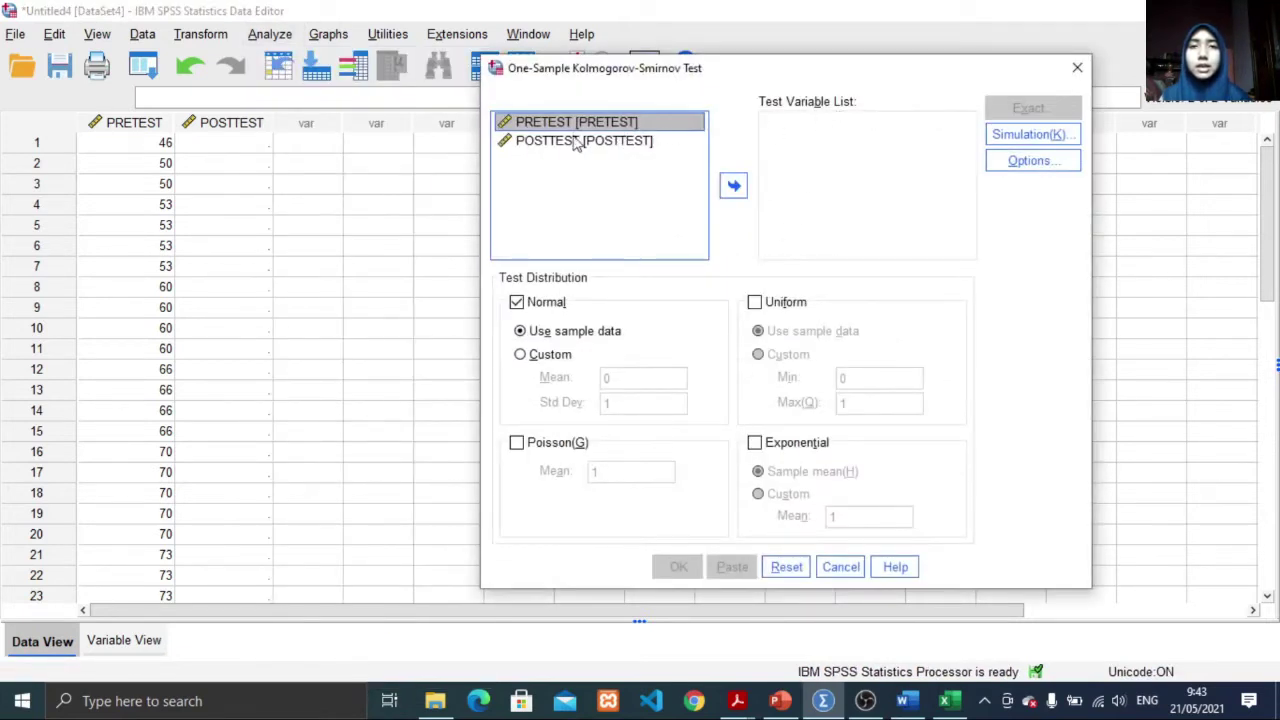
left_click(733, 186)
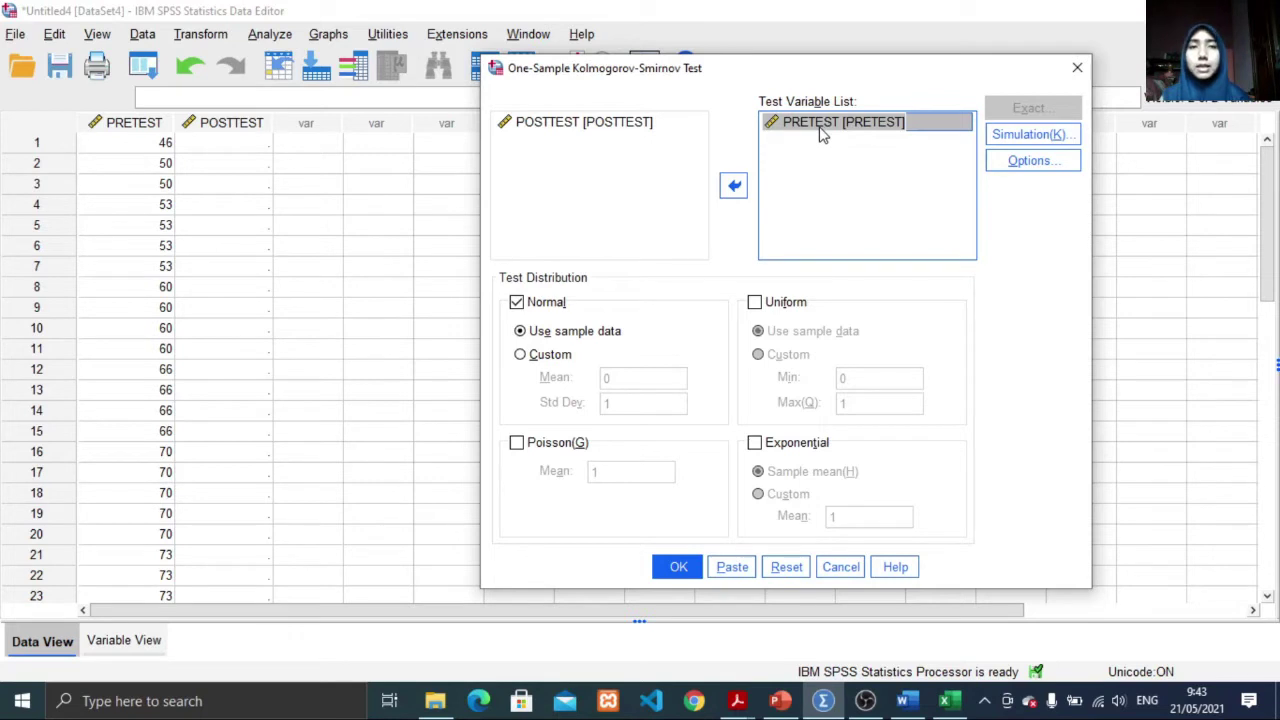
left_click(679, 567)
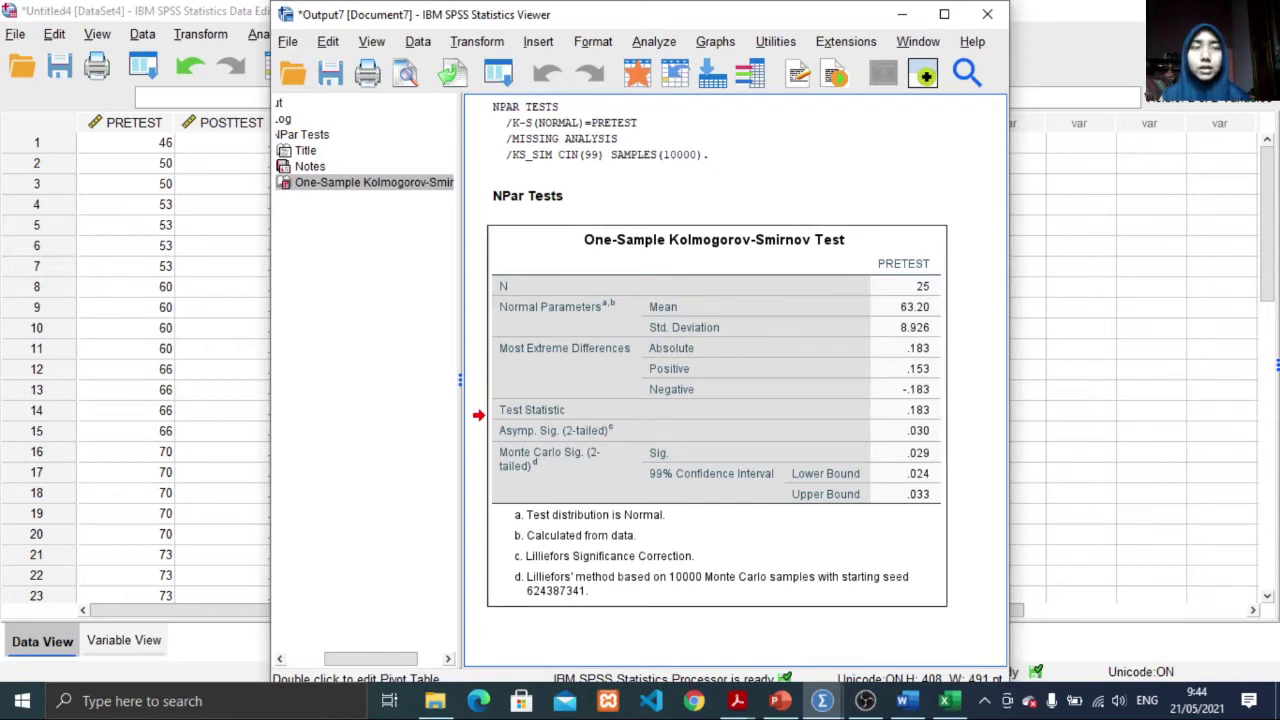
Step: Place the SPSS test output beside the Excel sheet and compare its mean, standard deviation and extreme differences with the manual calculation
left_click(1173, 12)
left_click_drag(757, 22, 1003, 26)
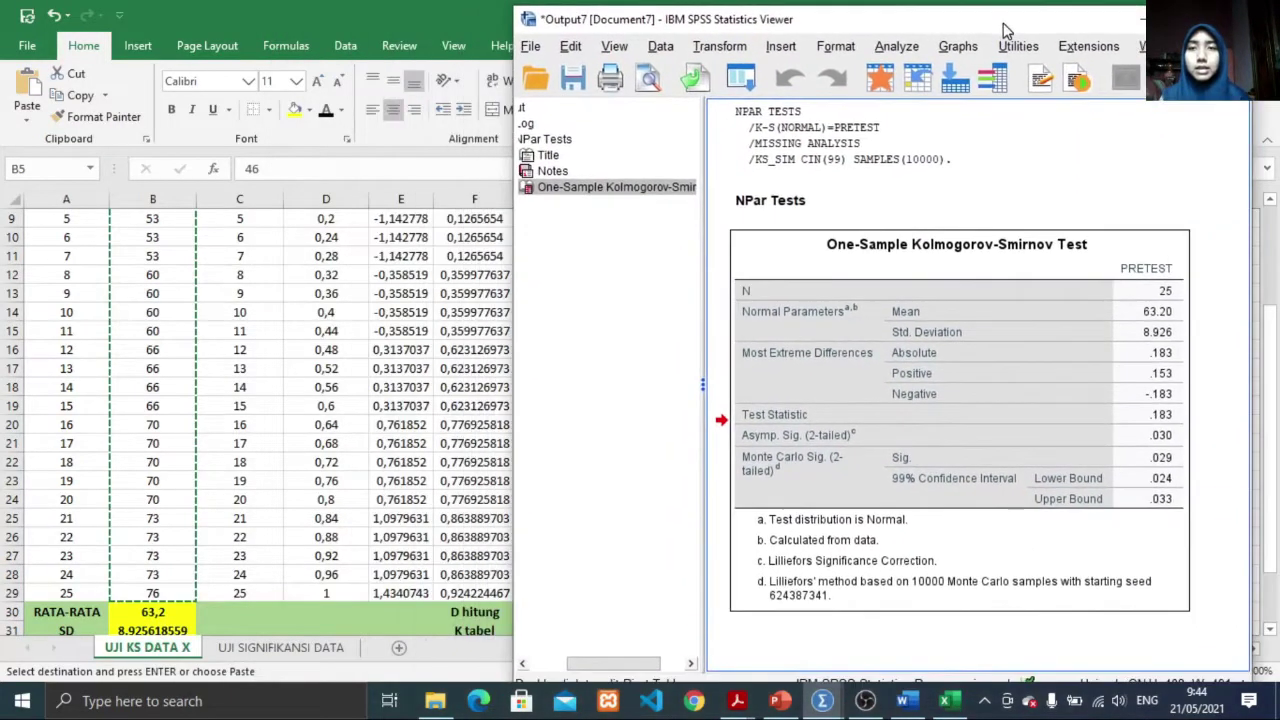
left_click(328, 358)
key("Escape")
scroll(374, 480, "down", 3)
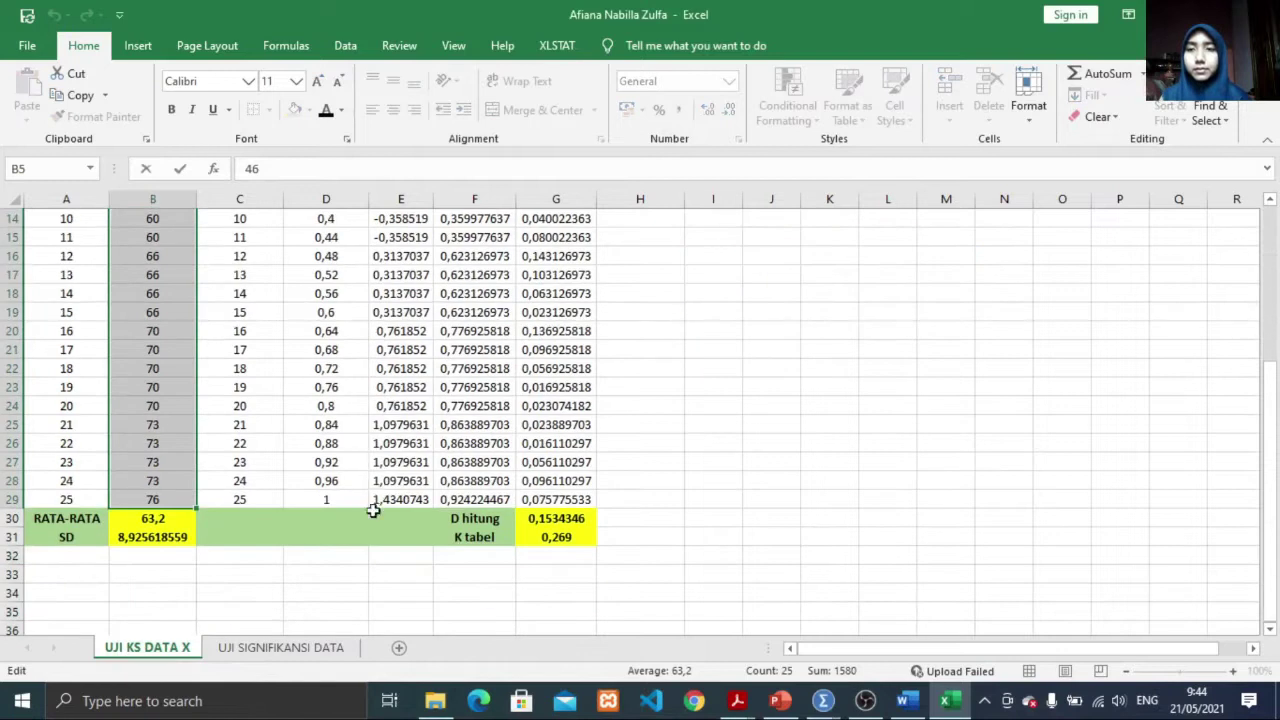
left_click(589, 569)
scroll(604, 571, "down", 2)
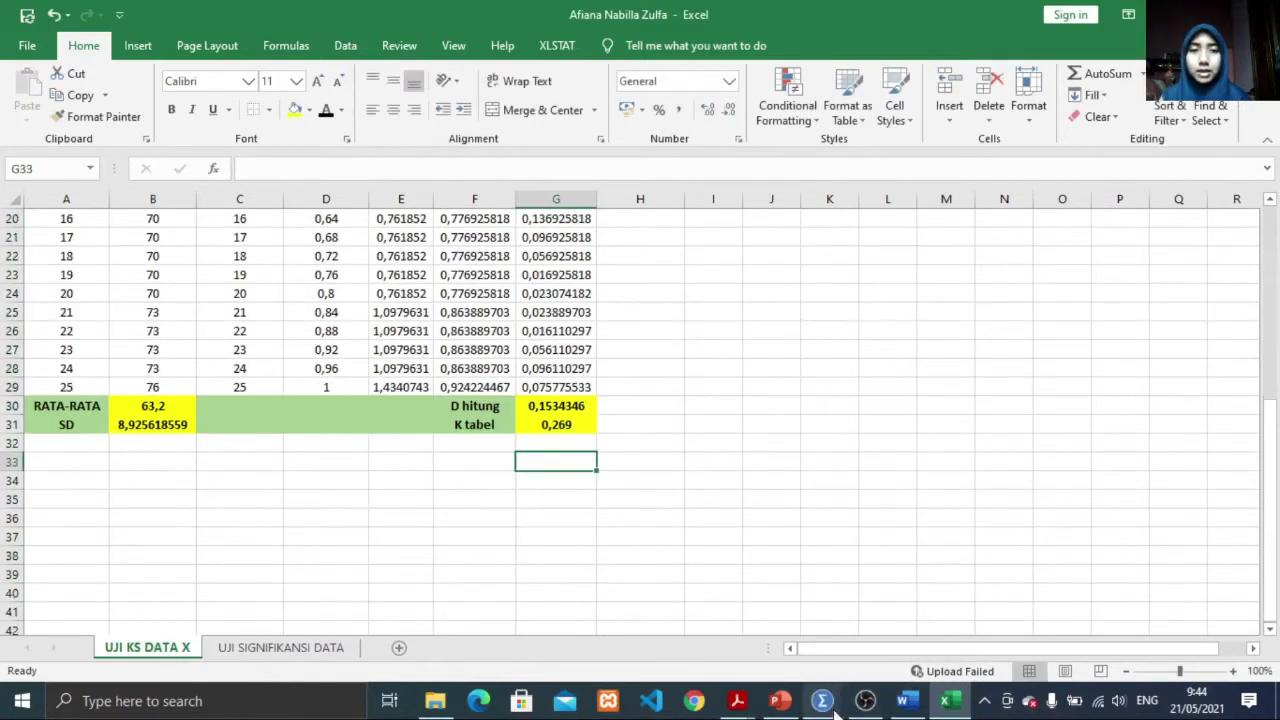
mouse_move(822, 701)
left_click(929, 646)
left_click_drag(858, 25, 920, 22)
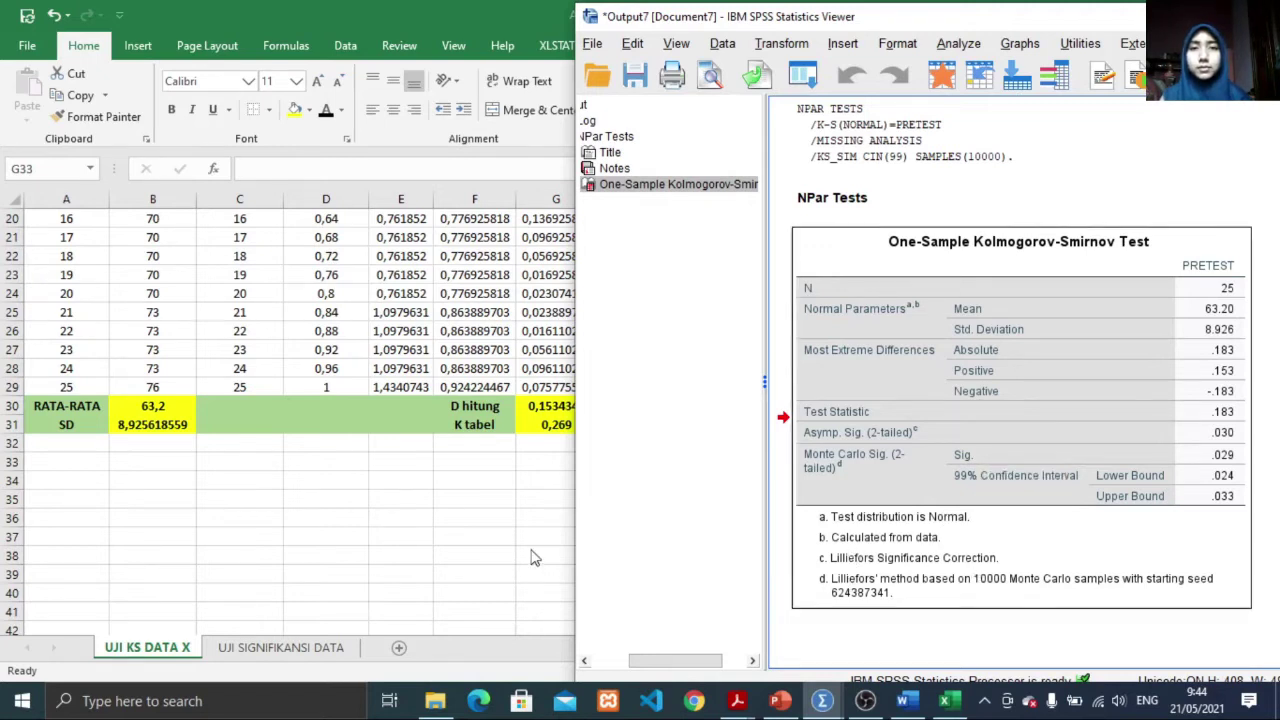
Step: Copy the posttest scores from column C of the Excel sheet UJI SIGNIFIKANSI DATA into the POSTTEST column in SPSS, starting at row 1
key("alt+Tab")
scroll(530, 550, "up", 6)
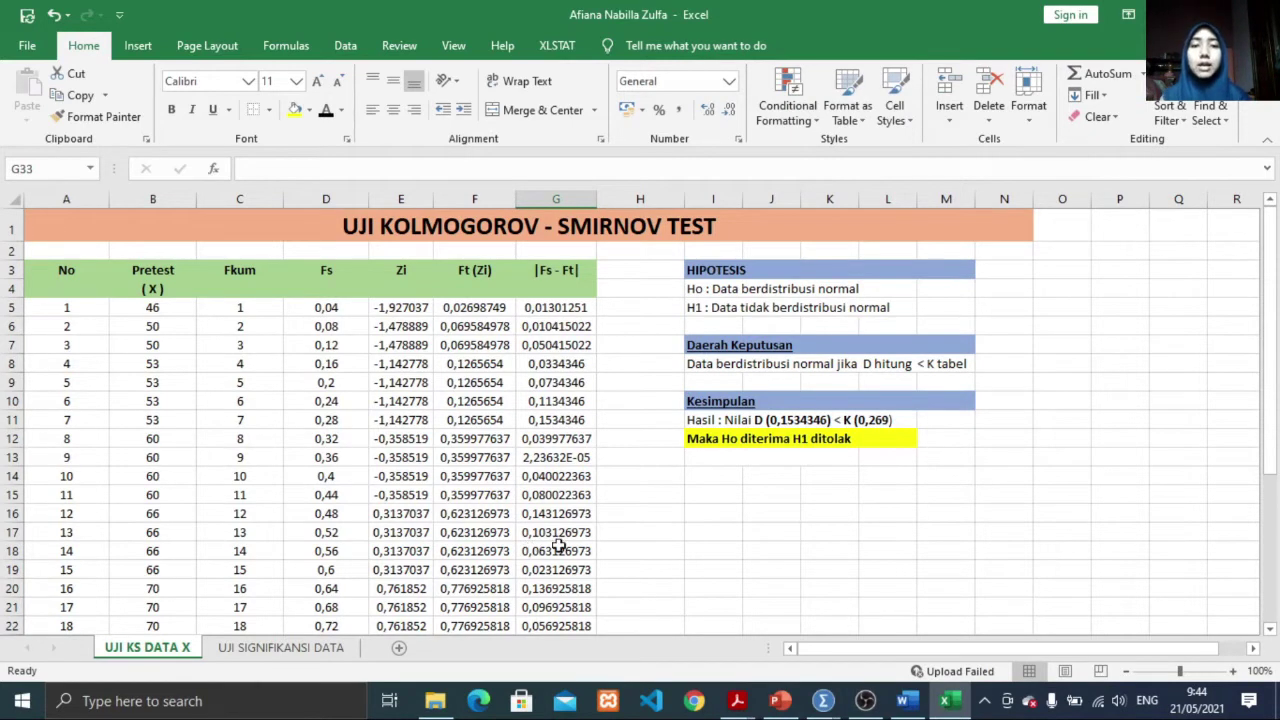
left_click(288, 648)
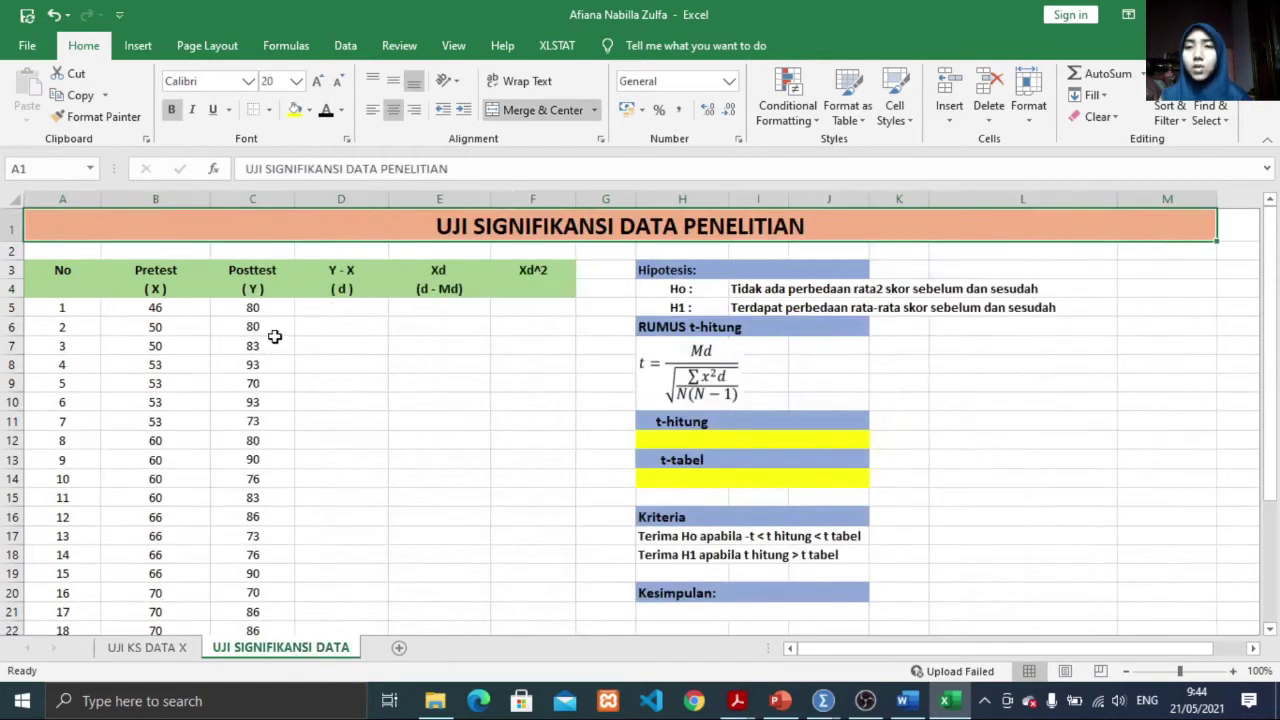
left_click_drag(277, 308, 257, 573)
key("ctrl+c")
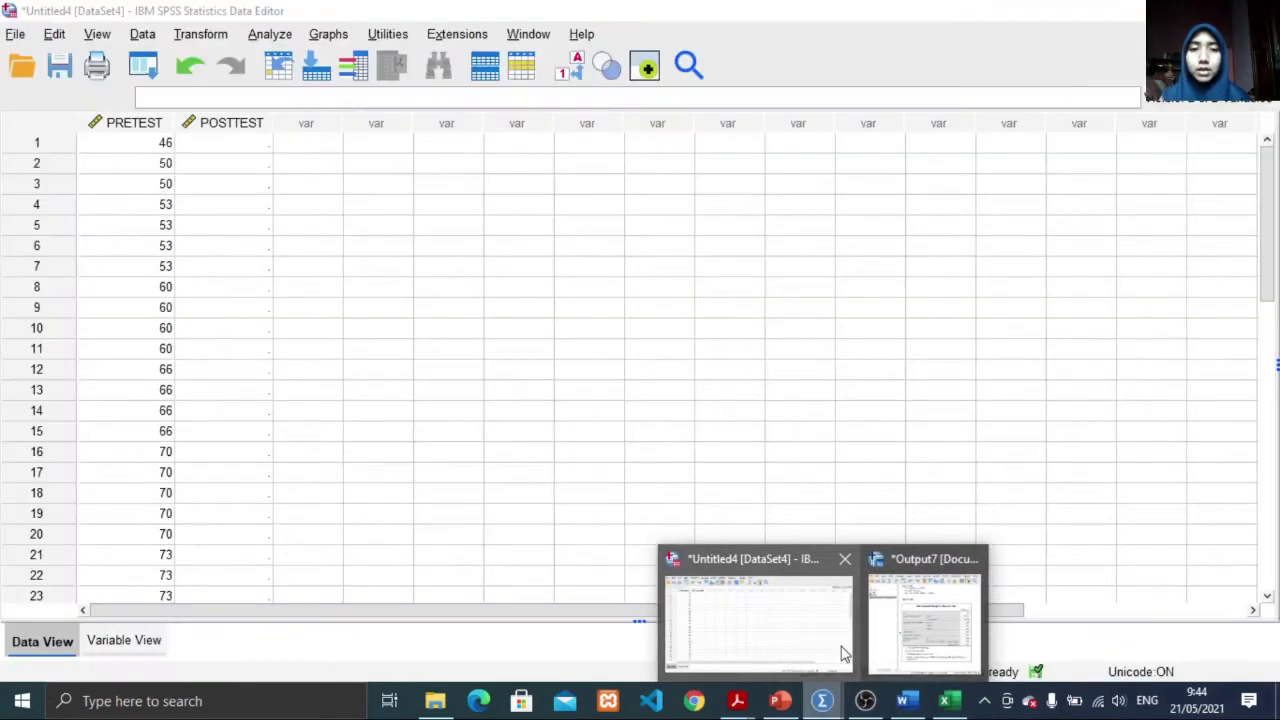
left_click(757, 612)
left_click(247, 150)
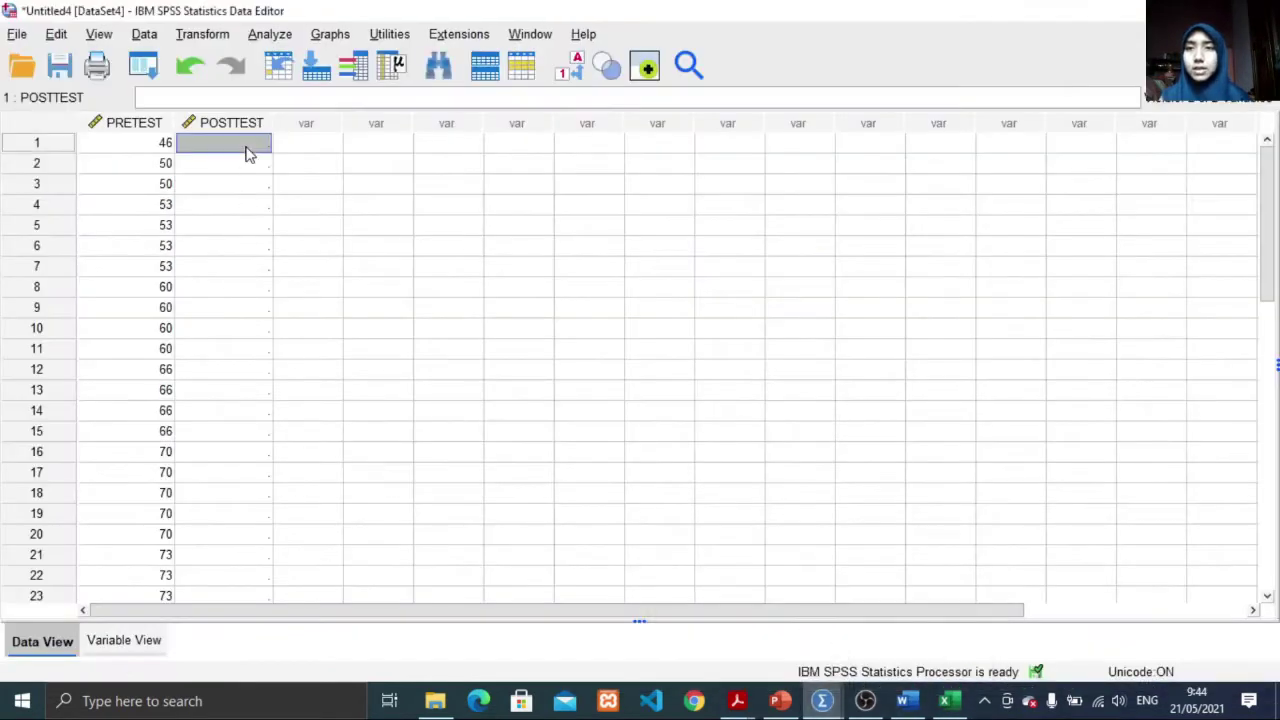
key("ctrl+v")
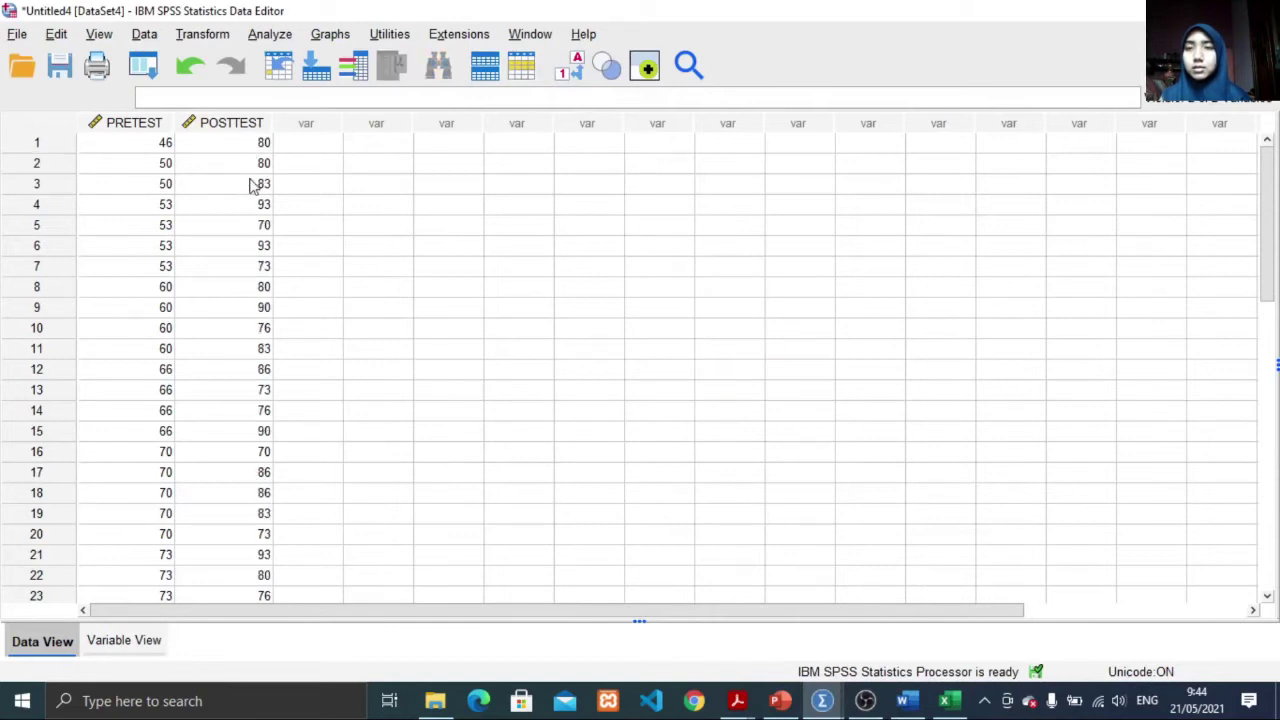
Step: Run the One-Sample Kolmogorov-Smirnov test again with POSTTEST replacing PRETEST as the test variable, keeping the Normal distribution
left_click(268, 36)
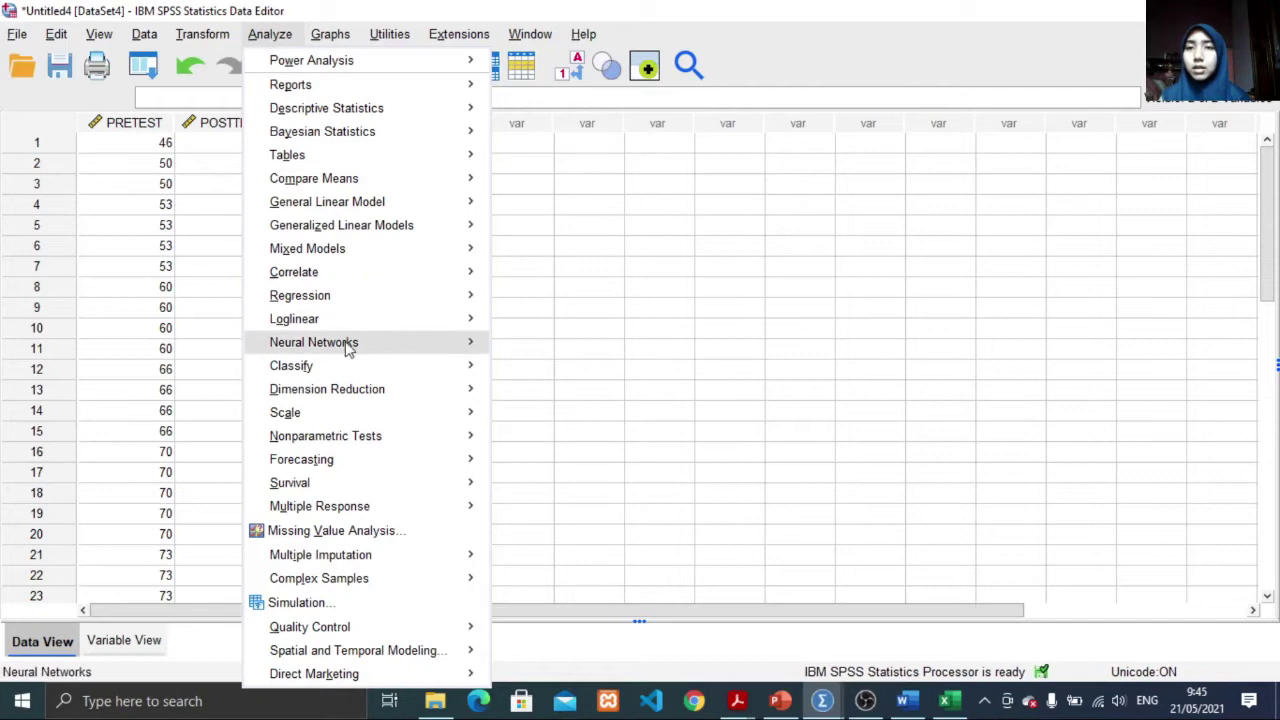
mouse_move(362, 440)
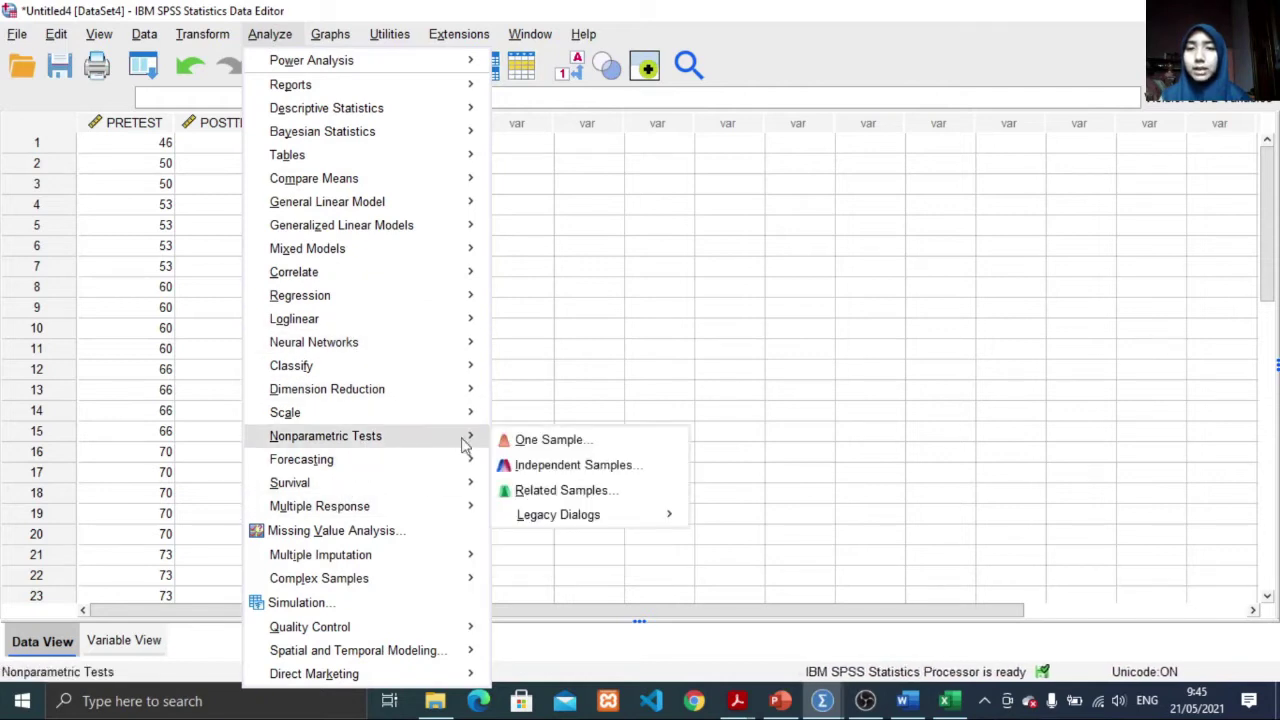
mouse_move(537, 518)
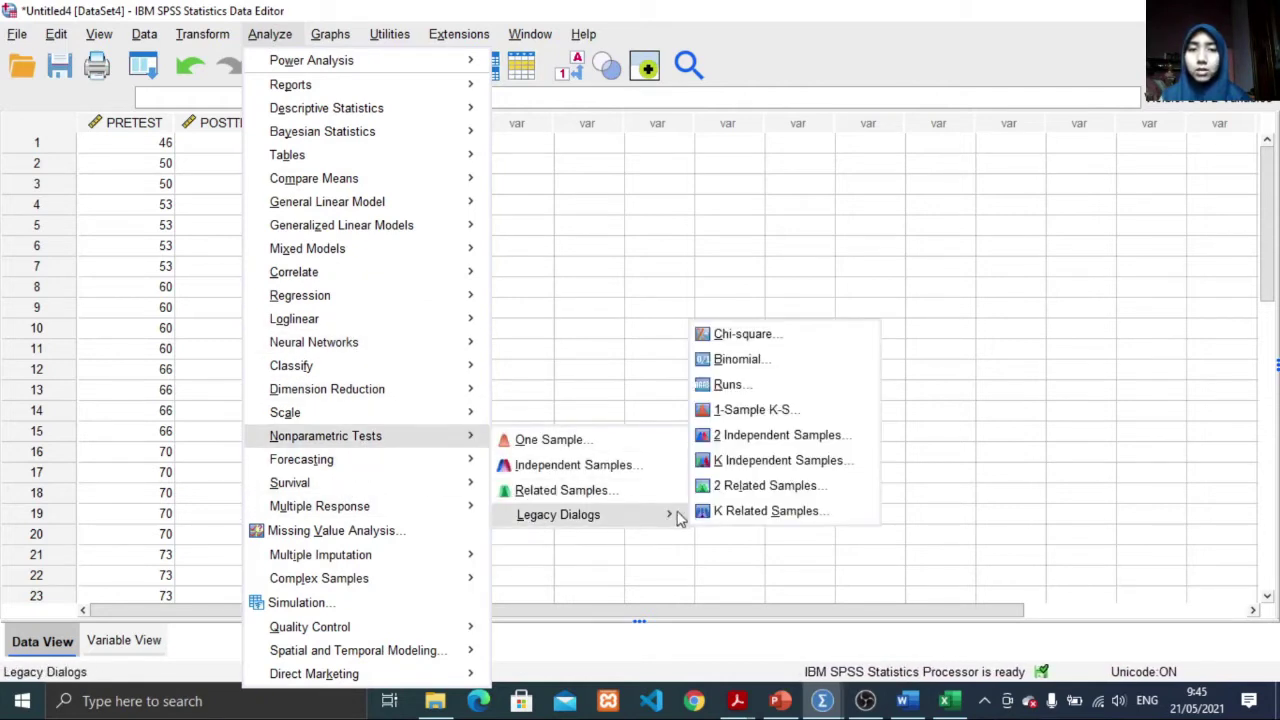
left_click(737, 410)
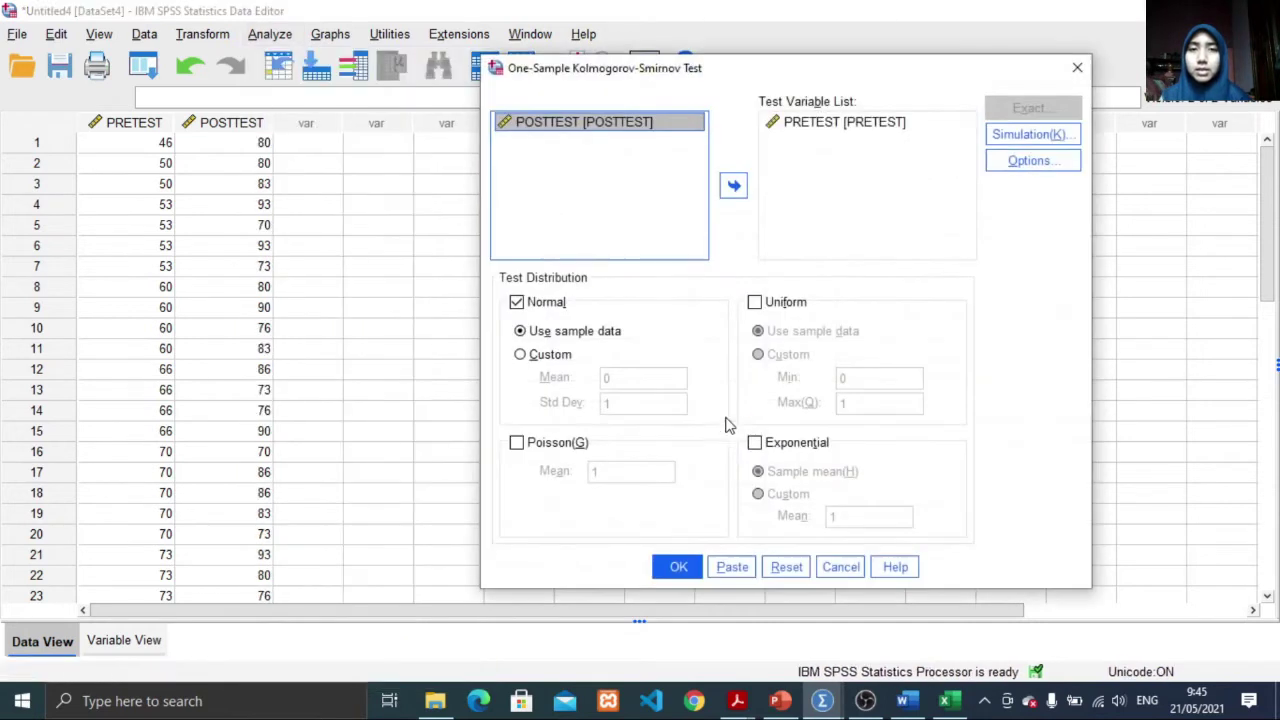
left_click(818, 124)
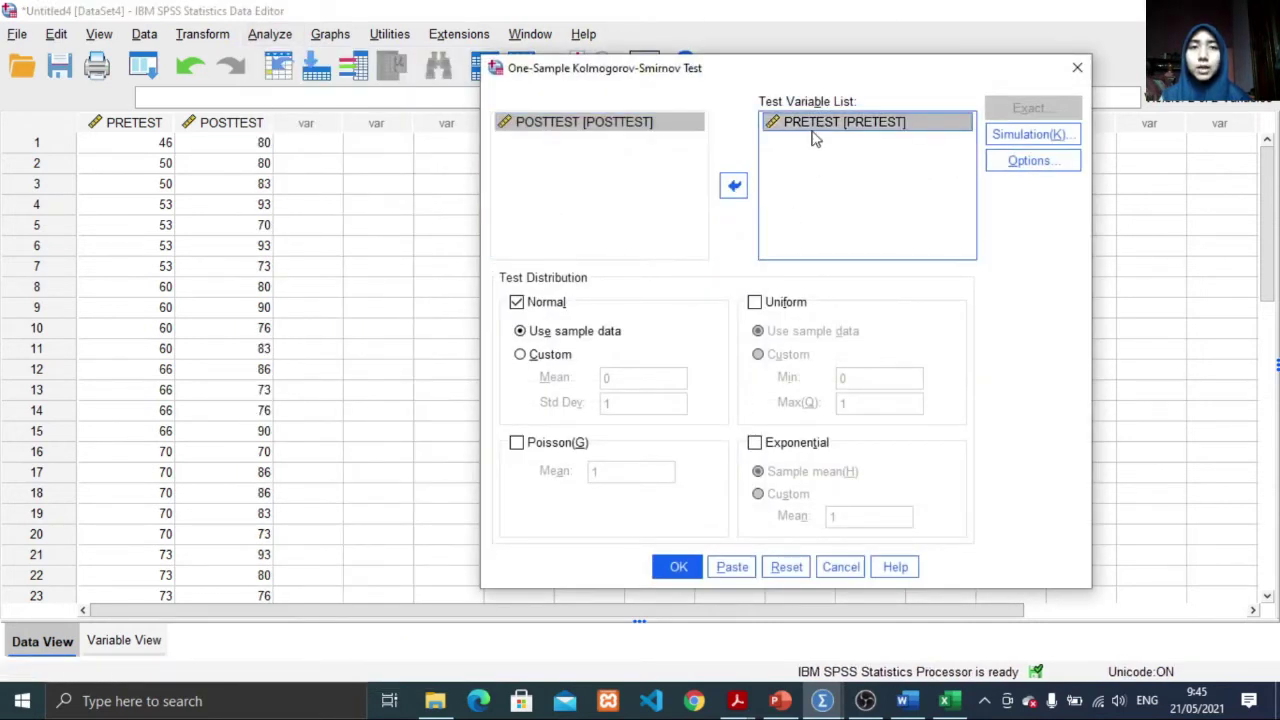
left_click(734, 186)
left_click(673, 150)
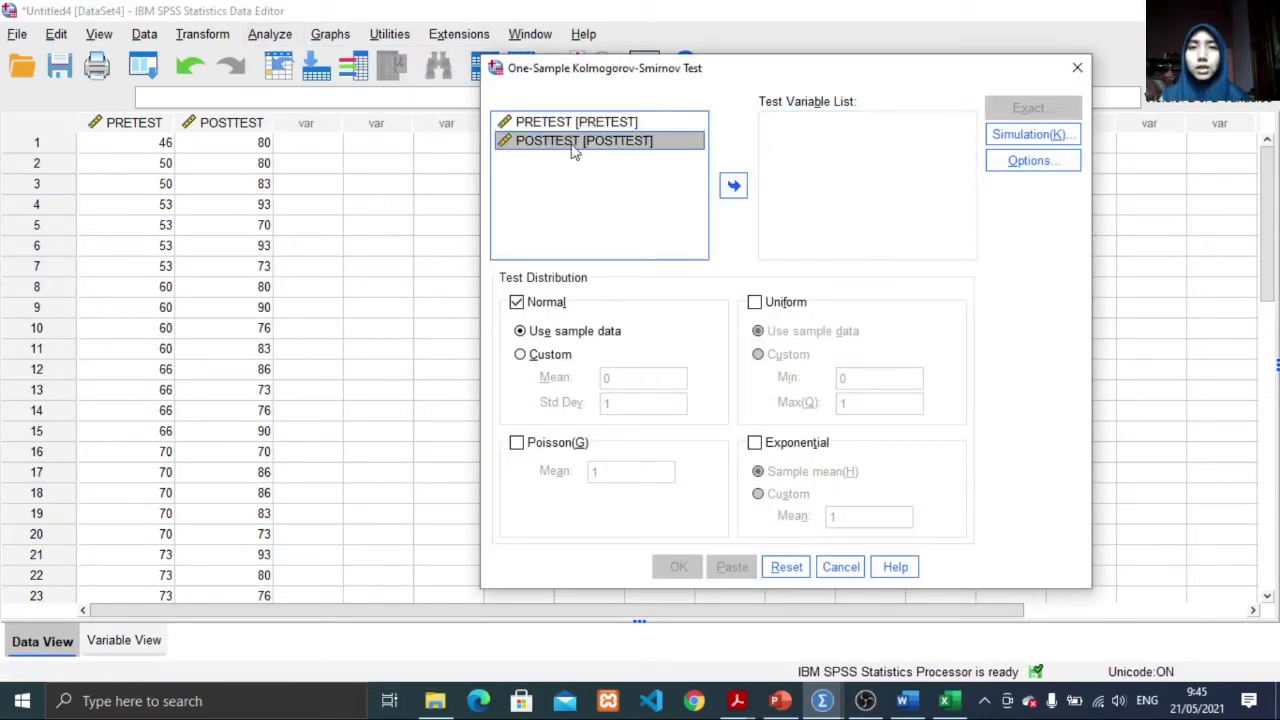
left_click(737, 191)
left_click(678, 567)
left_click_drag(966, 17, 759, 22)
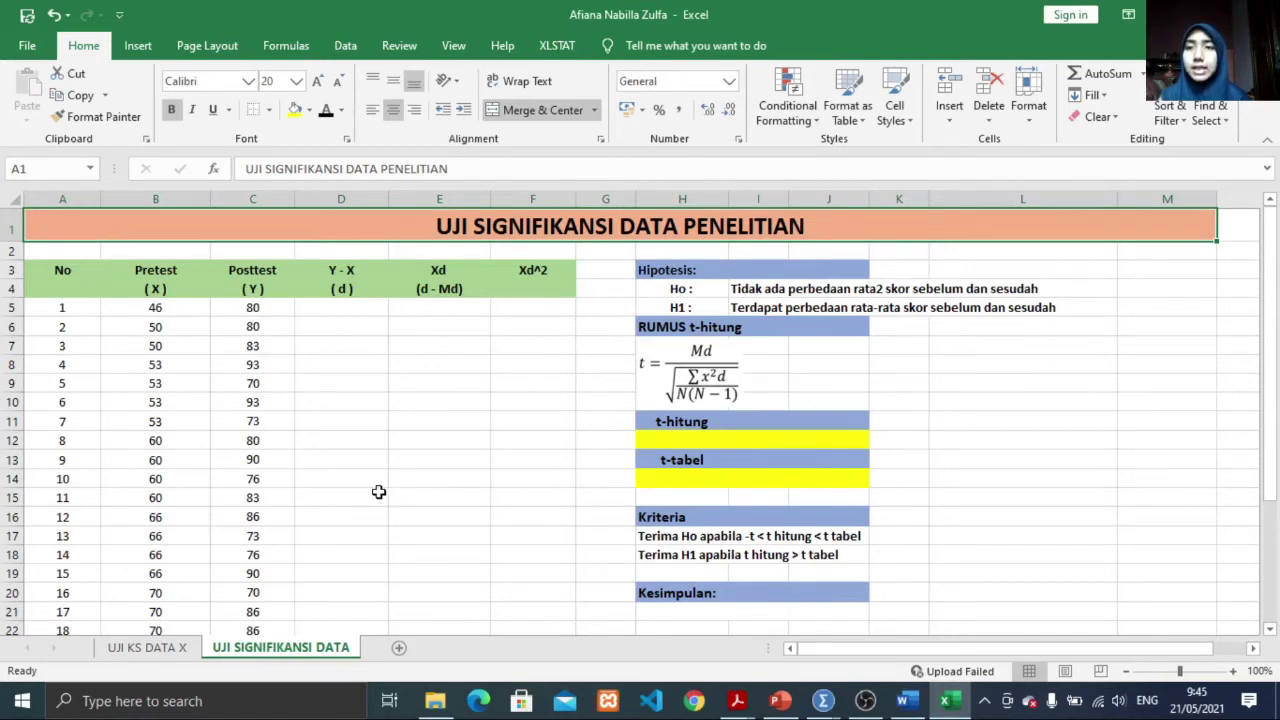
Step: Sort the pretest and posttest scores in B5:C29 by column B cell values, smallest to largest, without headers
scroll(378, 491, "down", 1)
scroll(378, 491, "up", 1)
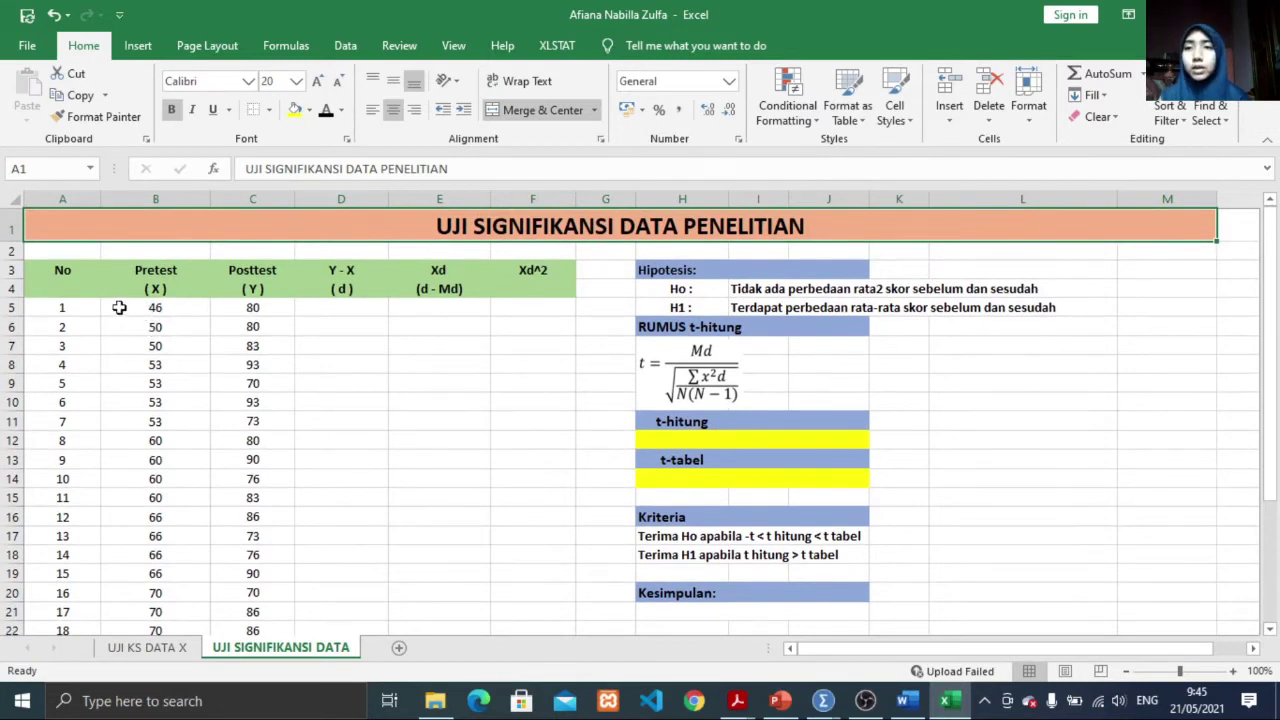
left_click_drag(121, 308, 262, 596)
scroll(262, 596, "up", 3)
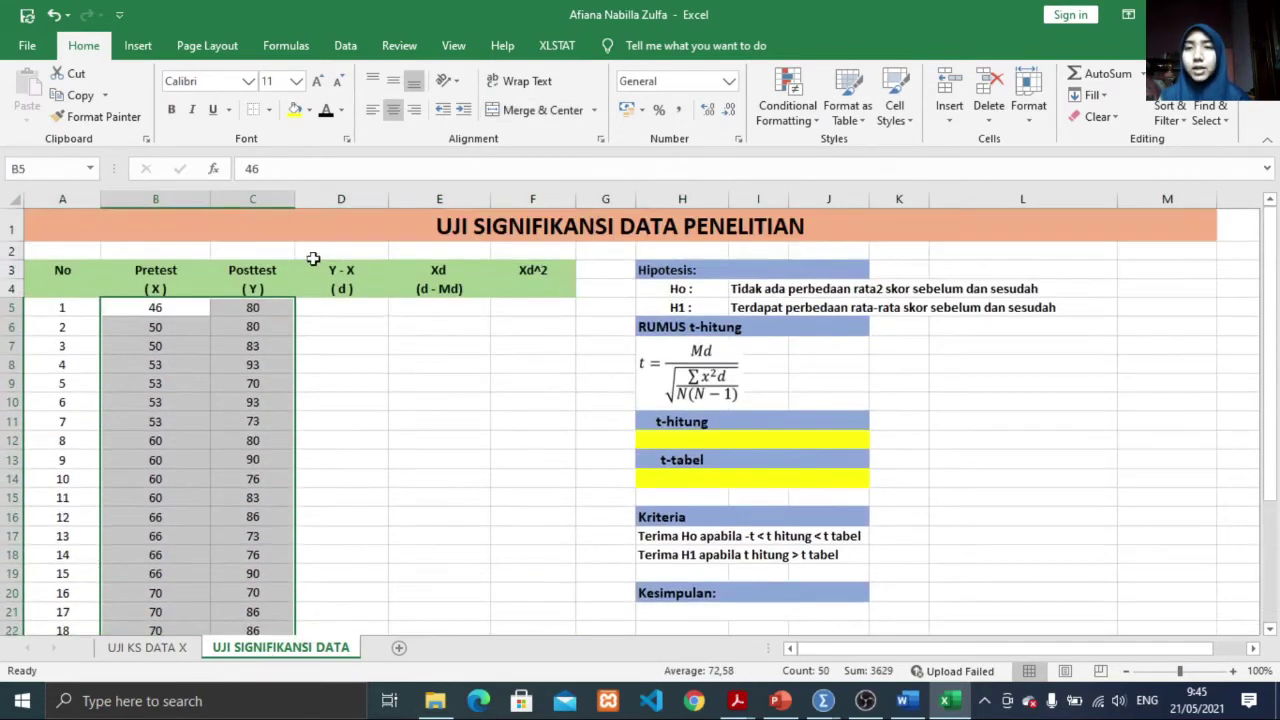
left_click(346, 46)
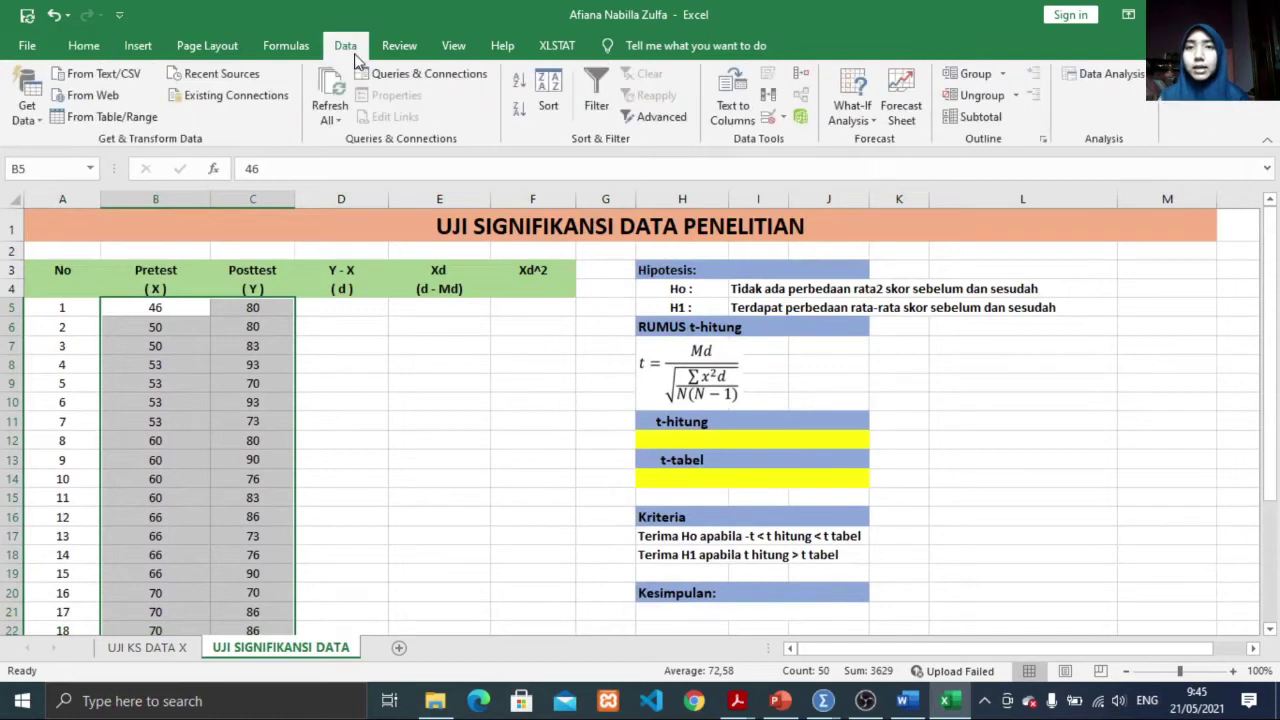
left_click(548, 118)
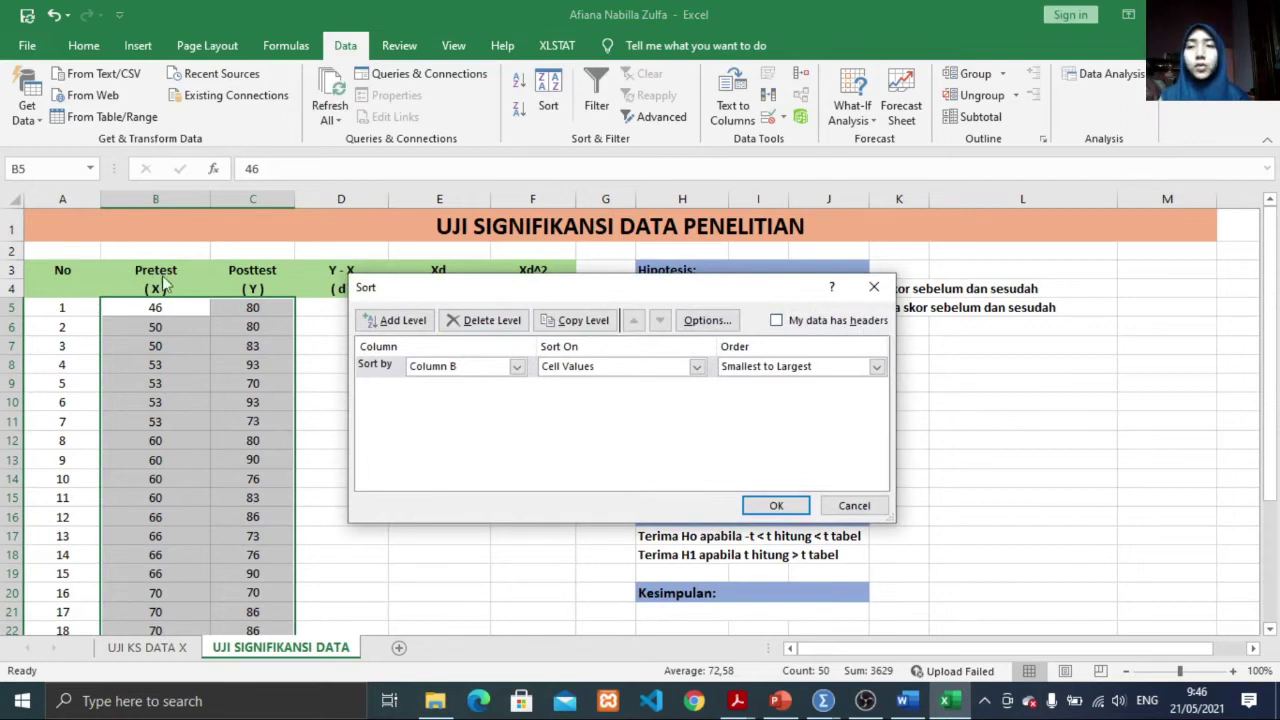
left_click(516, 367)
left_click(449, 385)
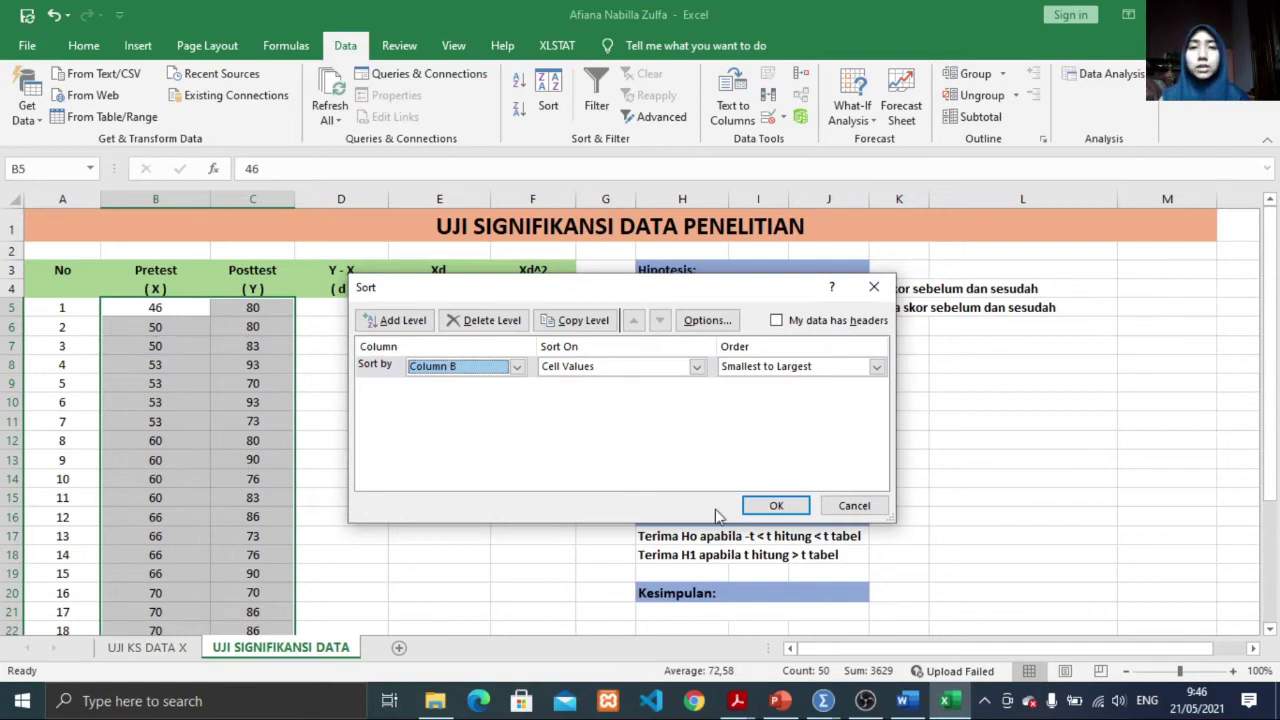
left_click(774, 510)
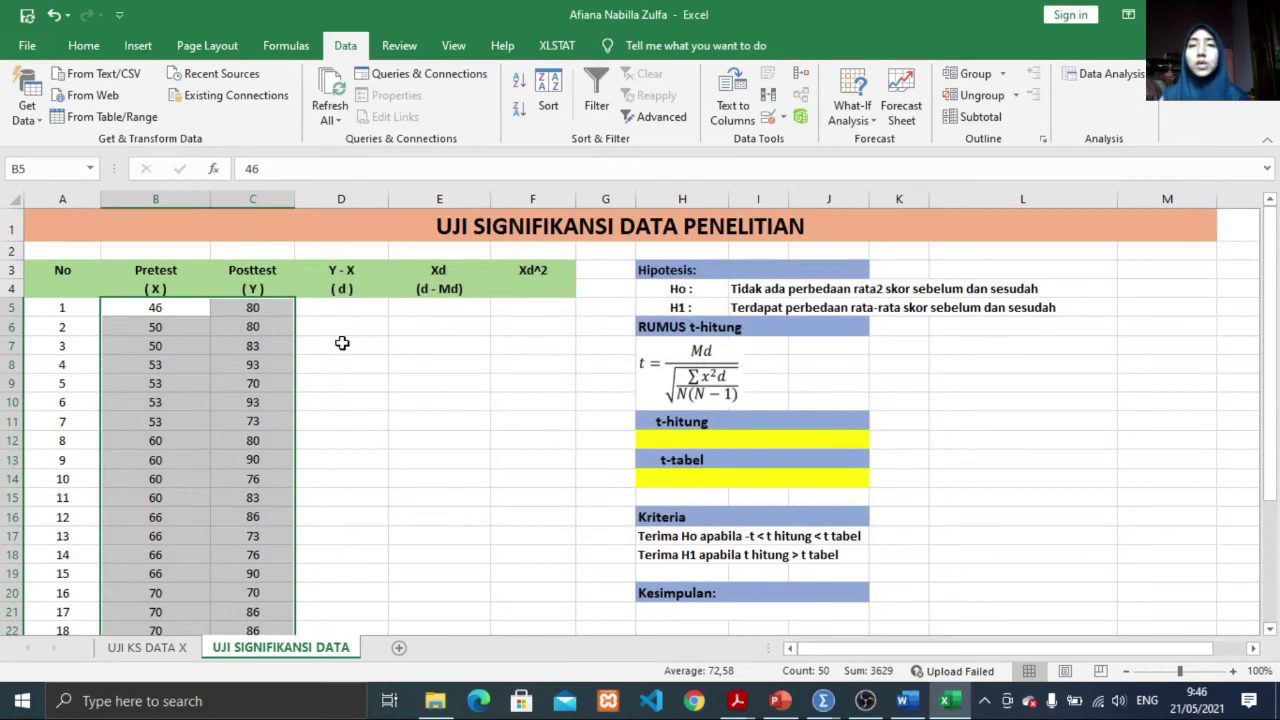
left_click(83, 45)
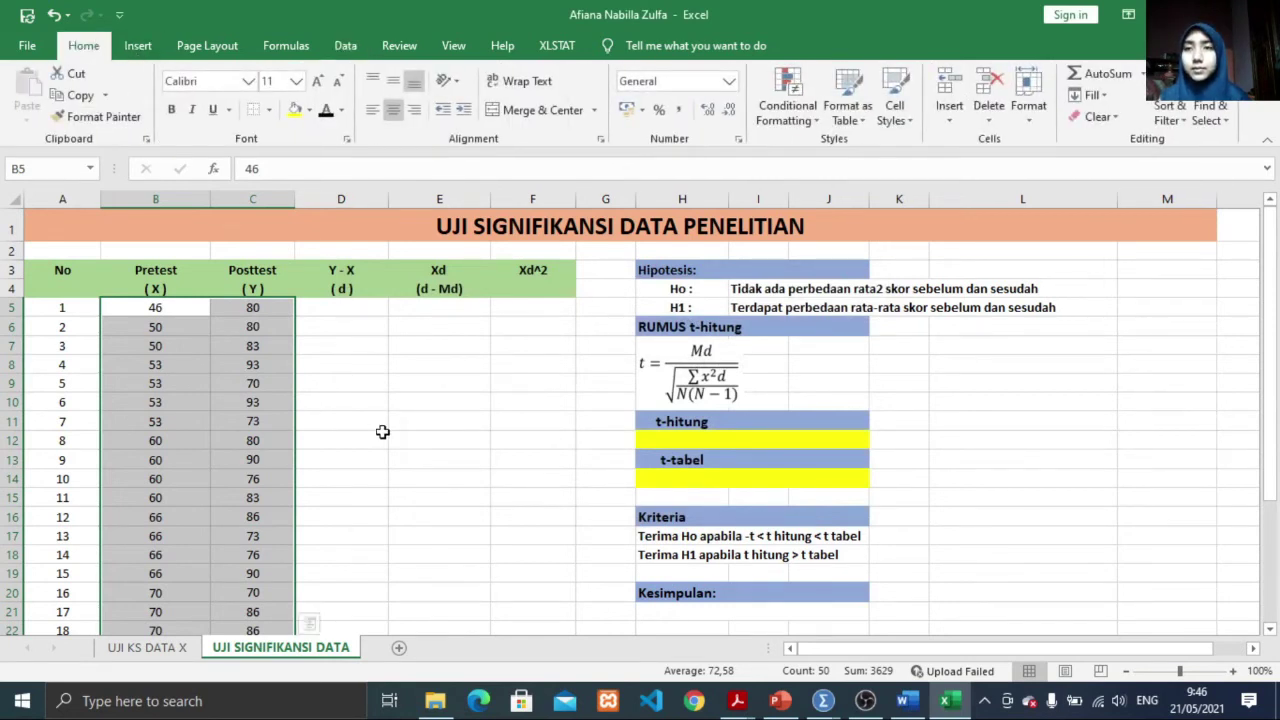
Step: Calculate the posttest-pretest difference with =C5-B5 in D5 and fill the formula down to D29
left_click(382, 433)
scroll(383, 432, "down", 1)
scroll(383, 434, "down", 5)
scroll(383, 434, "up", 5)
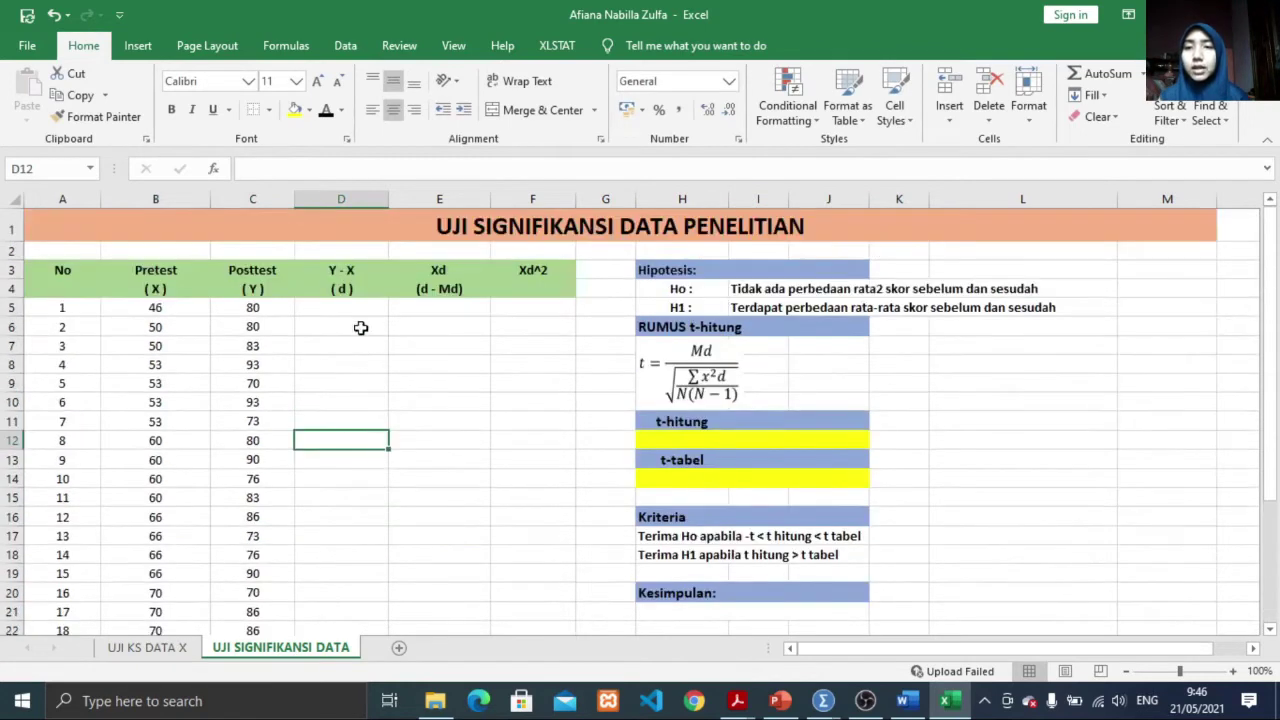
left_click(359, 308)
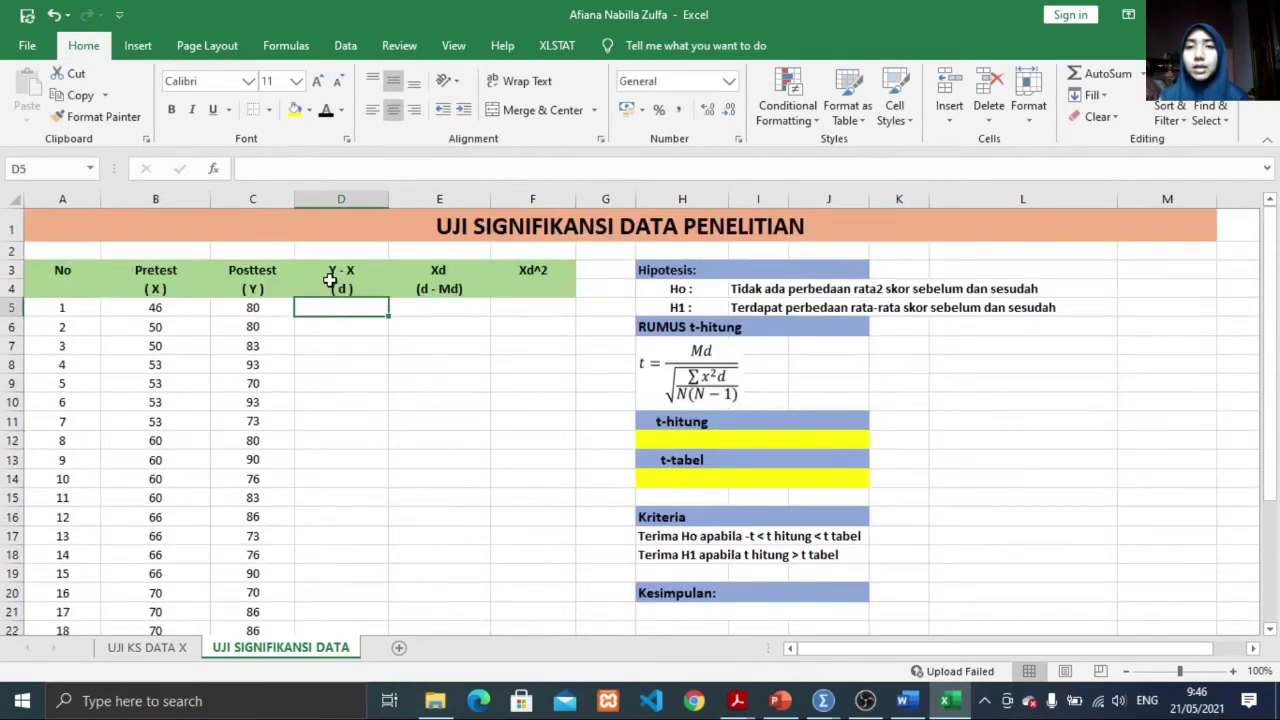
type("=")
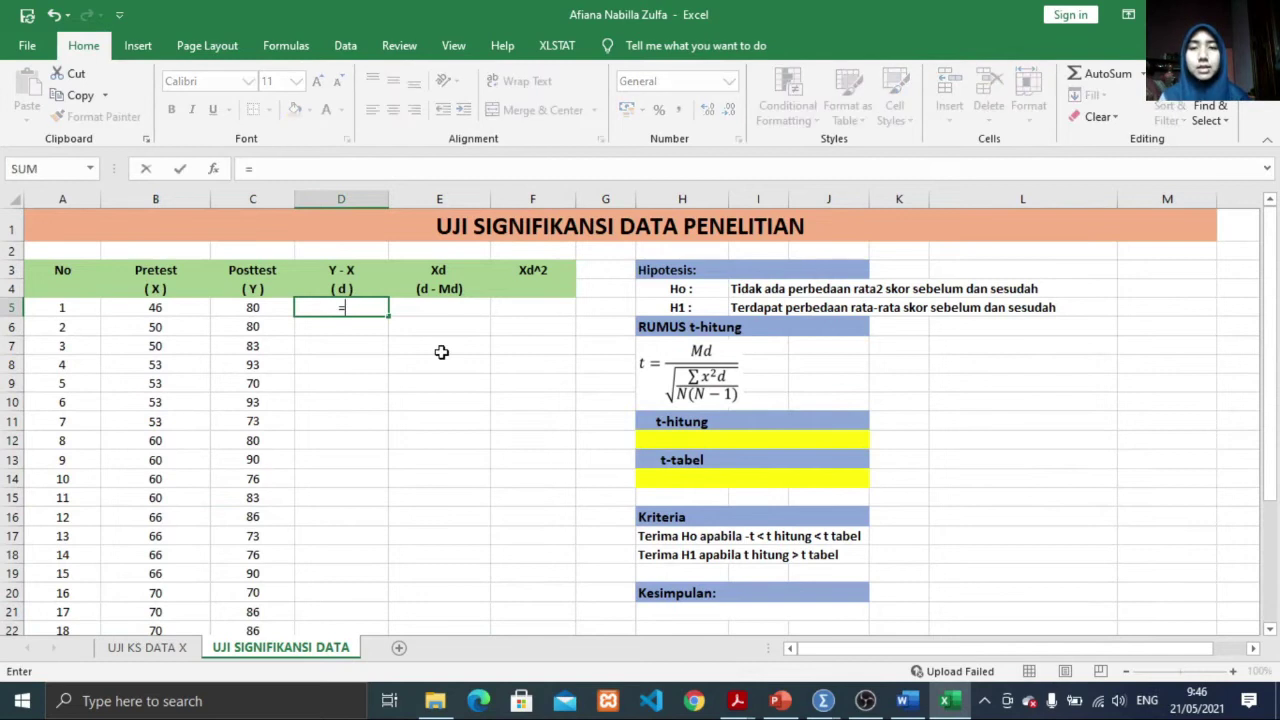
left_click(274, 312)
type("-")
left_click(177, 317)
key("Return")
left_click(345, 310)
left_click_drag(388, 317, 370, 586)
Step: Calculate the mean difference (Md) in D30 with the AVERAGE of D5:D29
left_click(362, 604)
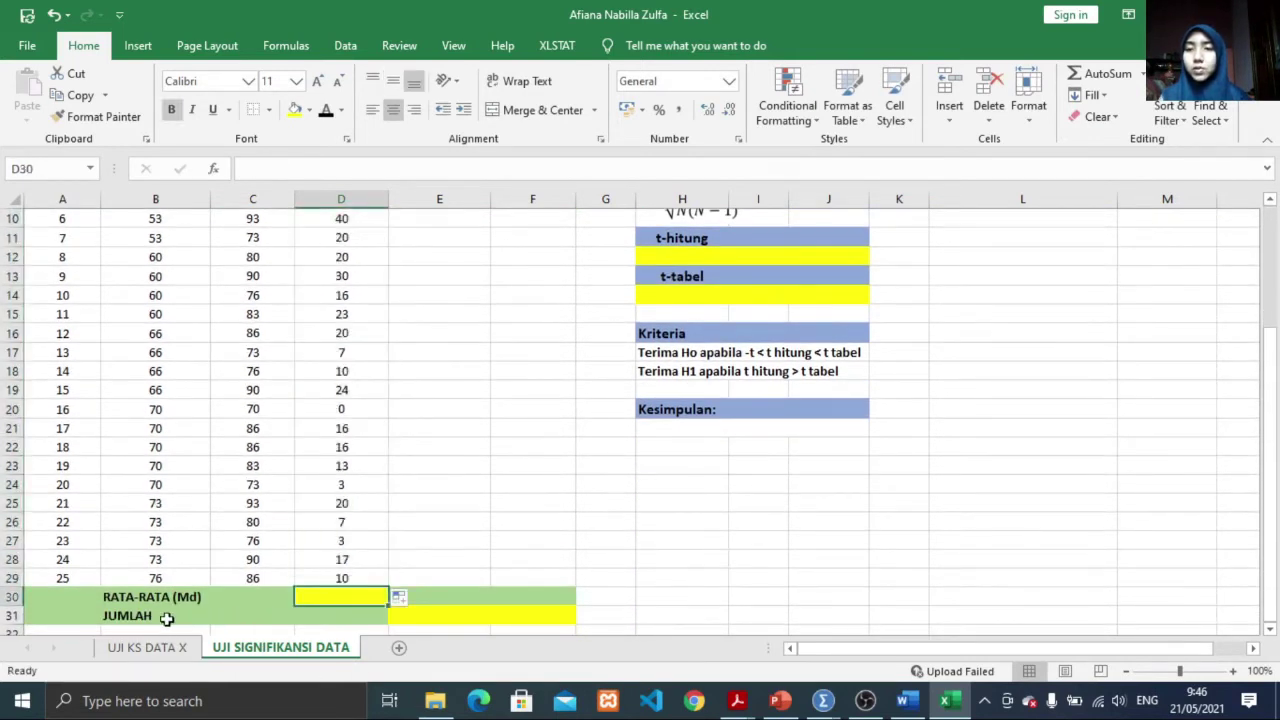
scroll(422, 585, "down", 2)
scroll(422, 579, "up", 1)
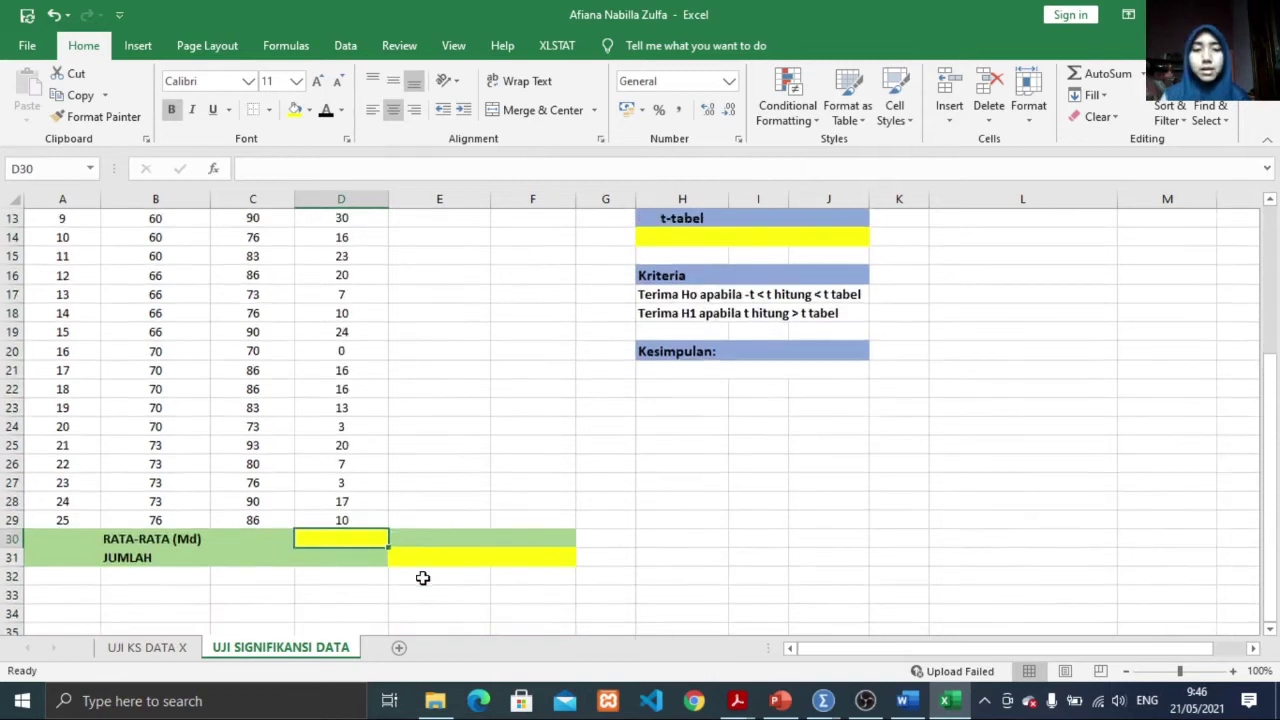
type("=AVE")
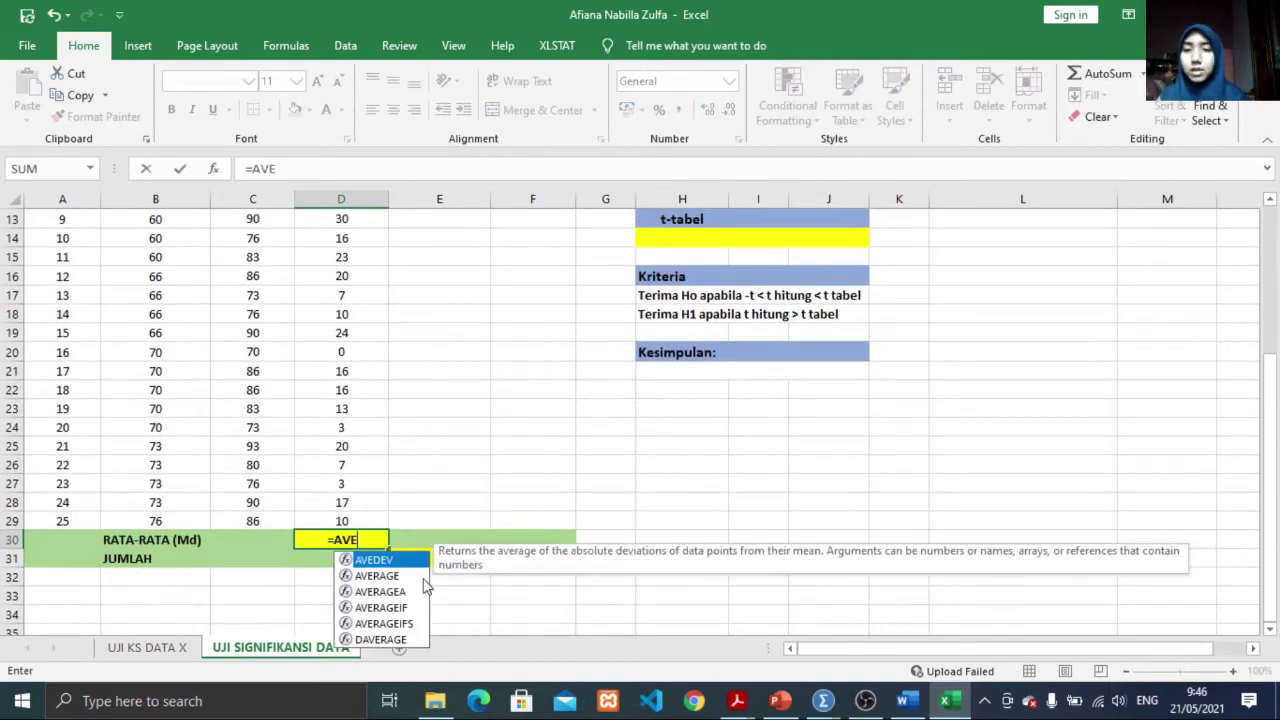
double_click(423, 577)
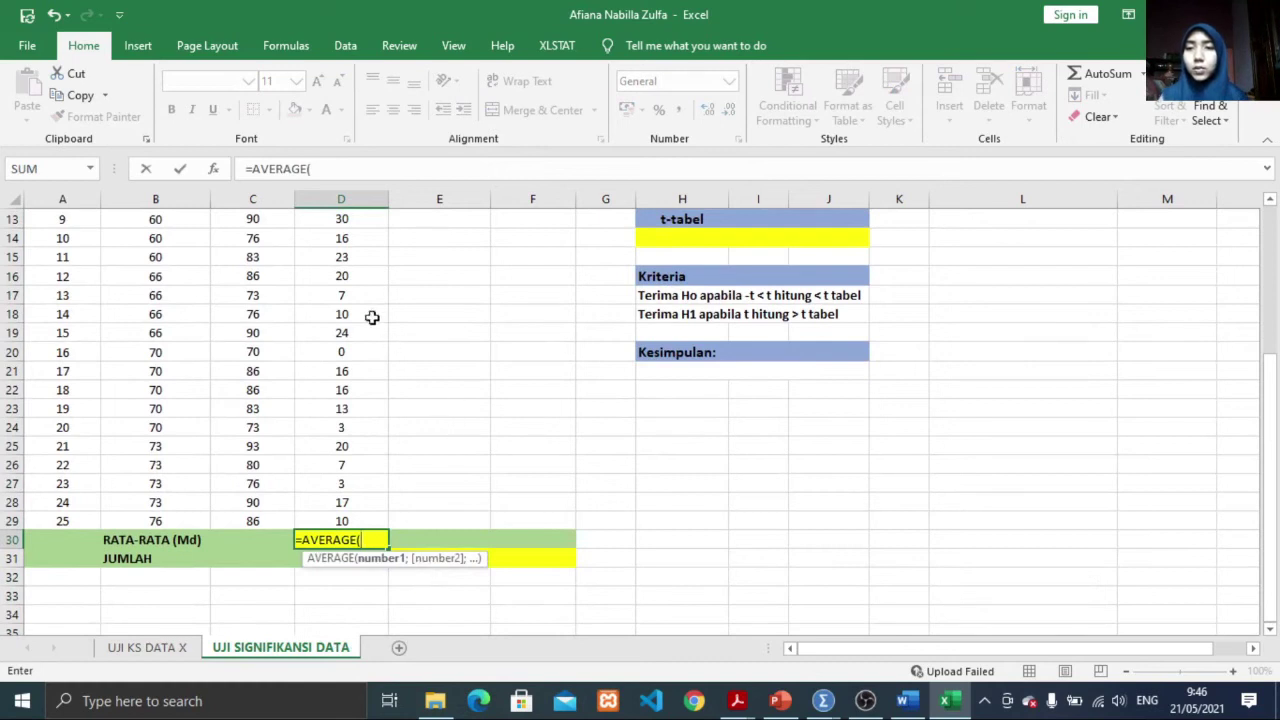
scroll(367, 307, "up", 4)
left_click_drag(367, 307, 360, 585)
type(")")
key("Return")
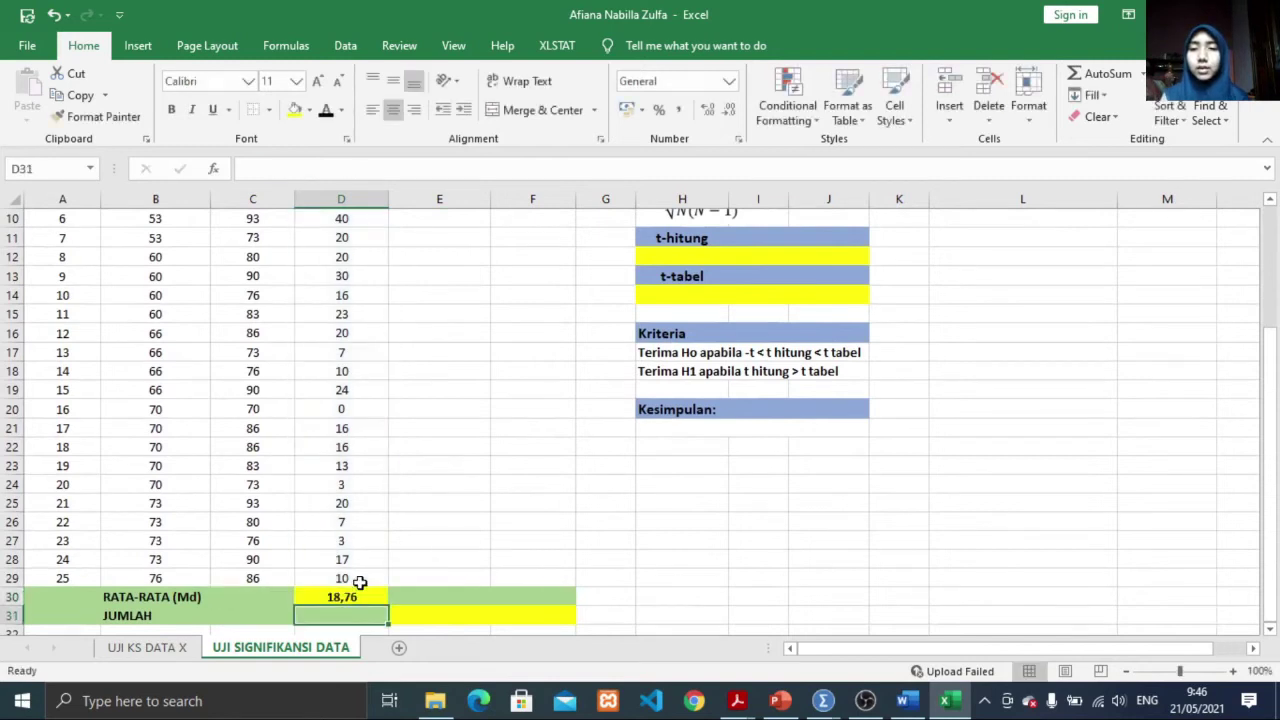
Step: Compute the Xd deviations with =D5-$D$30 in E5 and fill the formula down to E29
scroll(360, 583, "up", 3)
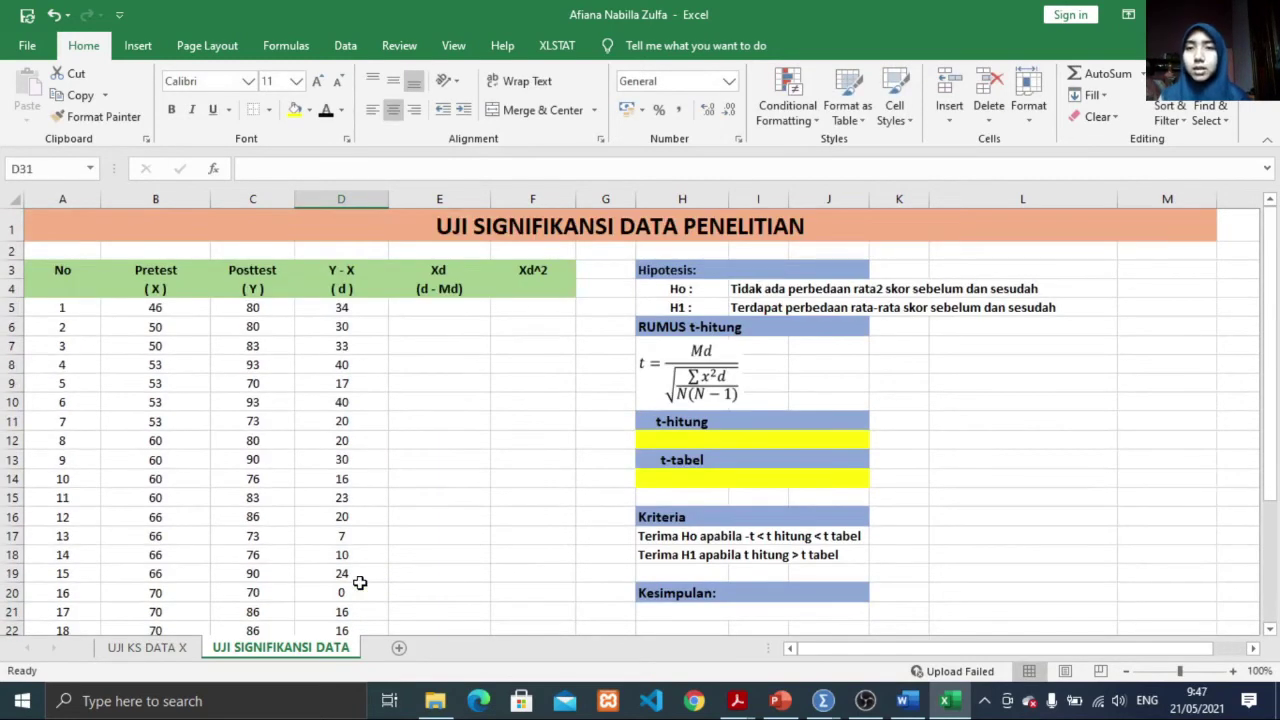
left_click(473, 307)
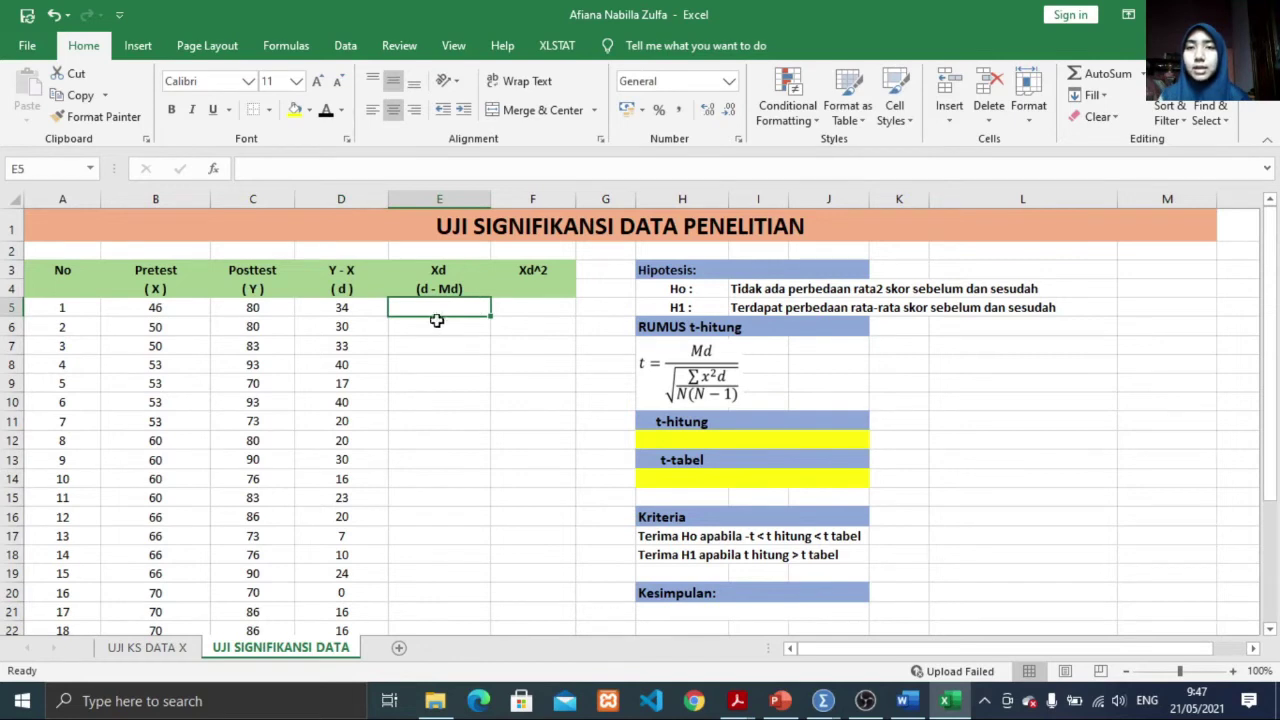
type("=")
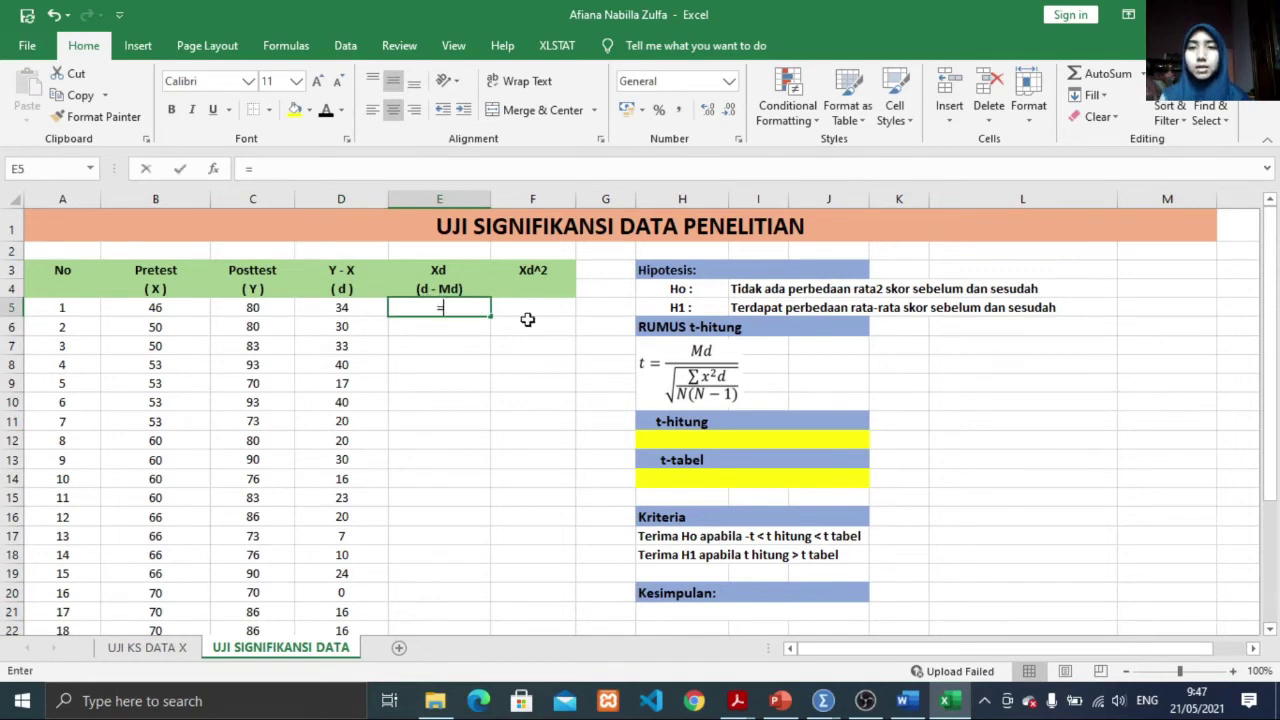
left_click(350, 308)
type("-")
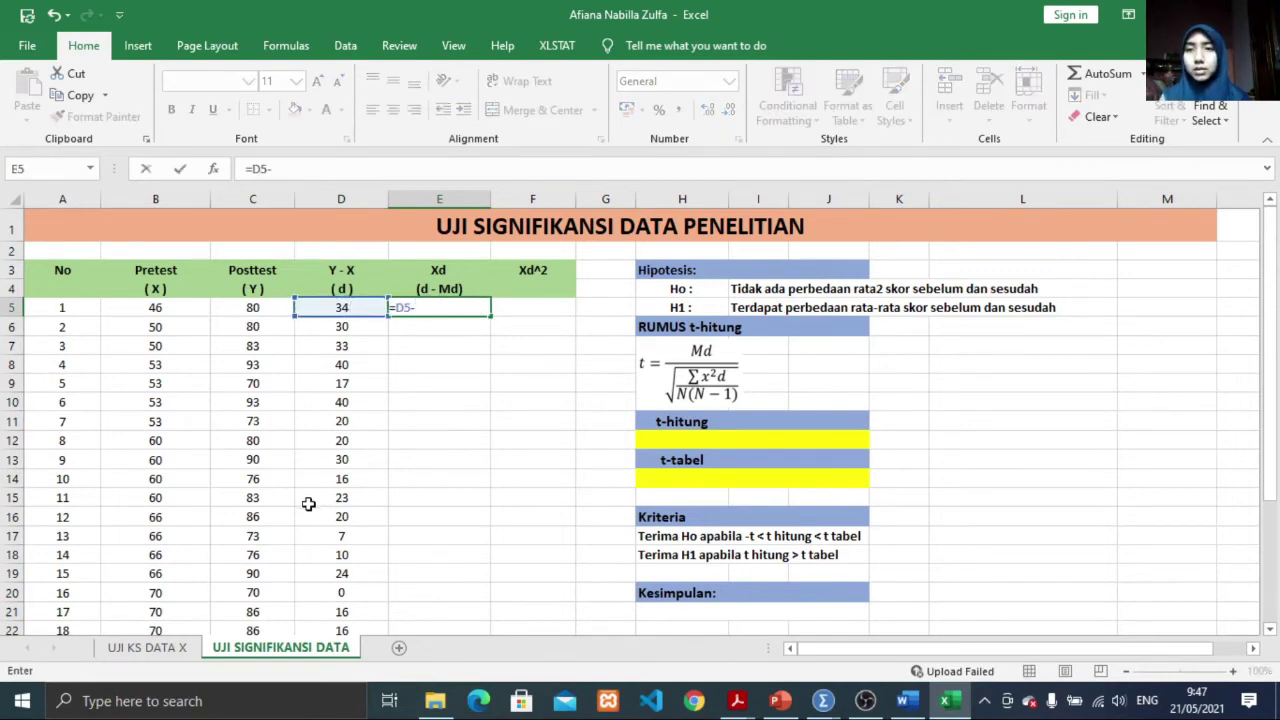
scroll(309, 503, "down", 4)
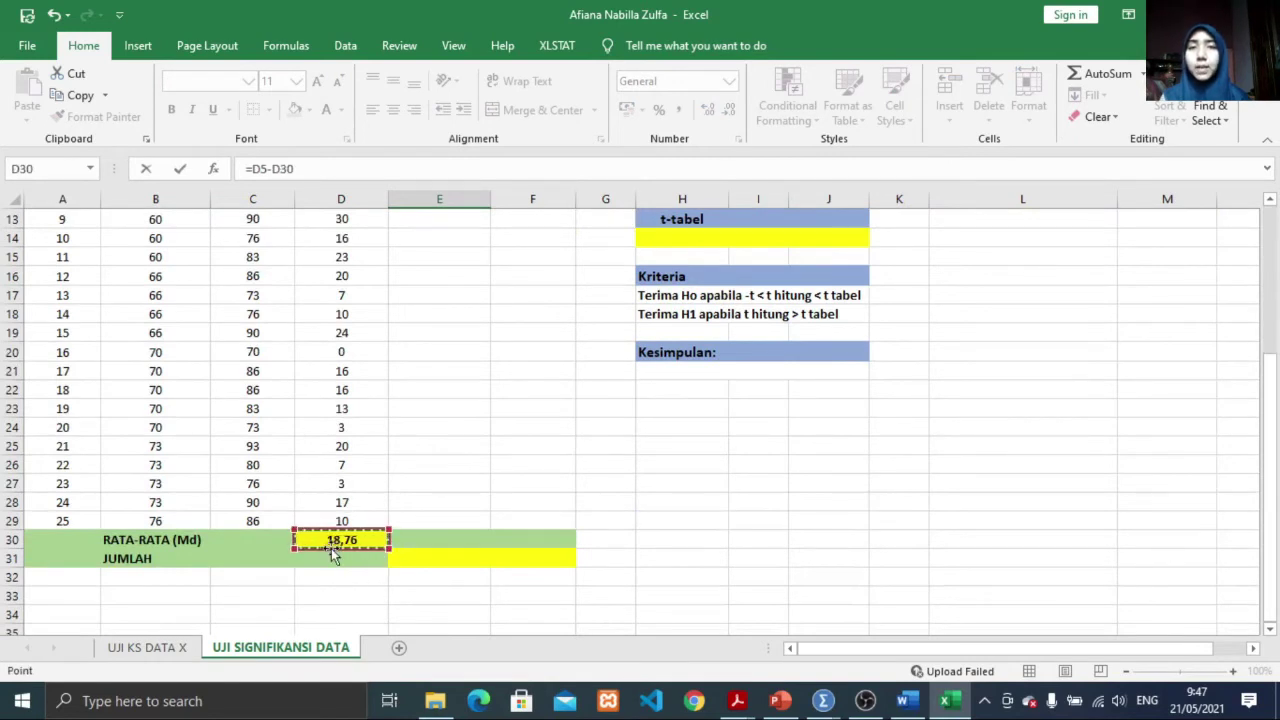
scroll(341, 560, "up", 1)
scroll(341, 560, "up", 4)
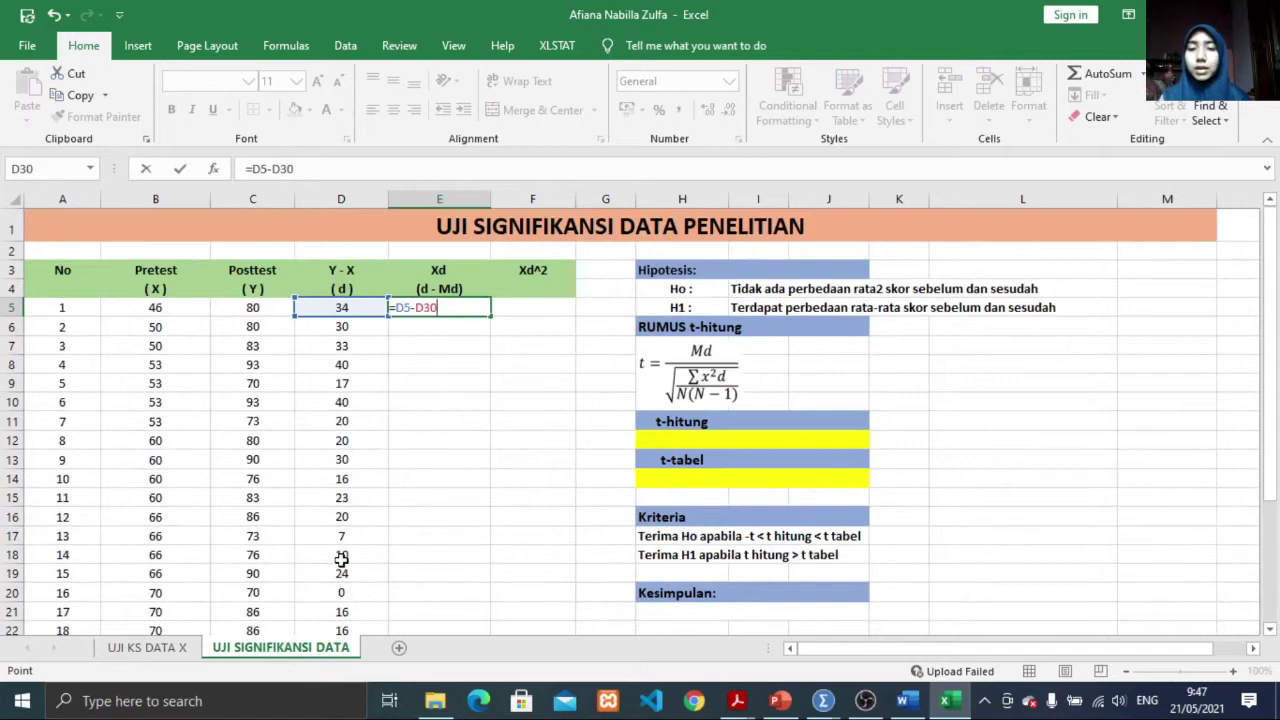
key("F4")
key("Return")
left_click(485, 311)
left_click_drag(490, 316, 487, 560)
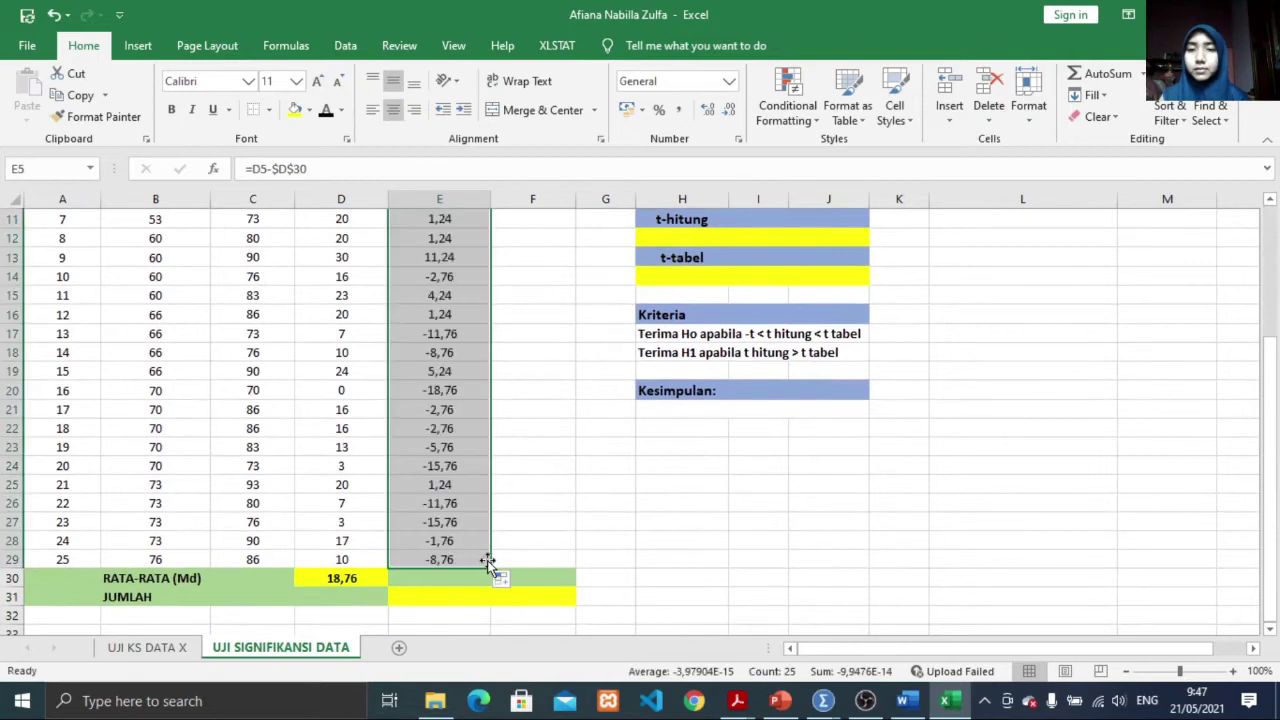
Step: Total the Xd column in the JUMLAH row with =SUM(E5:E29) in E31 and extend the formula to F31
left_click(470, 598)
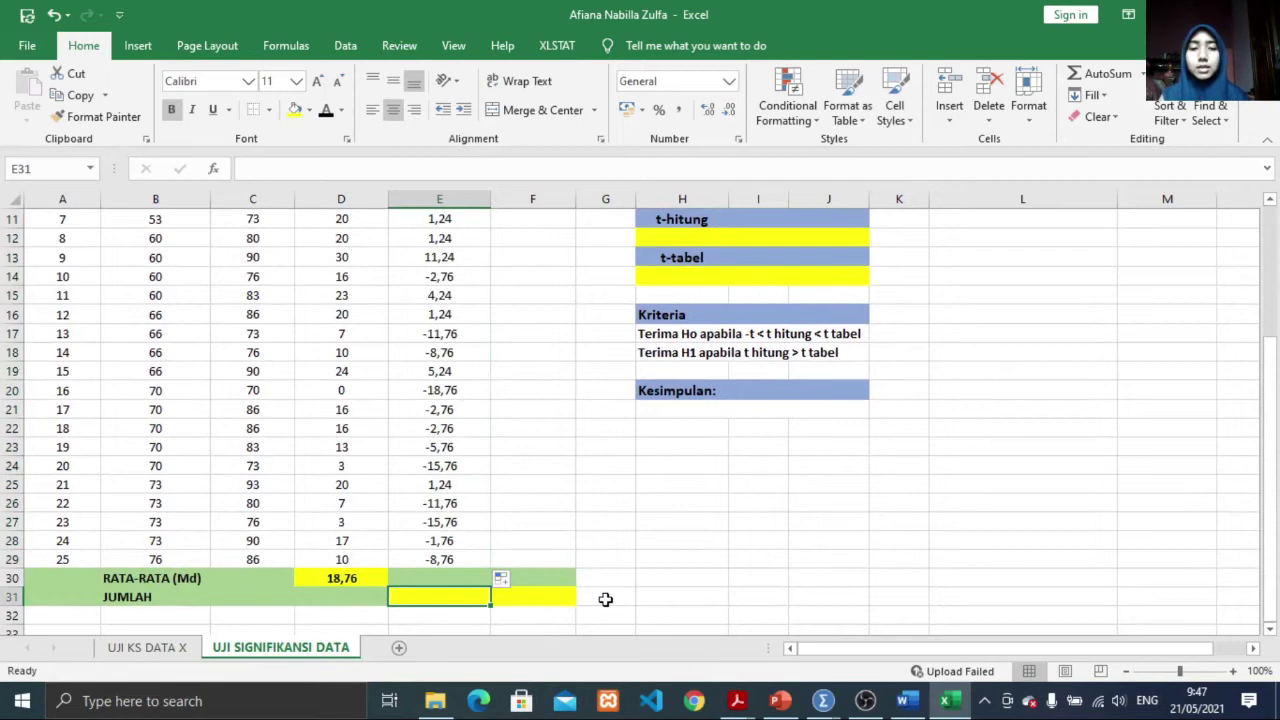
type("=SUM(")
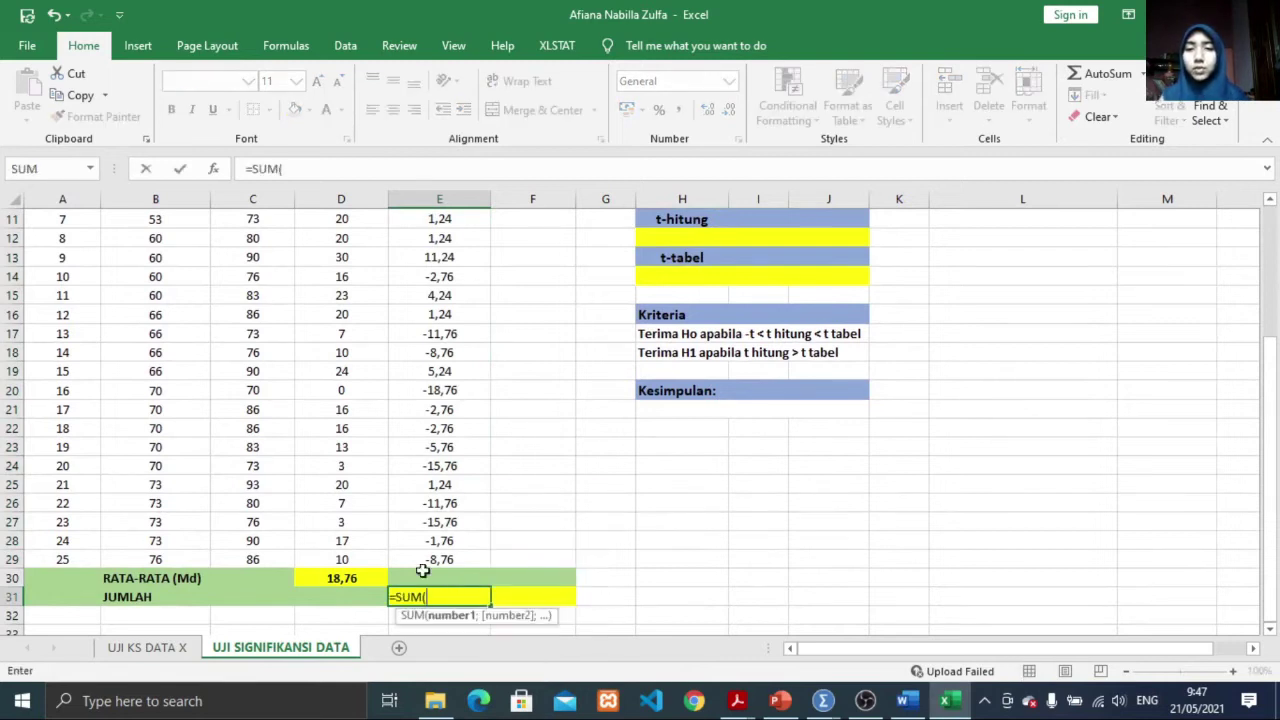
scroll(445, 363, "up", 4)
left_click_drag(478, 300, 464, 578)
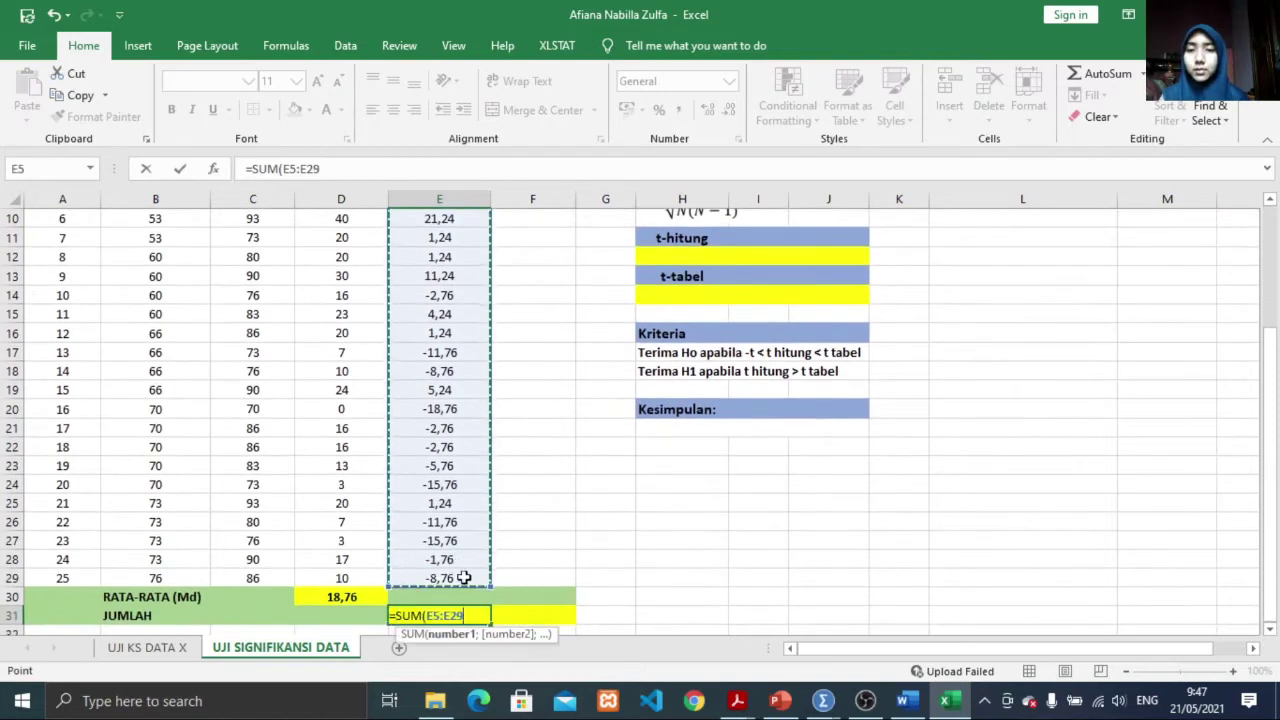
key("Return")
left_click(453, 598)
left_click_drag(489, 607, 551, 606)
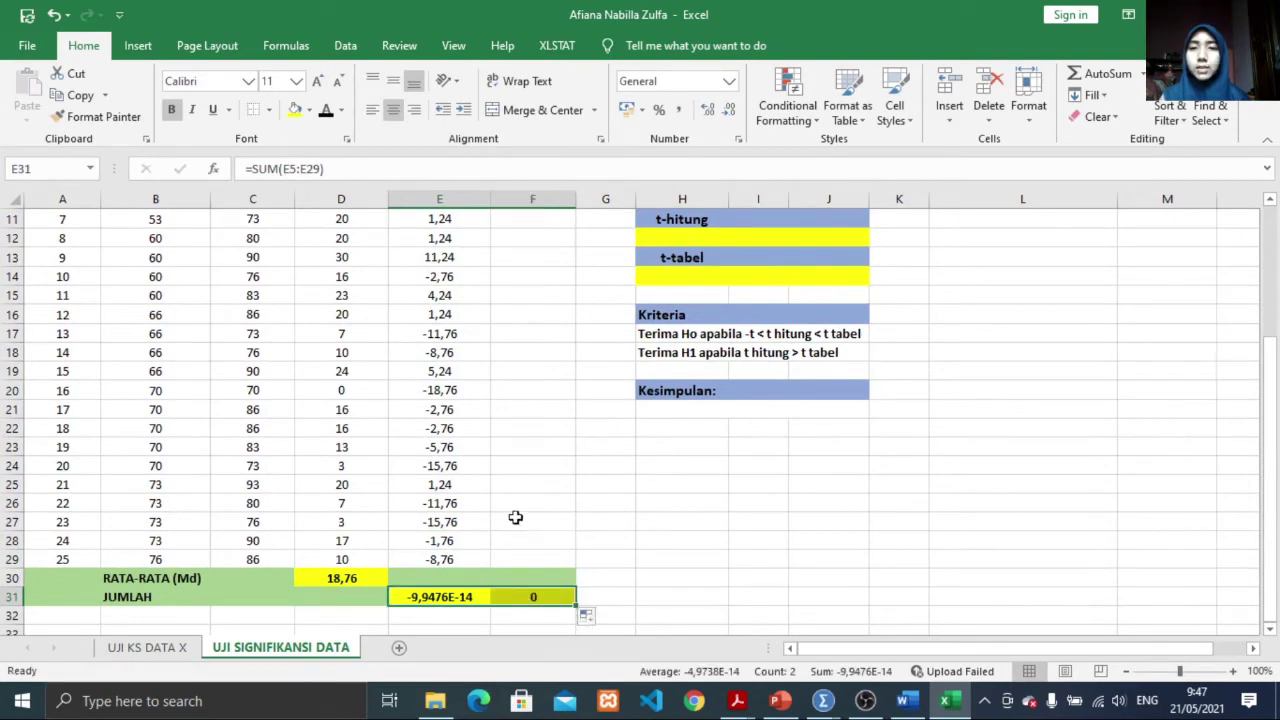
Step: Square the Xd deviations with =E5^2 in F5 and fill the formula down to F29
scroll(514, 517, "up", 4)
left_click(557, 312)
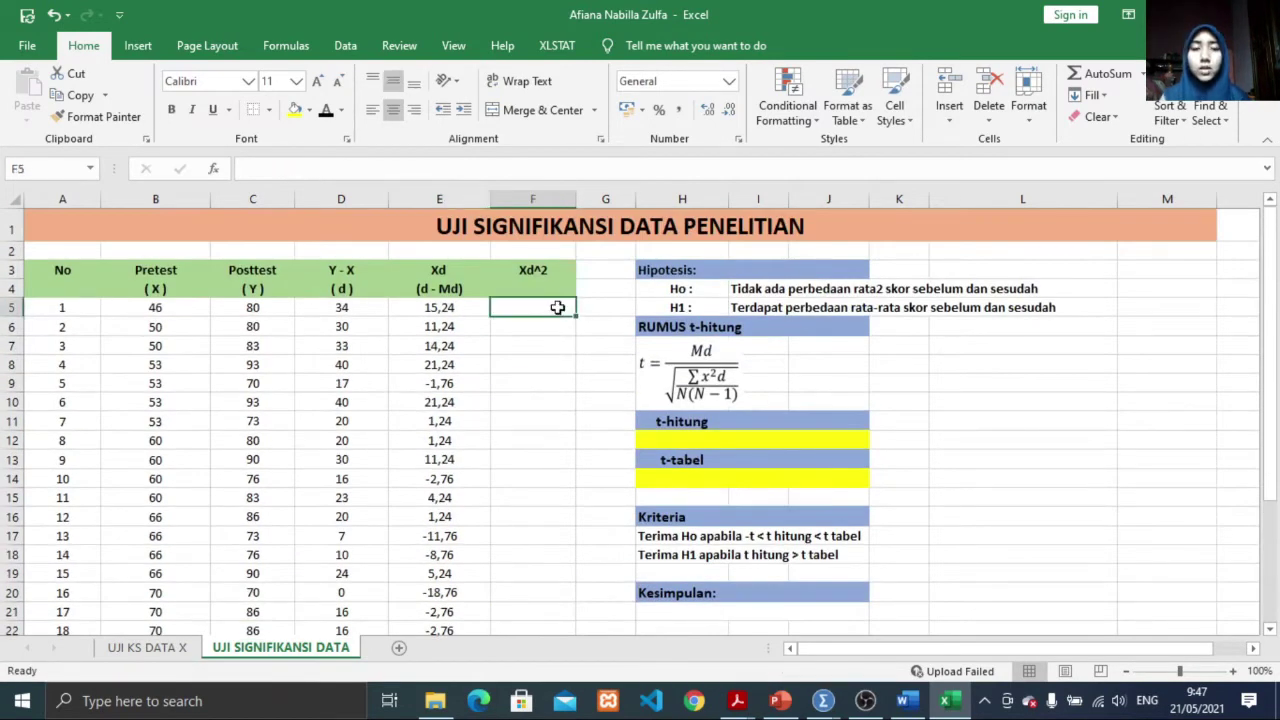
type("=")
left_click(453, 309)
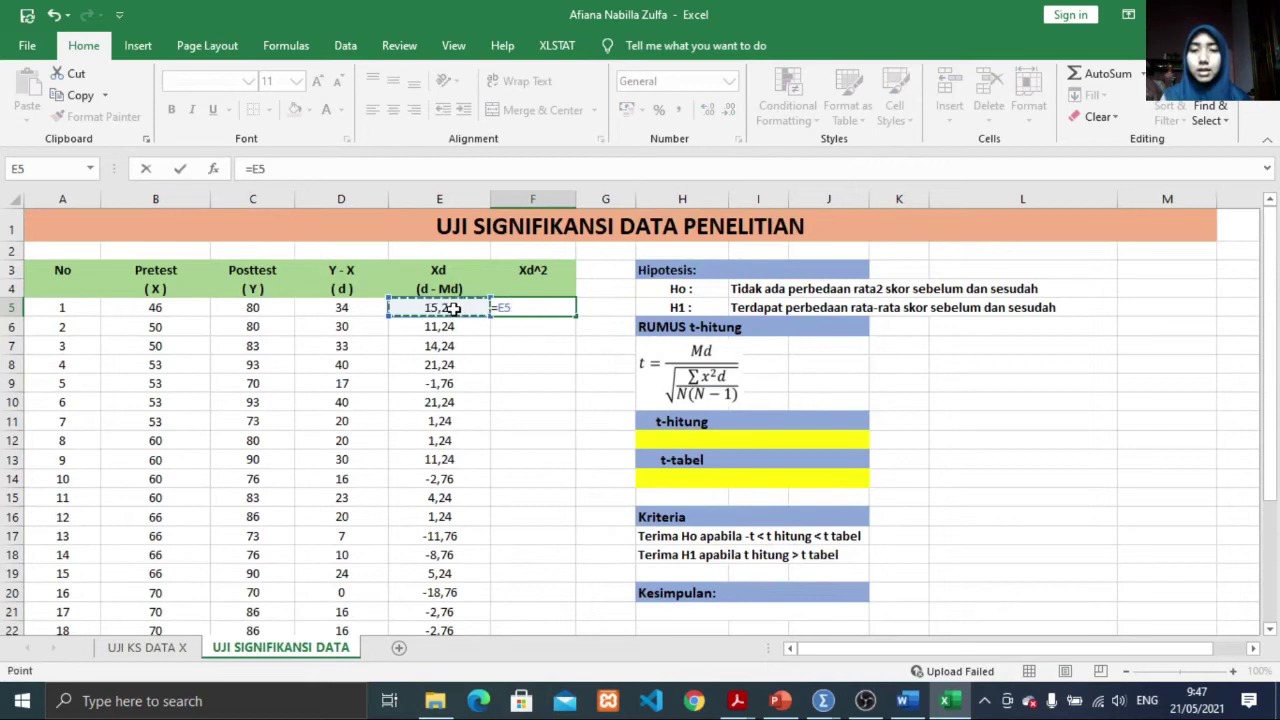
type("^2")
key("Return")
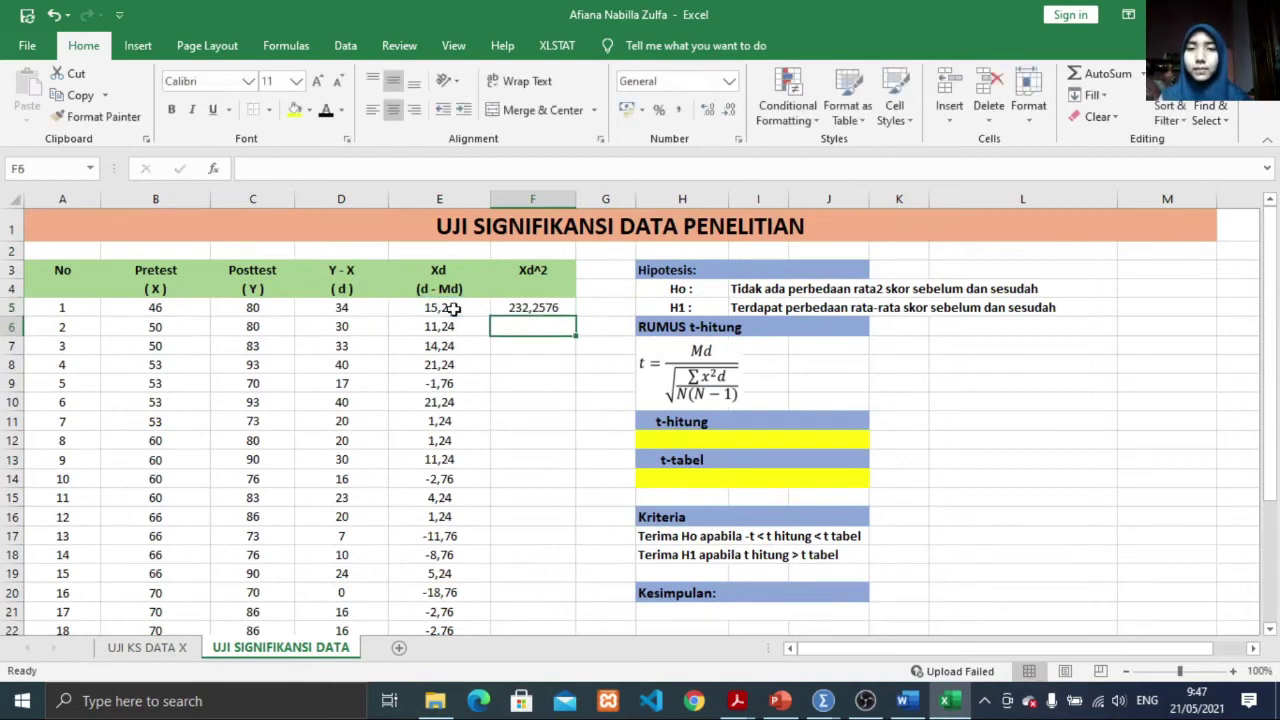
left_click(563, 309)
left_click_drag(576, 318, 557, 590)
left_click(553, 616)
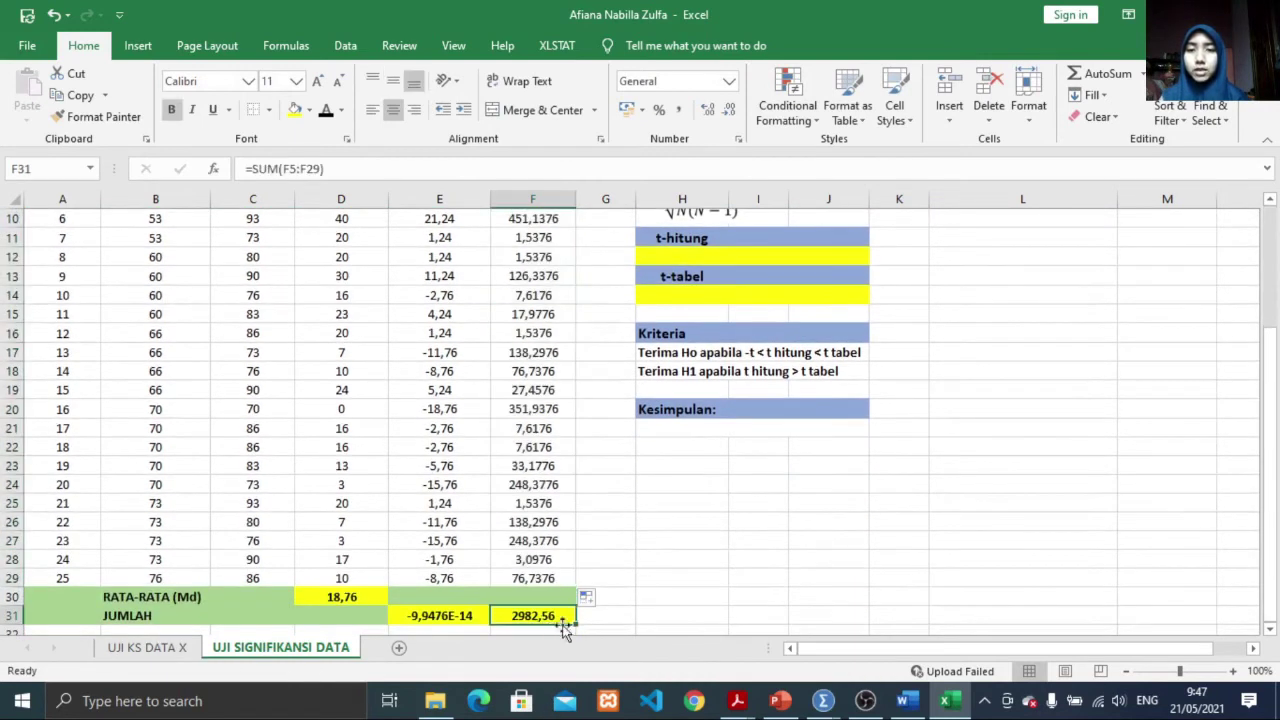
Step: Begin the t-hitung formula in H12 by dividing the mean difference in D30 by a square root, =D30/SQRT(
scroll(566, 514, "down", 2)
scroll(571, 514, "up", 5)
left_click(656, 443)
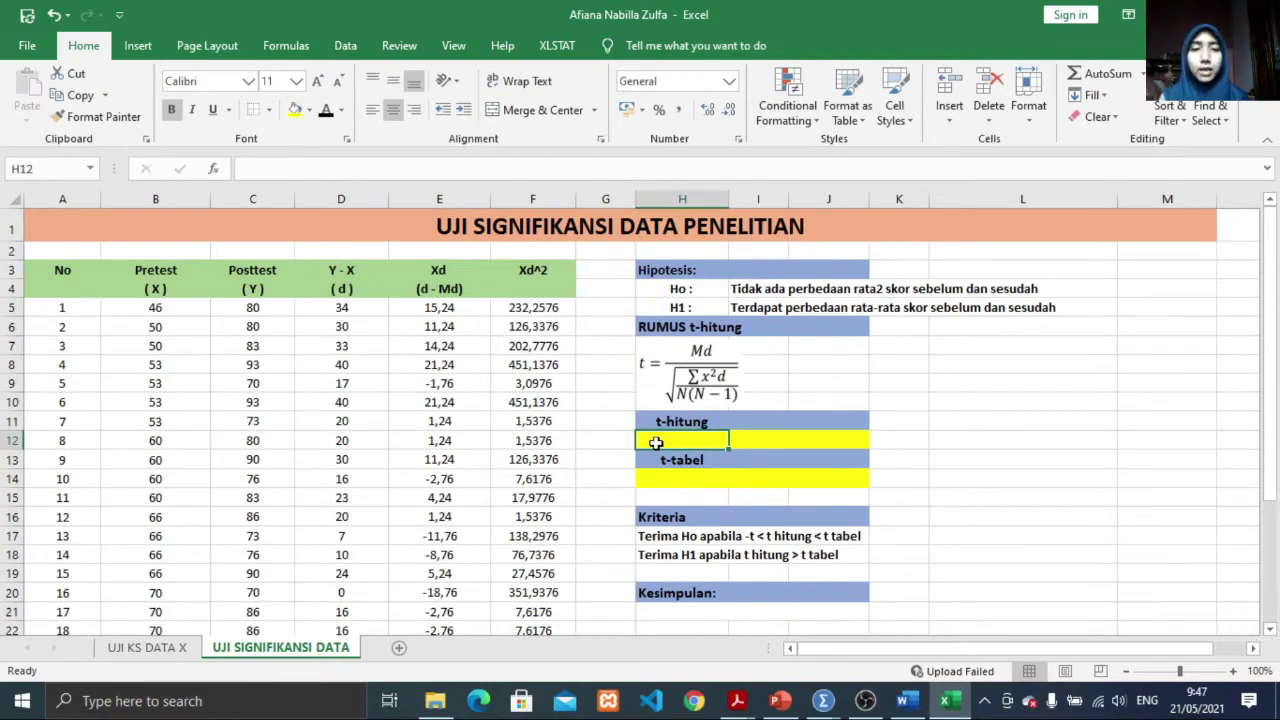
type("=")
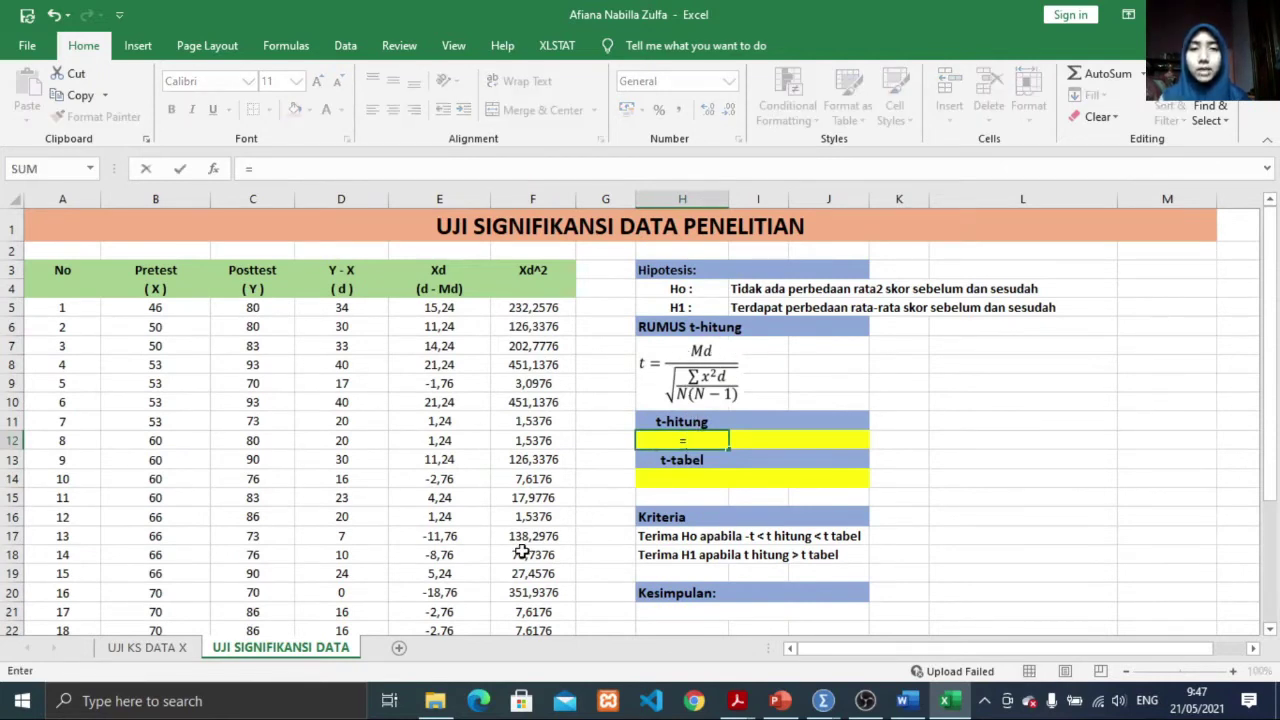
scroll(522, 552, "down", 4)
left_click(308, 538)
scroll(571, 459, "up", 3)
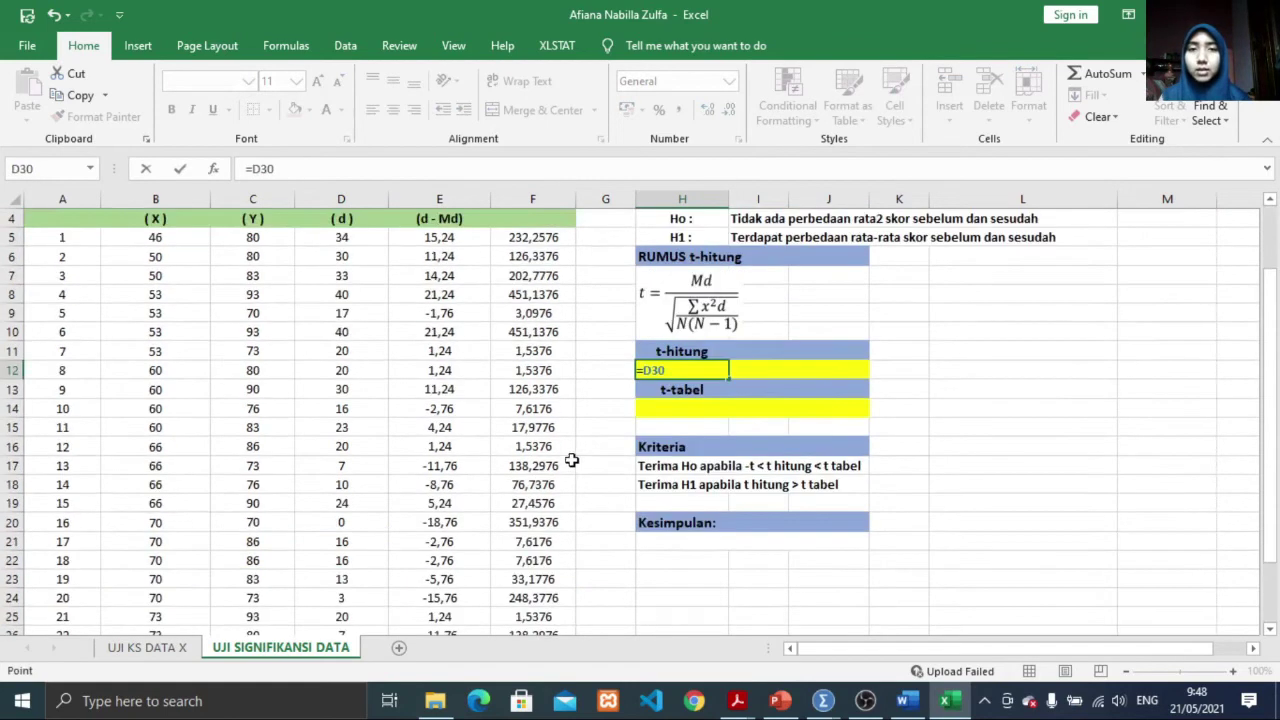
type("/")
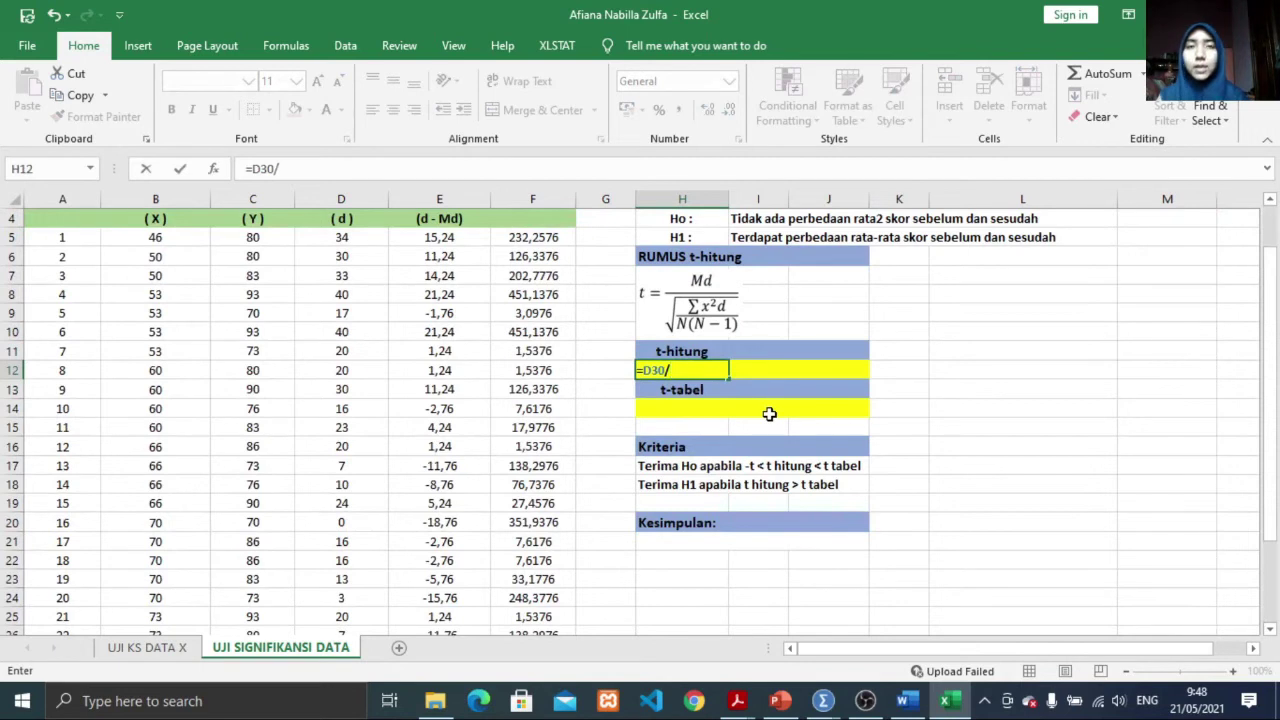
type("SQR")
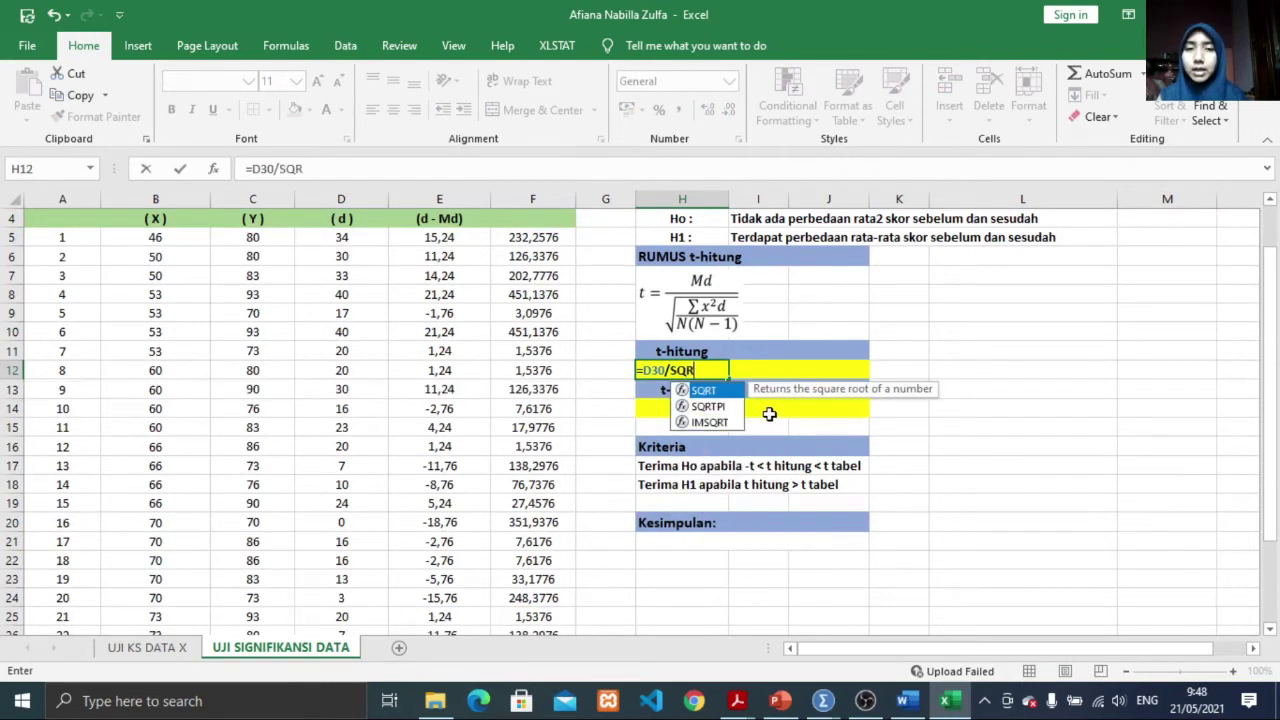
type("T")
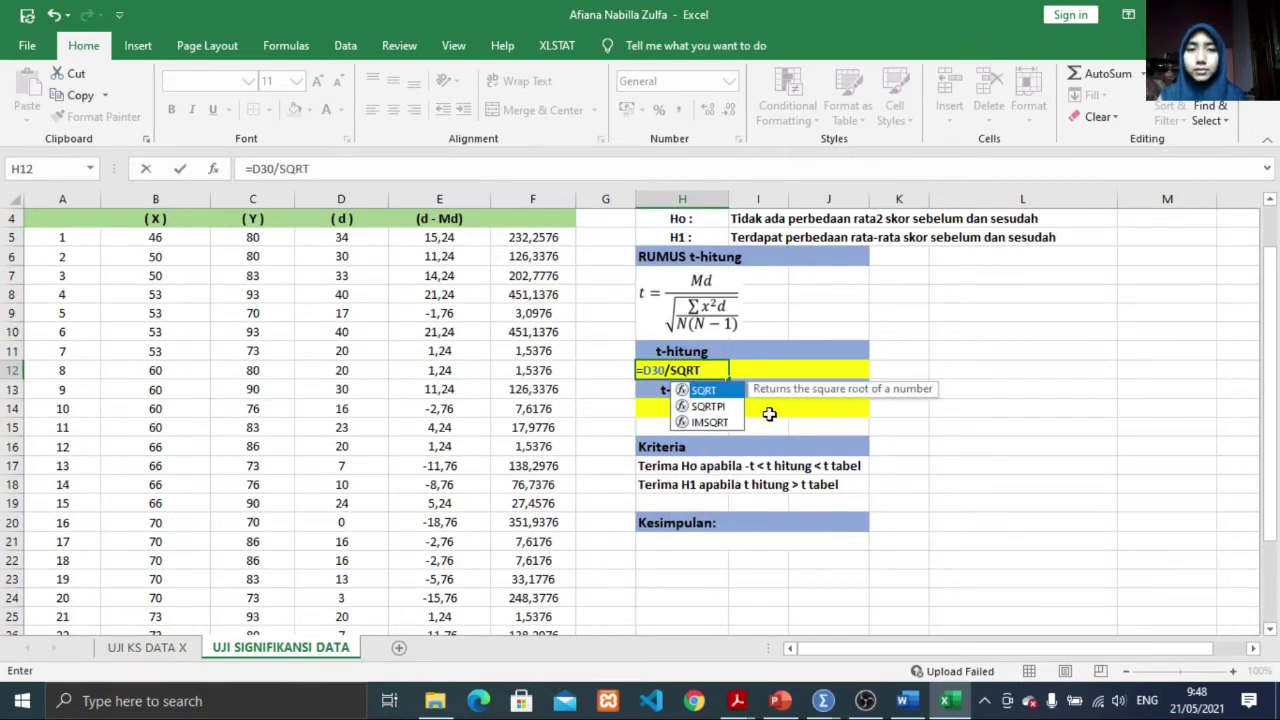
type("(")
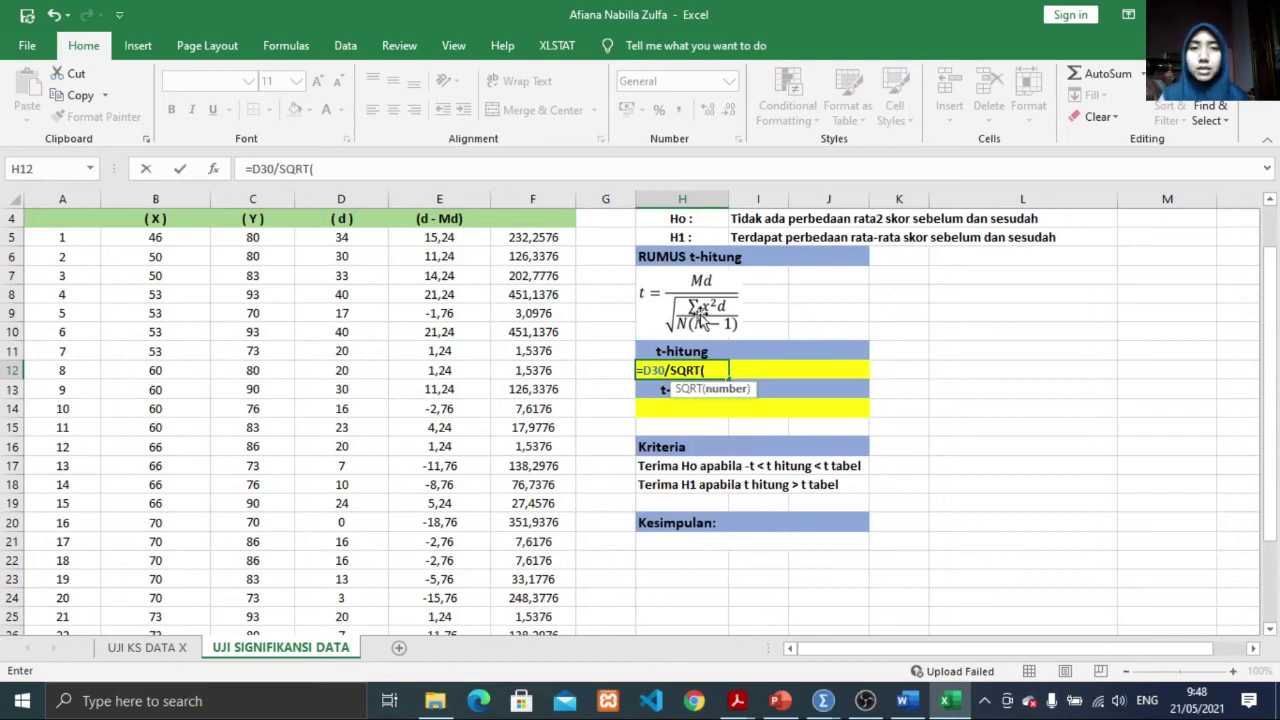
Step: Complete the t-hitung formula in H12 with F31 over the grouped product of 25 and 25-1, giving =D30/SQRT(F31/(25*(25-1)))
scroll(552, 330, "up", 1)
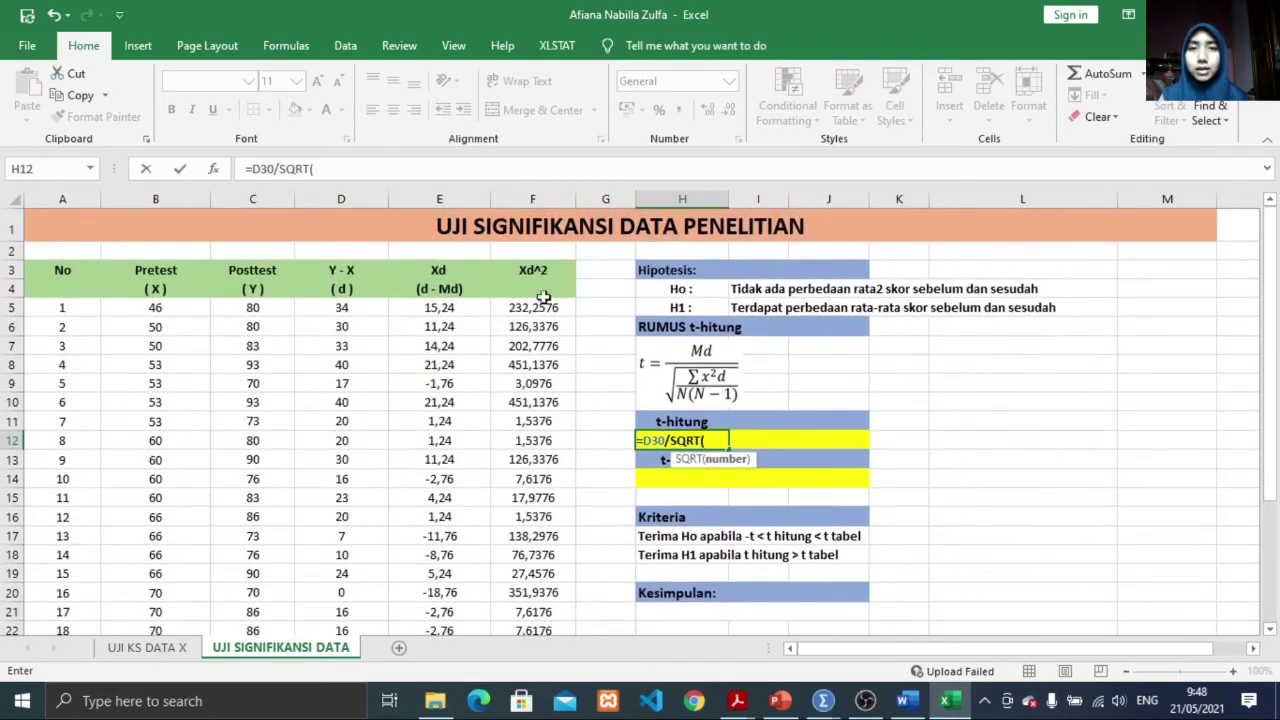
scroll(537, 530, "down", 3)
left_click(532, 615)
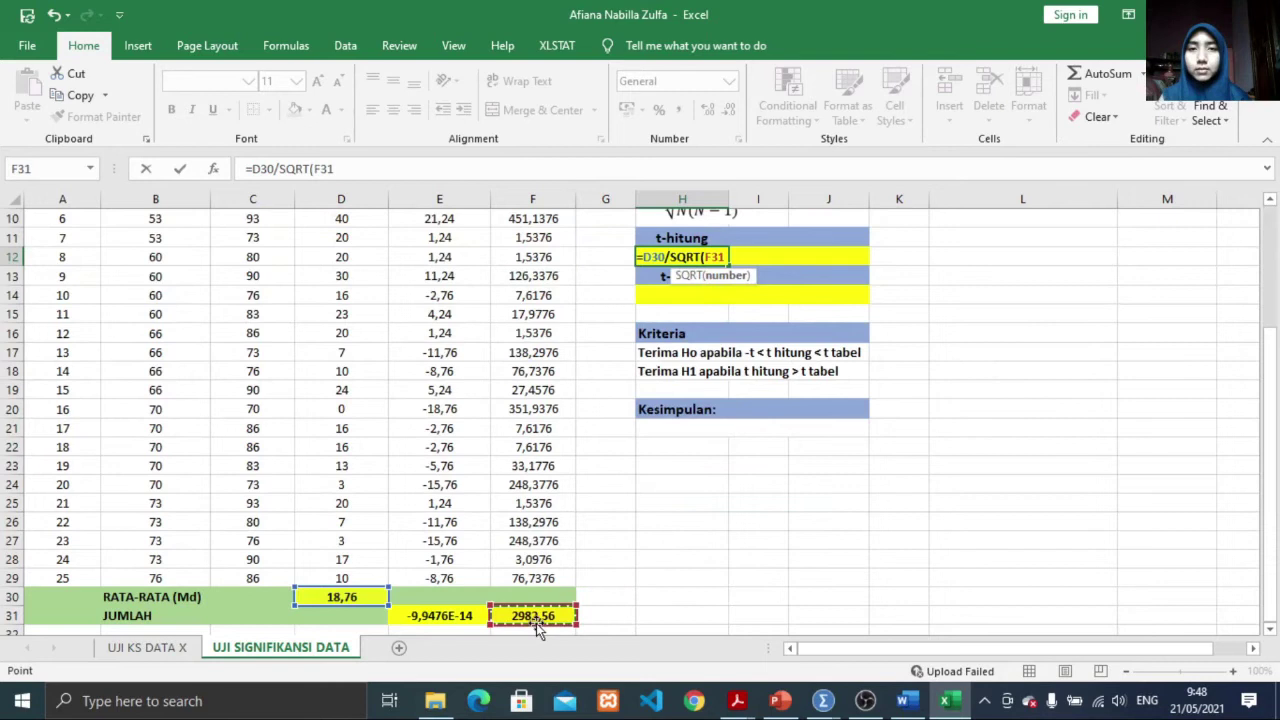
scroll(612, 505, "up", 3)
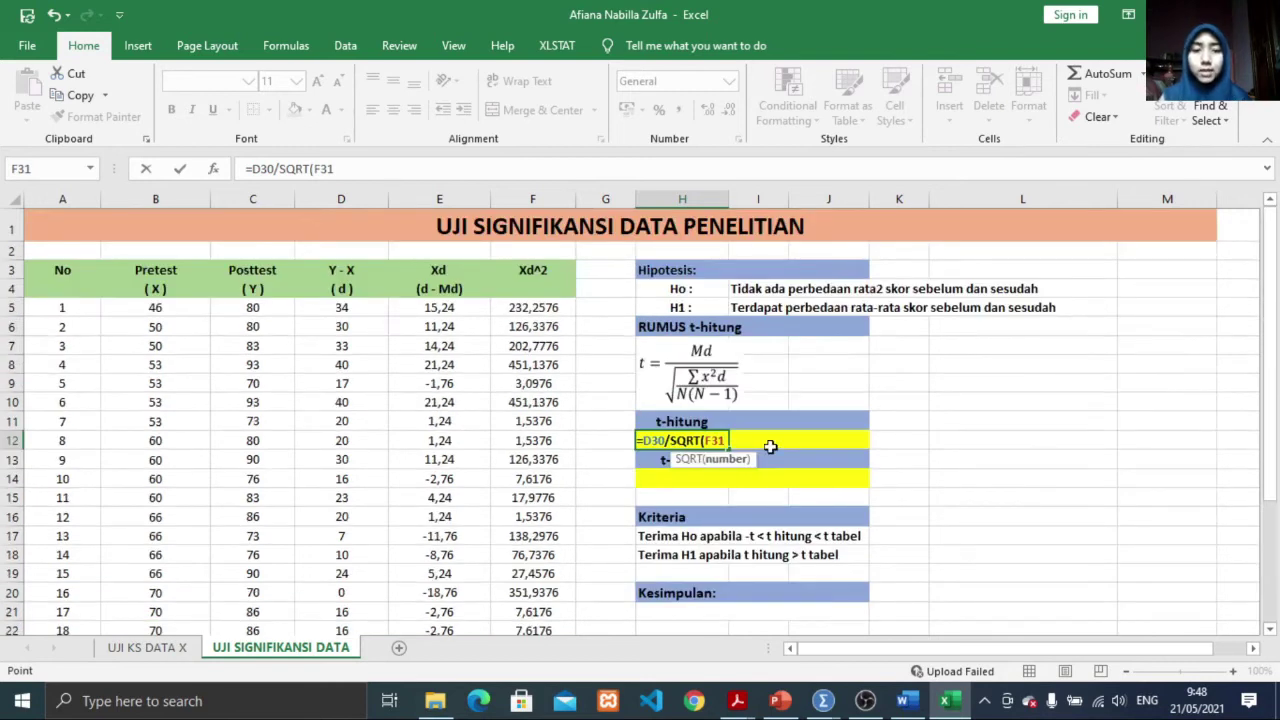
type("/")
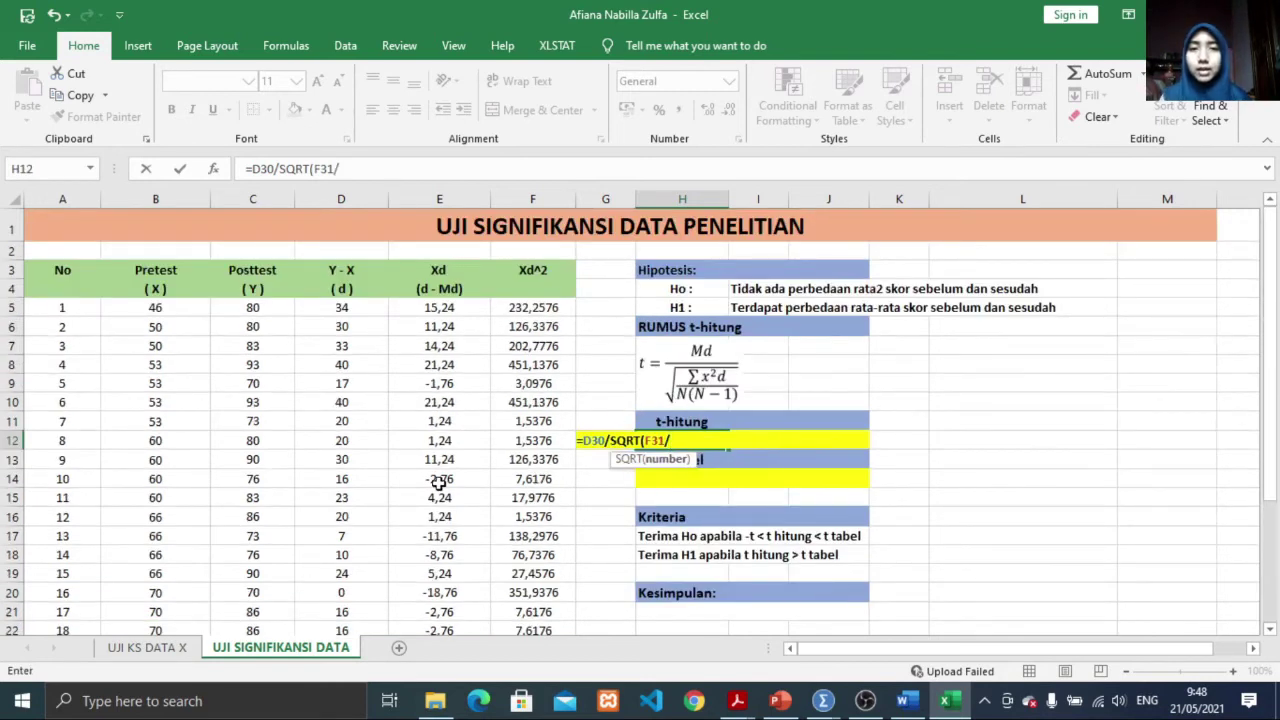
scroll(86, 606, "down", 4)
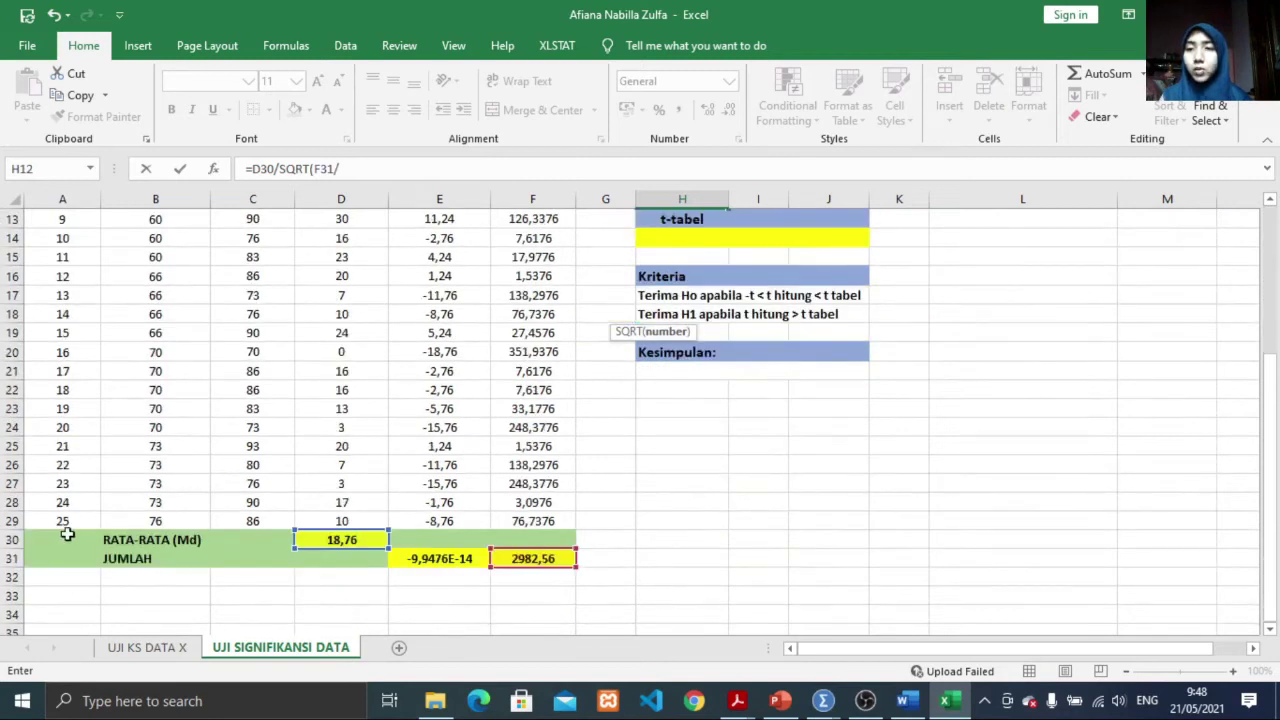
scroll(336, 524, "up", 4)
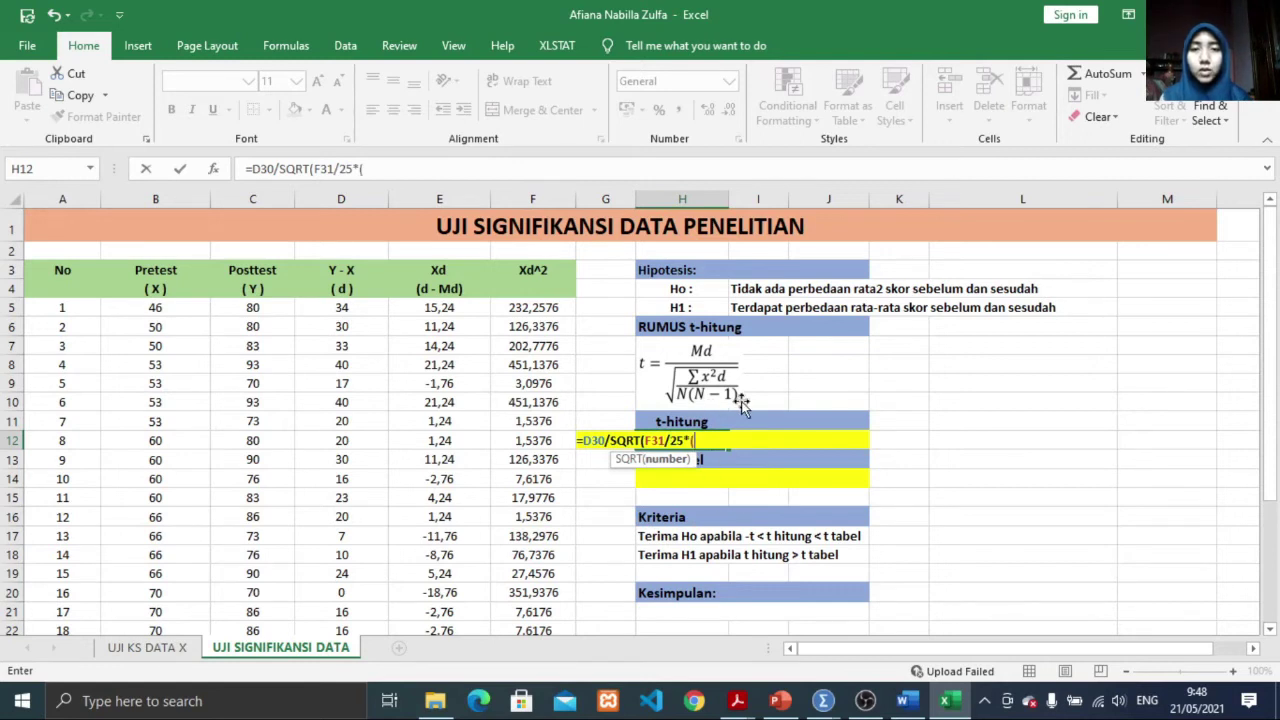
type("25-1")
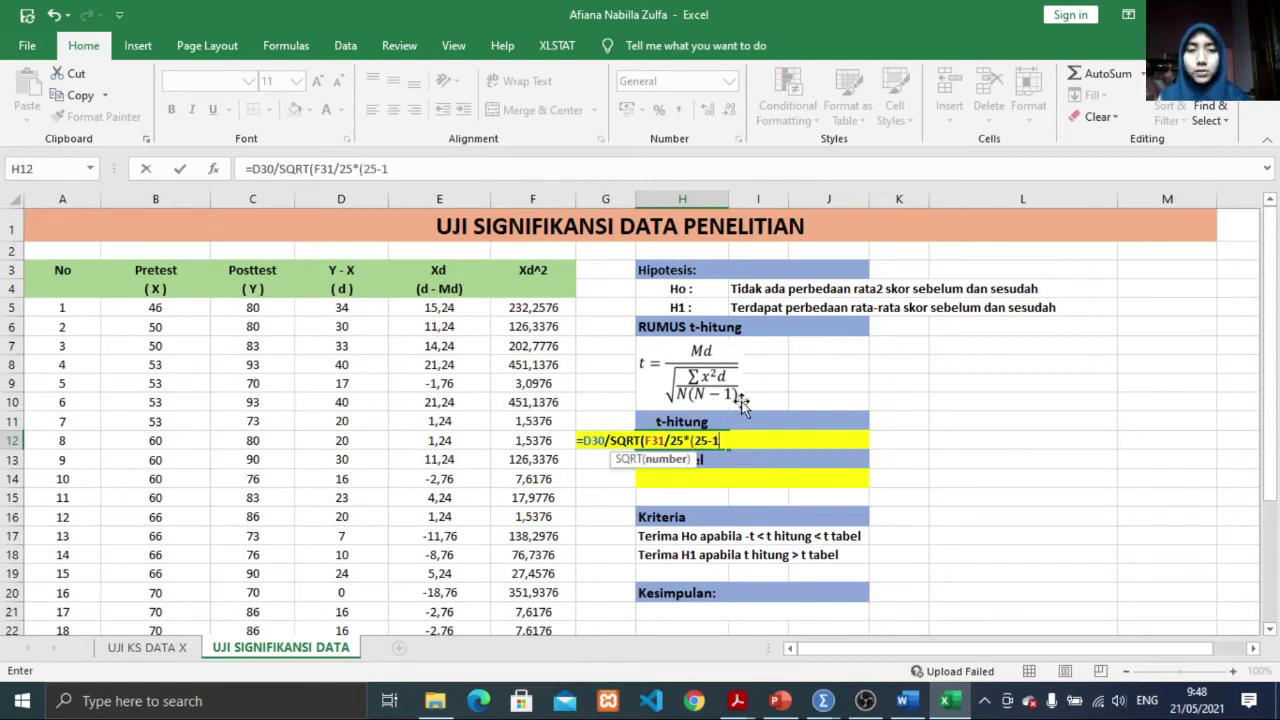
type("))")
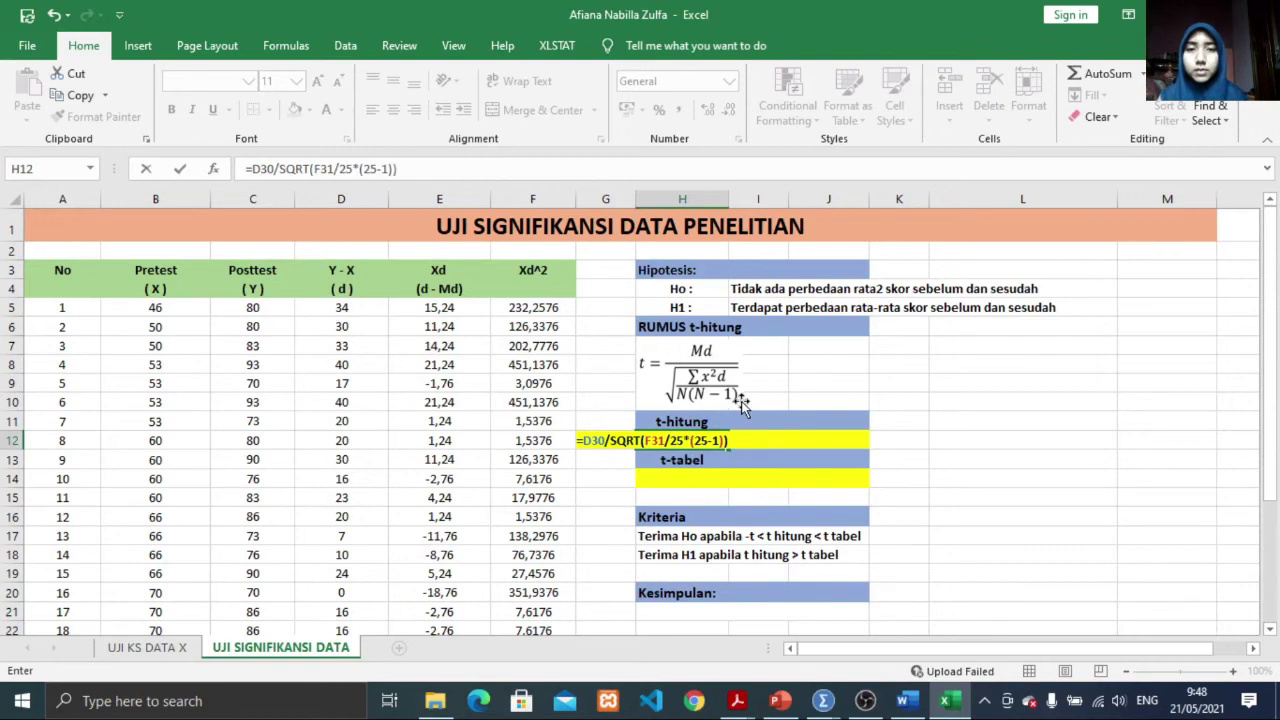
left_click(671, 442)
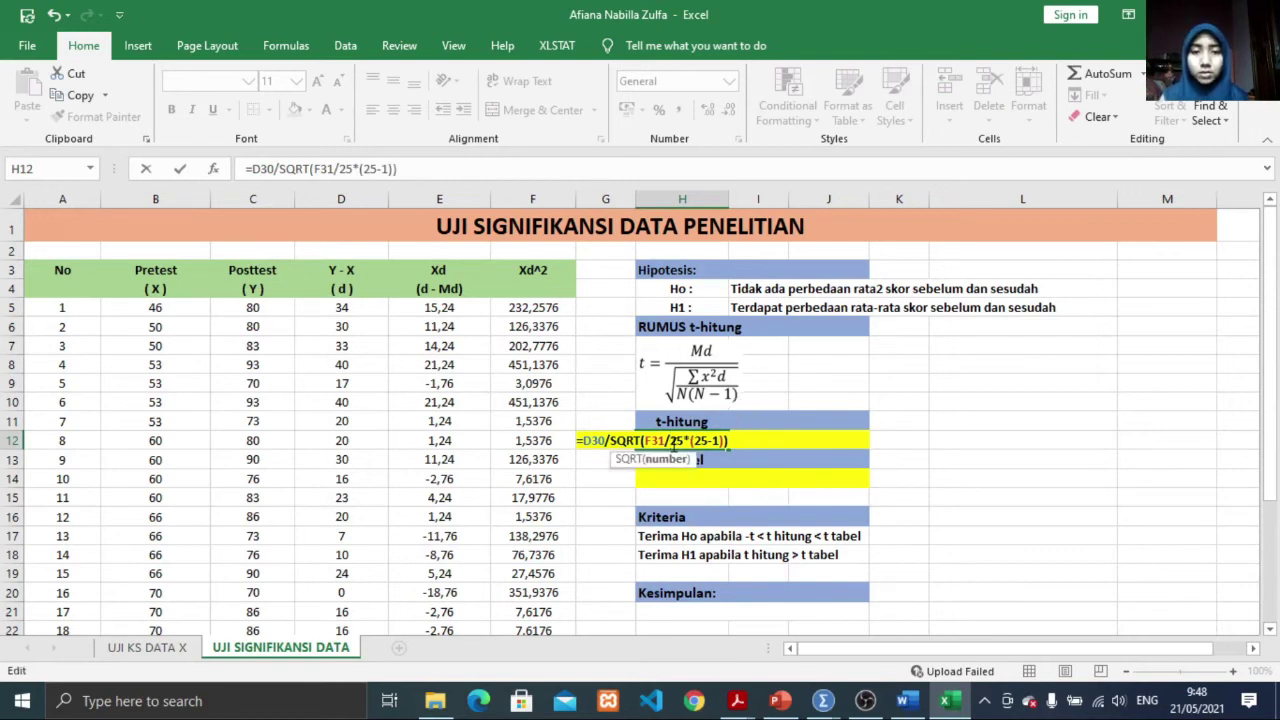
type("(")
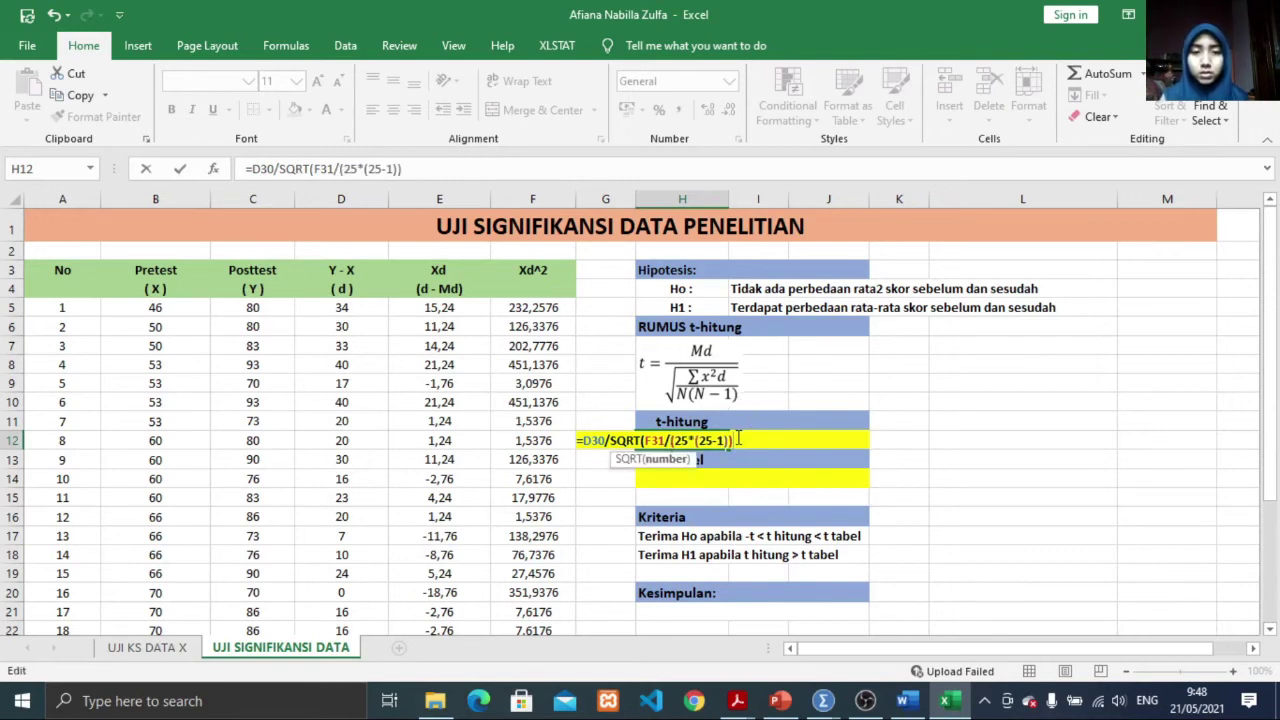
key("Return")
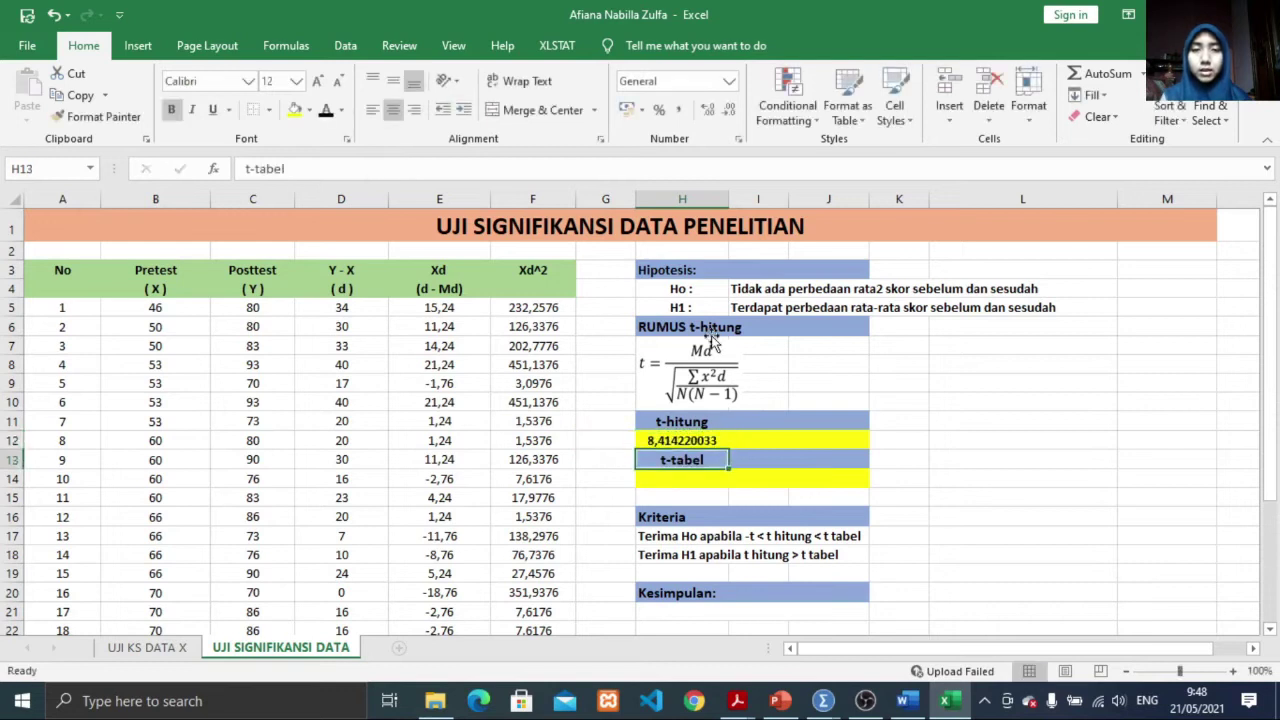
Step: Switch to tabel-t.pdf in Acrobat Reader and copy the critical value 2.06390 for df 24 at 0.050
left_click(713, 476)
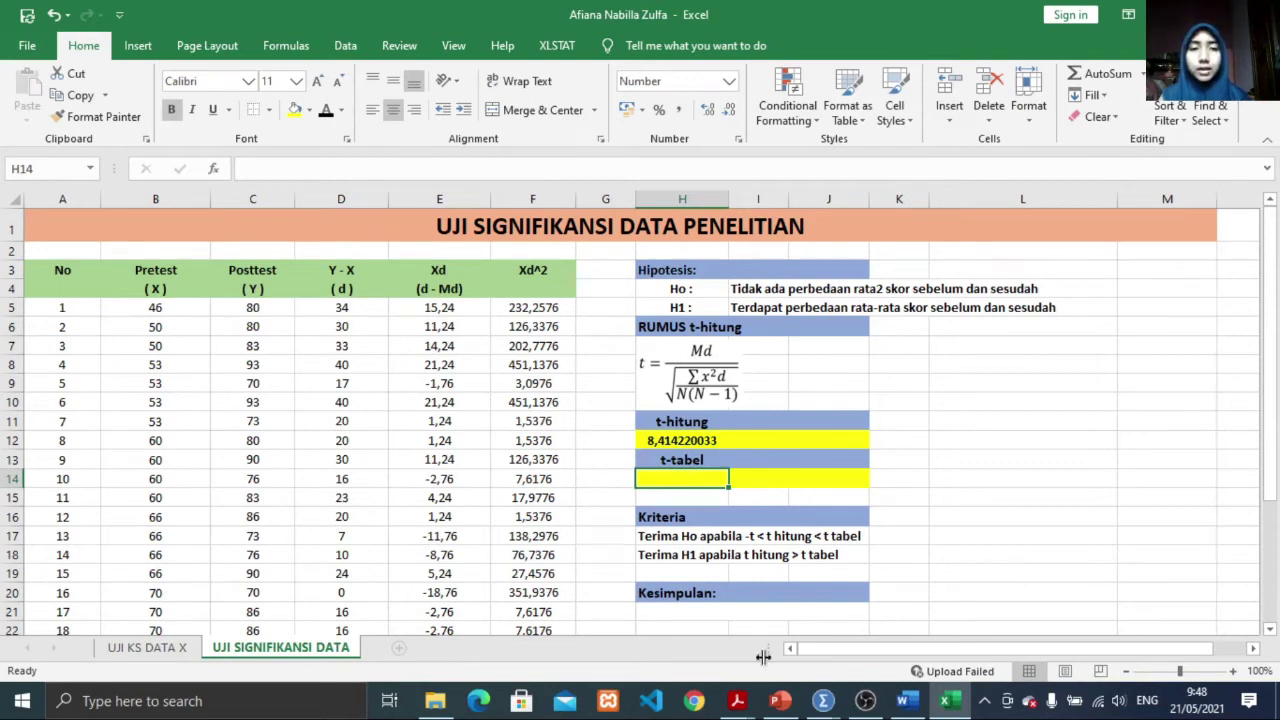
left_click(737, 701)
scroll(772, 578, "down", 3)
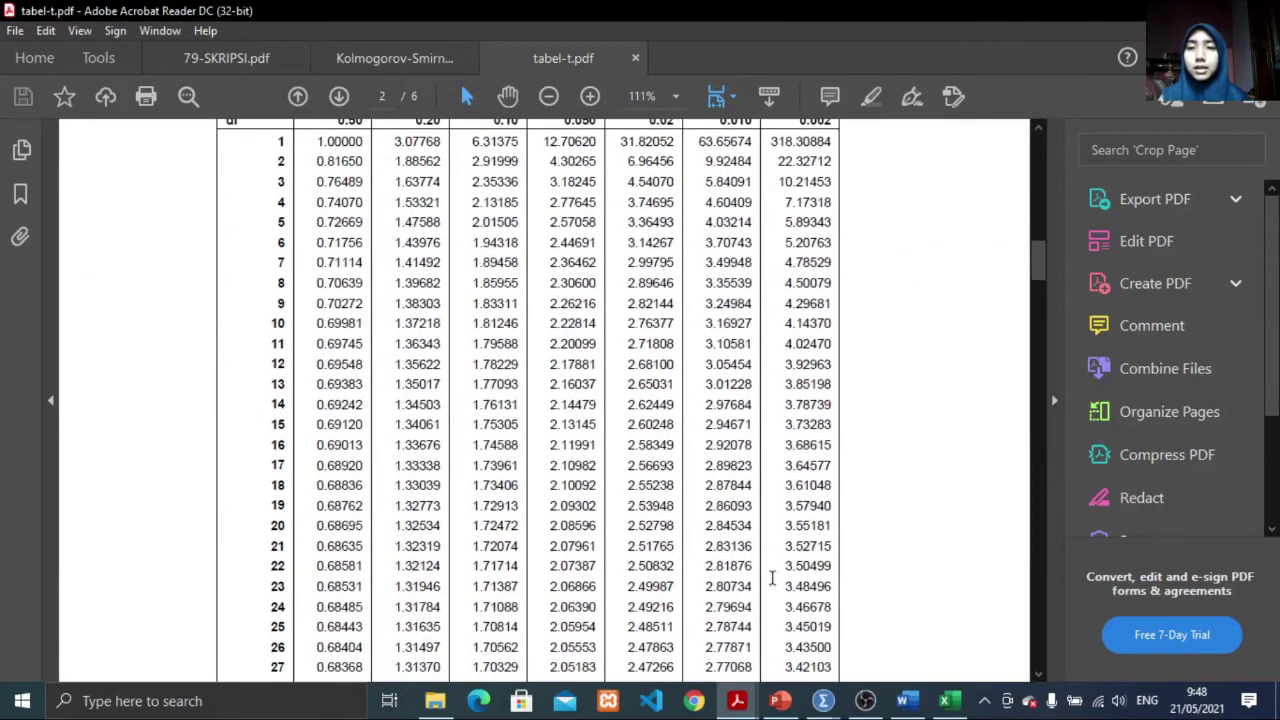
left_click_drag(269, 627, 287, 628)
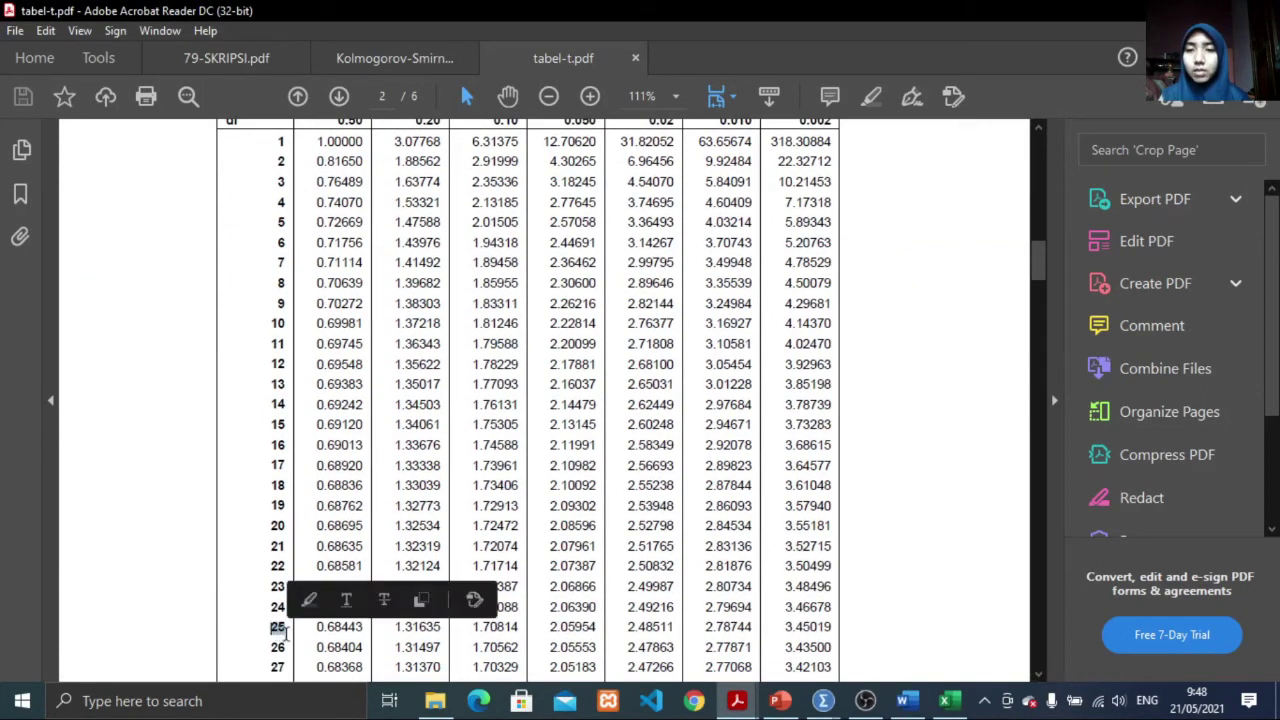
left_click(277, 612)
left_click_drag(550, 609, 592, 614)
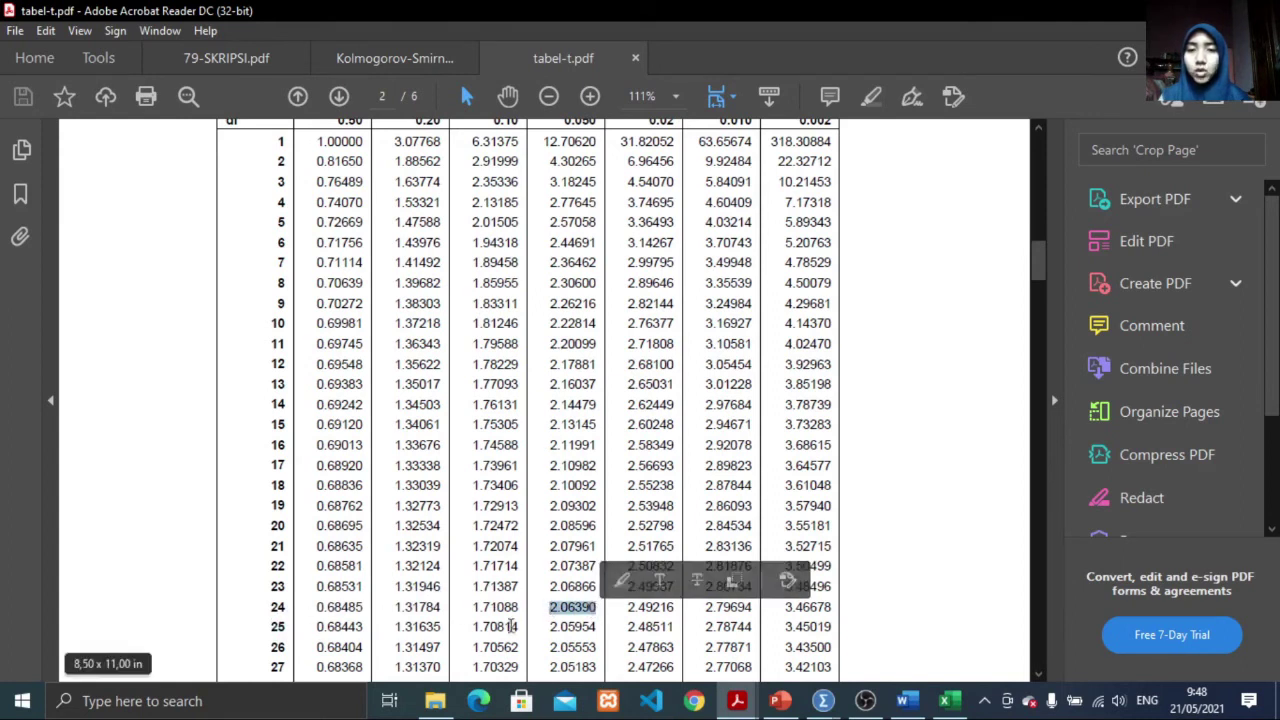
right_click(590, 617)
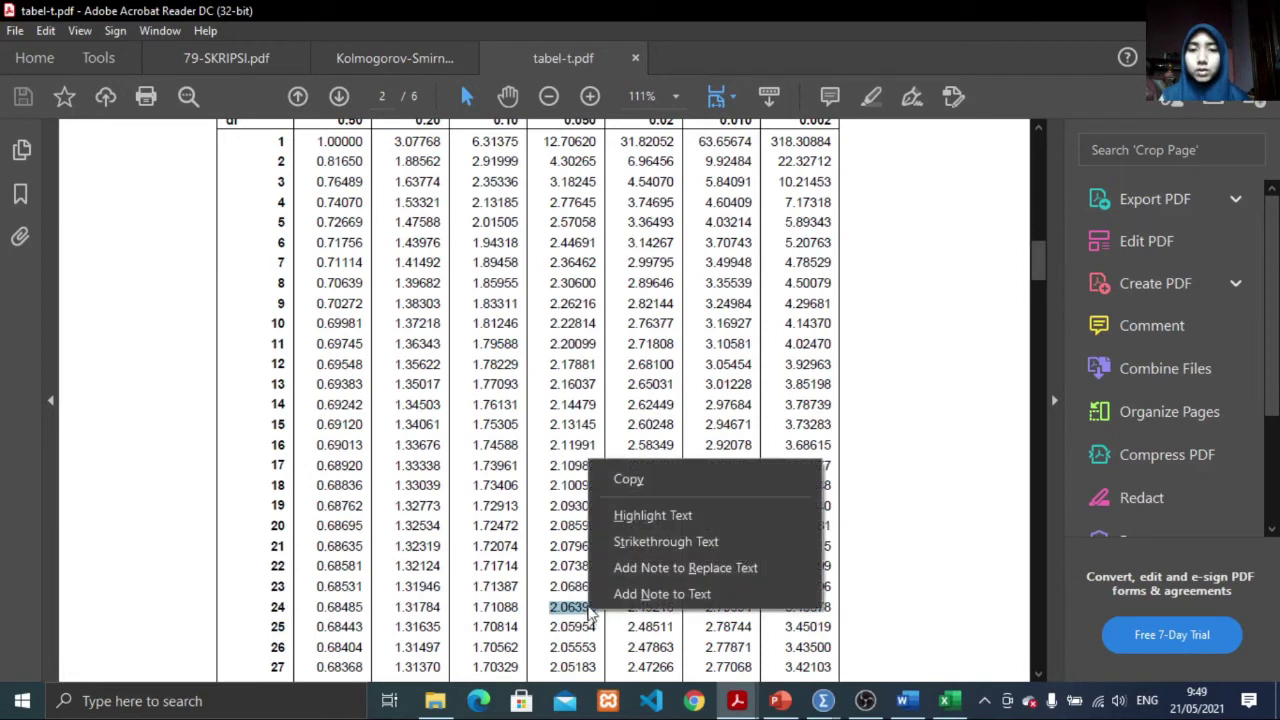
left_click(626, 479)
Step: Return to Excel, paste the critical value into the t-tabel cell H14 and correct its decimal separator to read 2,06390
left_click(944, 703)
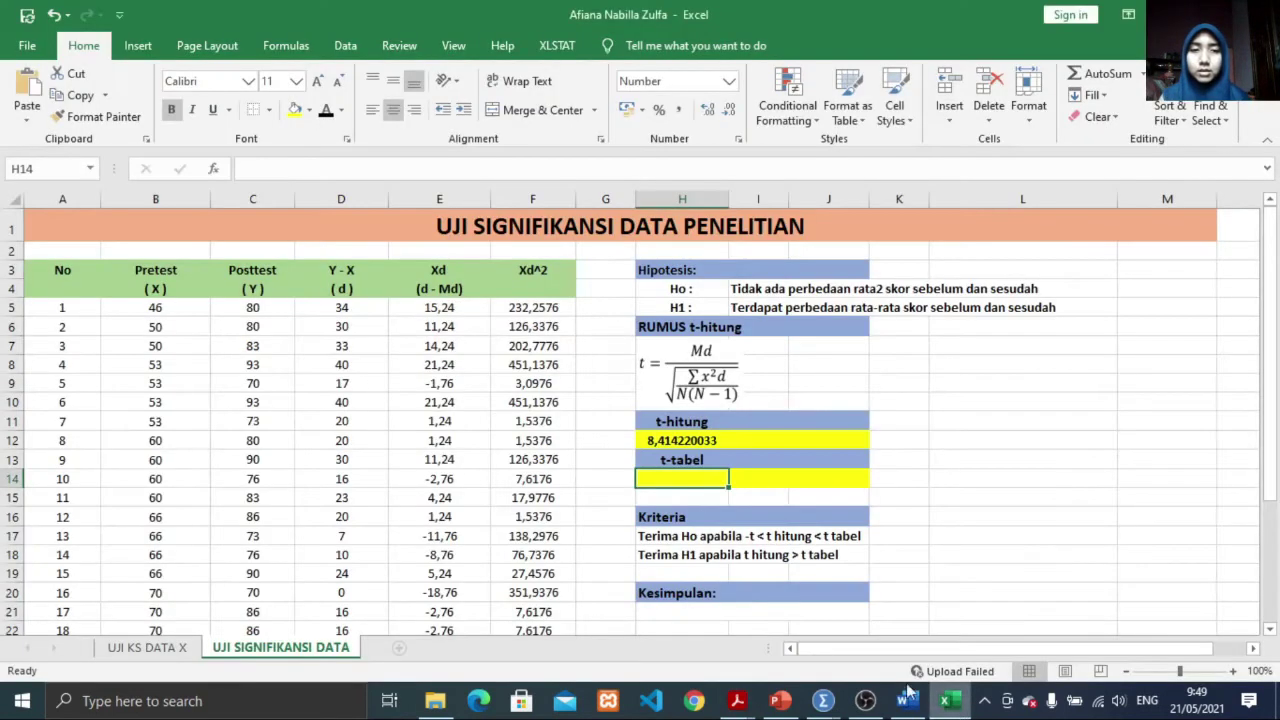
right_click(668, 486)
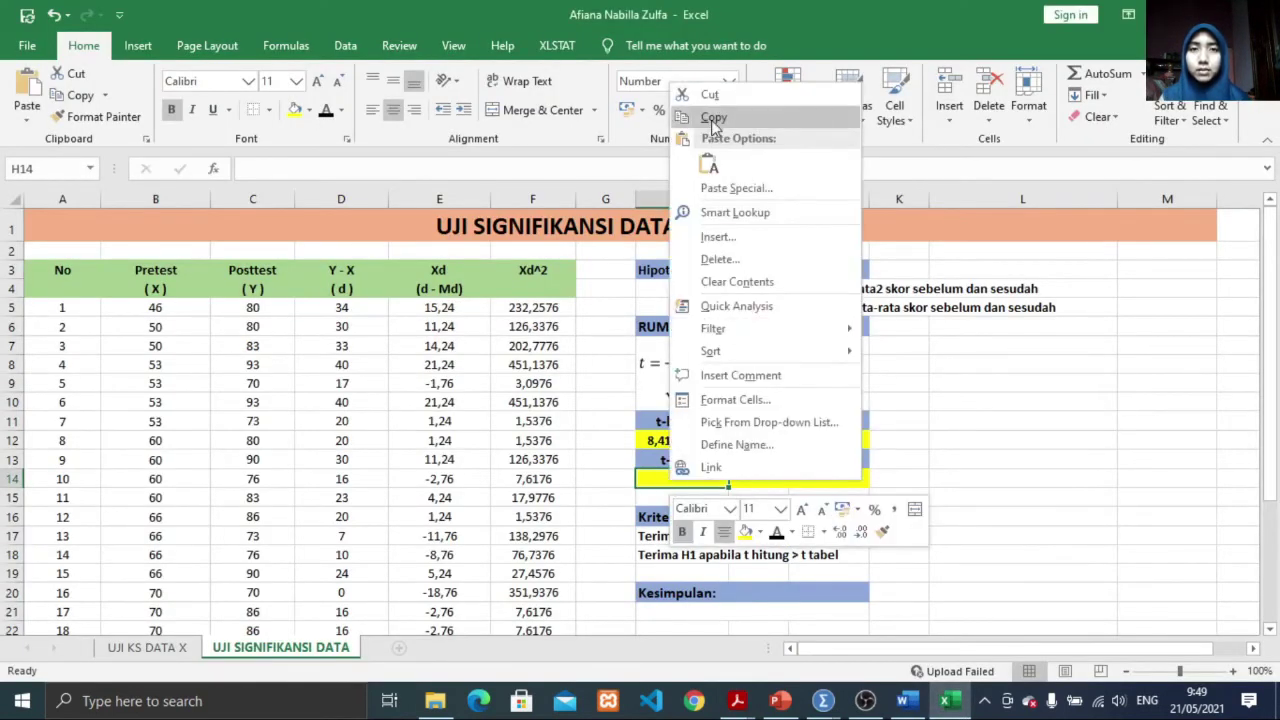
left_click(709, 166)
double_click(675, 478)
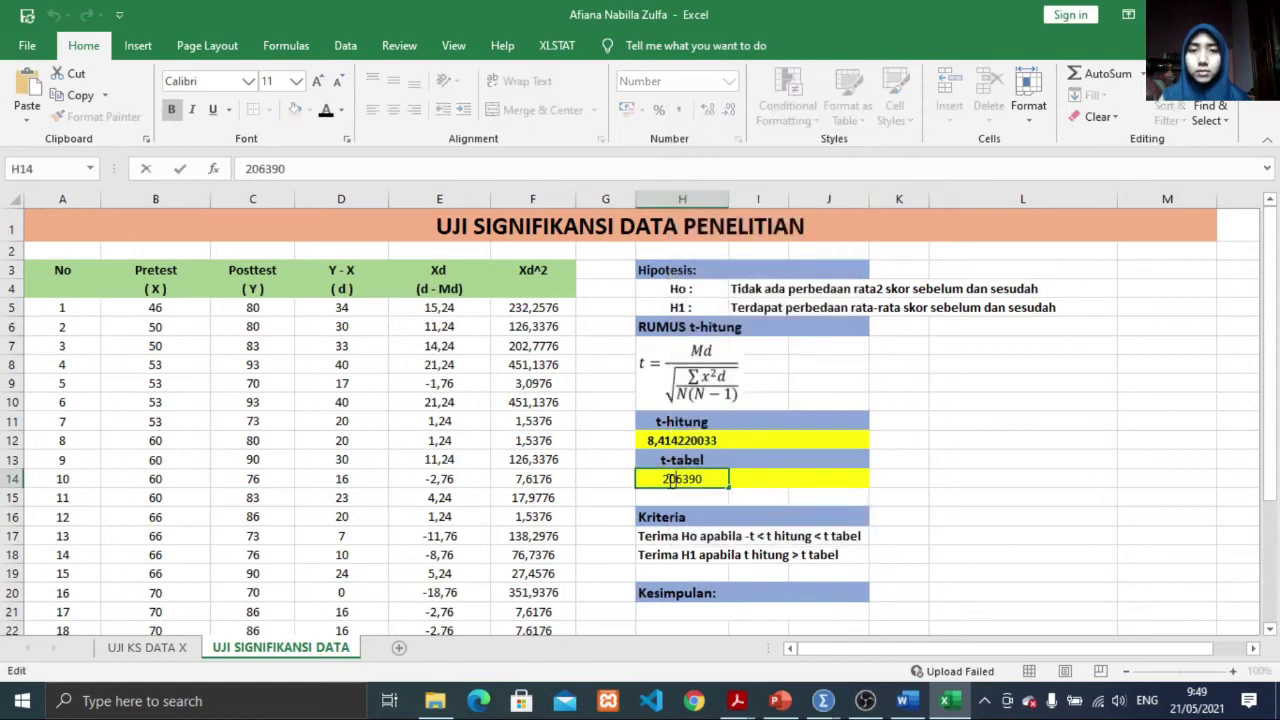
left_click(662, 484)
type(",")
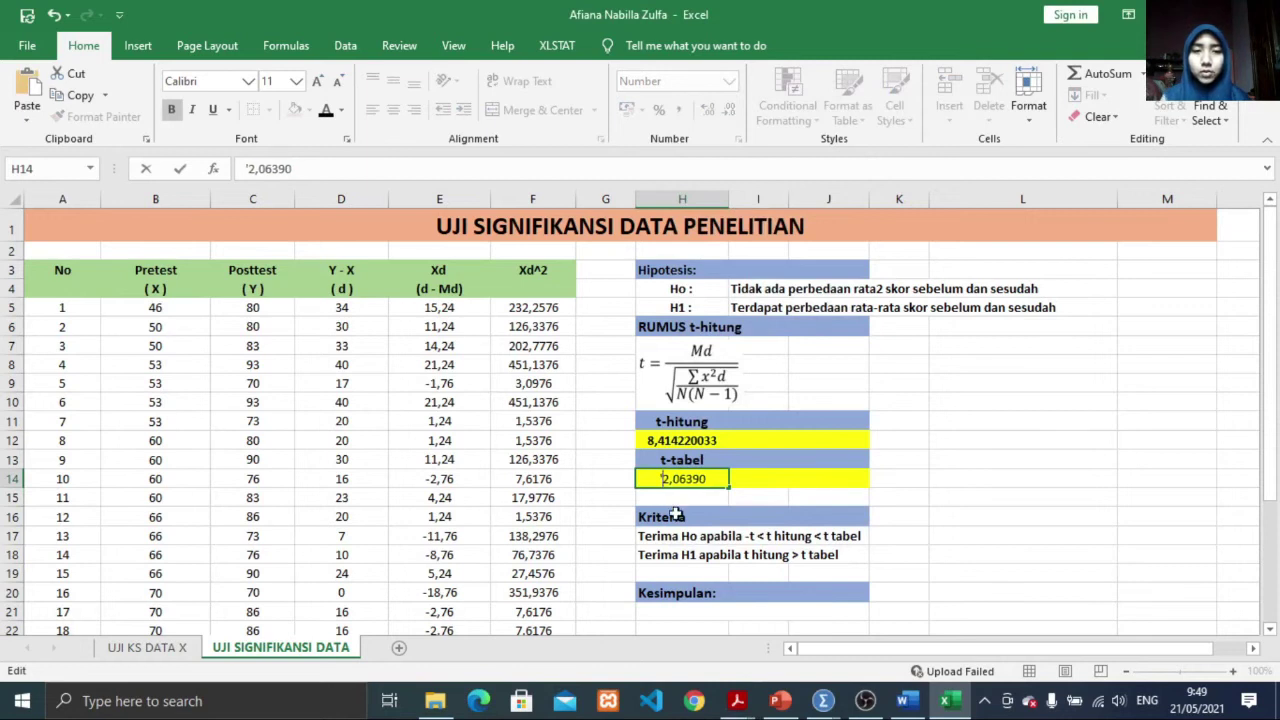
key("Return")
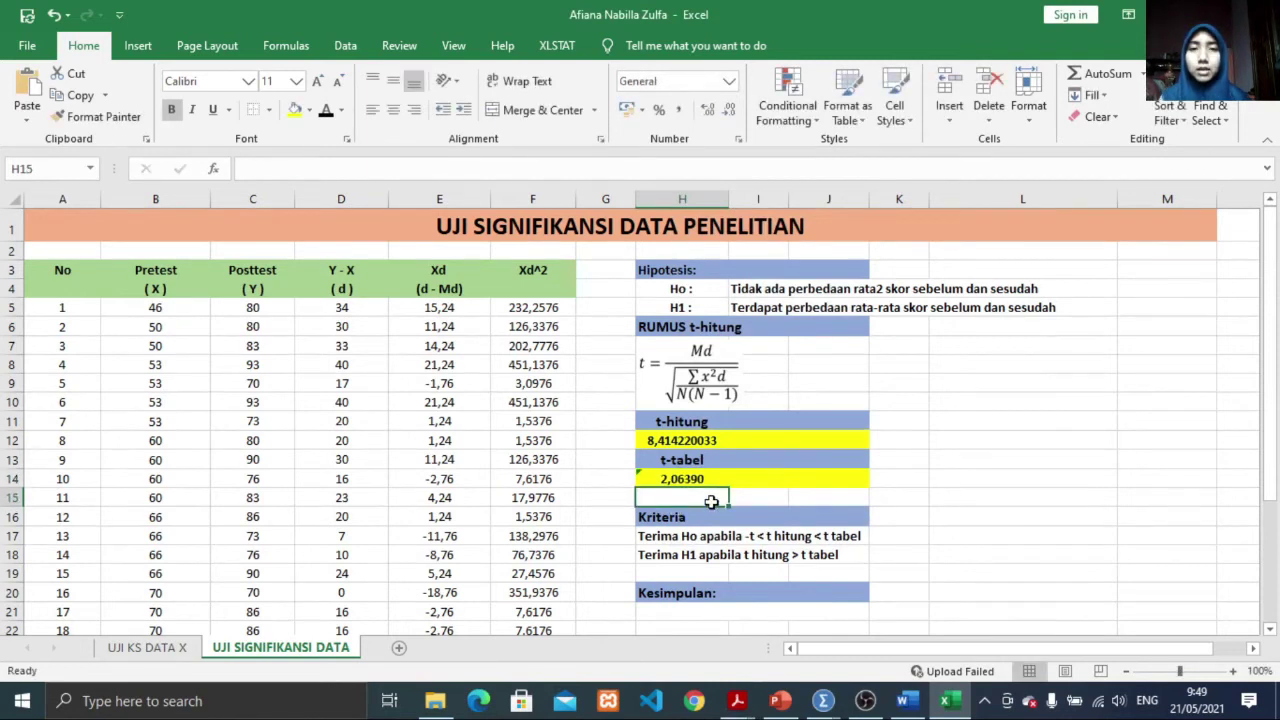
Step: Fill the criterion for accepting H1 in H18:J18 with yellow
scroll(711, 502, "down", 1)
scroll(711, 502, "up", 1)
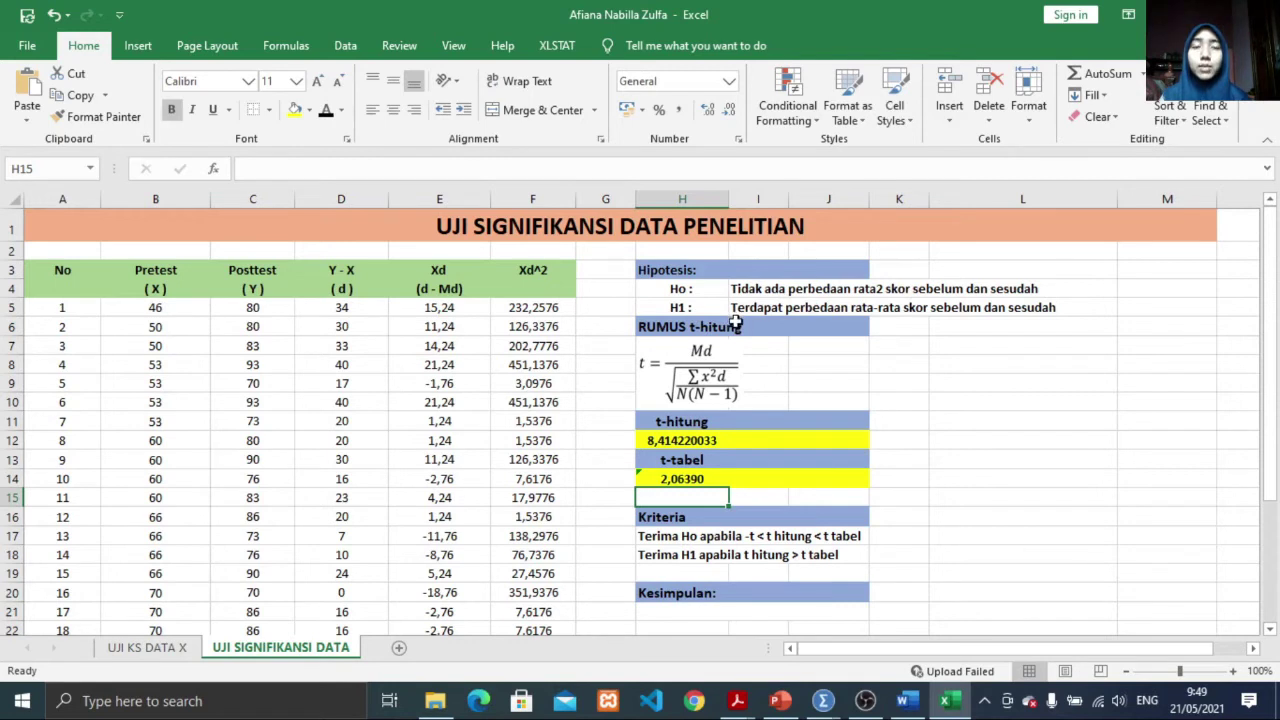
scroll(754, 538, "down", 1)
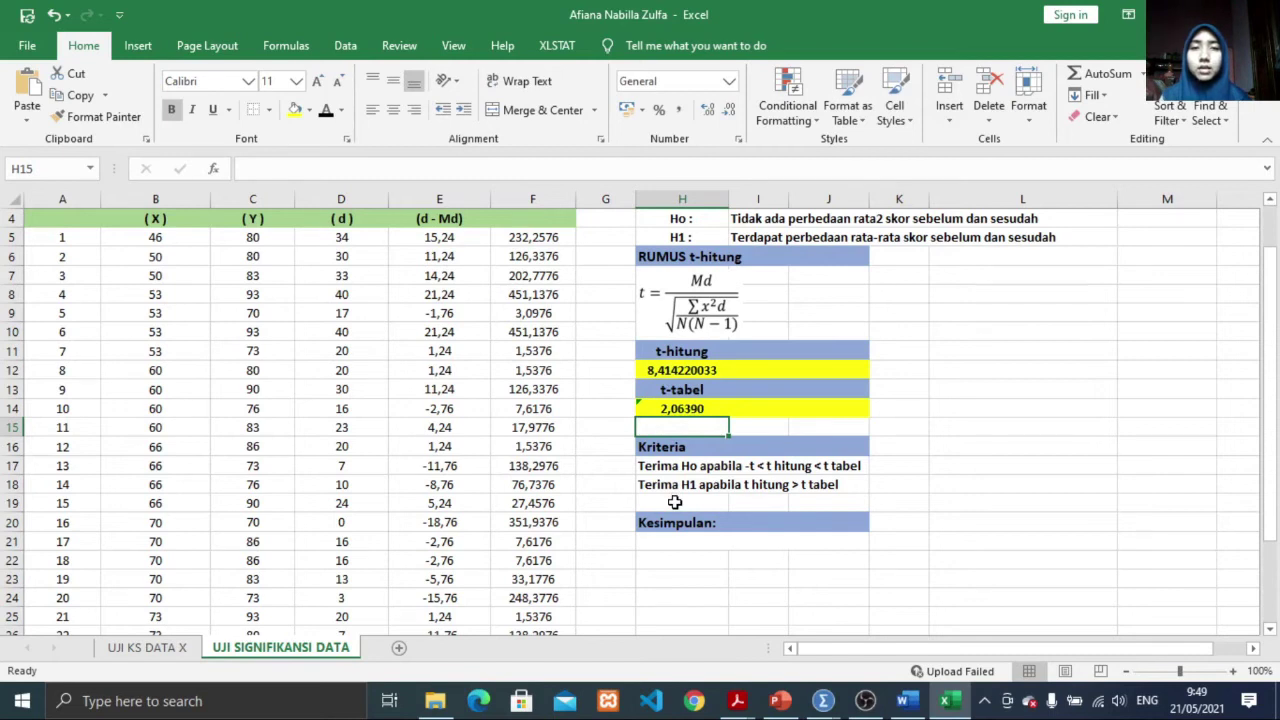
scroll(648, 520, "down", 1)
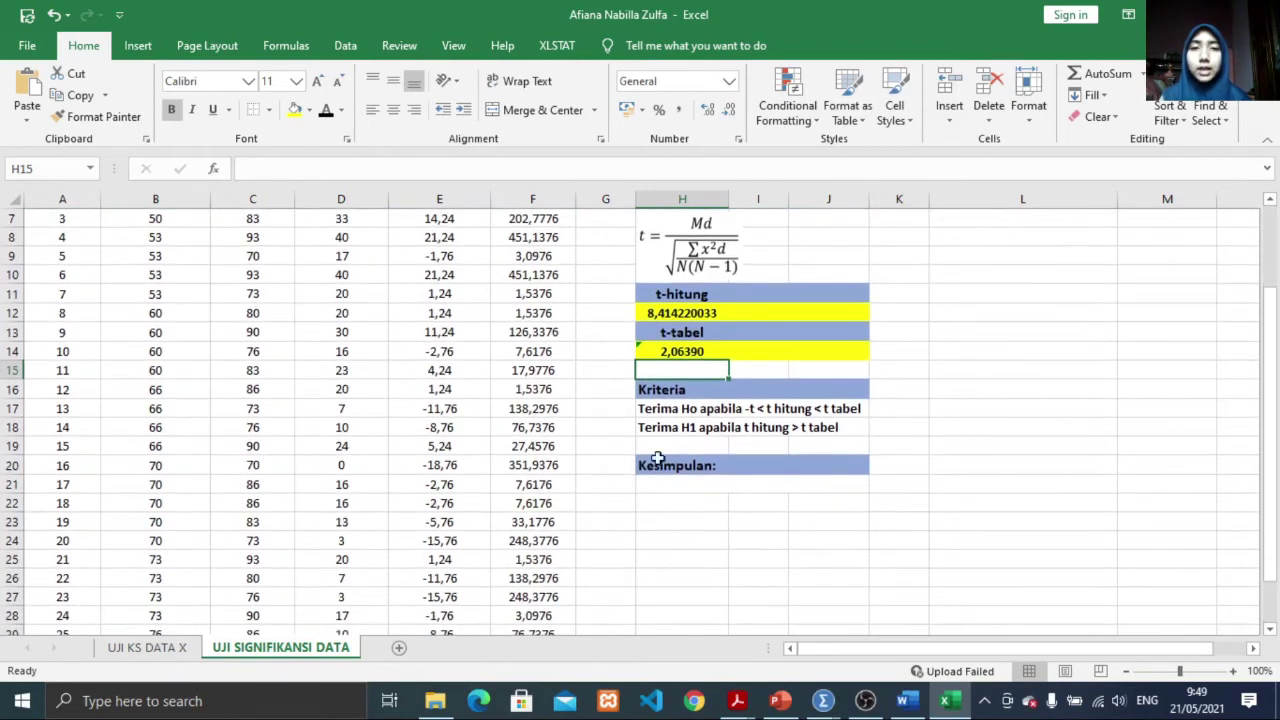
left_click_drag(662, 432, 820, 430)
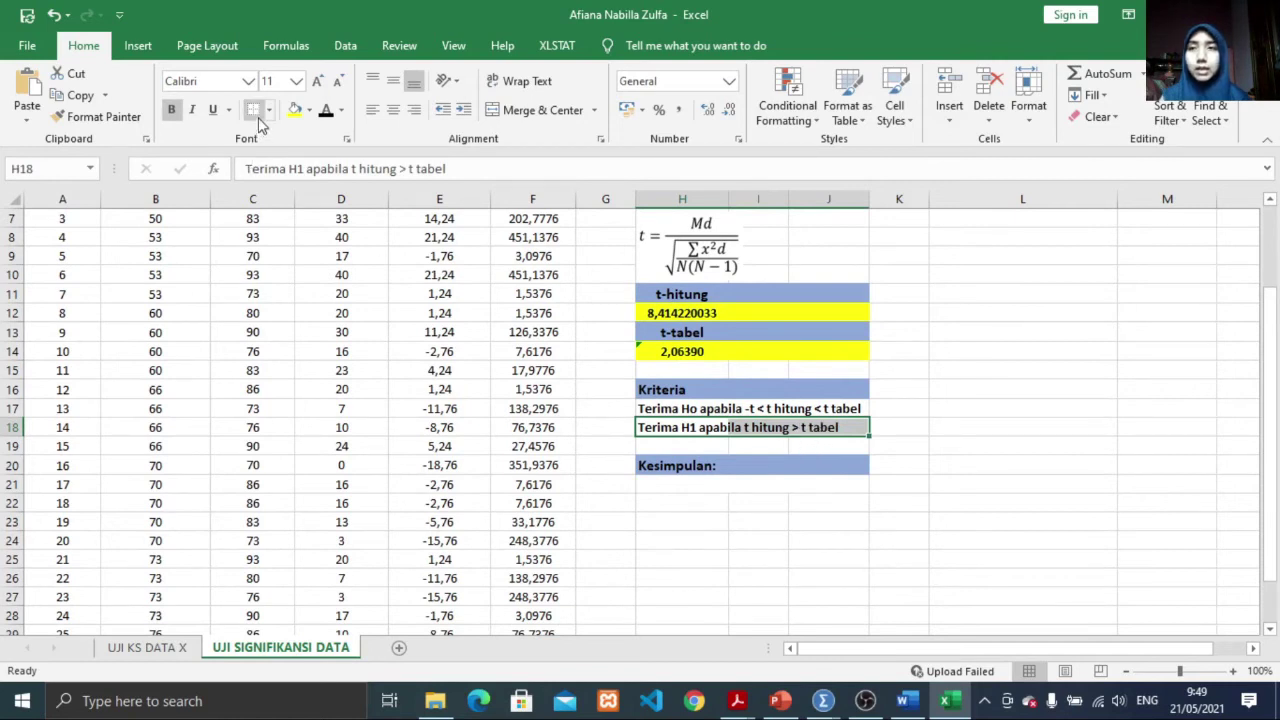
left_click(297, 111)
Step: Fill the conclusion row H21:J21 with yellow and set its text color to black
left_click_drag(648, 483, 840, 480)
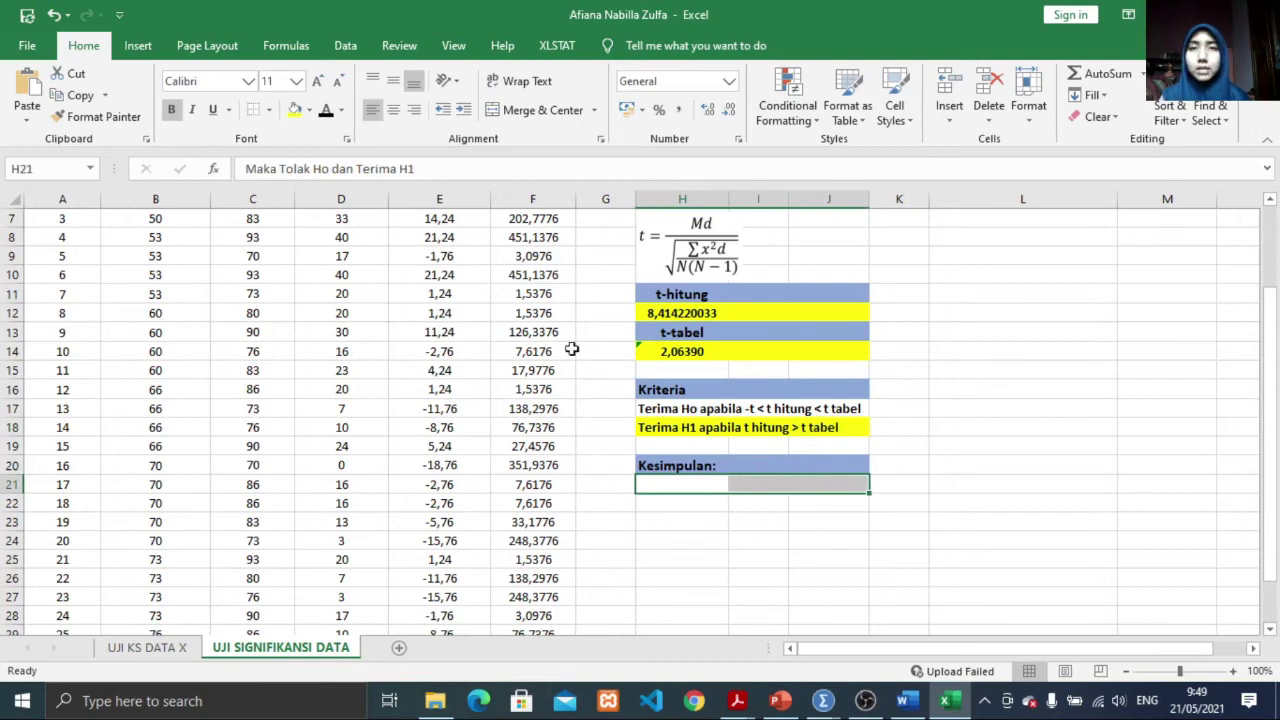
left_click(298, 111)
left_click(326, 112)
left_click(711, 503)
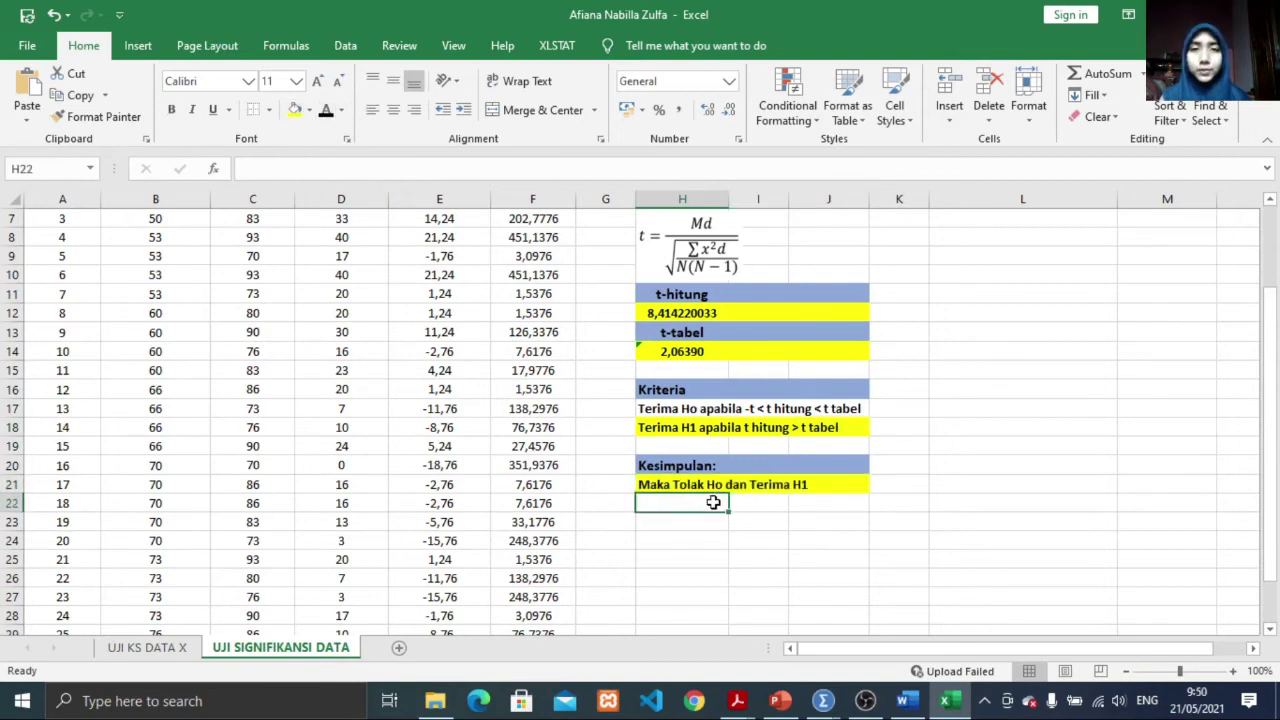
scroll(713, 502, "up", 2)
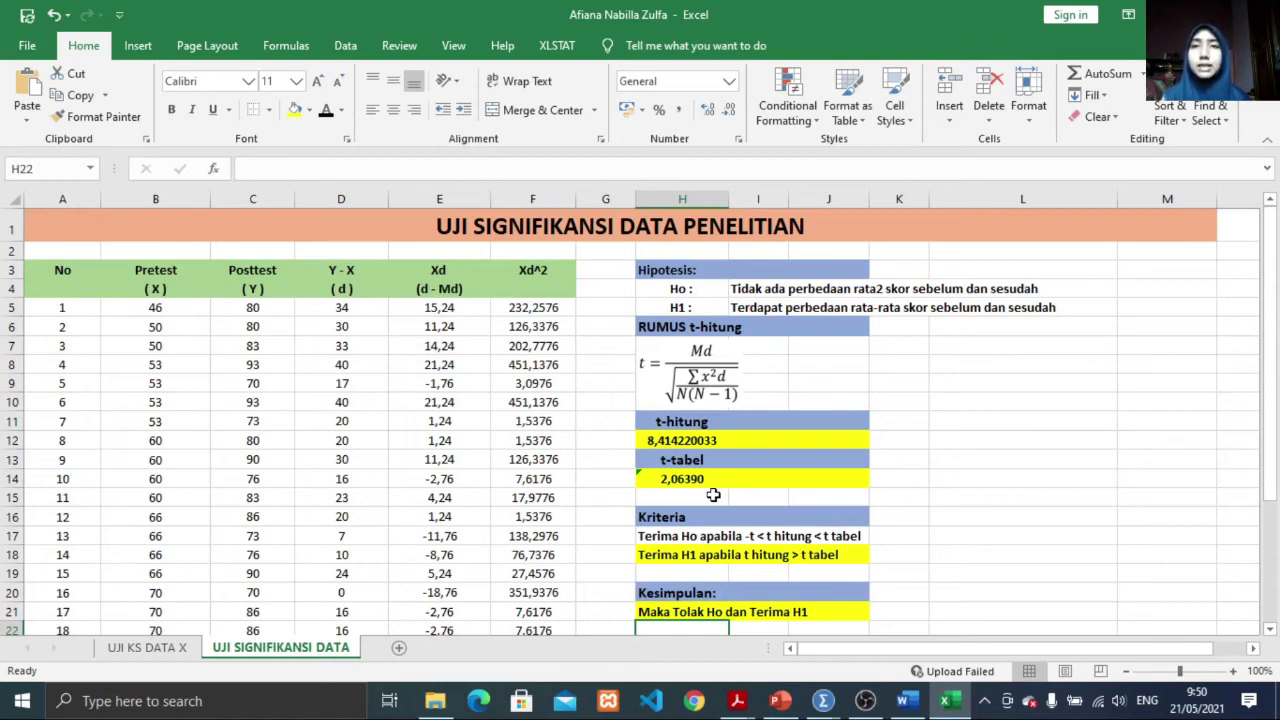
Step: Start a t-Test: Paired Two Sample for Means from Data Analysis with pretest scores B5:B29 as the Variable 1 range
left_click(345, 47)
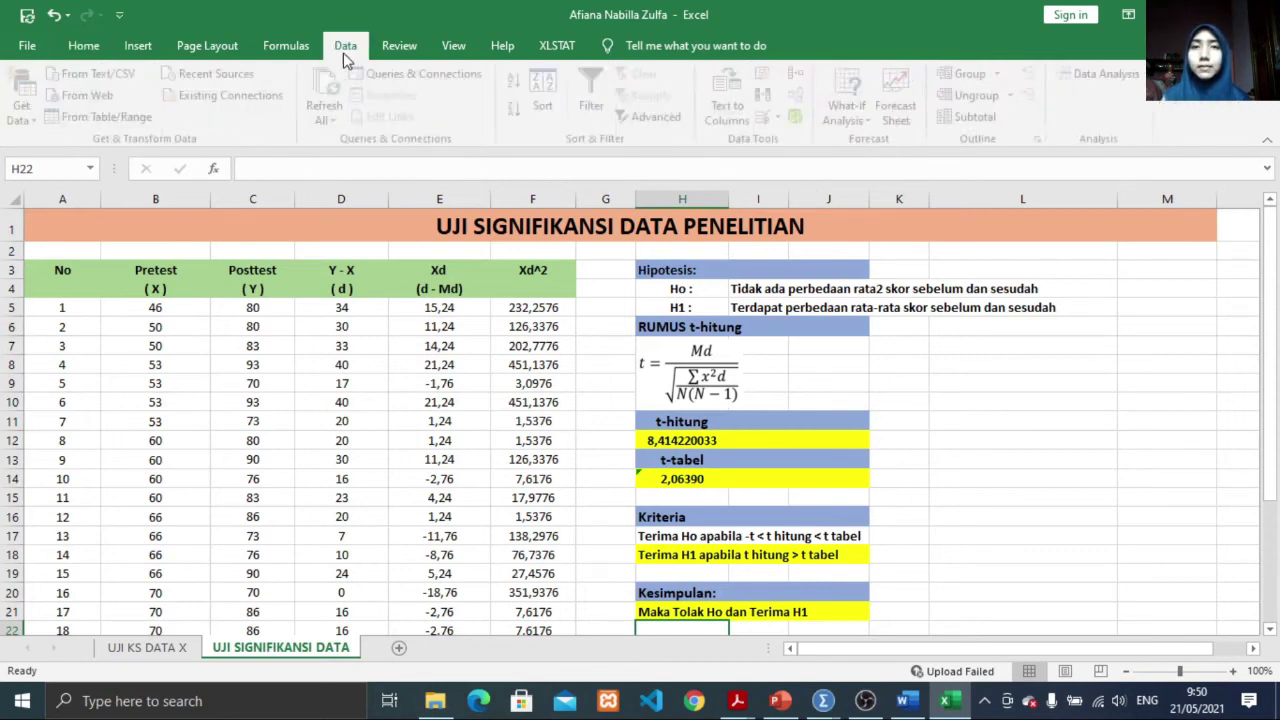
left_click(1090, 78)
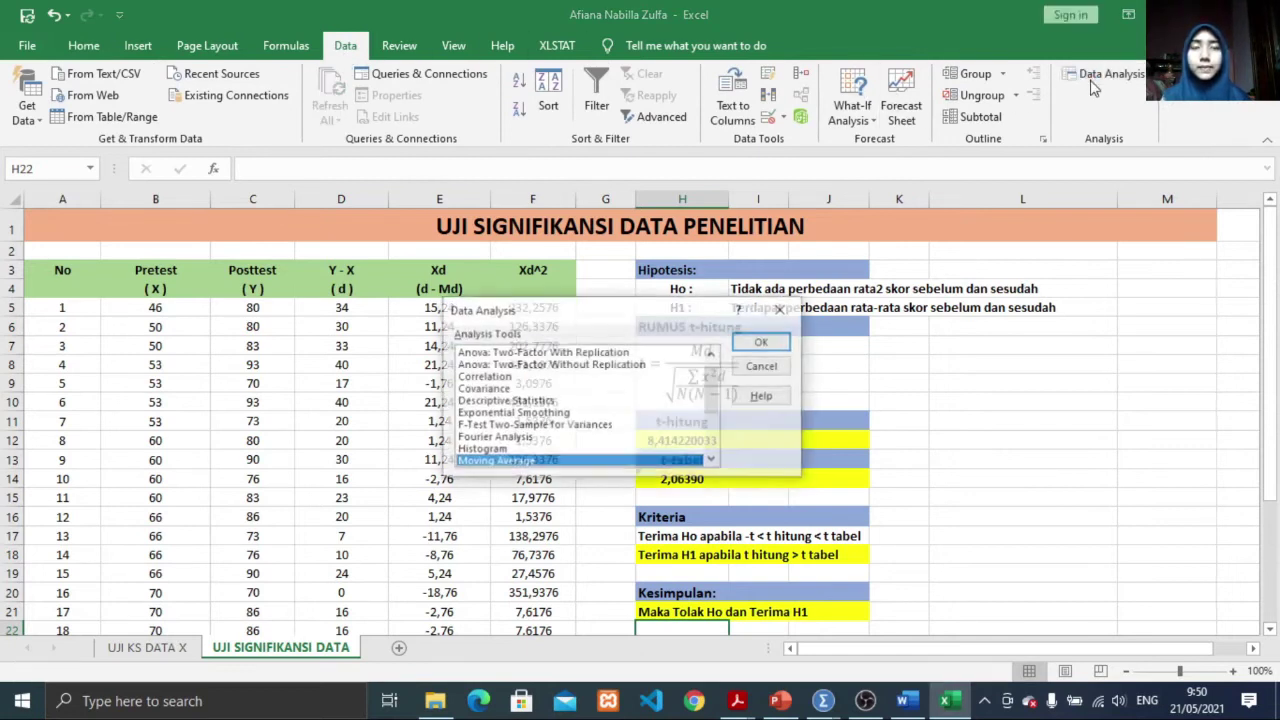
scroll(646, 432, "down", 3)
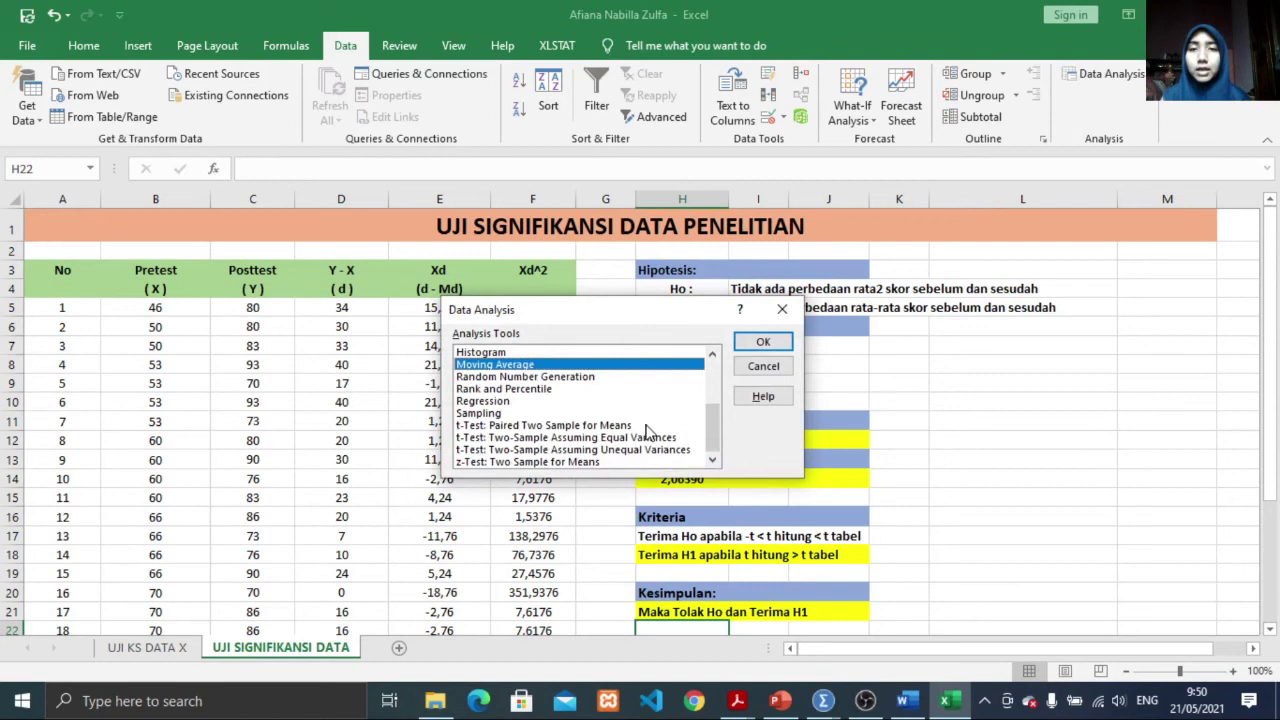
left_click(538, 429)
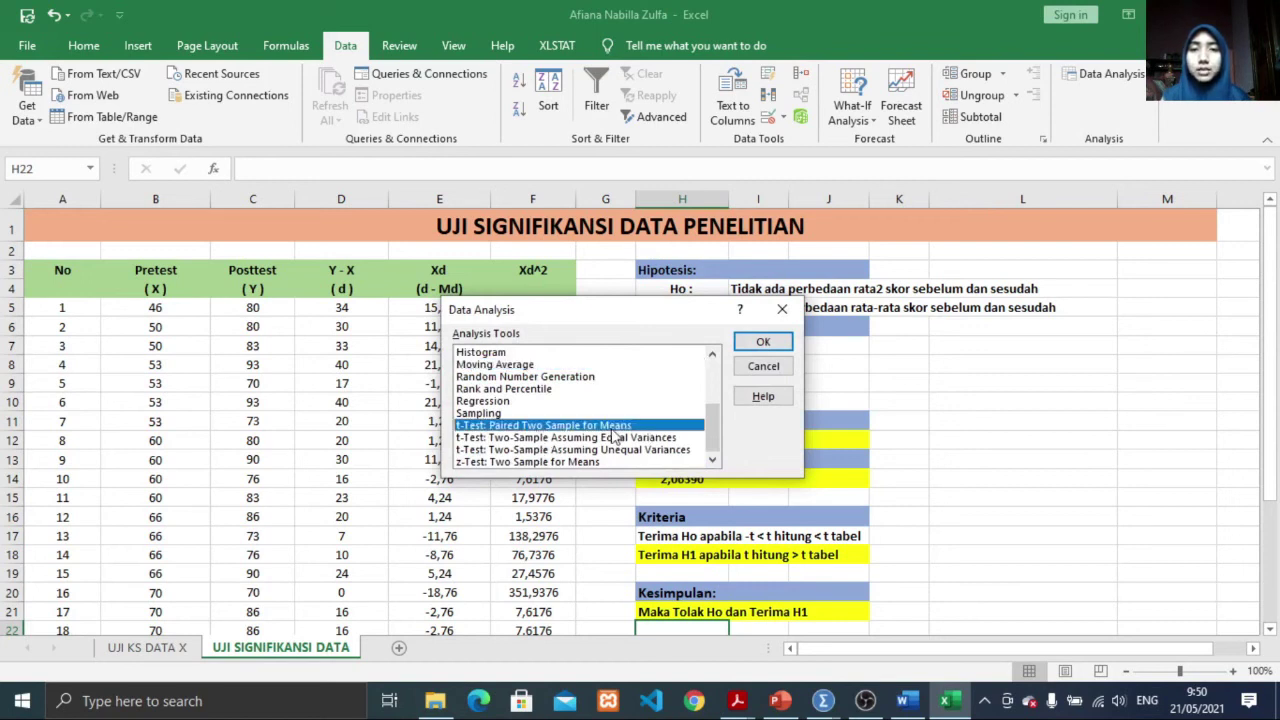
left_click(755, 345)
left_click_drag(598, 284, 653, 283)
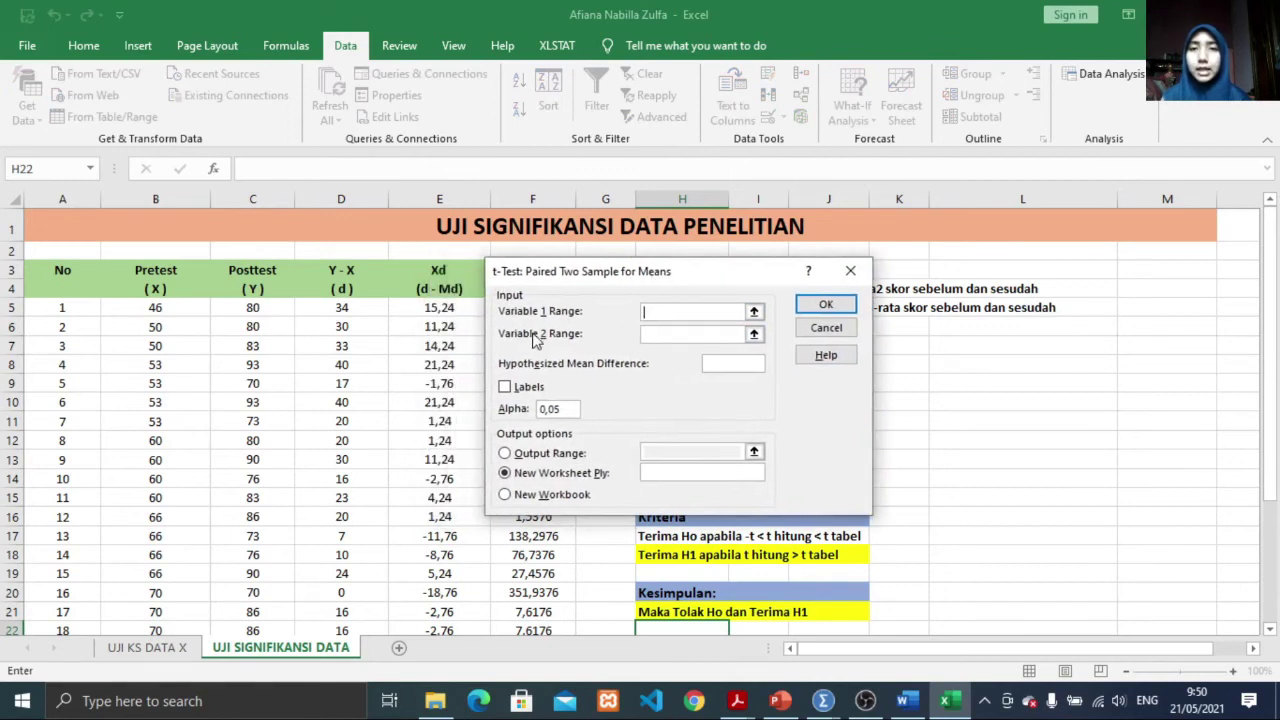
scroll(389, 363, "down", 1)
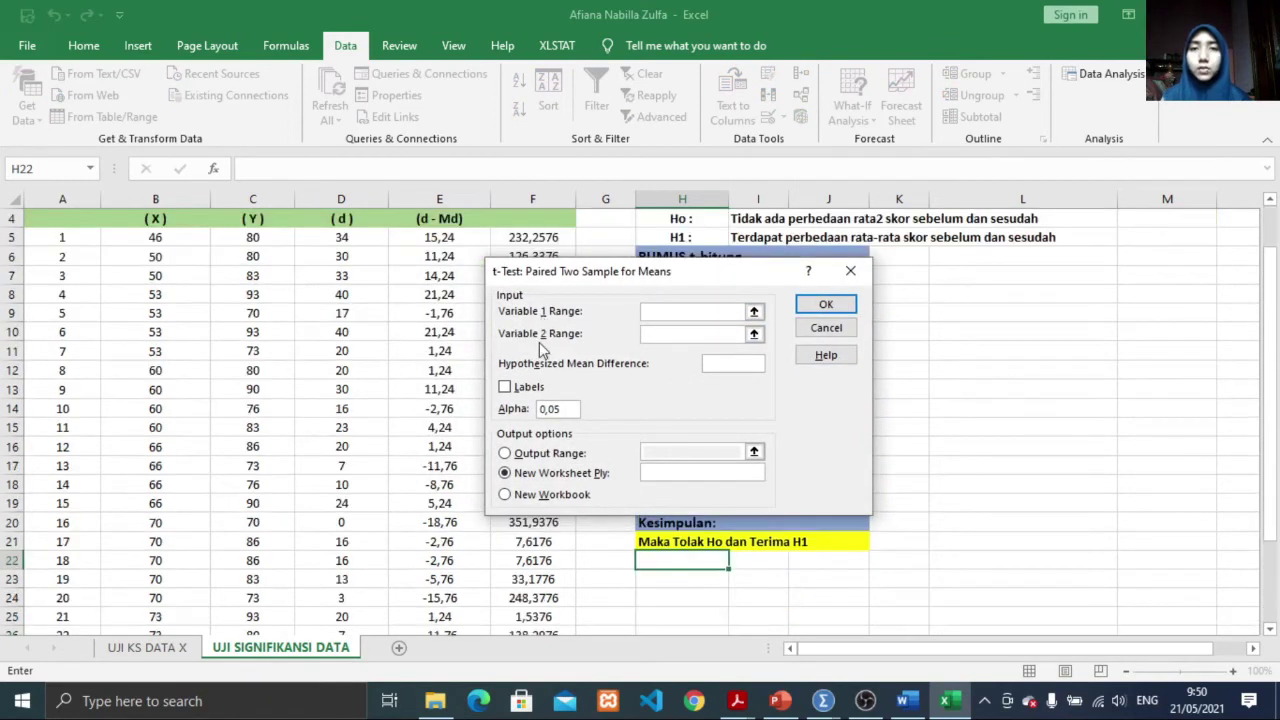
scroll(334, 334, "up", 1)
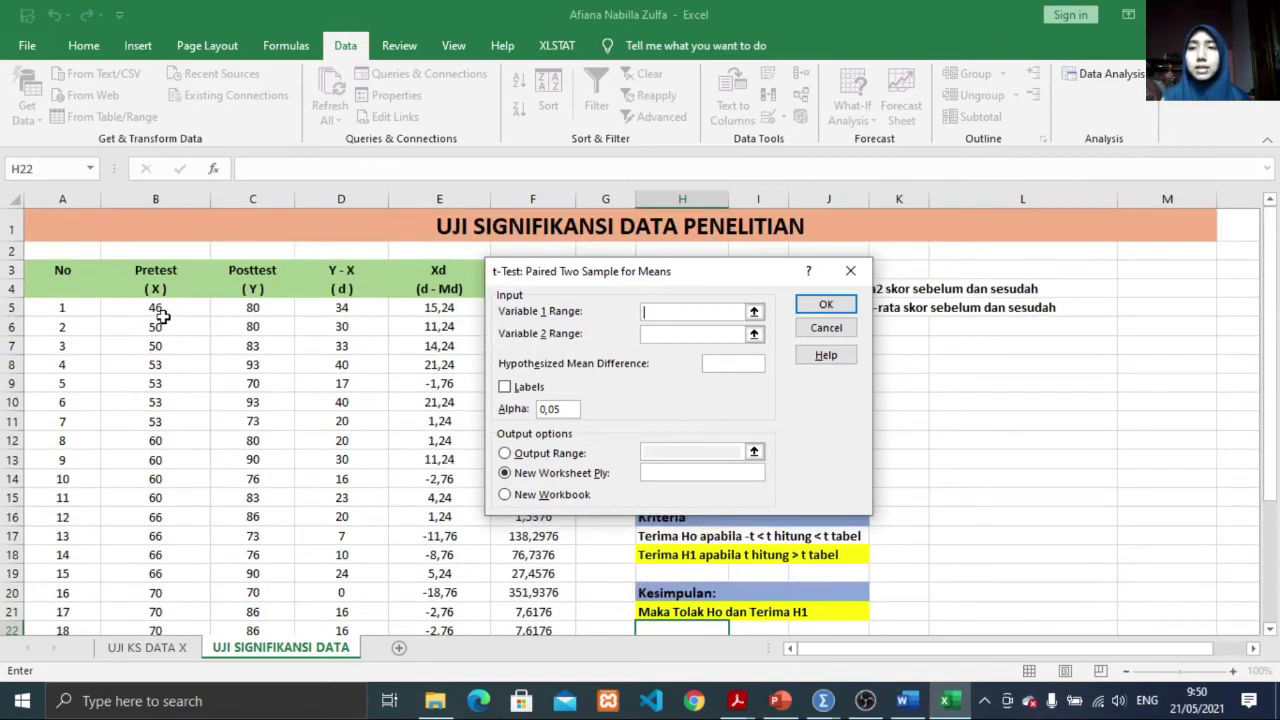
scroll(161, 316, "down", 1)
left_click_drag(166, 240, 166, 606)
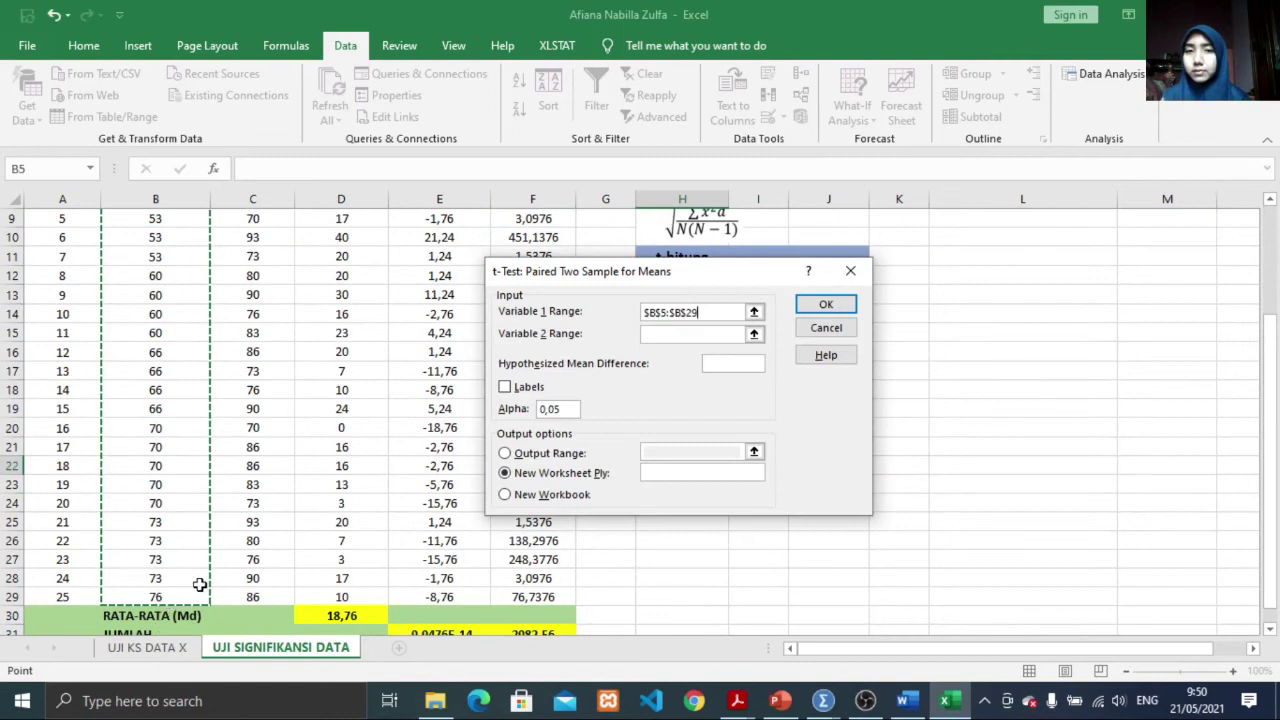
Step: Set the Variable 2 range to posttest scores C5:C29 and output the t-test to a new worksheet named SIGNIFIKANSI
scroll(232, 578, "up", 3)
left_click(664, 334)
left_click_drag(280, 306, 263, 566)
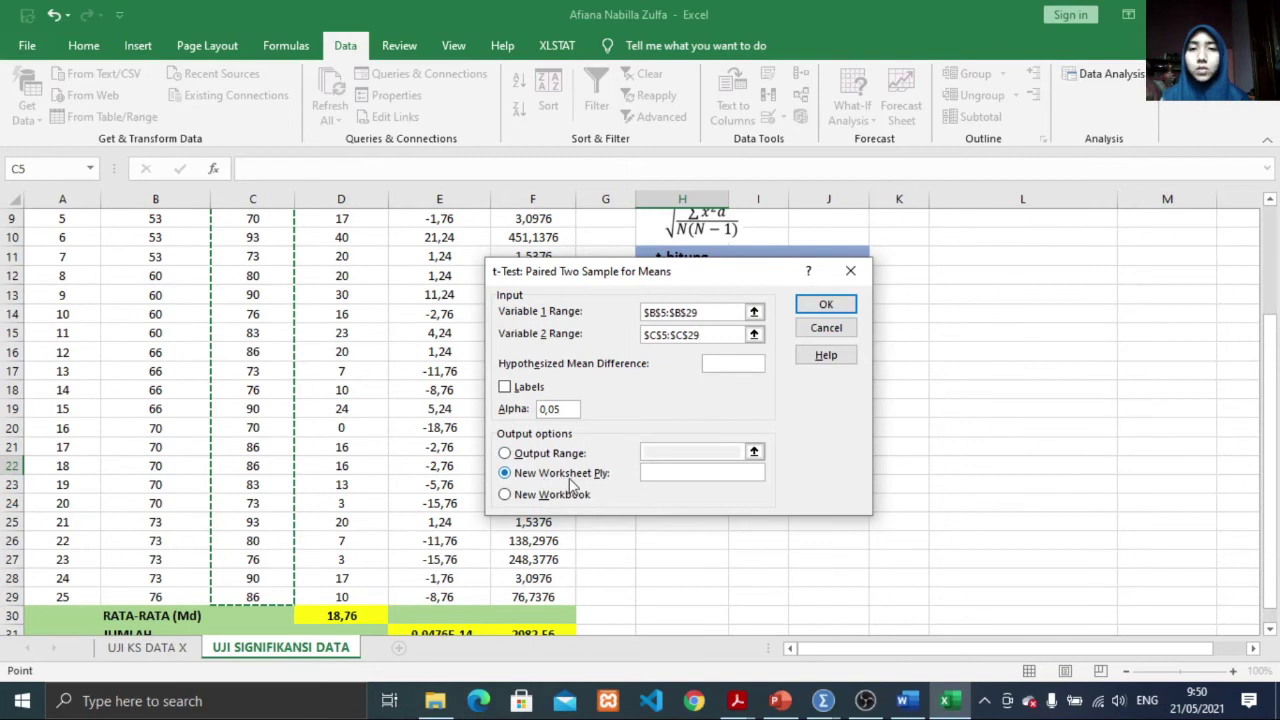
left_click(663, 476)
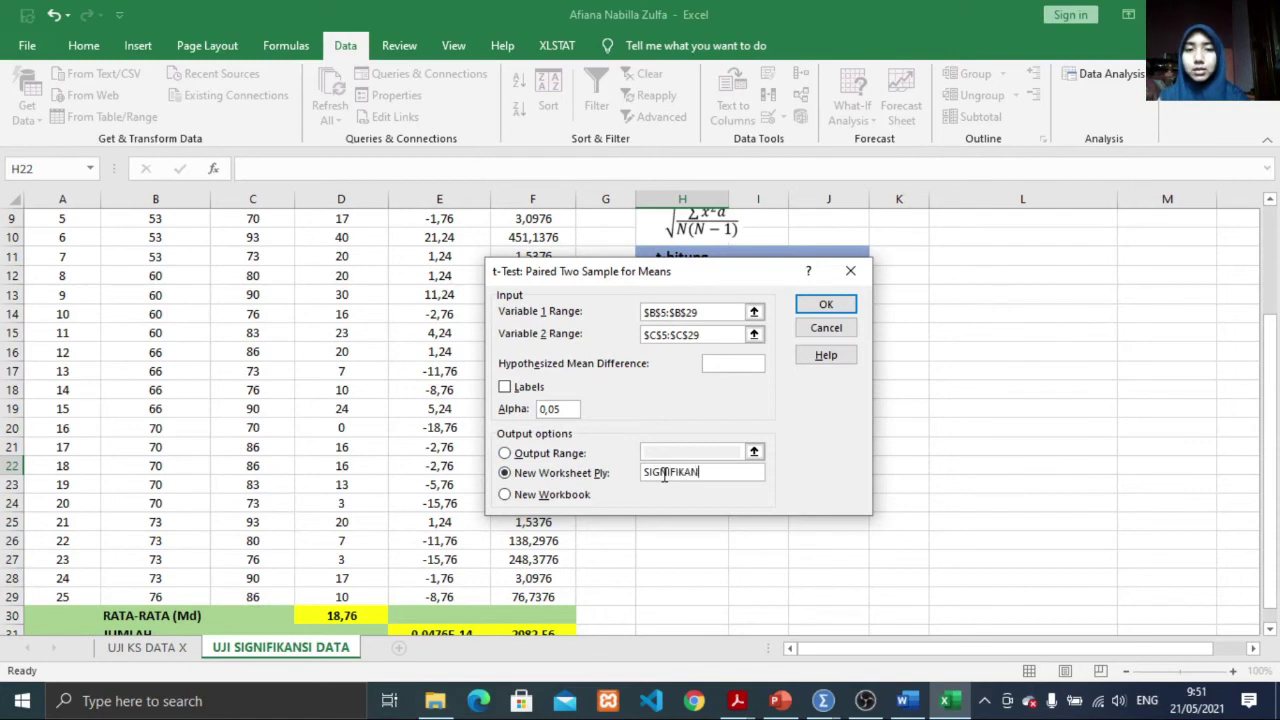
left_click(826, 304)
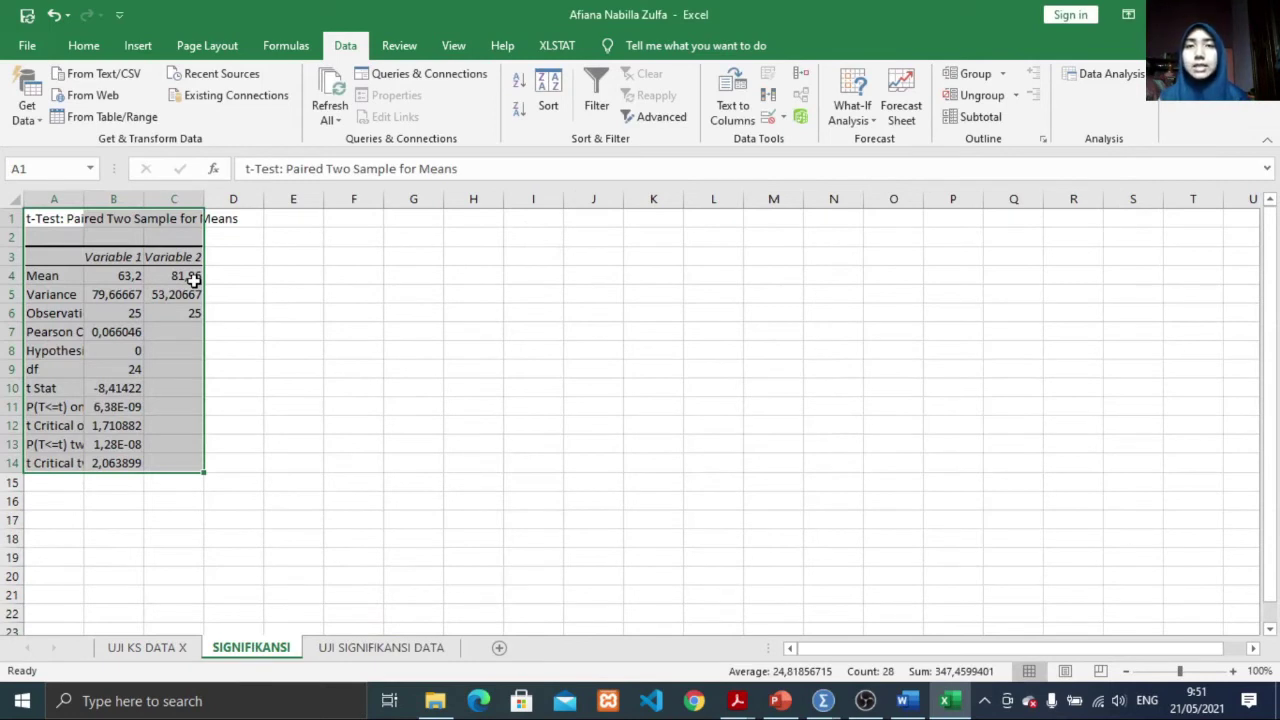
Step: Copy the t-test results table from the SIGNIFIKANSI sheet into the UJI SIGNIFIKANSI DATA sheet, starting at cell L7
key("ctrl+c")
left_click(370, 648)
scroll(990, 601, "up", 2)
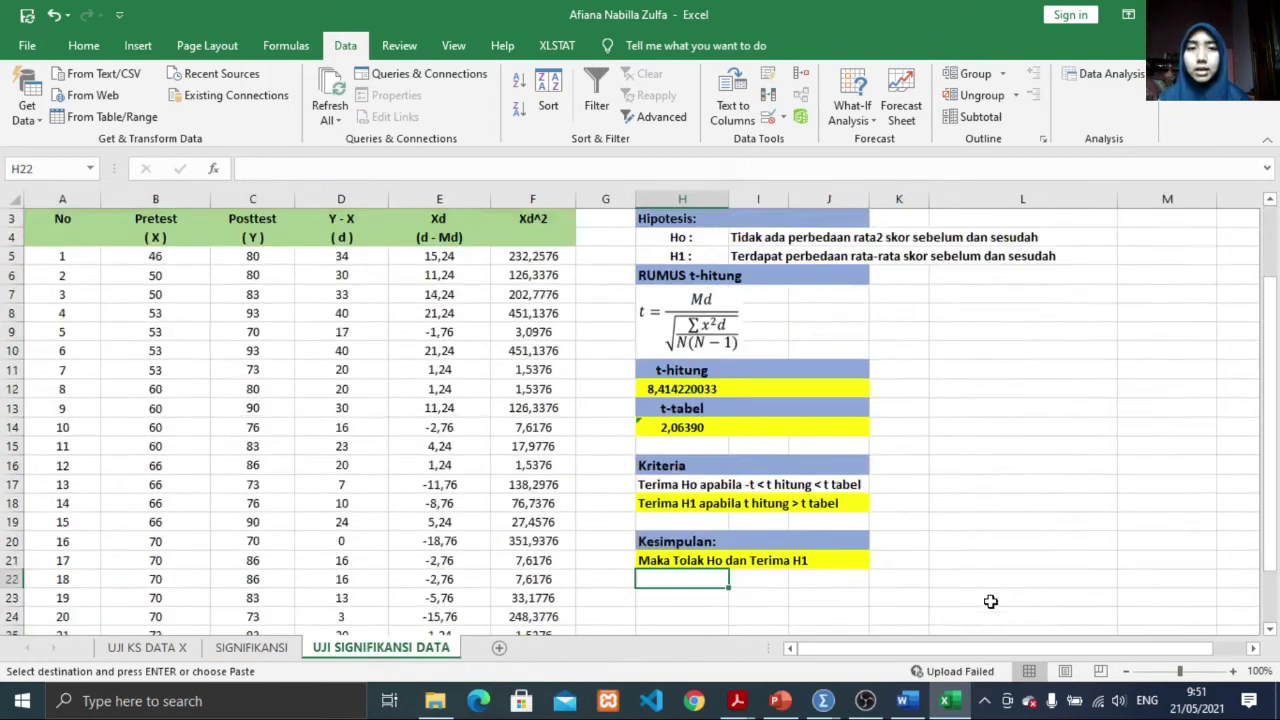
scroll(990, 601, "up", 1)
left_click(1015, 352)
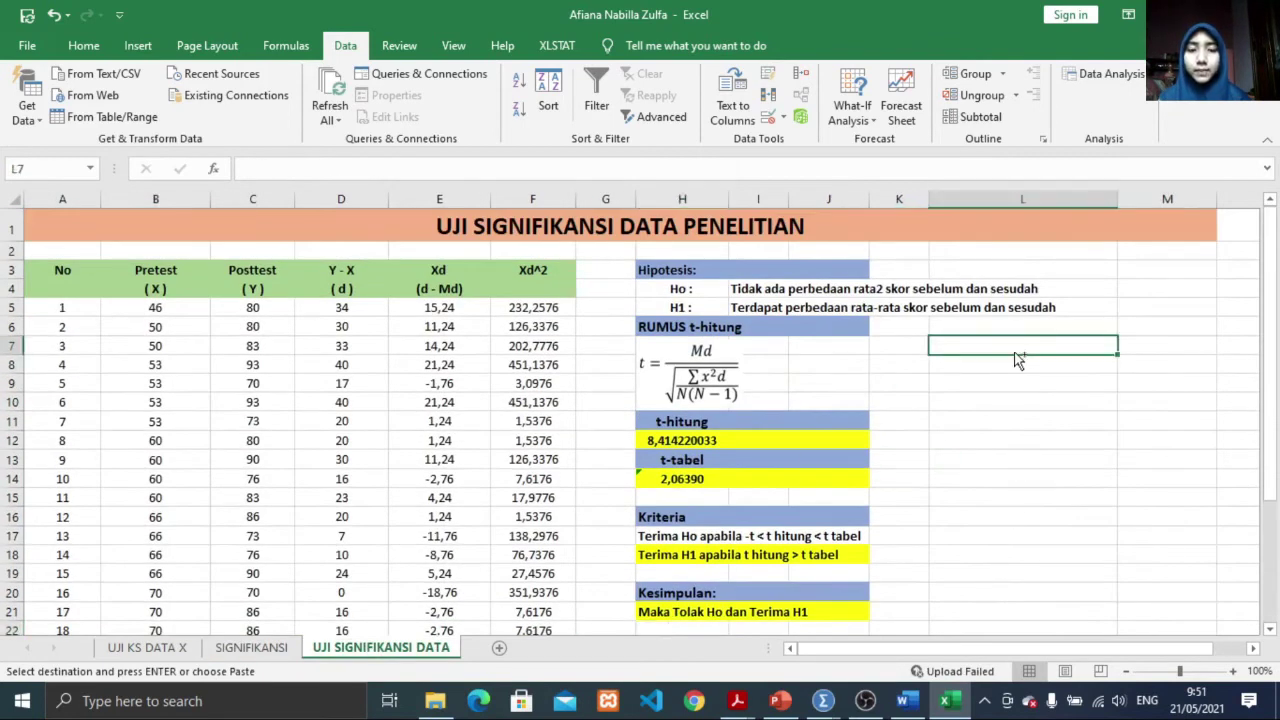
key("ctrl+v")
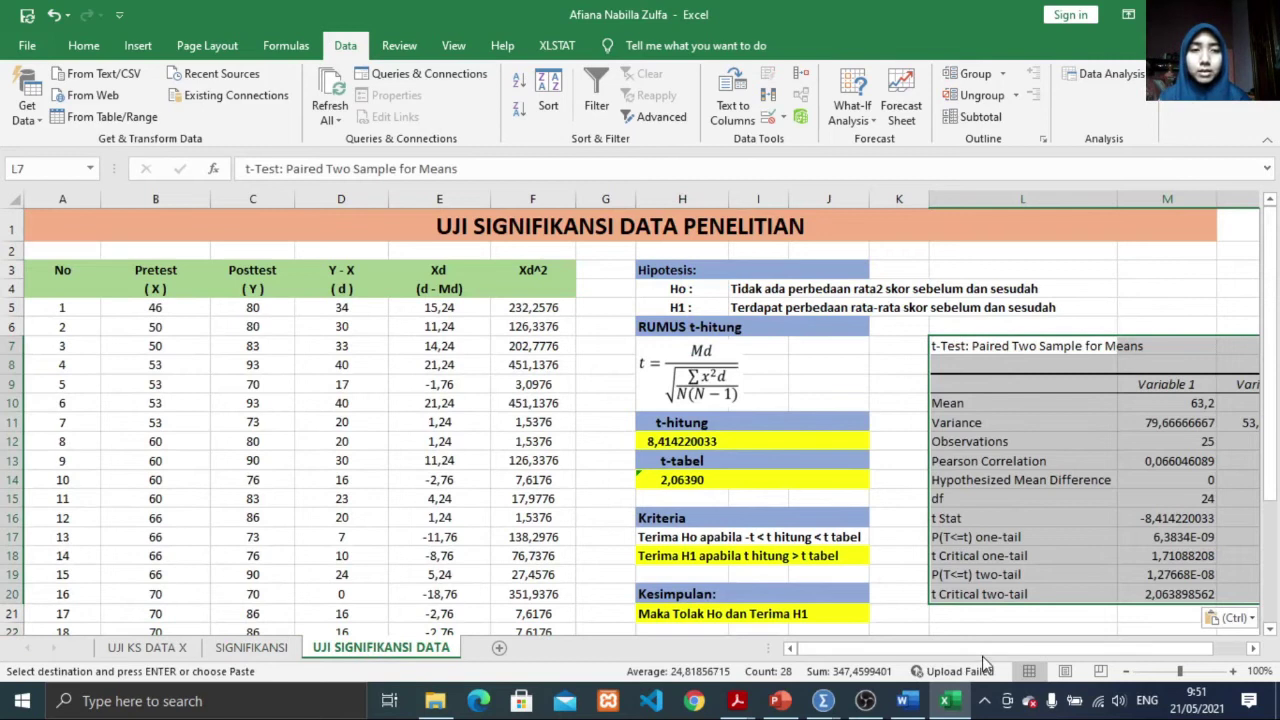
Step: Make the t Stat value in M16 and the t Critical two-tail value in M20 bold with yellow fill
scroll(1016, 650, "right", 1)
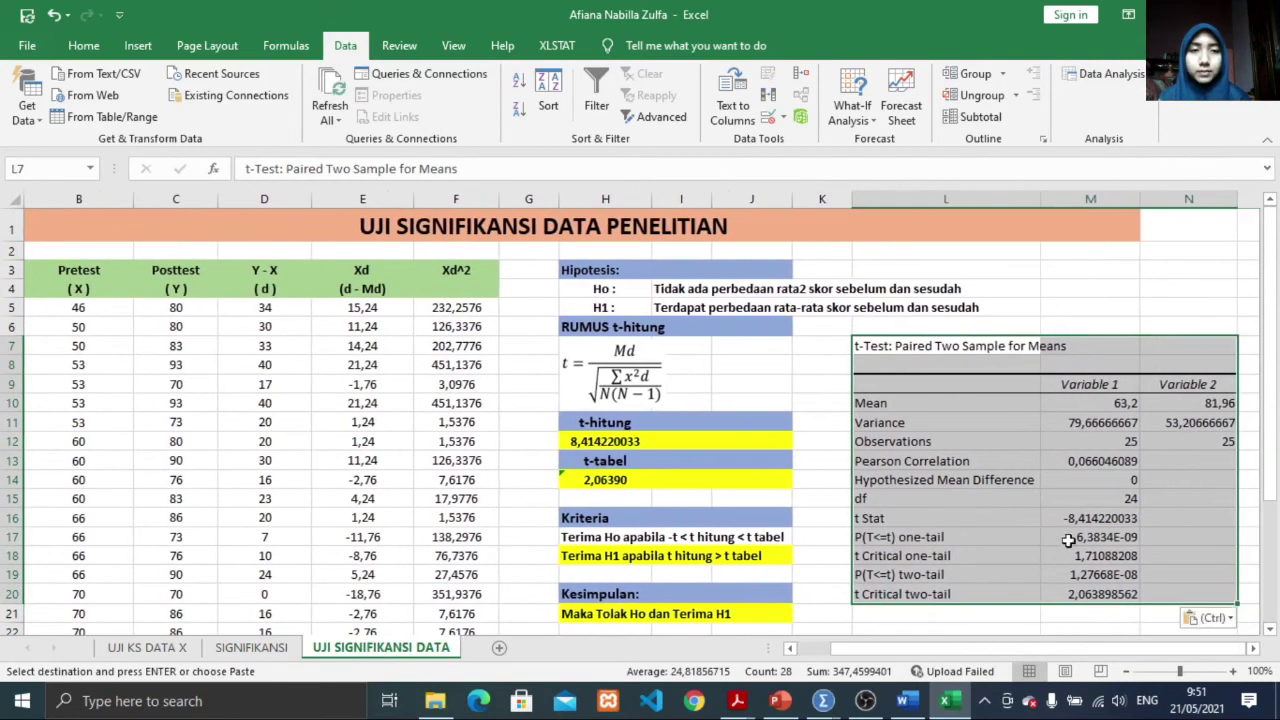
left_click(1090, 520)
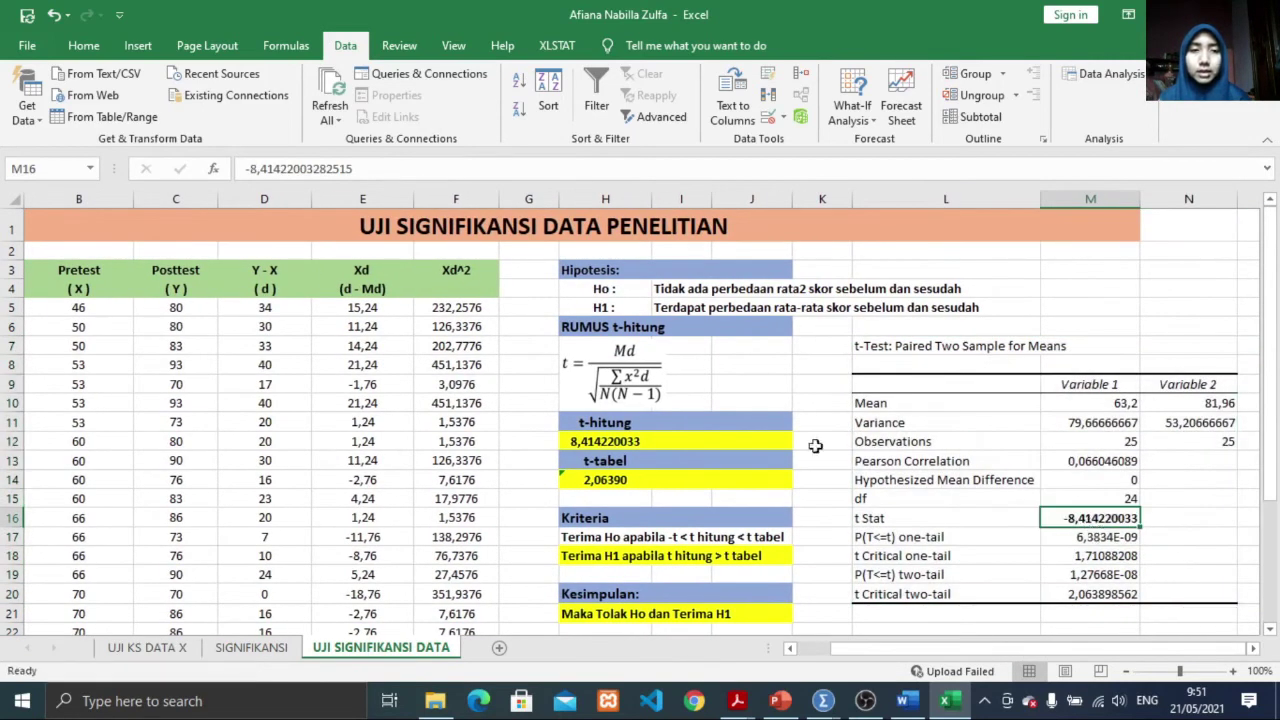
left_click(80, 48)
left_click(295, 109)
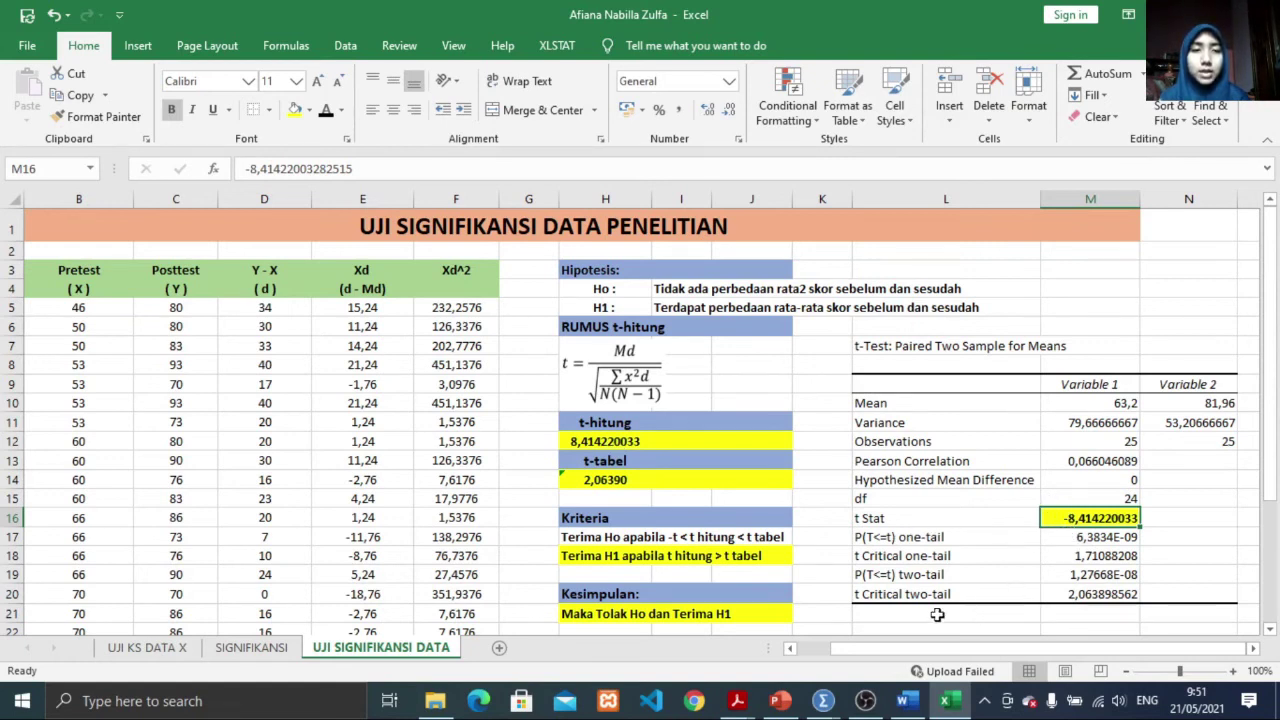
scroll(903, 609, "down", 1)
left_click(1068, 523)
left_click(296, 109)
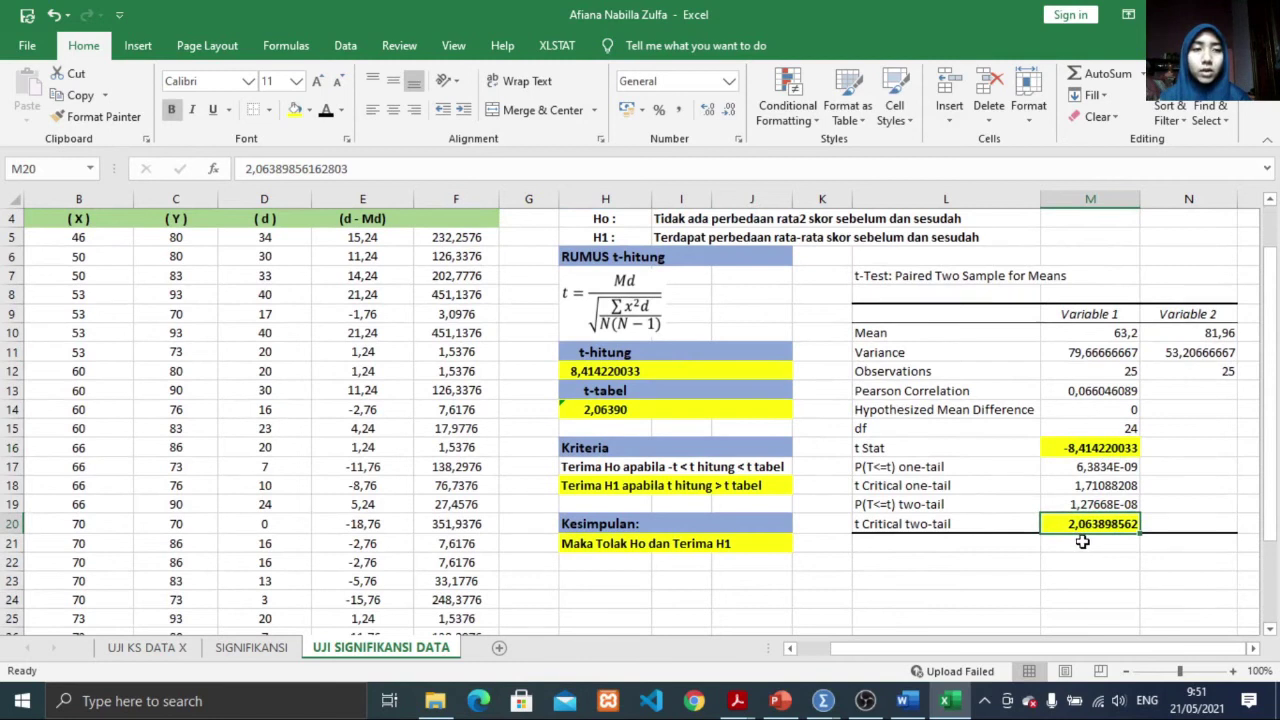
left_click(621, 413)
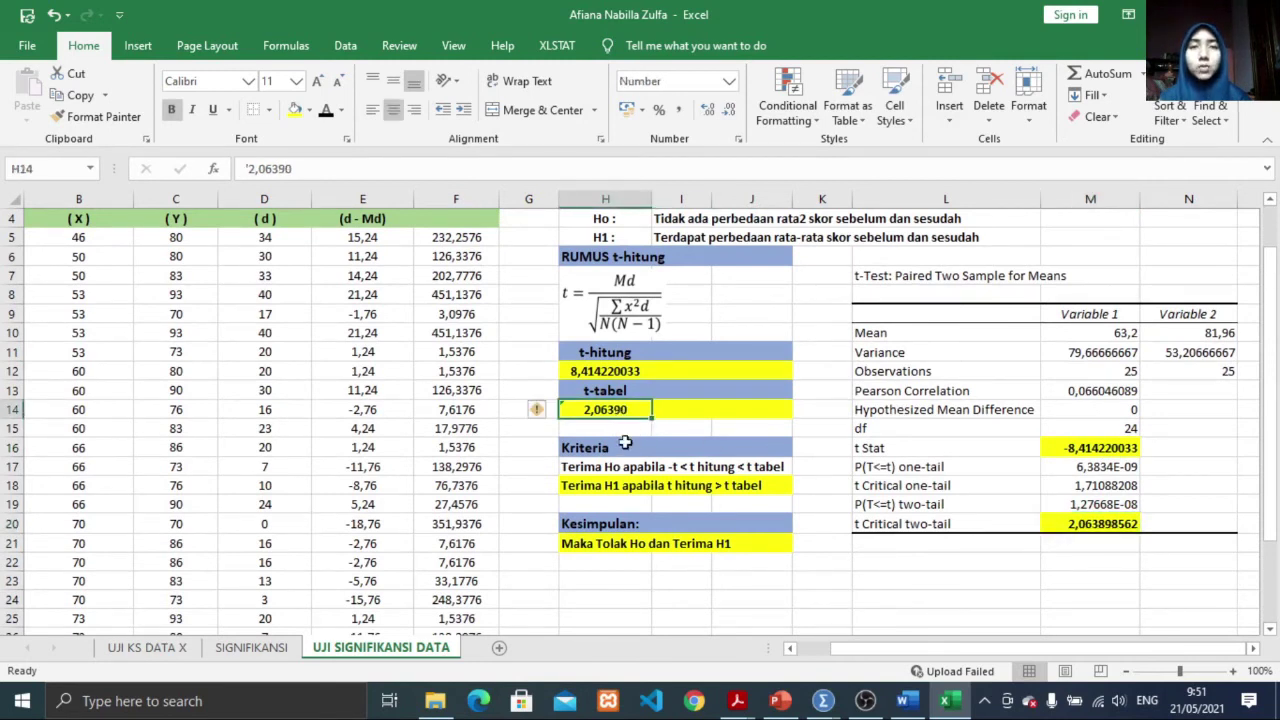
scroll(625, 443, "up", 2)
left_click(628, 230)
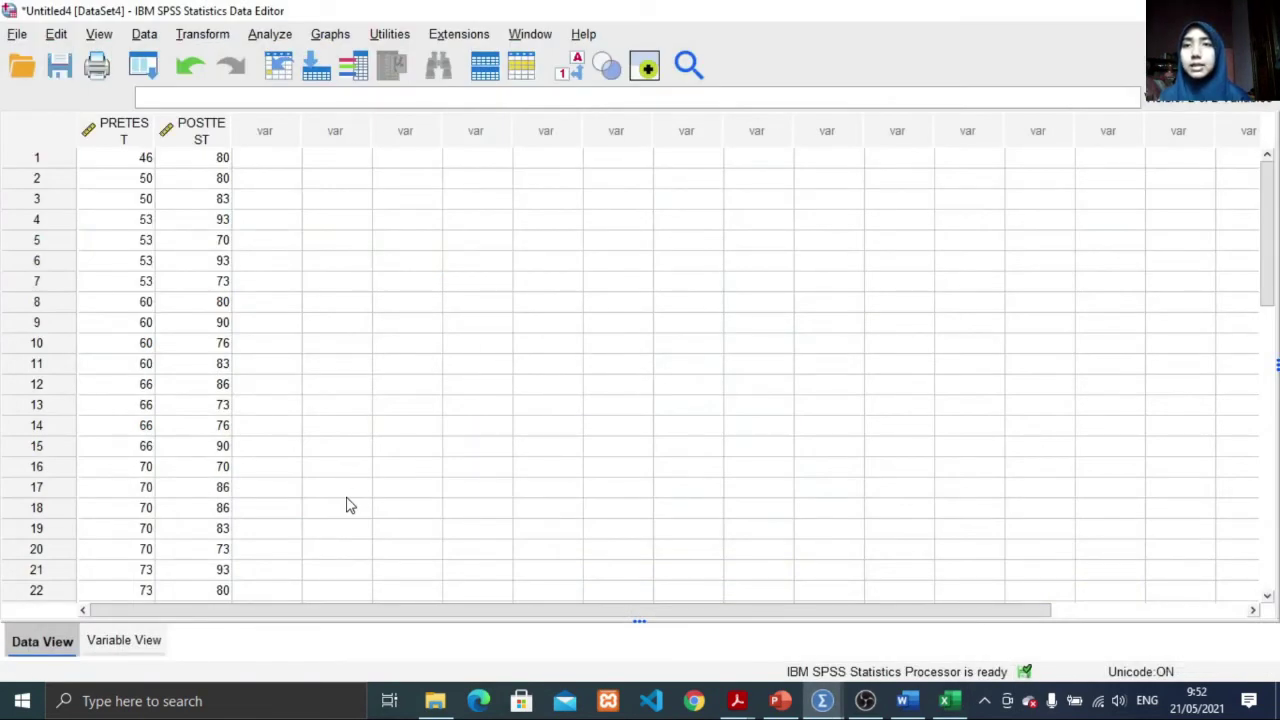
Step: In SPSS, run a Paired-Samples T Test with PRETEST as Variable1 and POSTTEST as Variable2
left_click(276, 36)
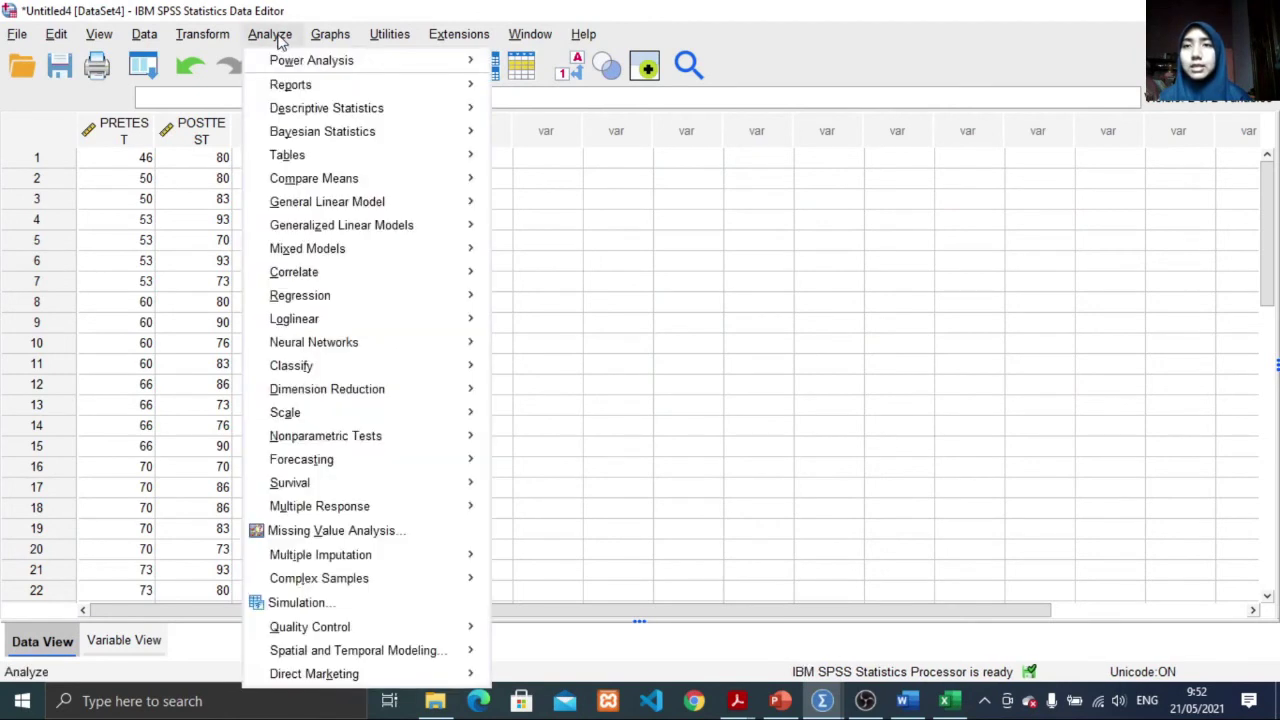
mouse_move(345, 180)
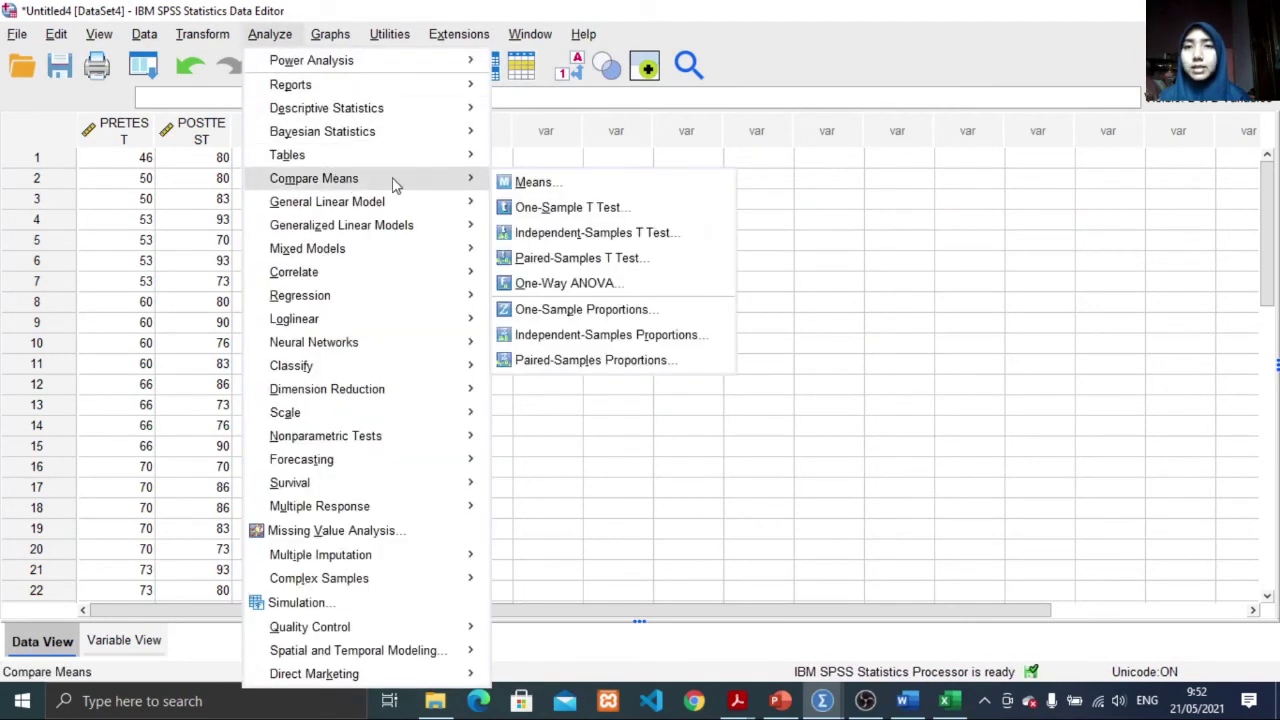
left_click(545, 260)
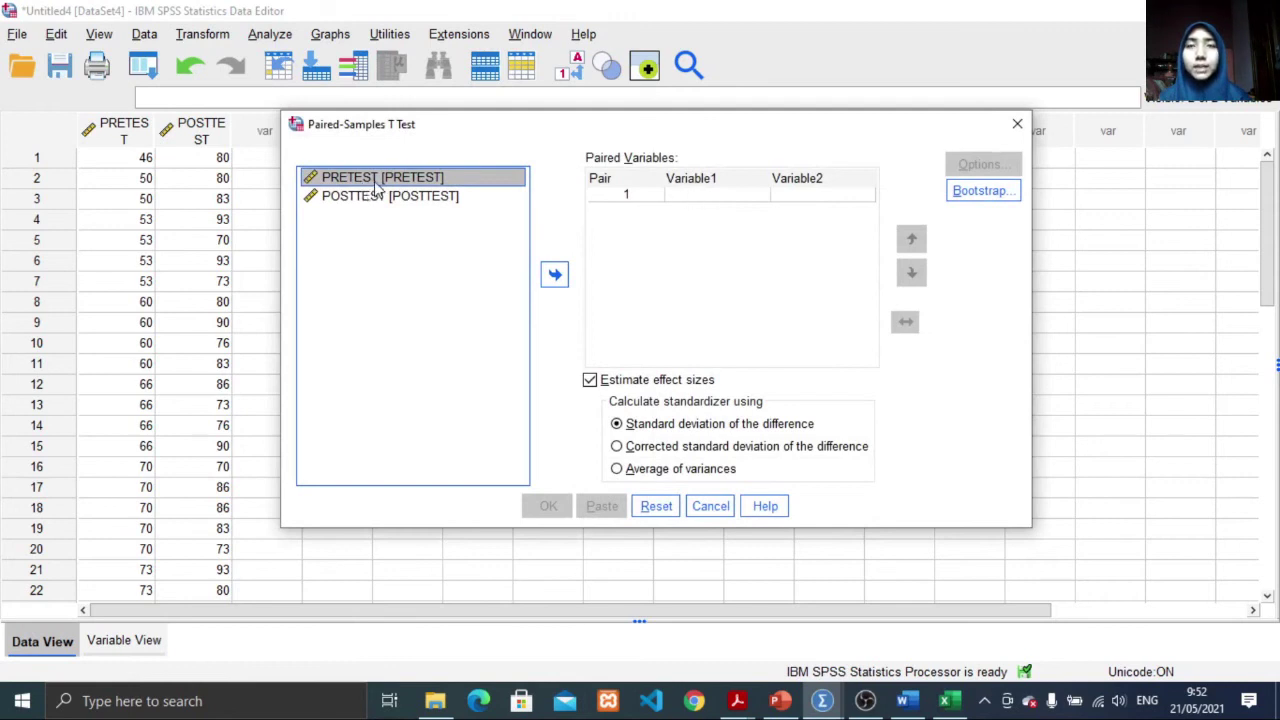
left_click(554, 274)
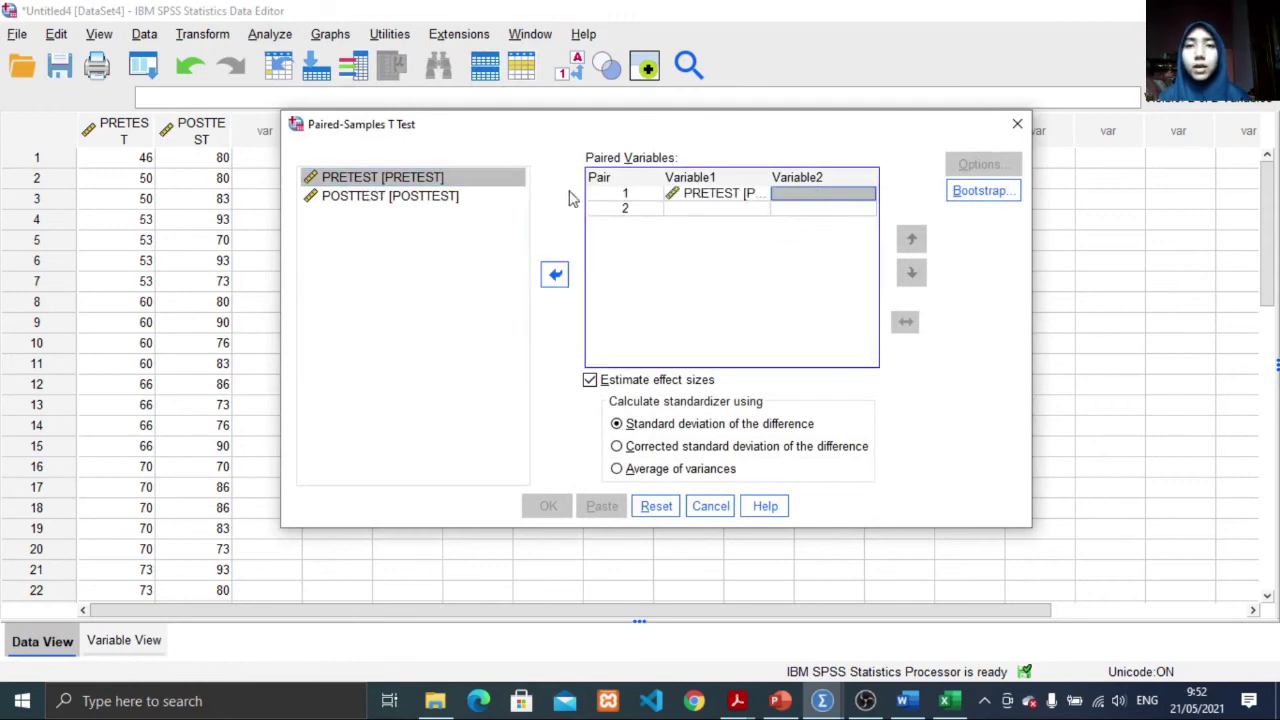
left_click(430, 197)
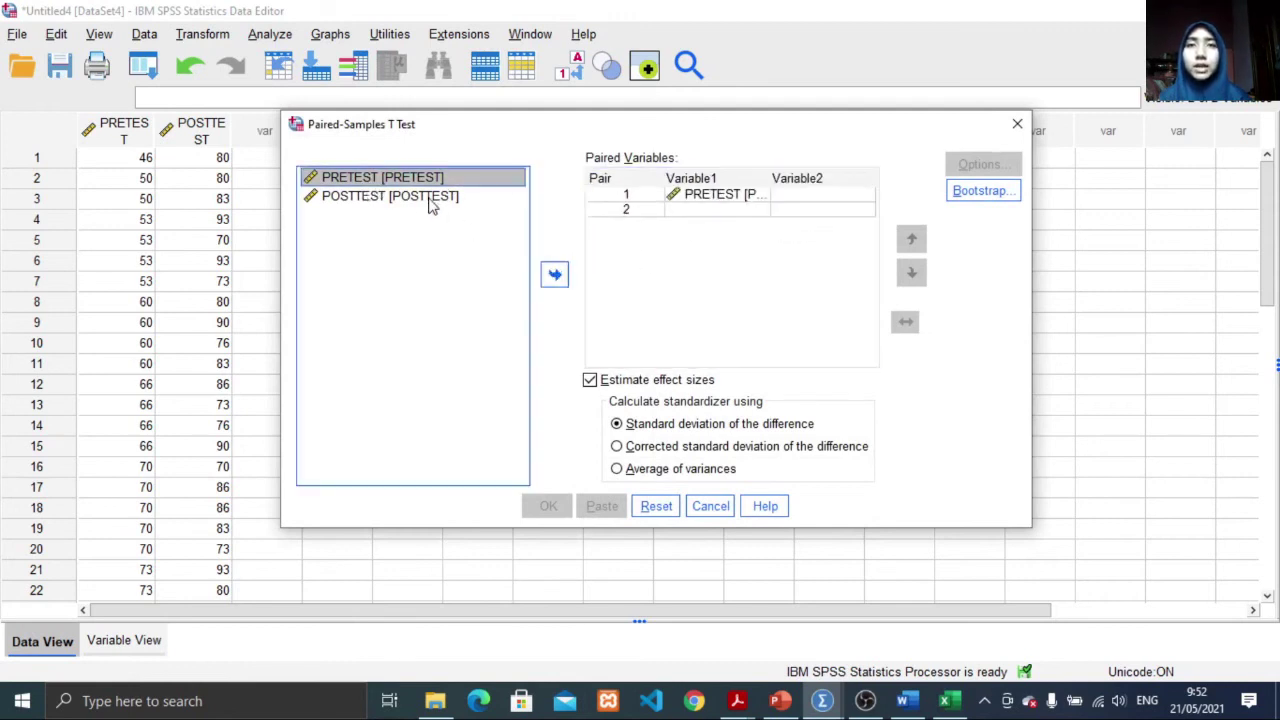
left_click(554, 276)
left_click(549, 507)
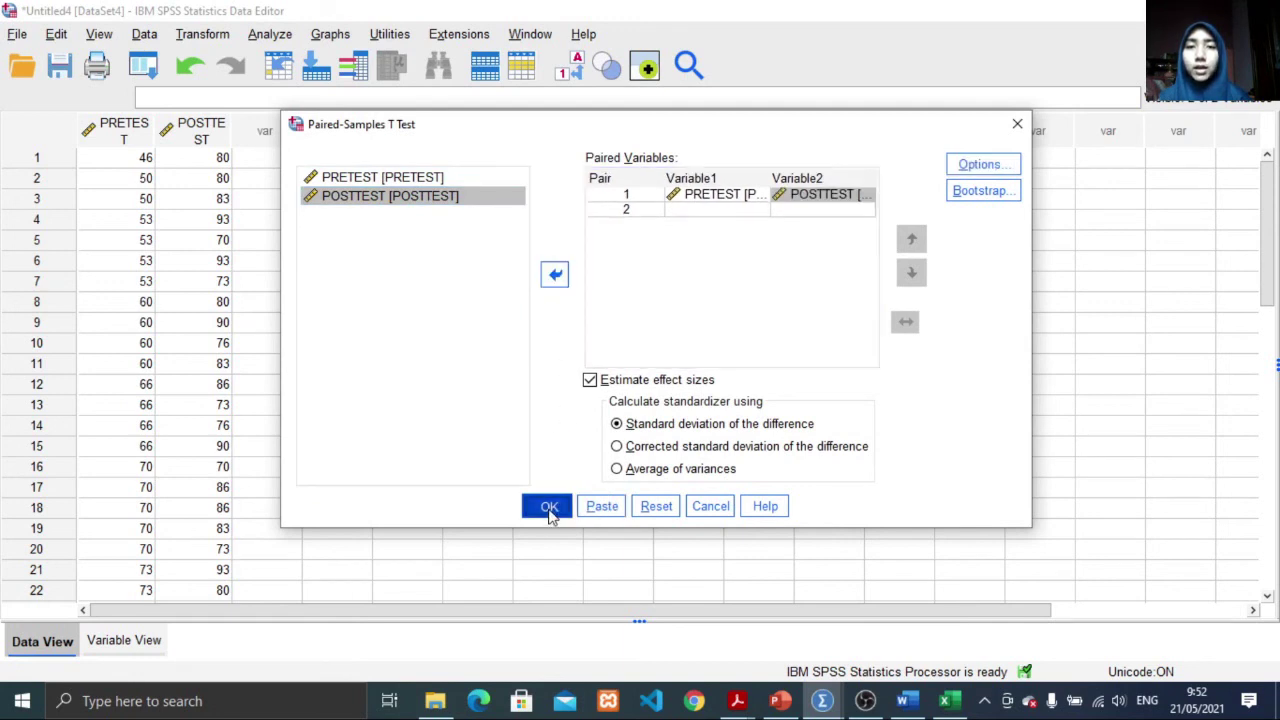
Step: Examine the t, df and Sig. (2-tailed) columns of the SPSS Paired Samples Test table and compare them with the Excel t-test
left_click_drag(1107, 400, 1224, 400)
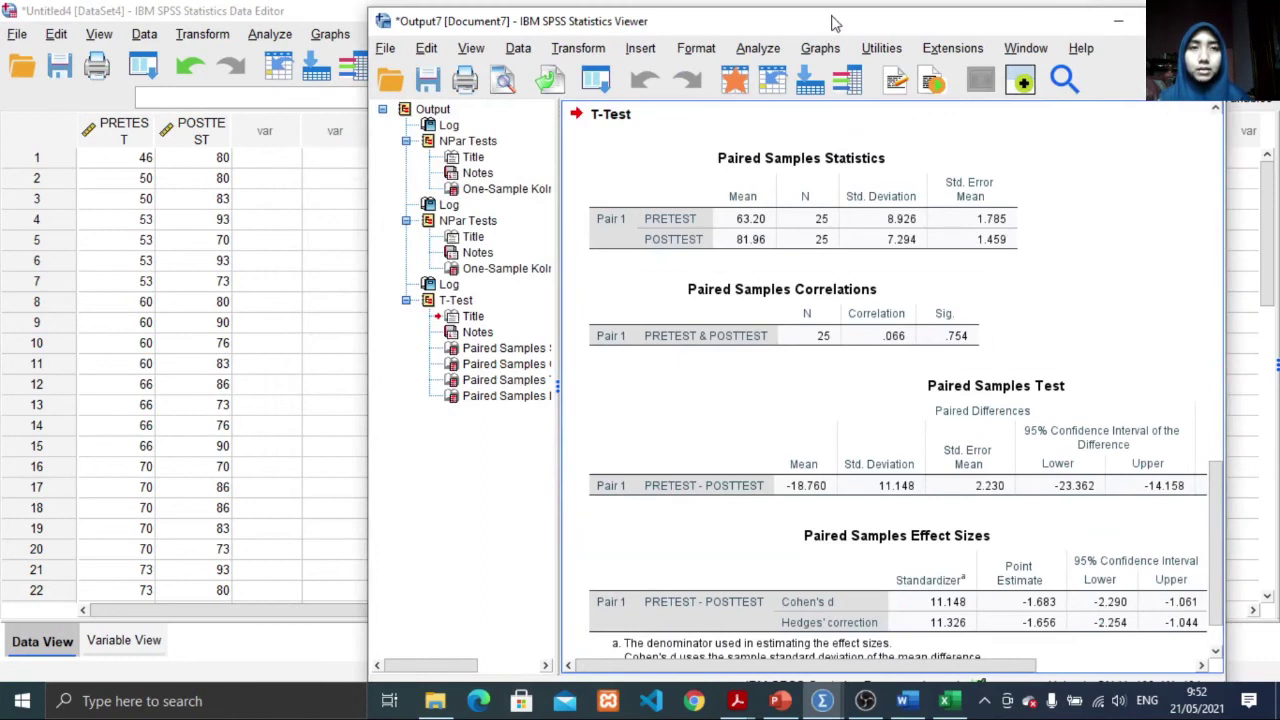
left_click_drag(835, 22, 835, 16)
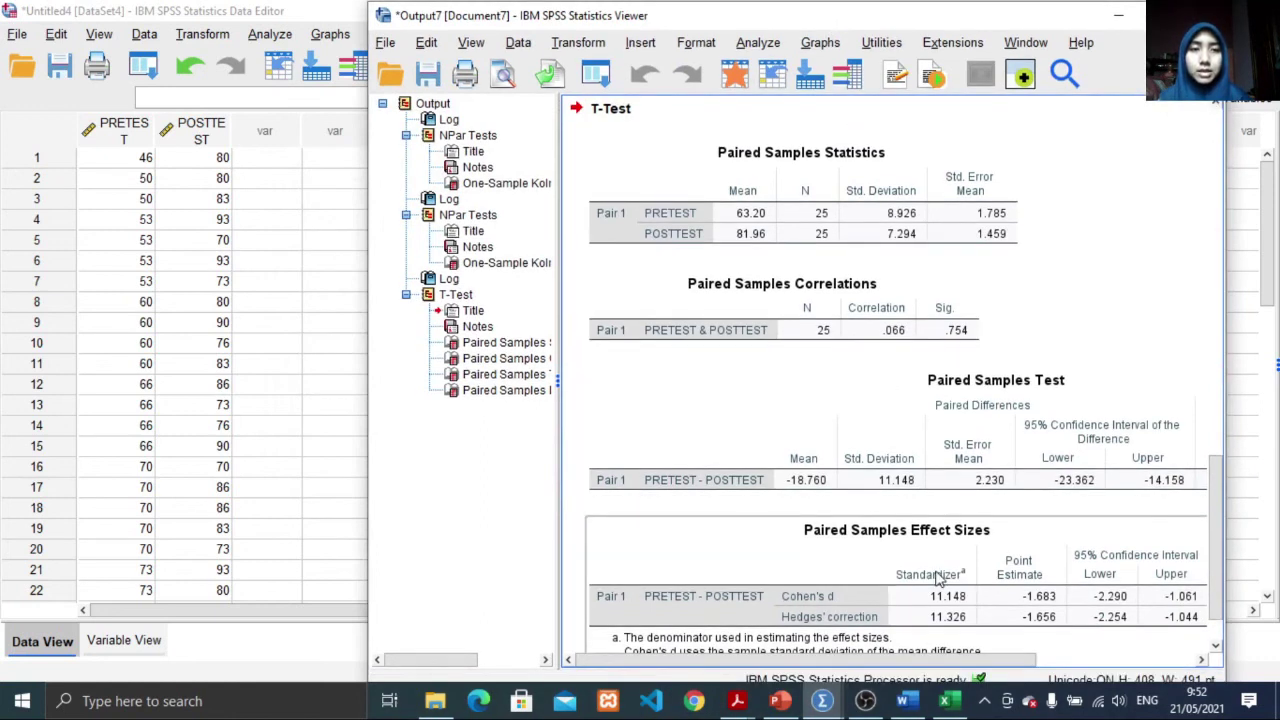
left_click_drag(940, 660, 1063, 667)
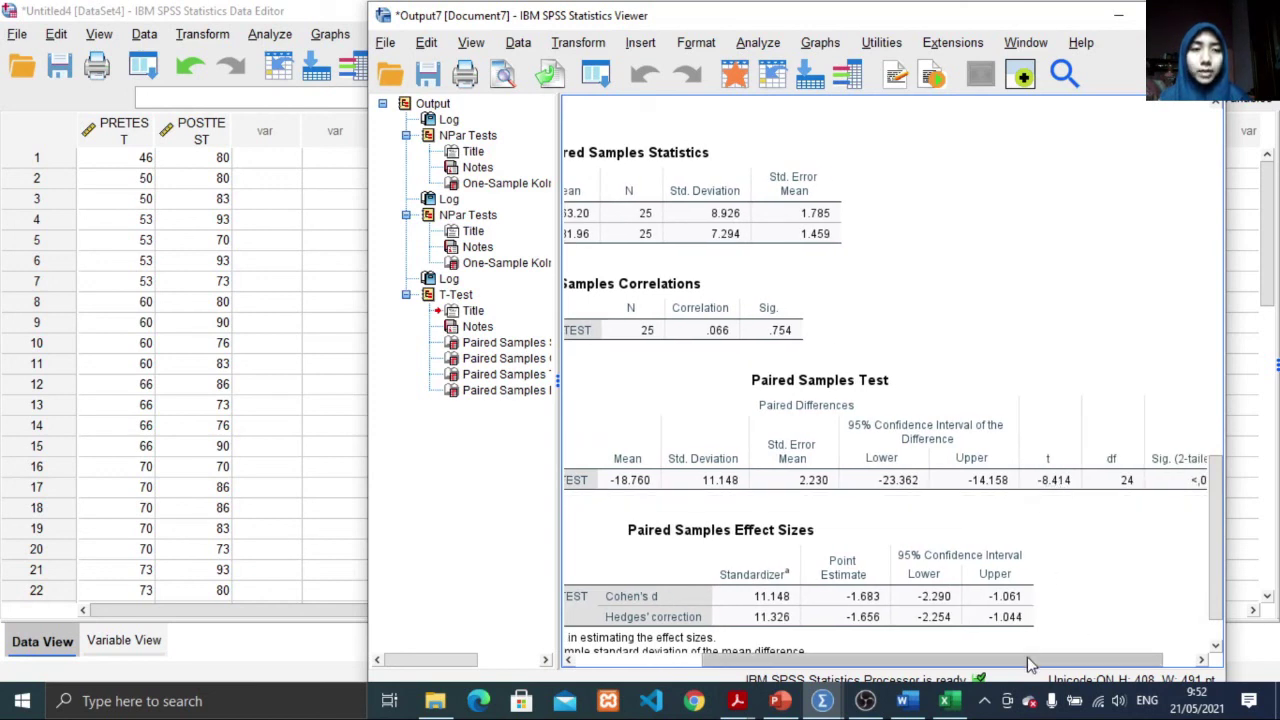
left_click_drag(1027, 656, 1062, 658)
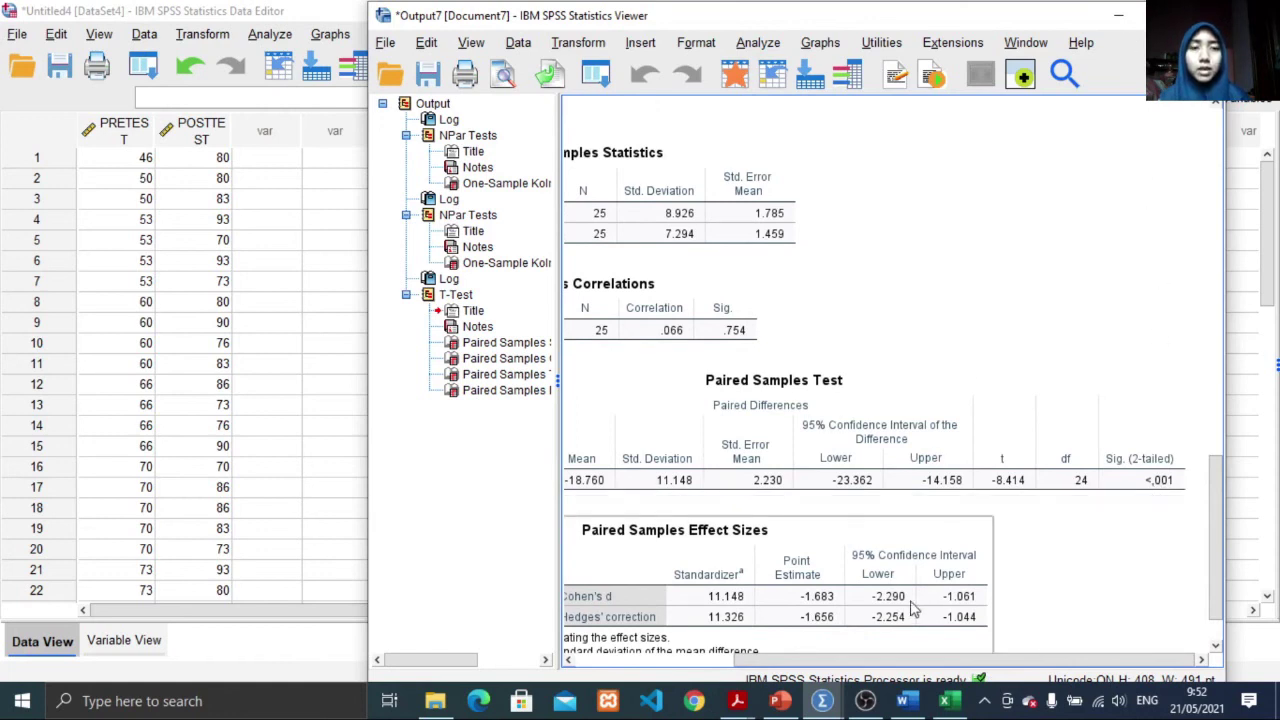
mouse_move(953, 698)
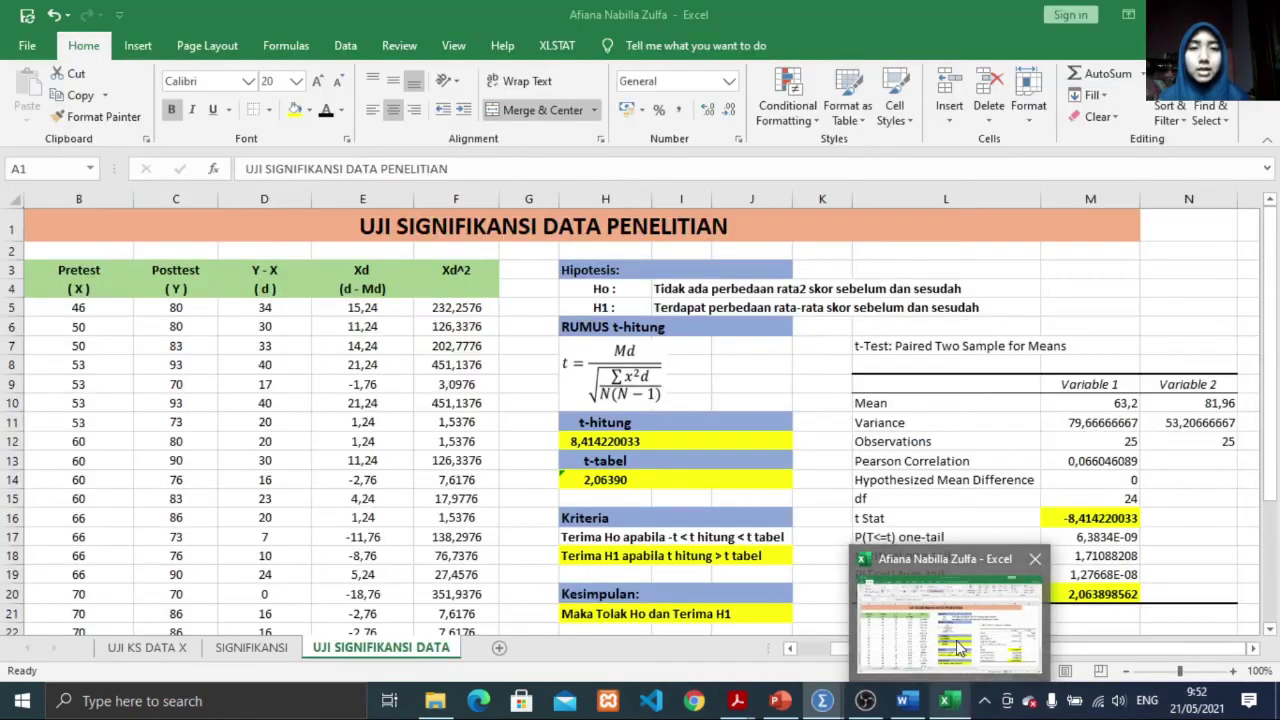
left_click(958, 648)
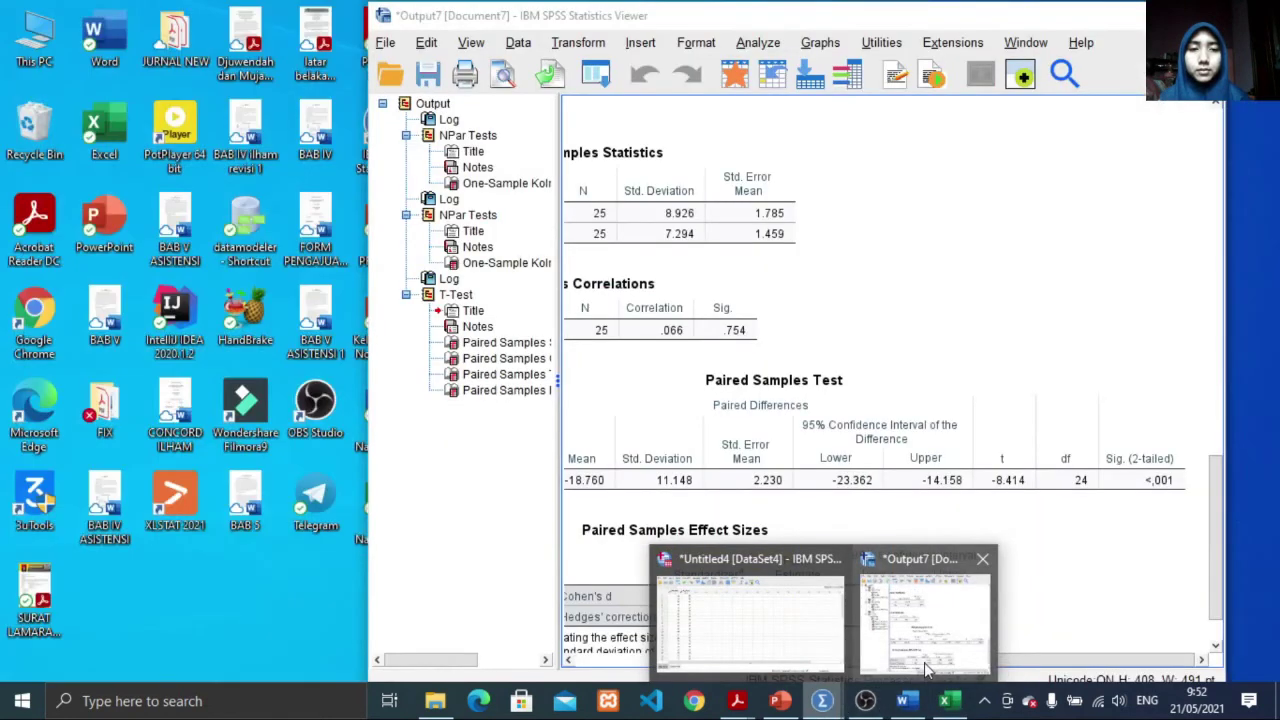
left_click(924, 662)
left_click_drag(683, 8, 100, 53)
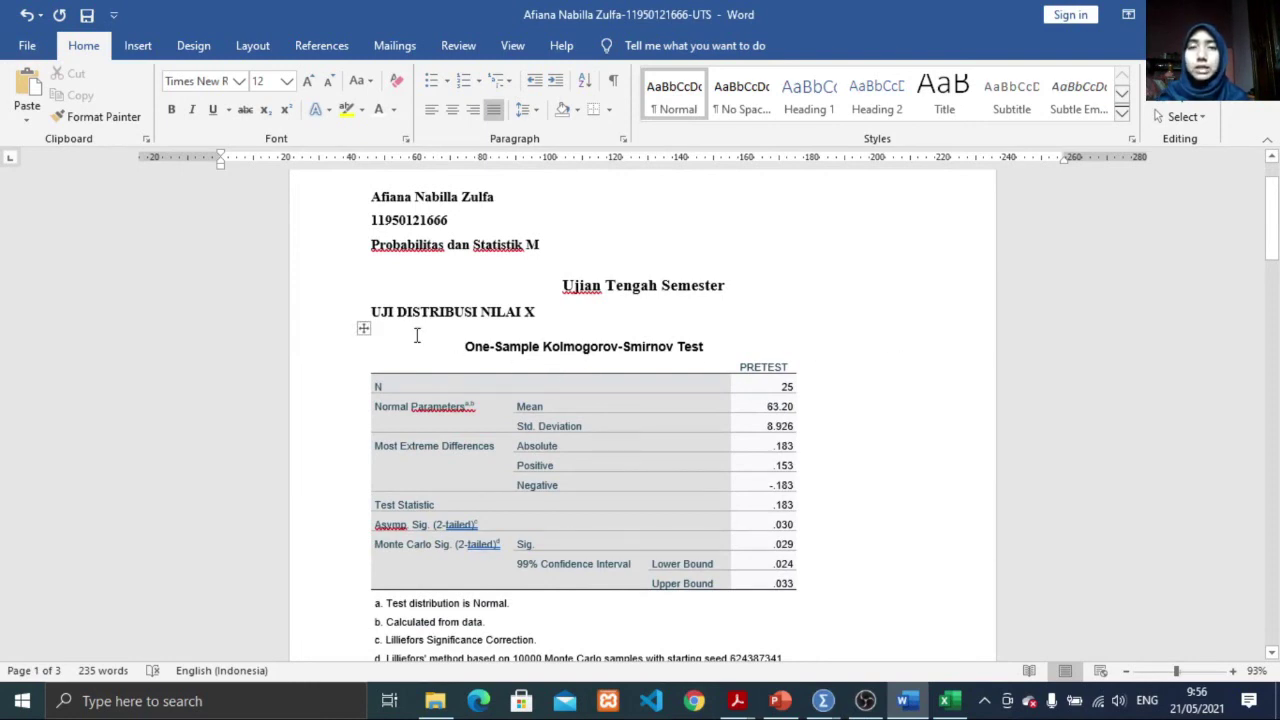
Step: In the Word report, set the font color of the conclusion paragraph below the UJI SIGNIFIKANSI Paired Samples Test table to black
scroll(500, 550, "down", 3)
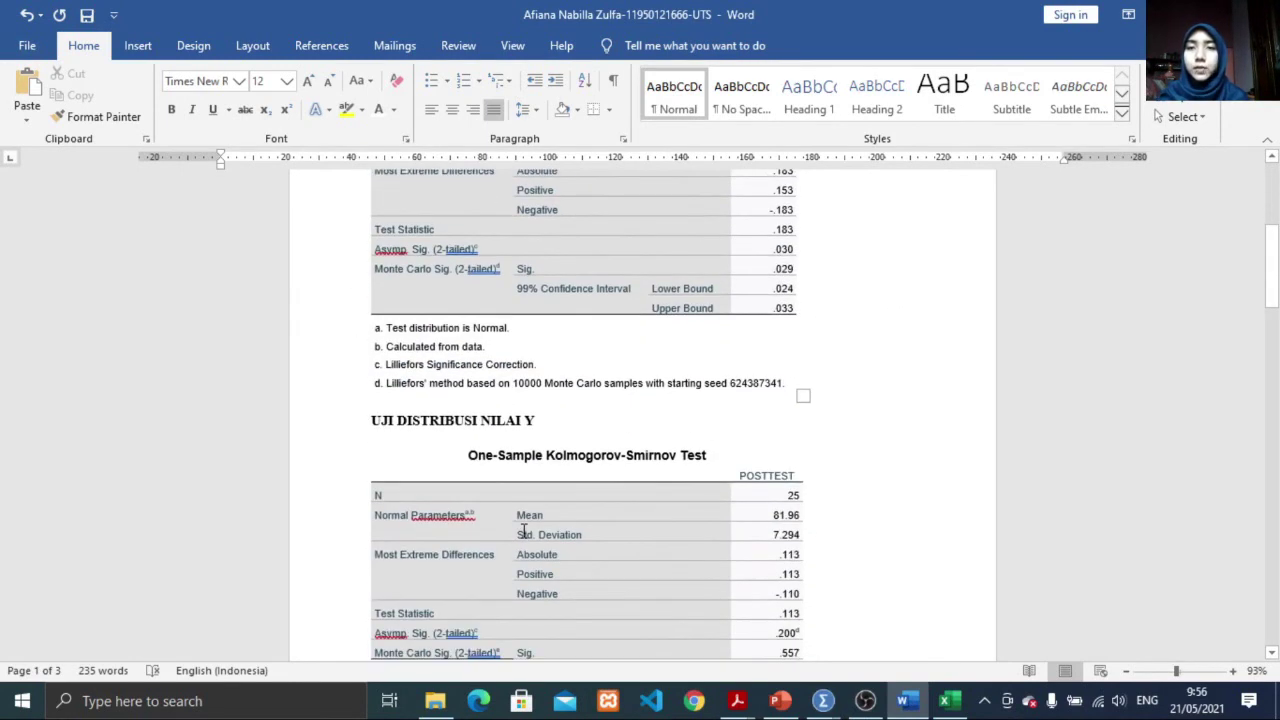
scroll(522, 532, "down", 10)
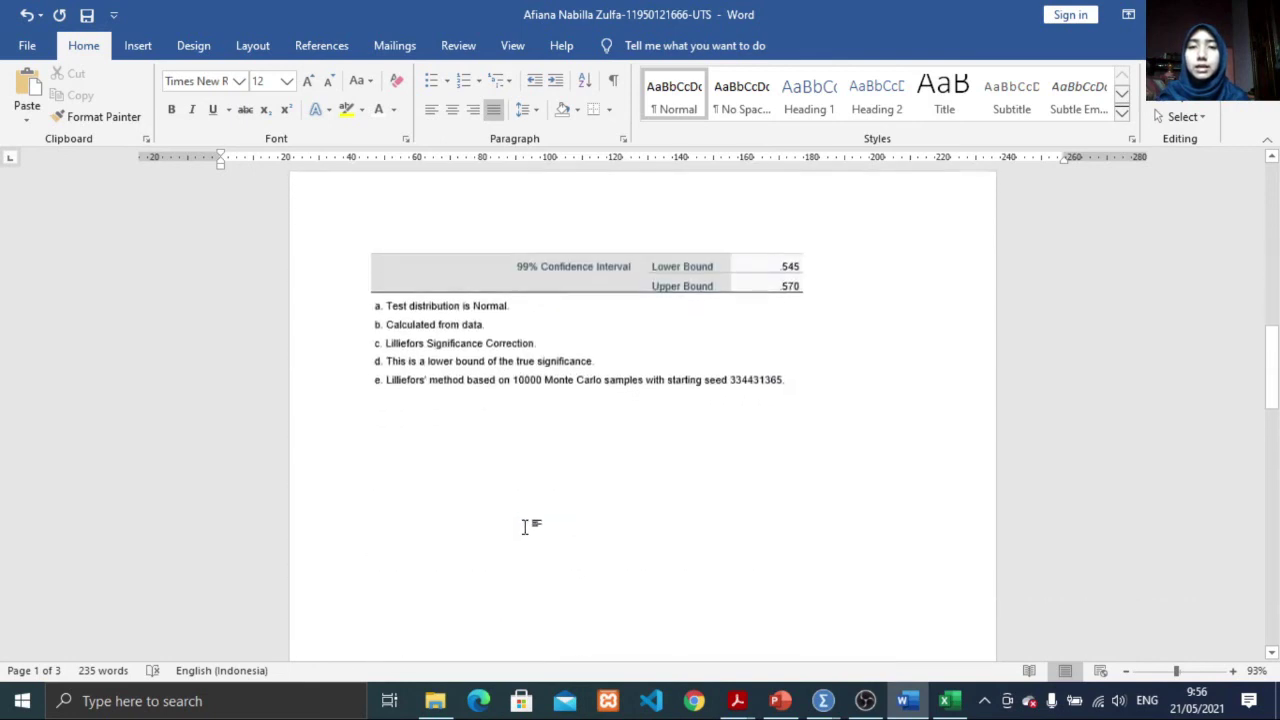
scroll(524, 526, "down", 8)
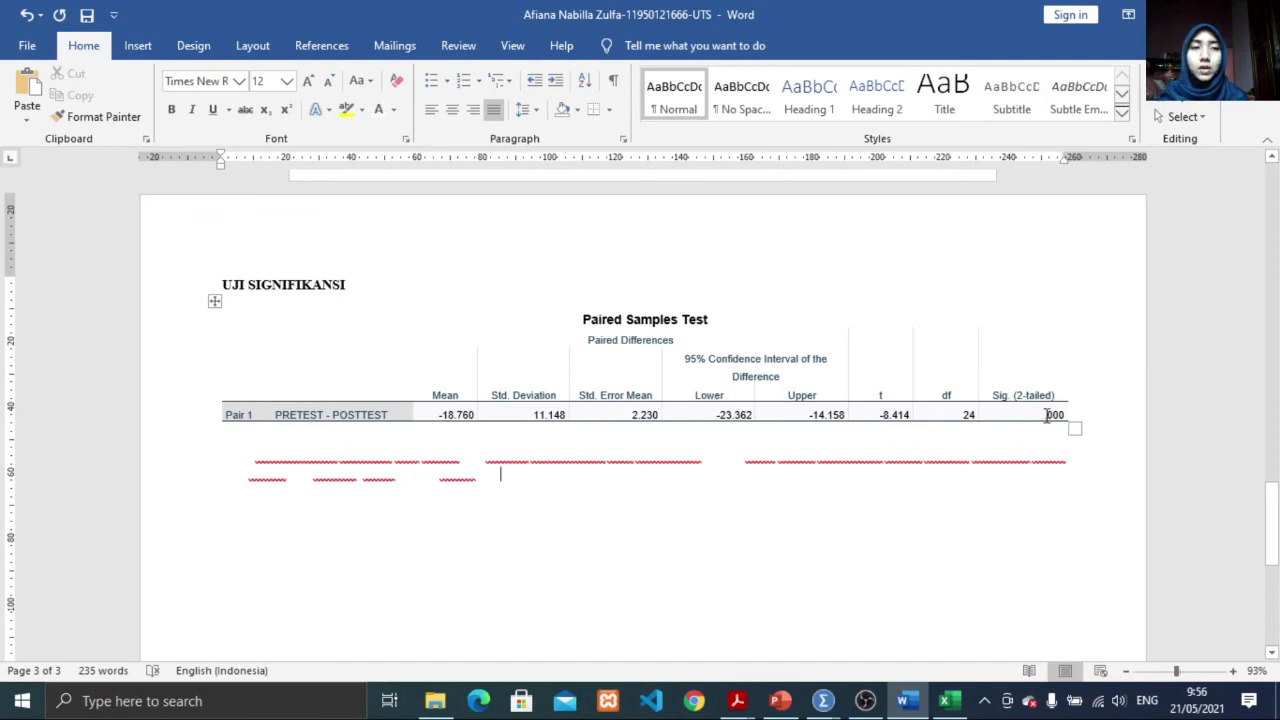
double_click(220, 460)
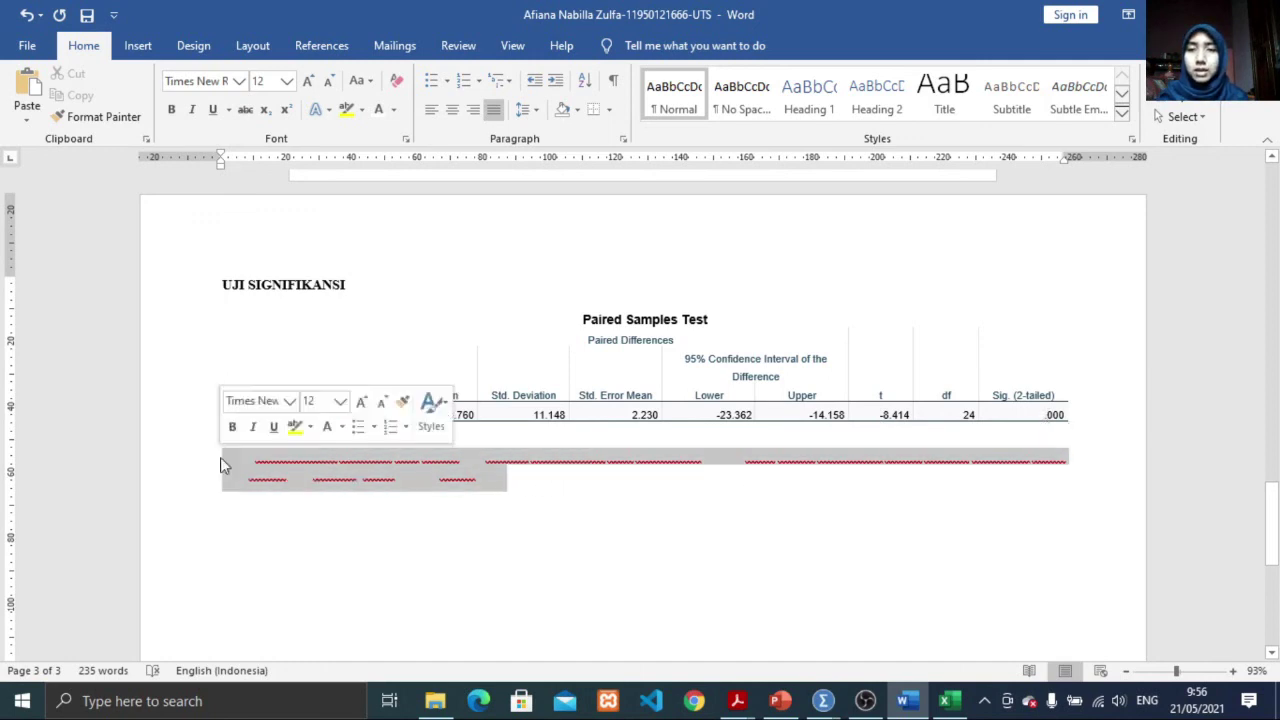
left_click(395, 112)
left_click(399, 136)
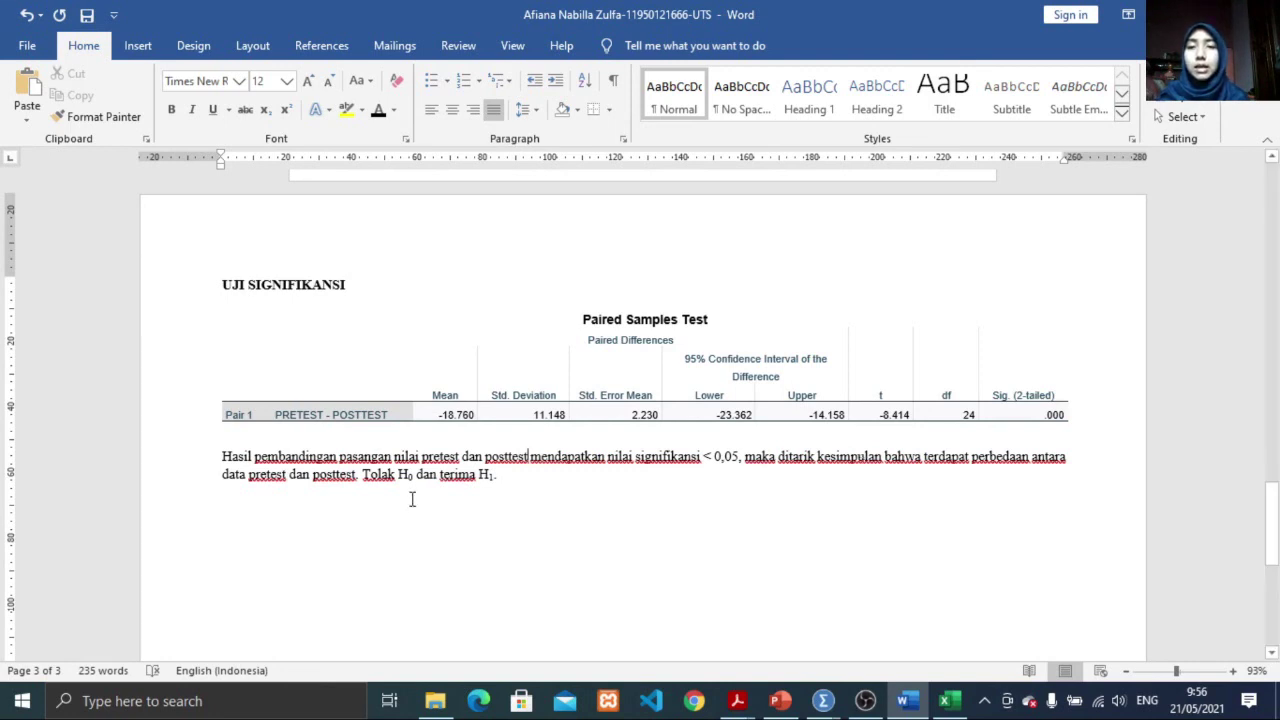
scroll(411, 499, "down", 1)
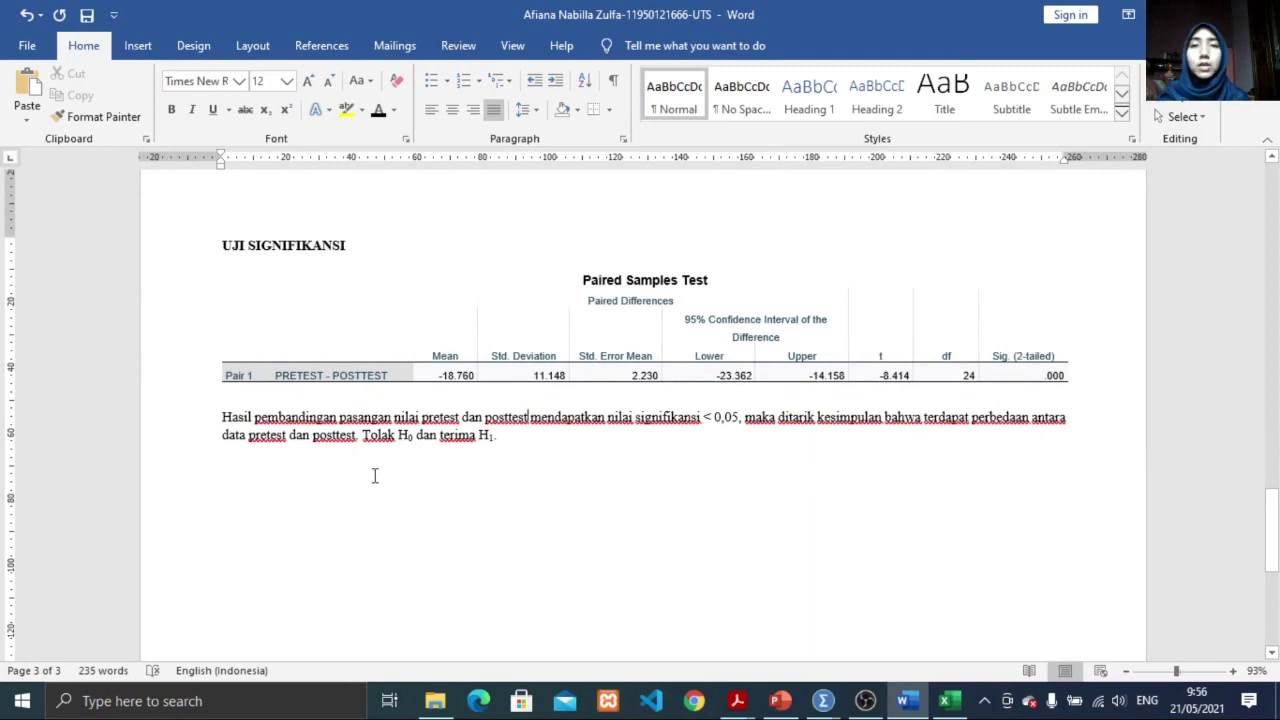